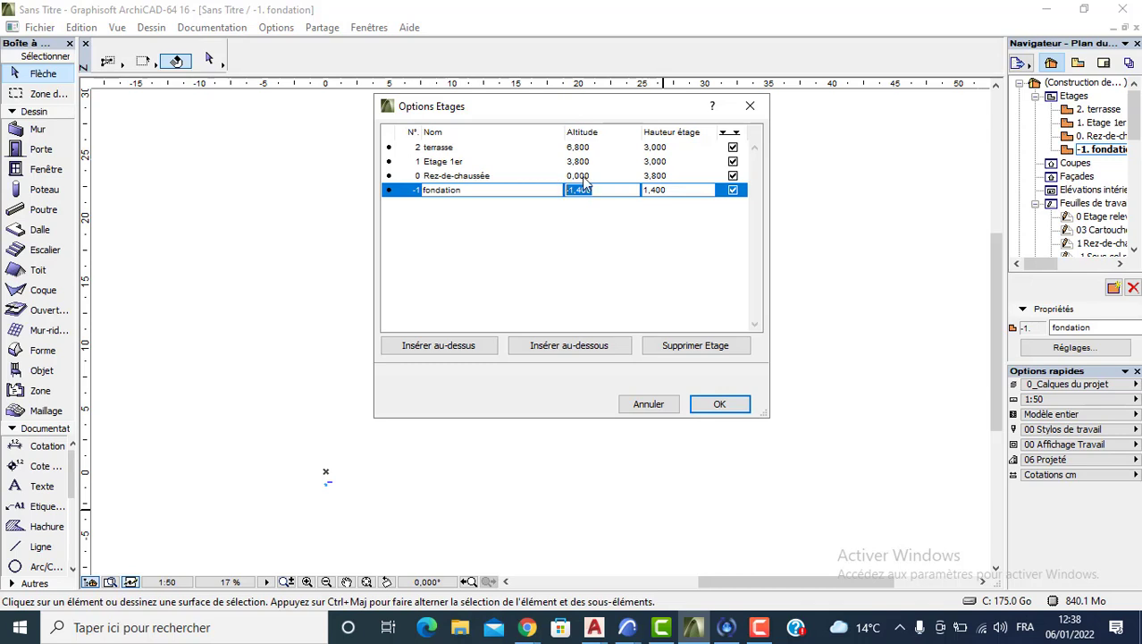
Review the altitude and height of each storey from foundation to terrace and close the storey settings
click(586, 177)
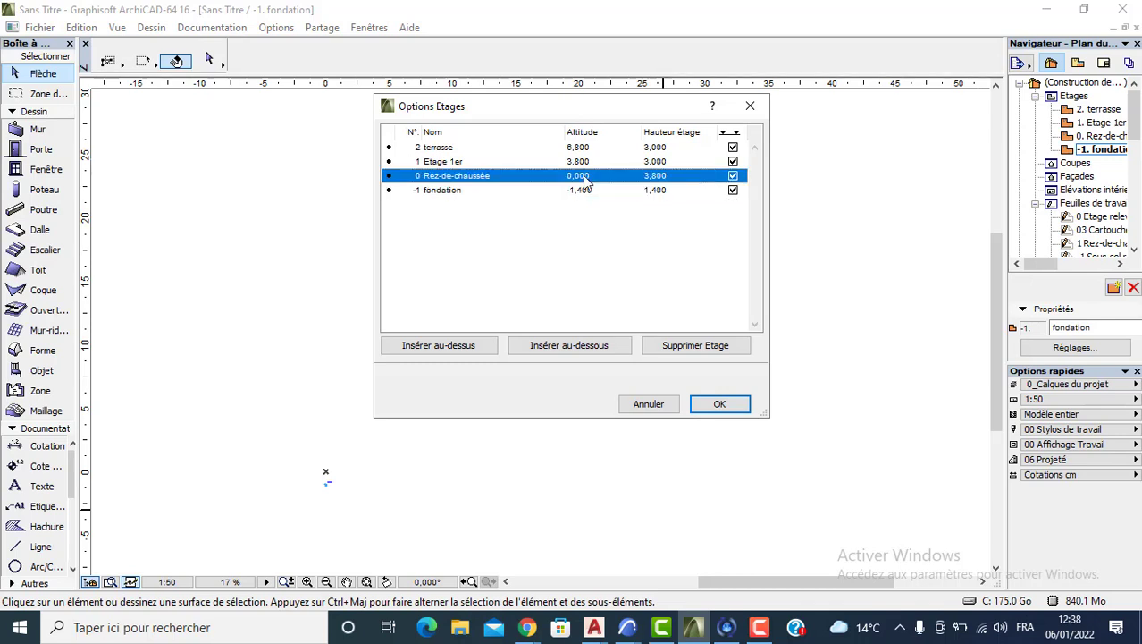
click(585, 165)
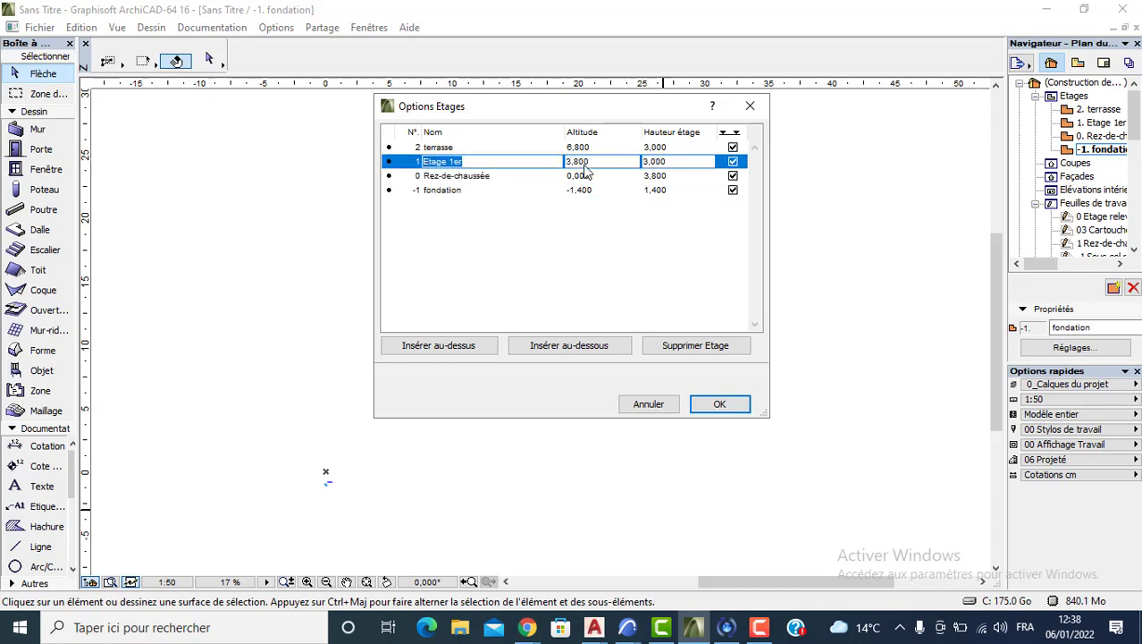
click(584, 149)
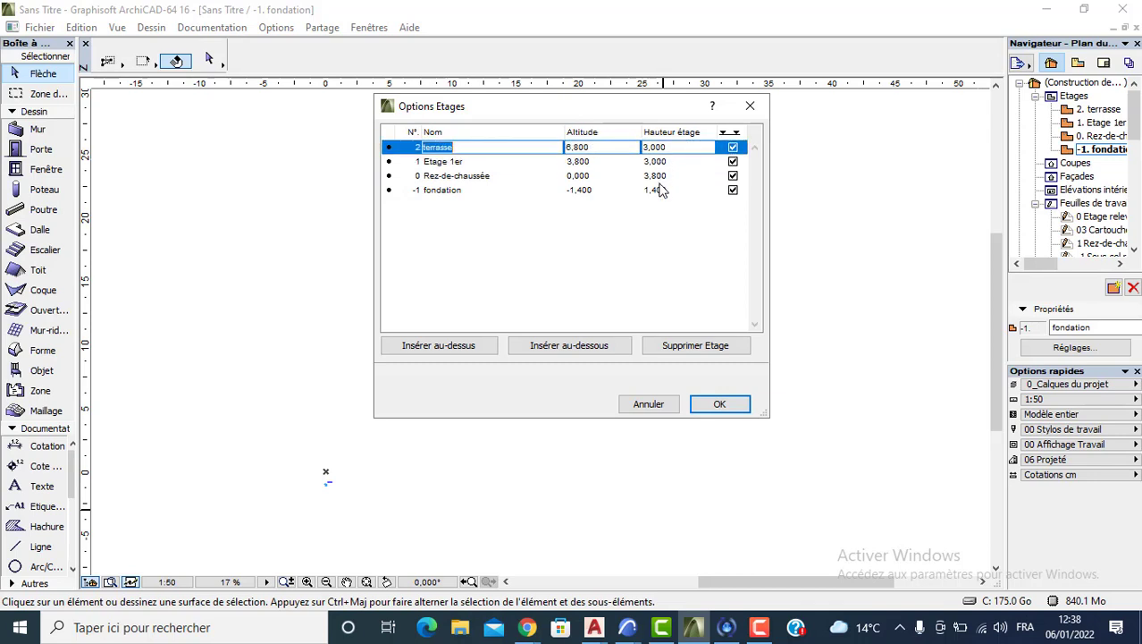
click(442, 193)
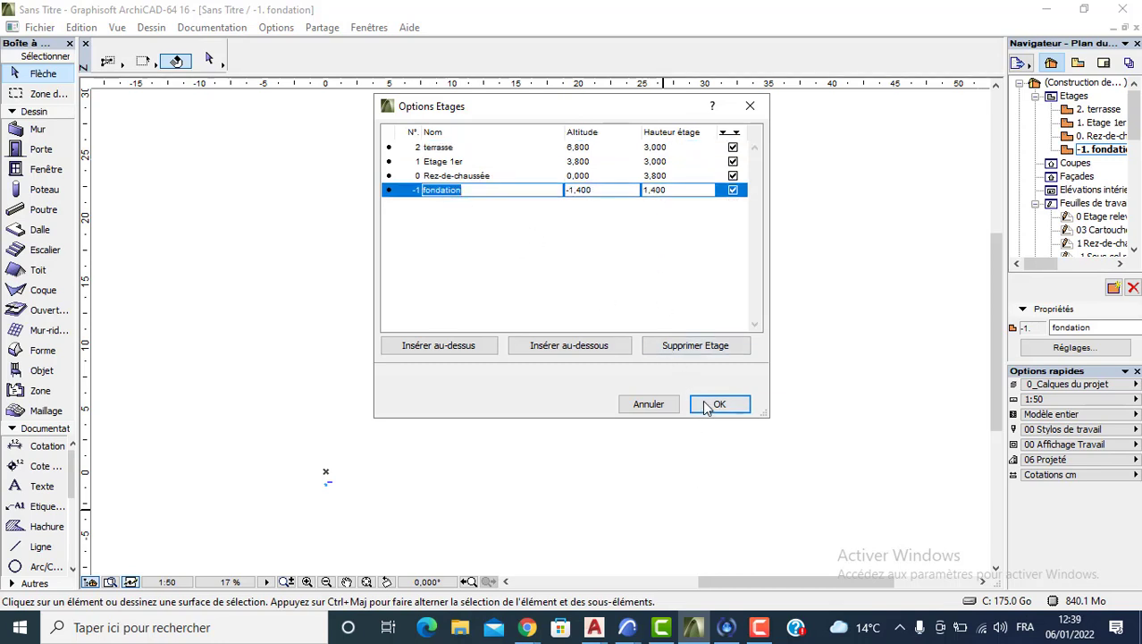
click(709, 408)
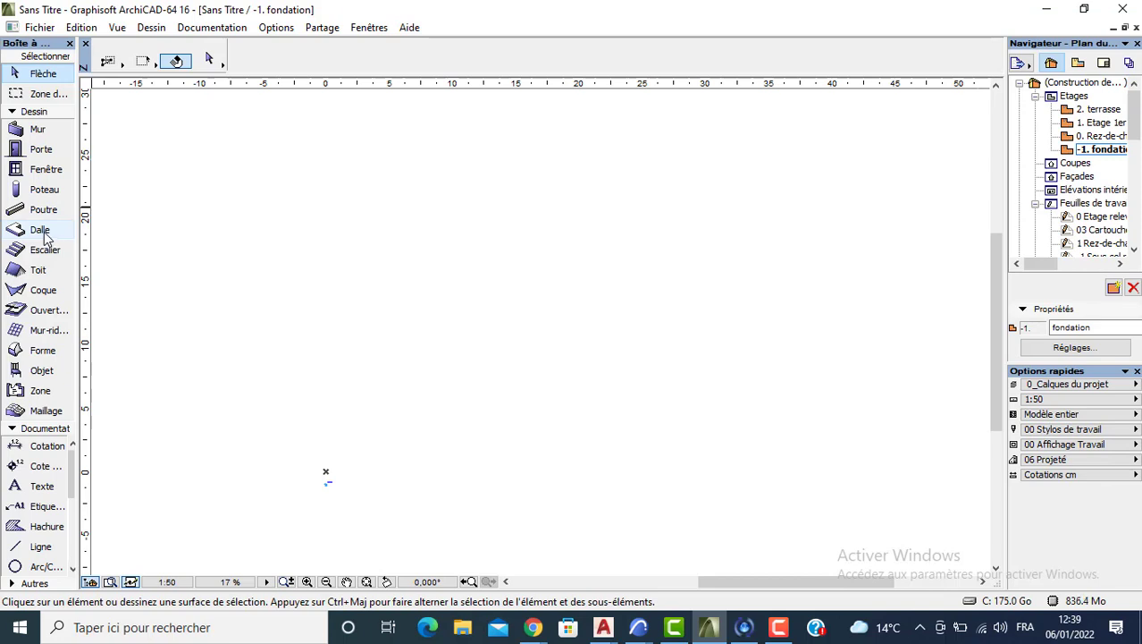
In the slab default settings, set the elevation relative to project zero to -1,200
click(44, 232)
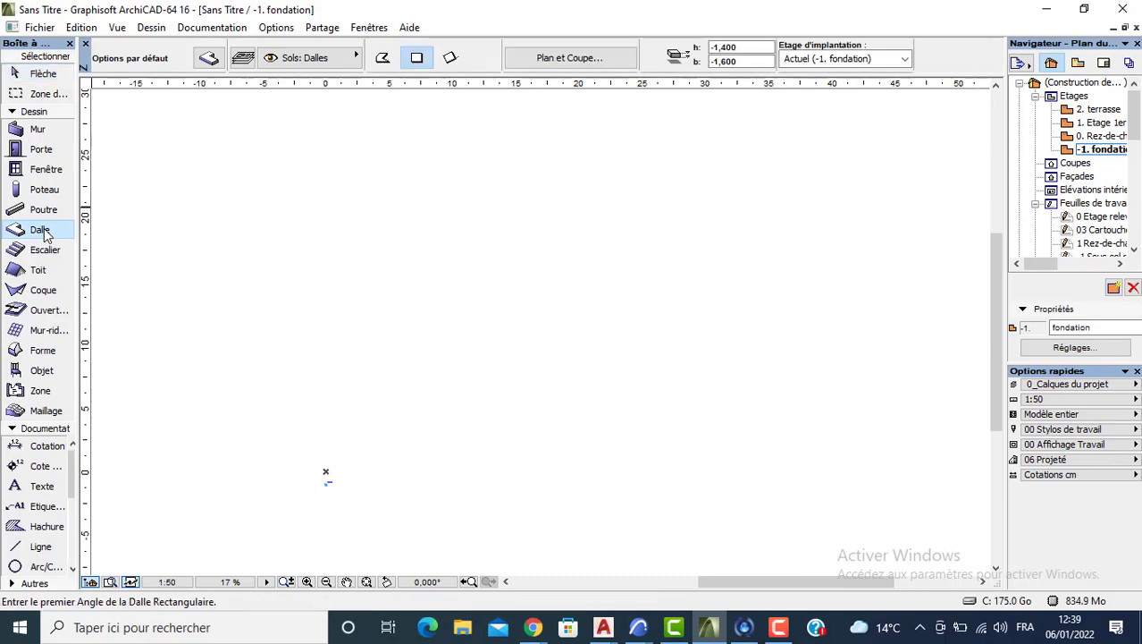
double_click(41, 231)
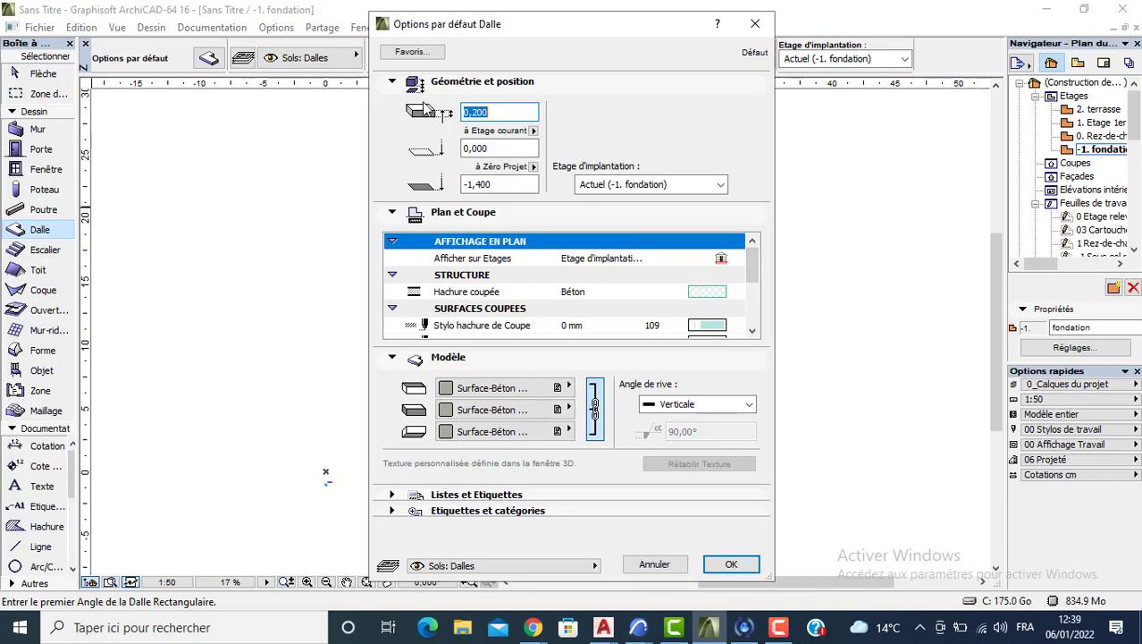
click(490, 183)
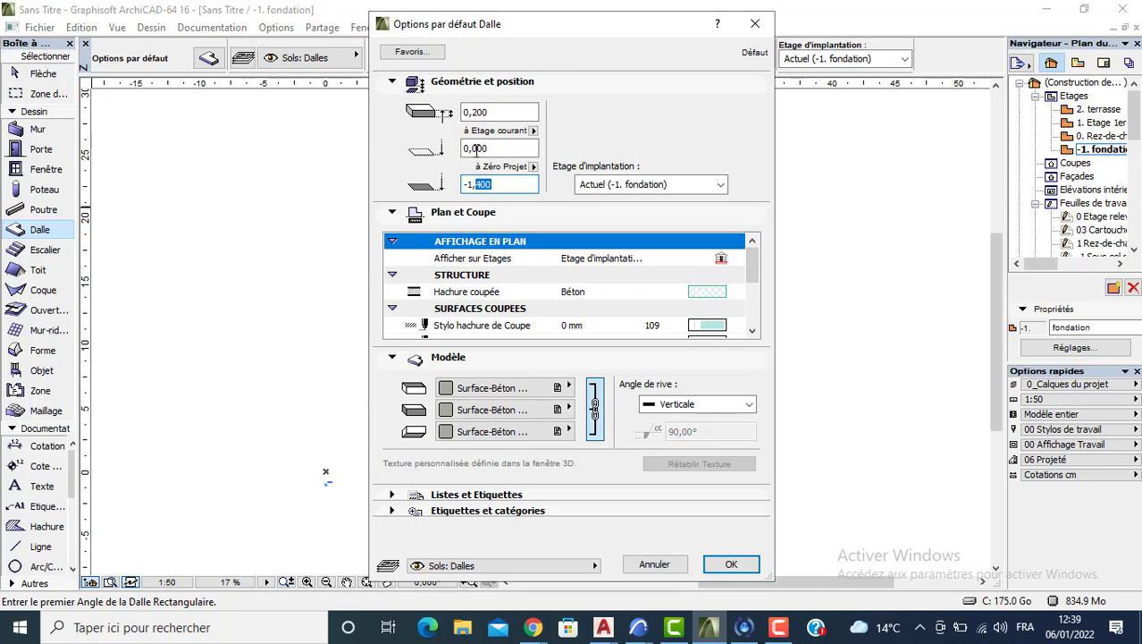
text(200)
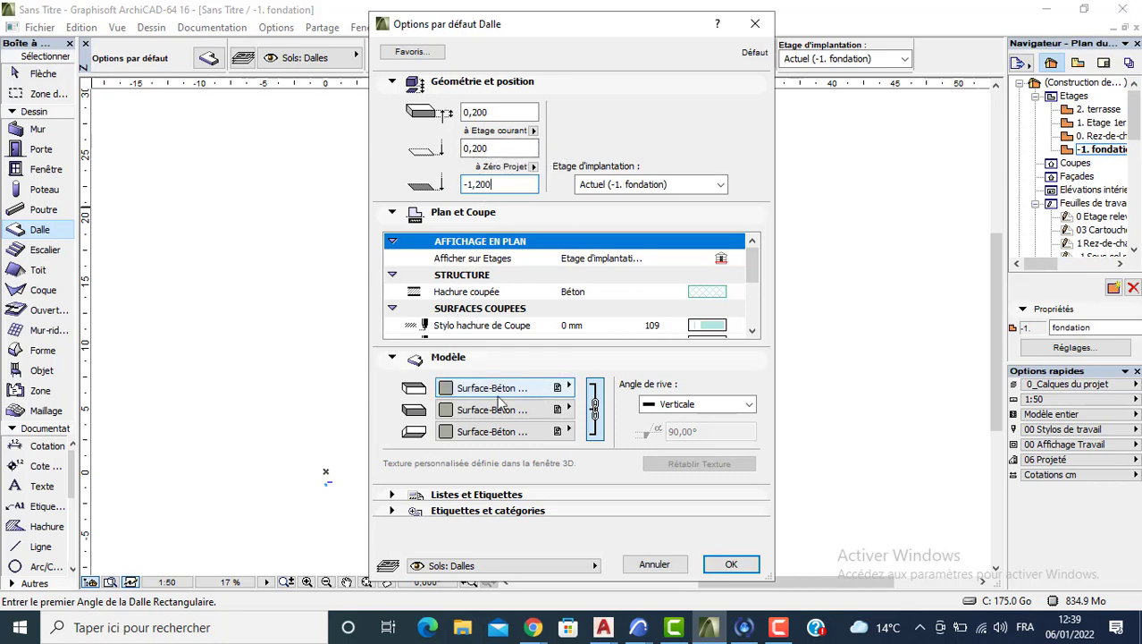
Set the default slab's cut hatch to solid 100 % and its cut hatch pen to pen 1 (0.05 mm)
click(702, 295)
click(702, 301)
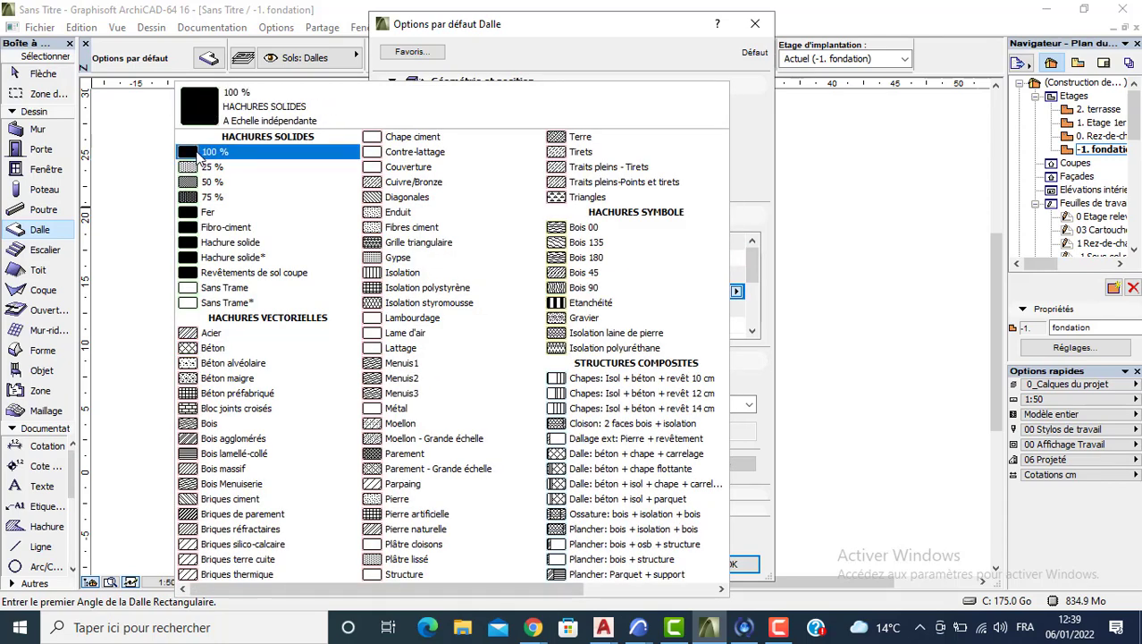
click(214, 145)
click(706, 326)
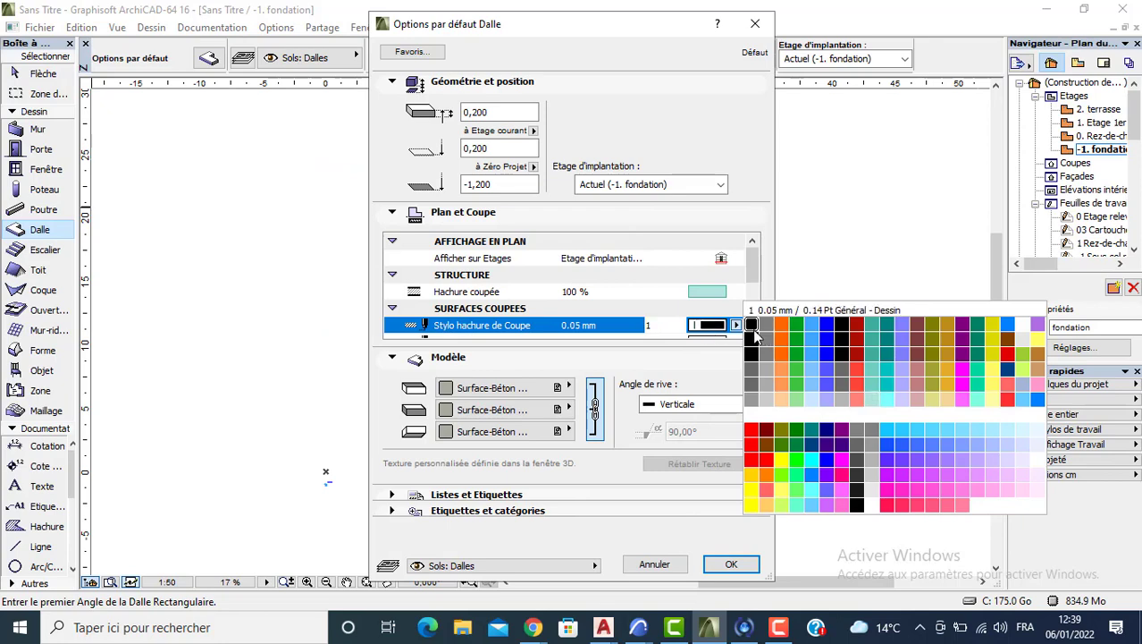
click(752, 324)
Set the default slab's cut line pen and uncut line pen to pen 1 (0.05 mm) and accept the settings
scroll(733, 304, down, 5)
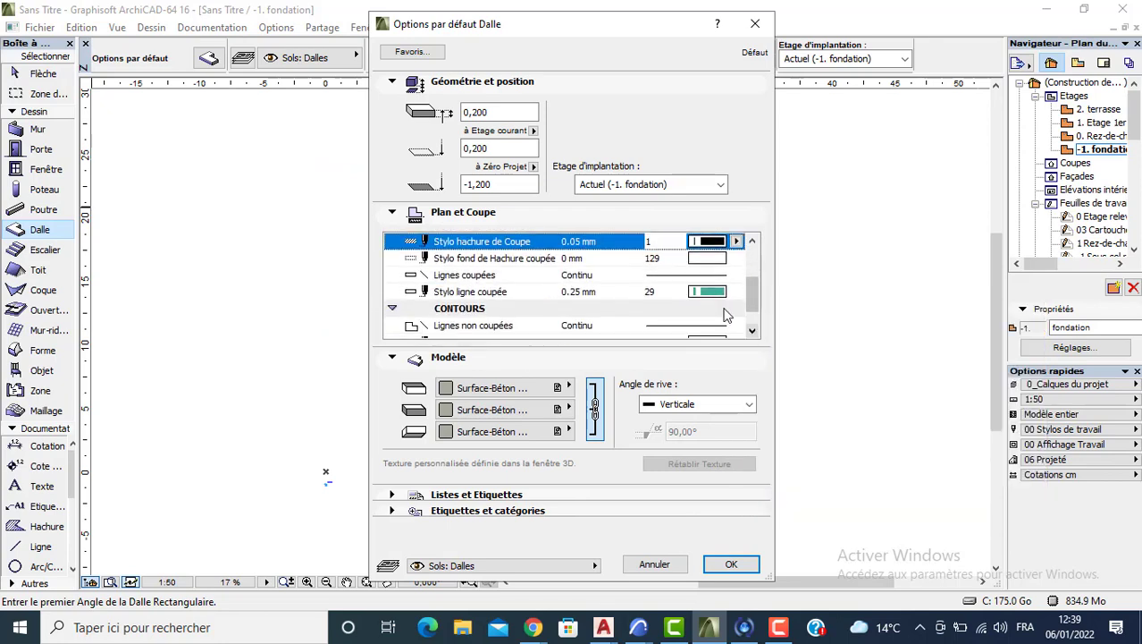
click(715, 295)
click(712, 293)
click(752, 284)
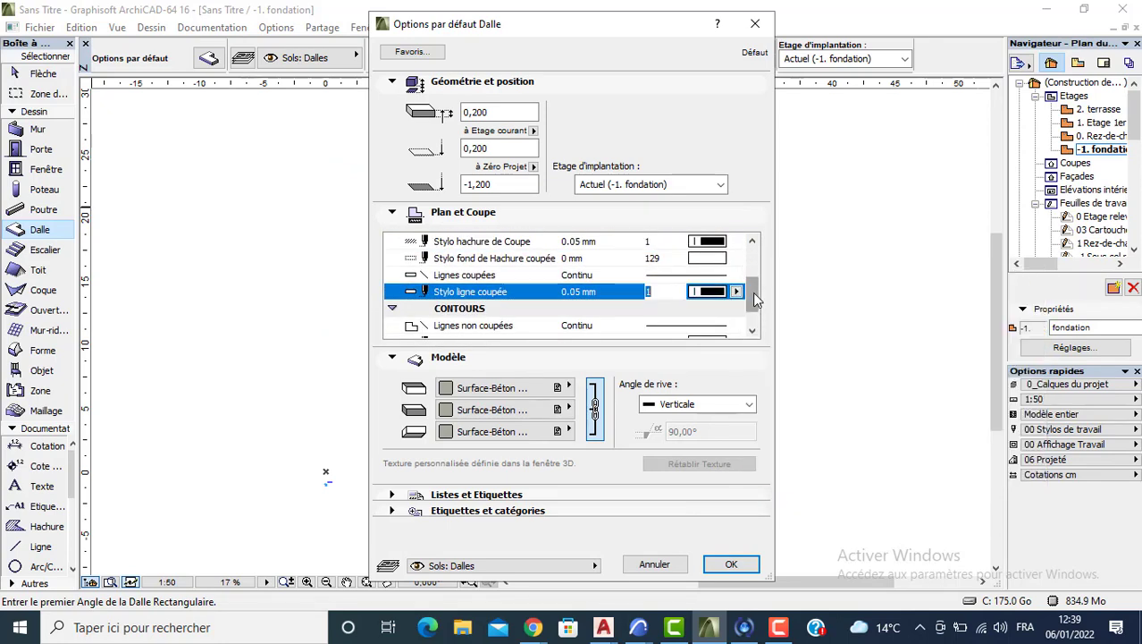
scroll(729, 311, down, 2)
click(728, 310)
click(752, 306)
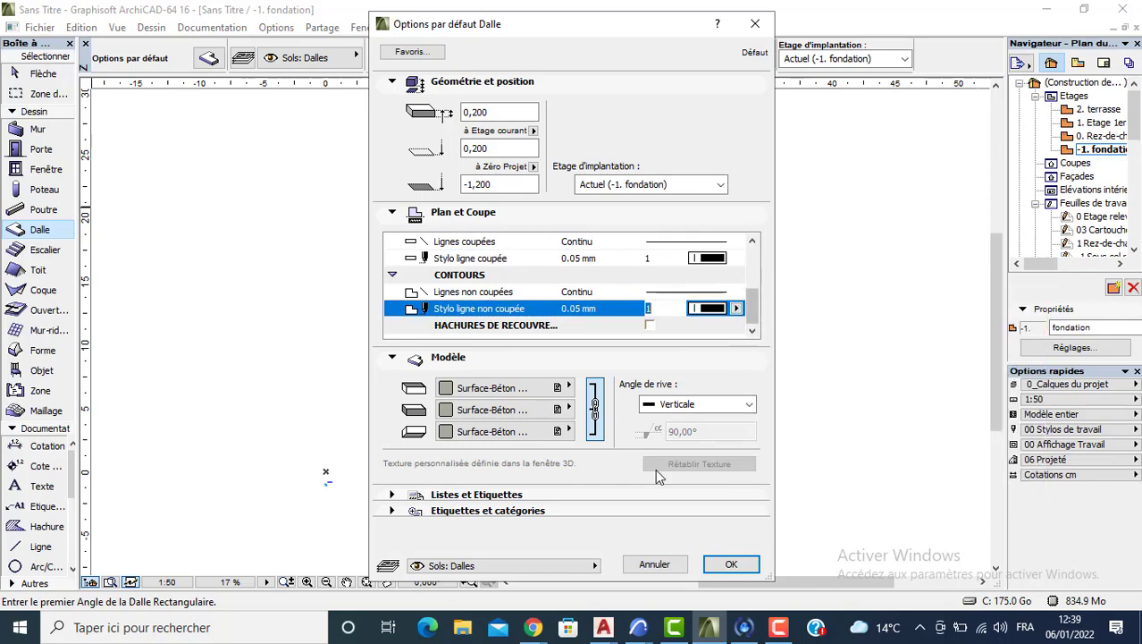
click(731, 565)
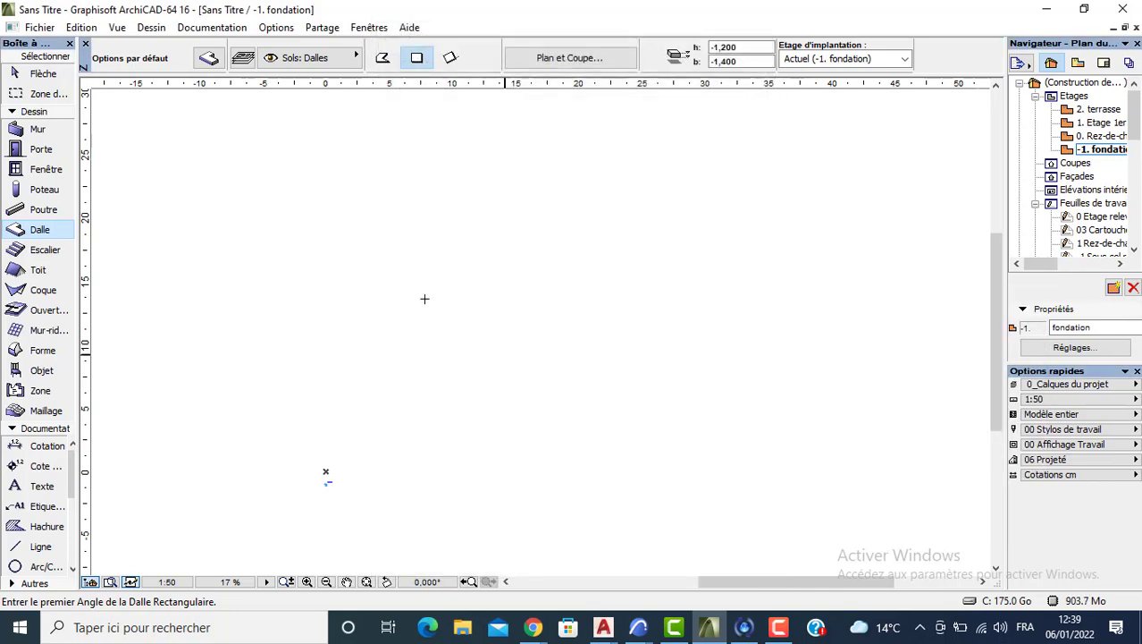
Draw a rectangular slab 1 m by 1 m on the foundation storey plan
click(339, 323)
text(1)
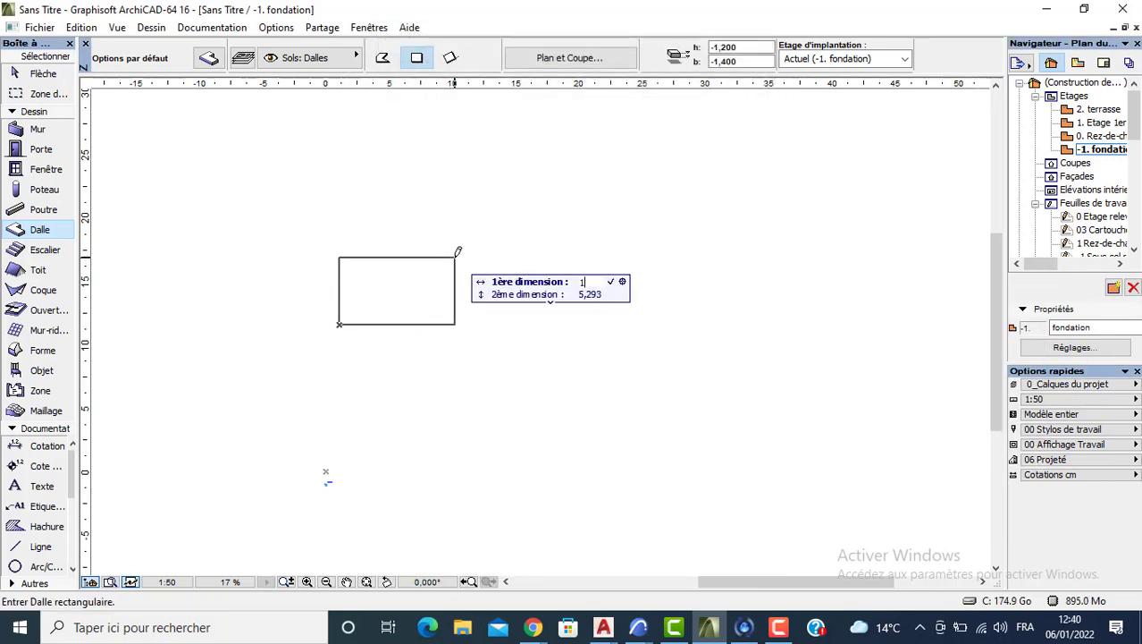
key(Tab)
text(2)
key(Return)
Draw a single diagonal line across the square slab from its lower-left corner to its upper-right corner
scroll(340, 333, up, 2)
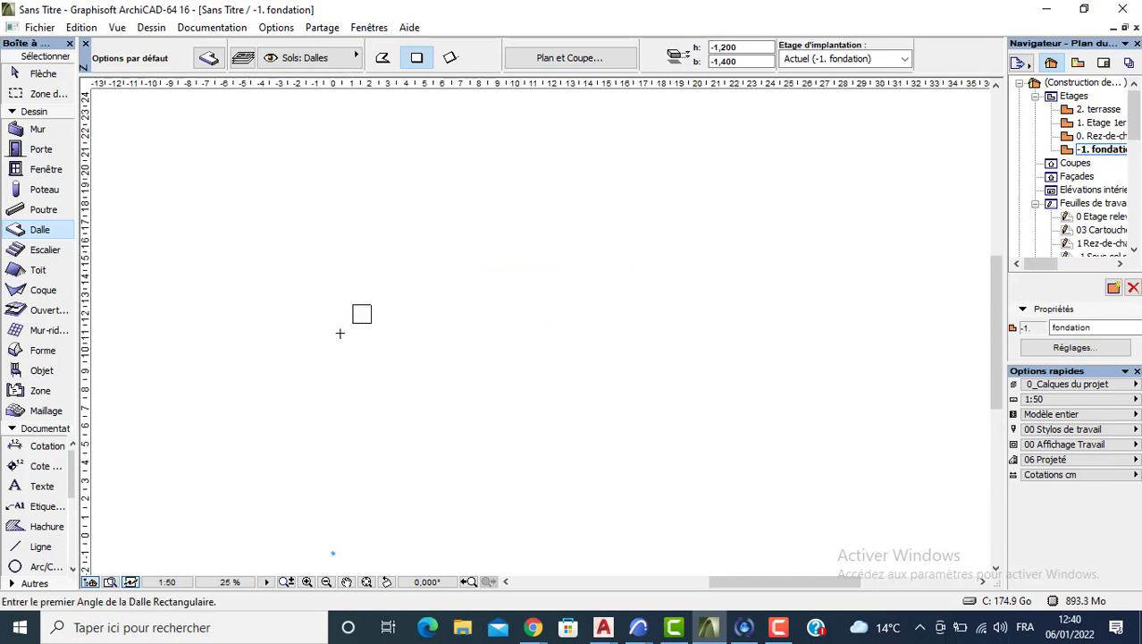
scroll(338, 331, up, 7)
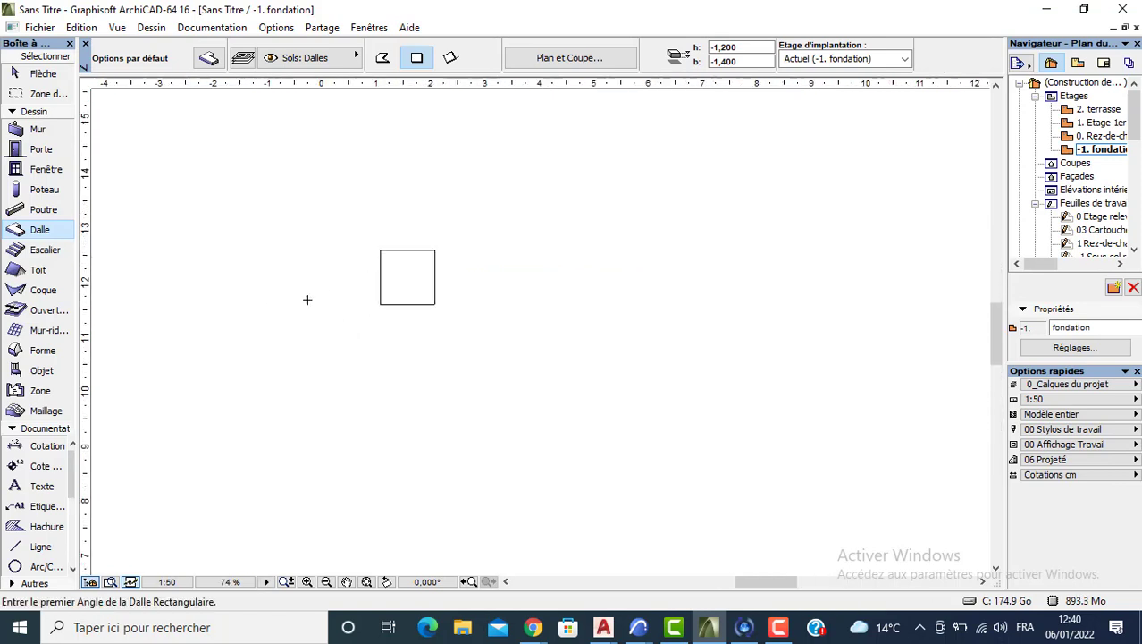
click(52, 552)
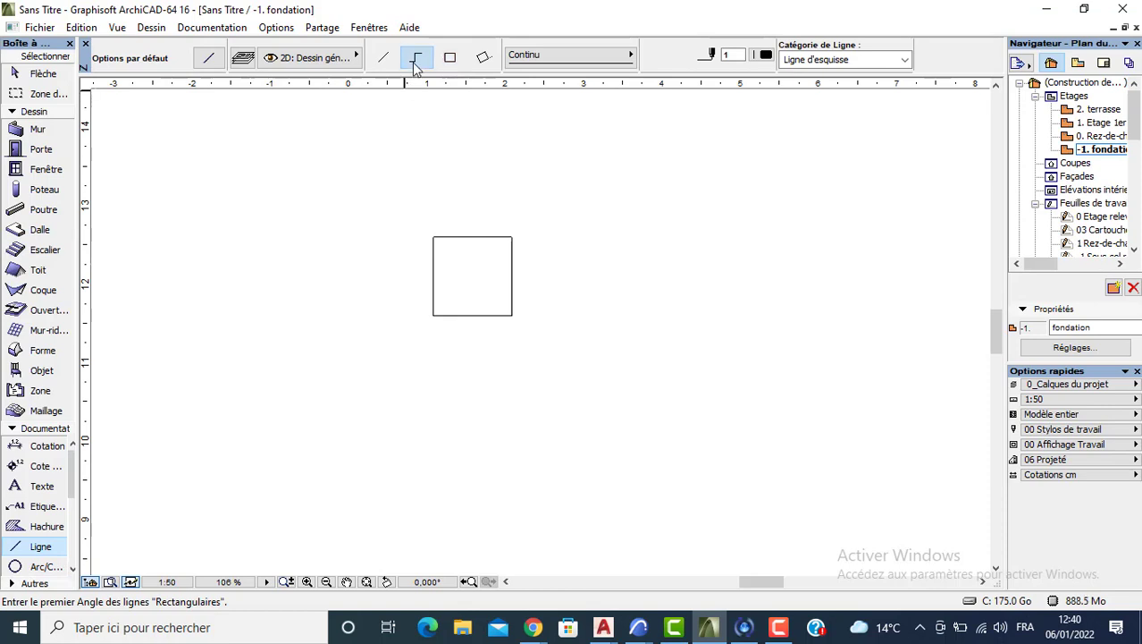
click(383, 58)
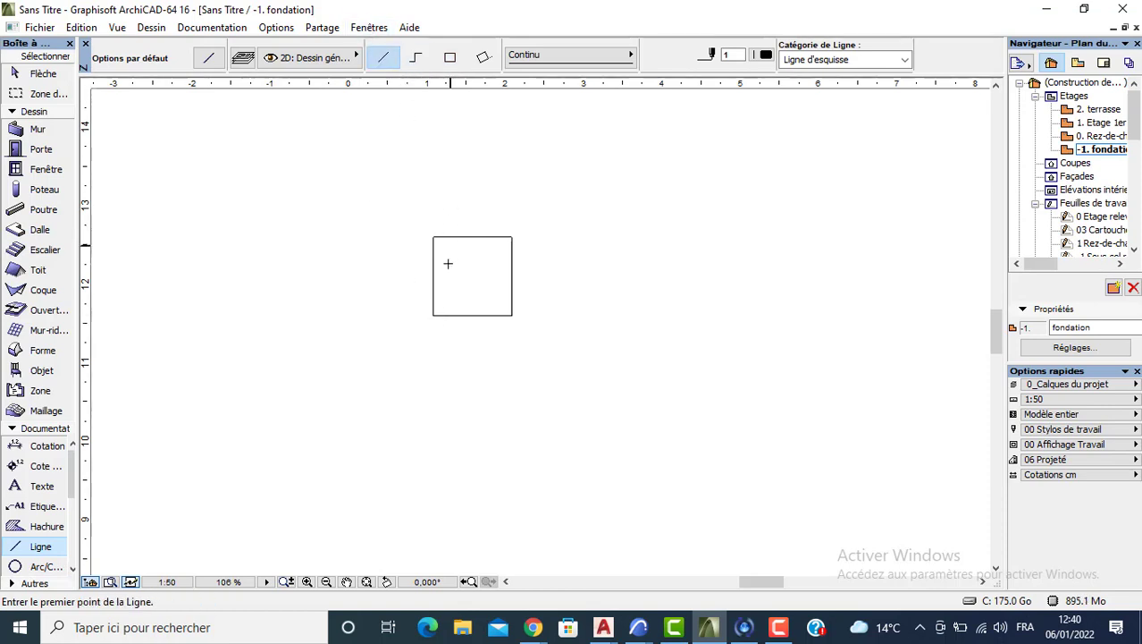
click(433, 315)
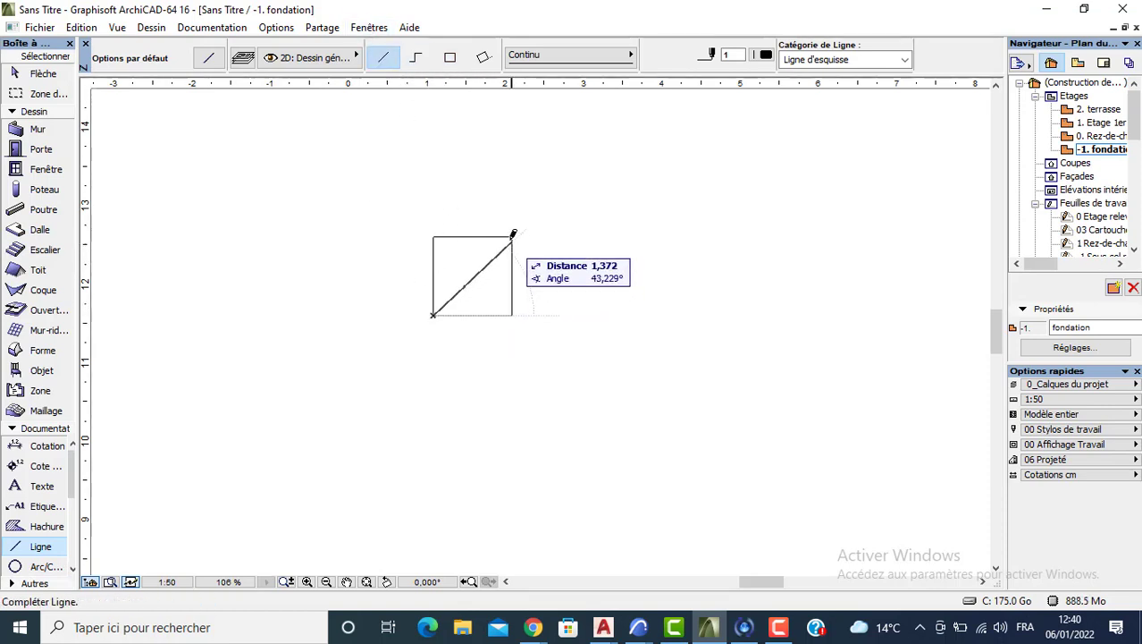
click(512, 237)
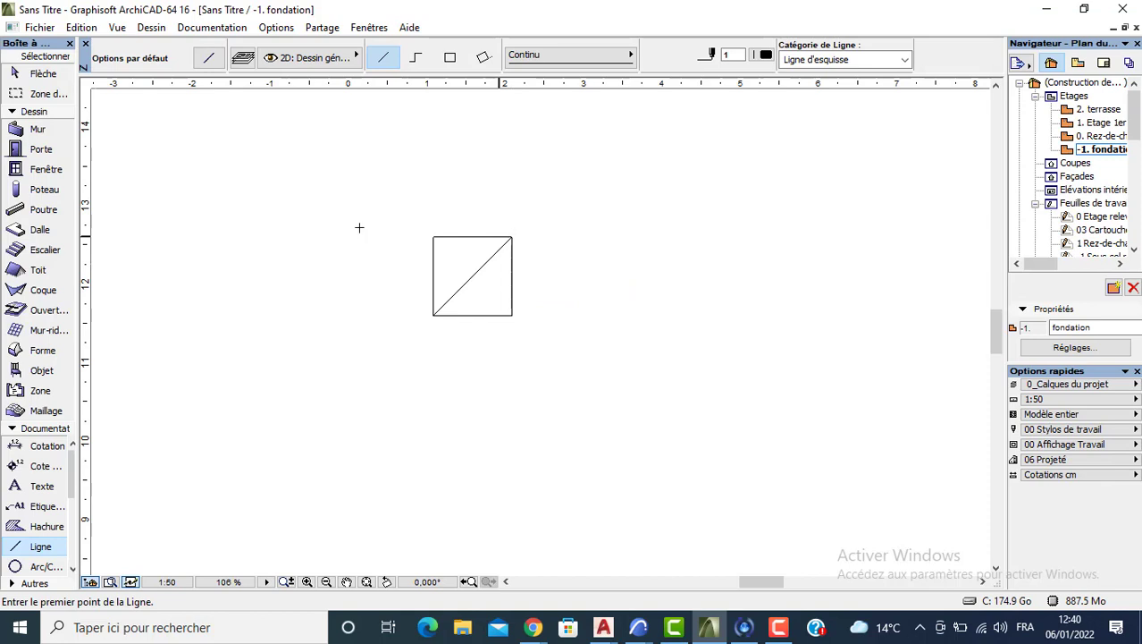
In the column default settings, set the height to 1,000 and the base elevation relative to project zero to -1,200
click(37, 192)
key(ctrl+t)
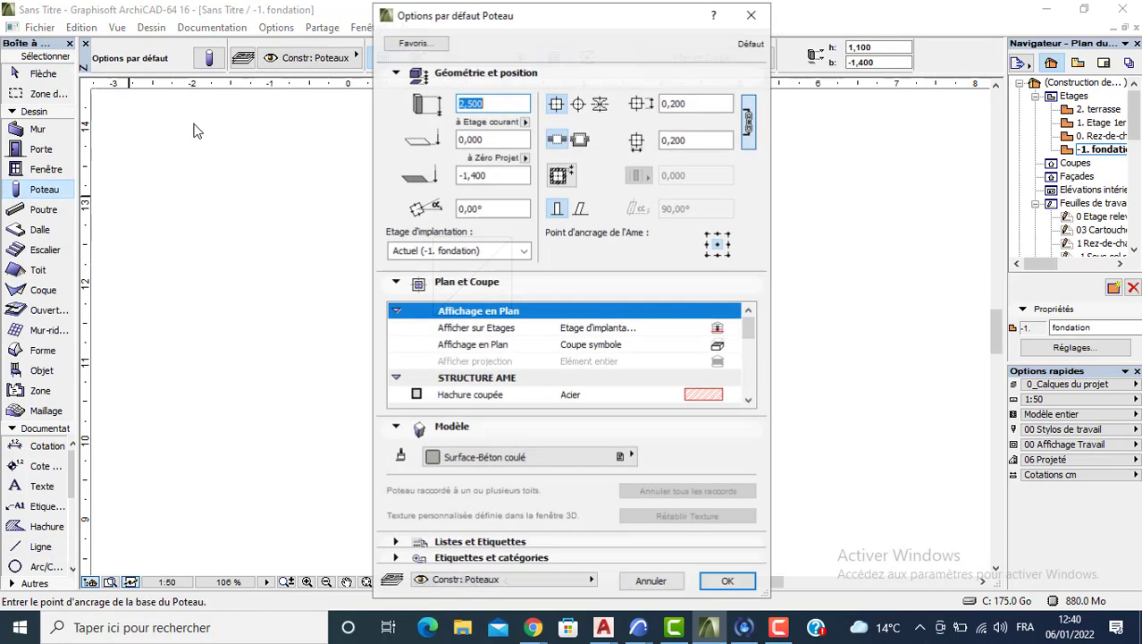
text(1)
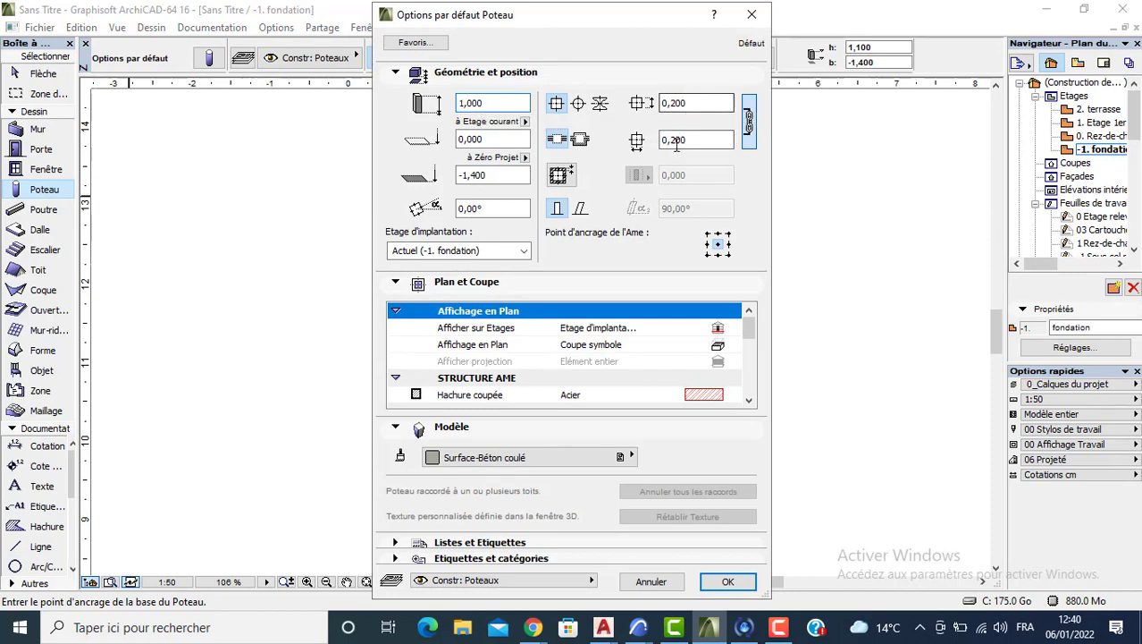
click(495, 174)
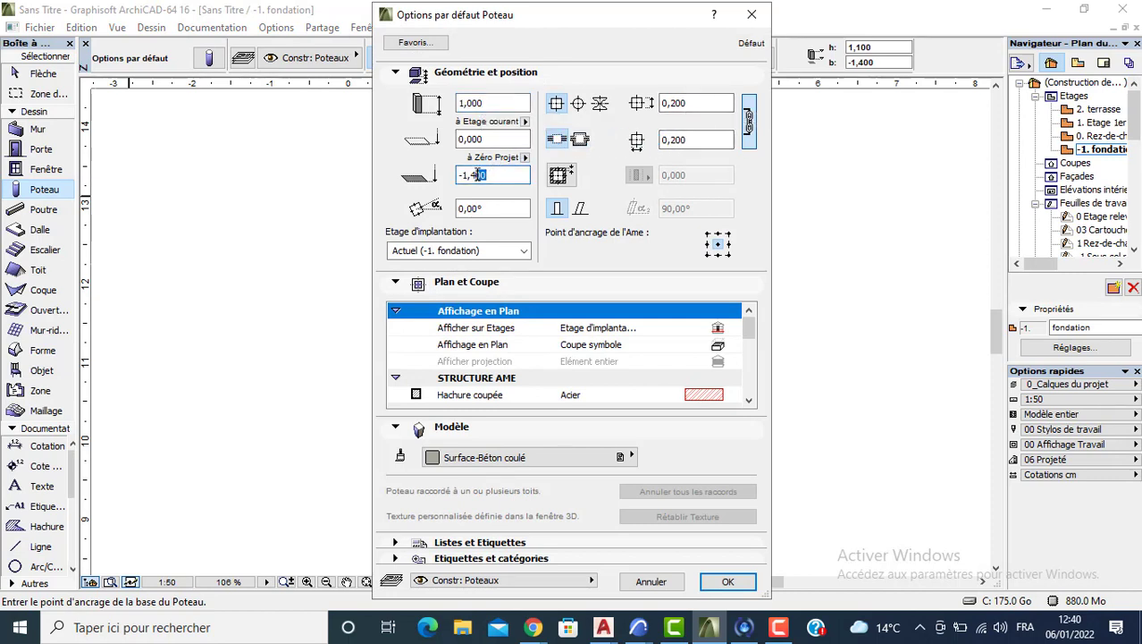
text(200)
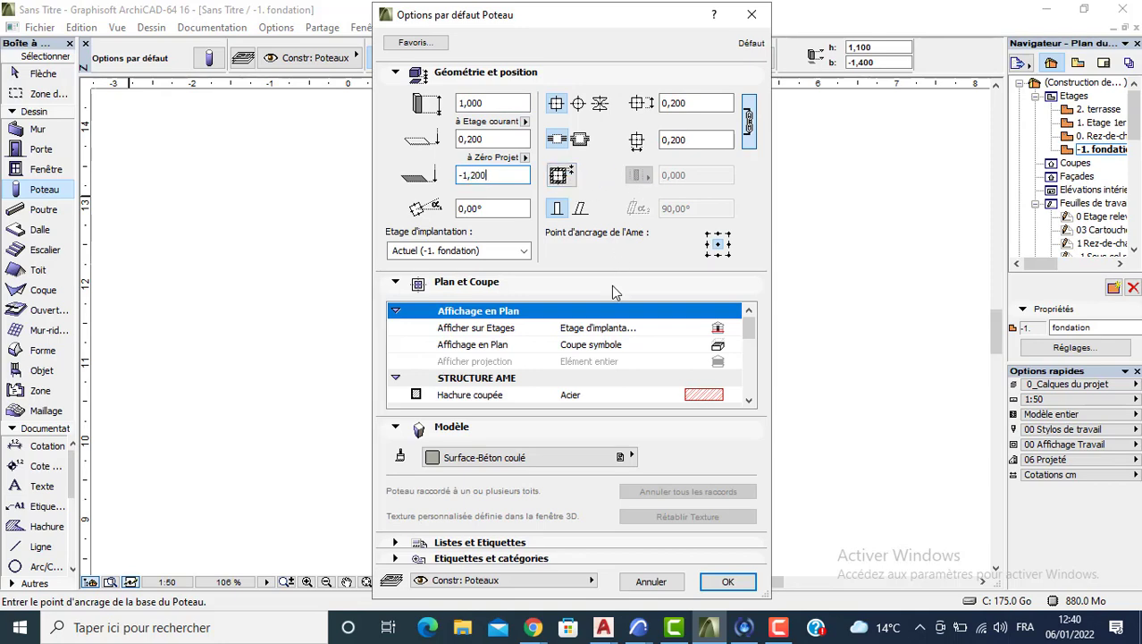
Set the default column's cut hatch to solid 100 % and its core hatch pen to pen 1 (0.05 mm)
click(706, 395)
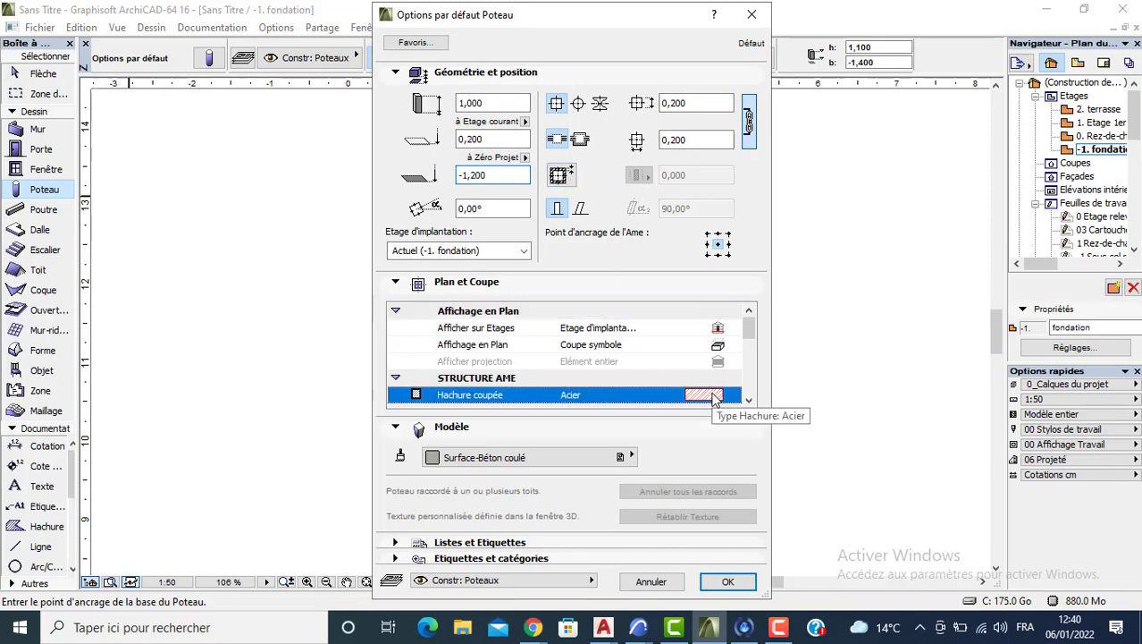
click(358, 227)
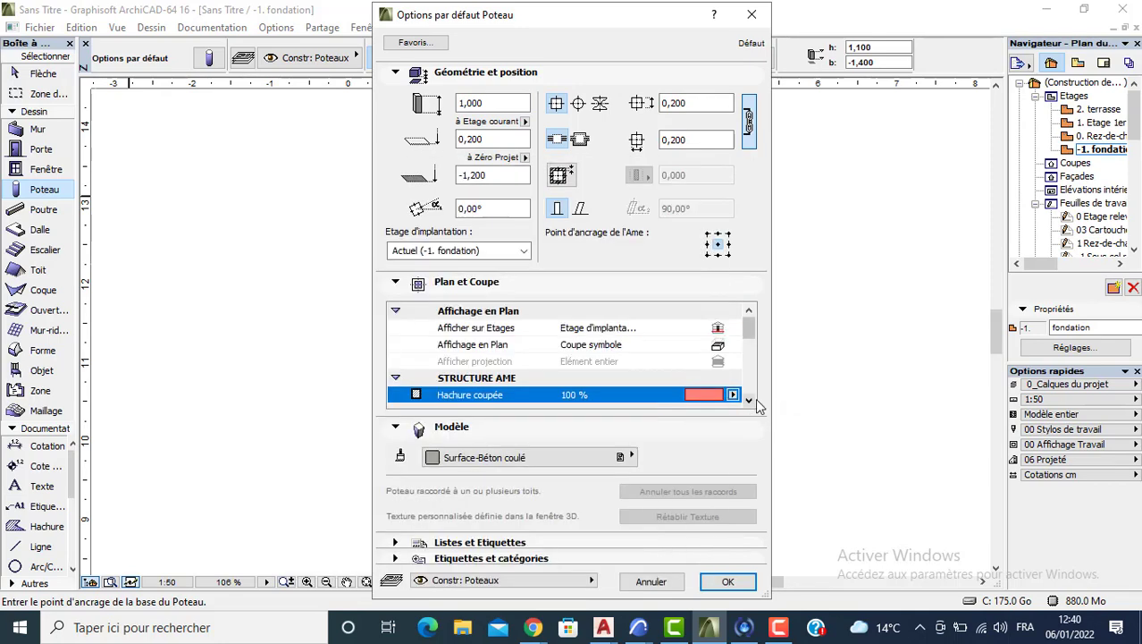
scroll(732, 387, down, 3)
click(706, 377)
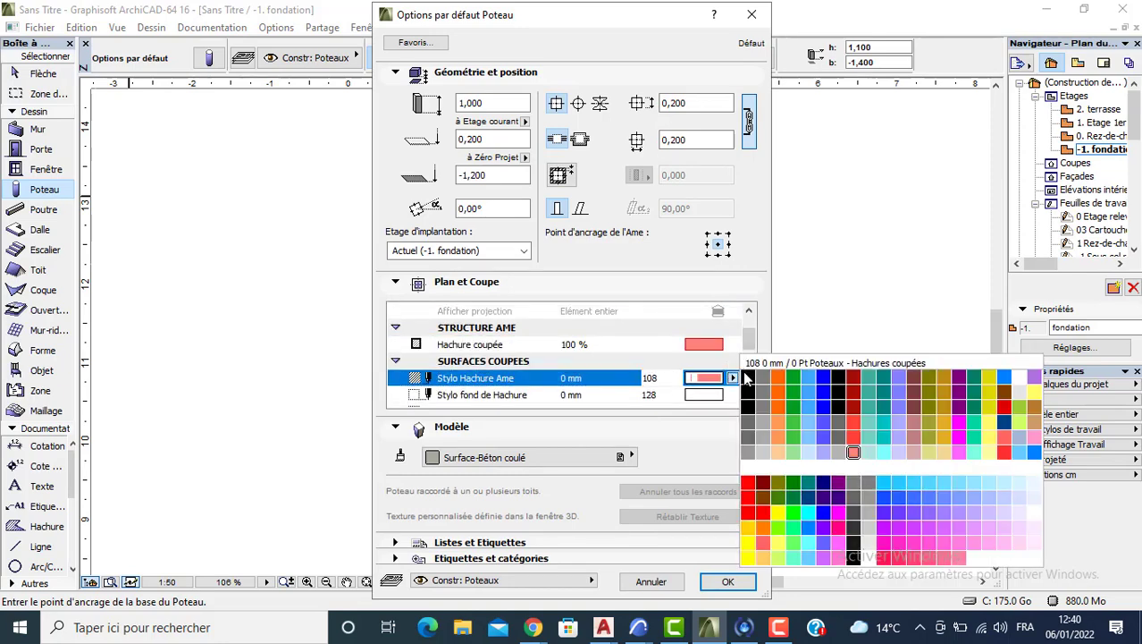
click(748, 378)
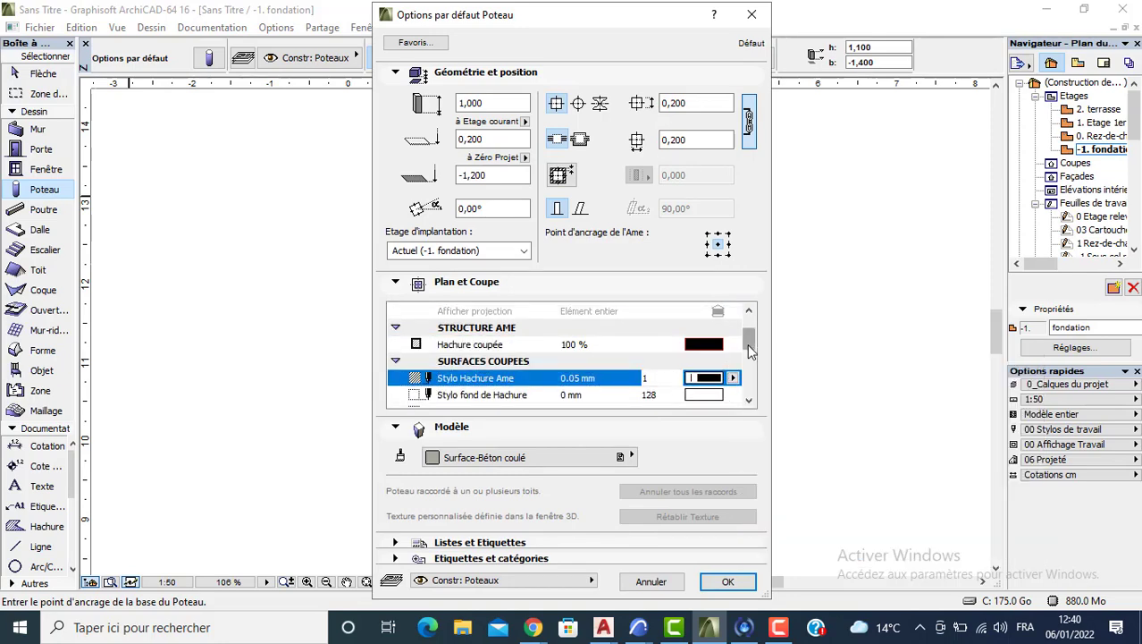
Set the default column's core line pen and uncut line pen to pen 1 (0.05 mm)
scroll(720, 355, down, 3)
click(715, 345)
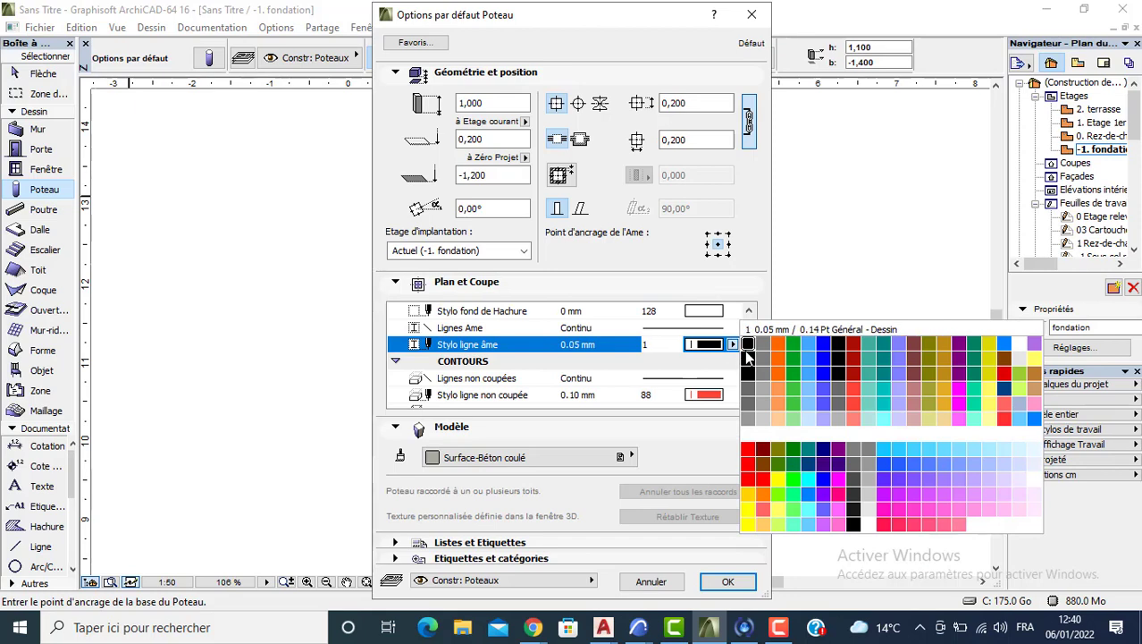
click(748, 344)
click(733, 395)
click(748, 394)
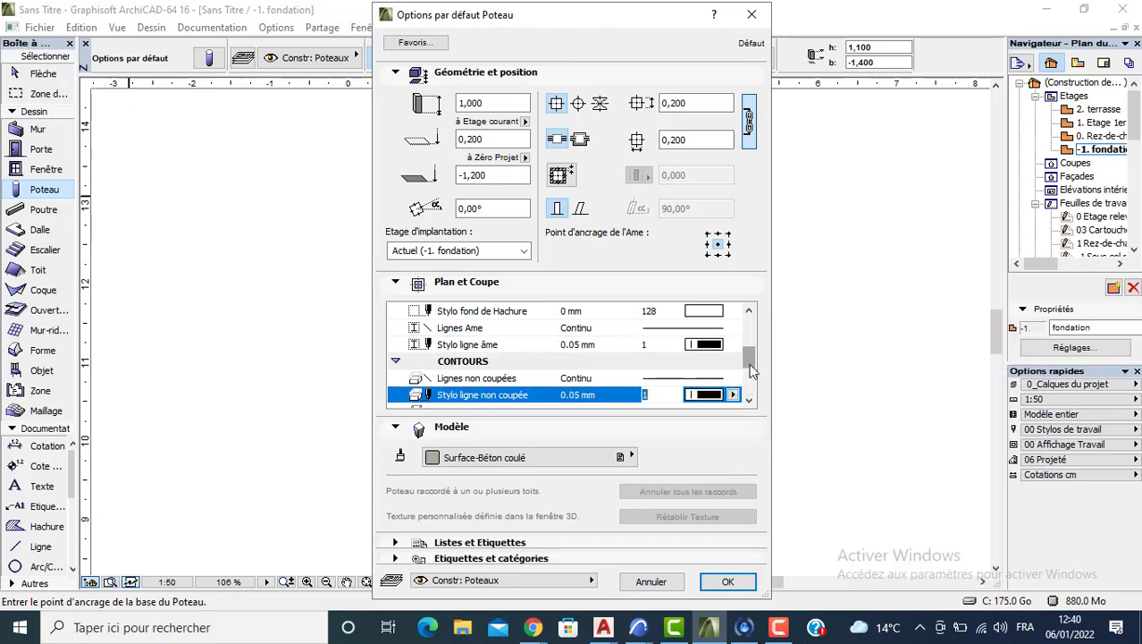
Set the default column's ceiling line pen to pen 21 (0.25 mm) and its plan symbol type to Simple
scroll(749, 376, down, 2)
click(733, 361)
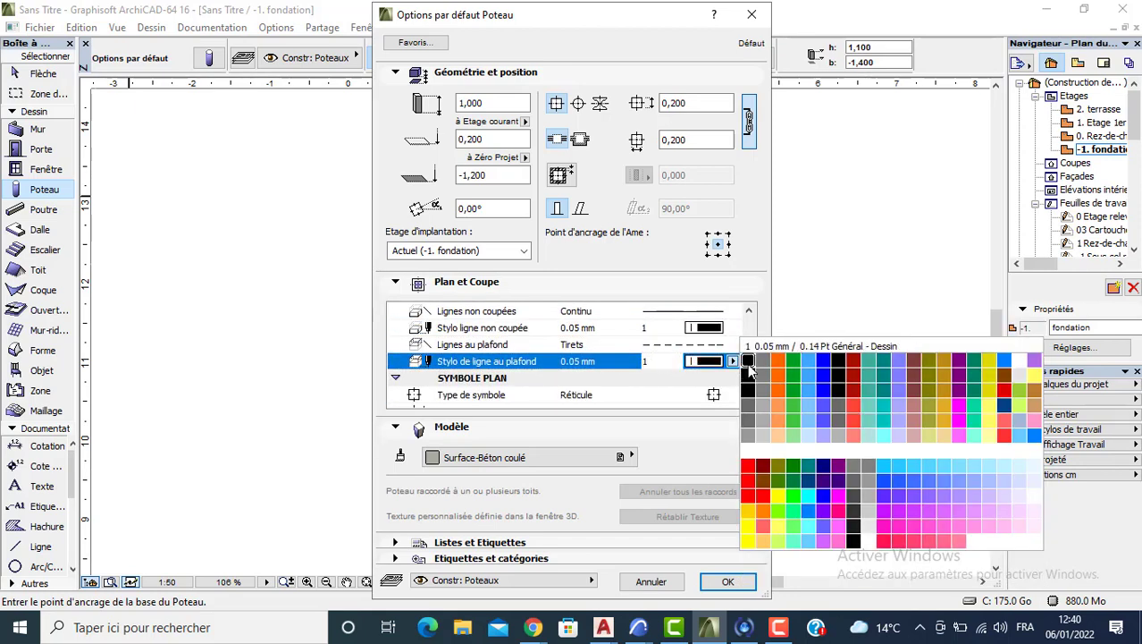
click(748, 376)
click(733, 394)
click(778, 399)
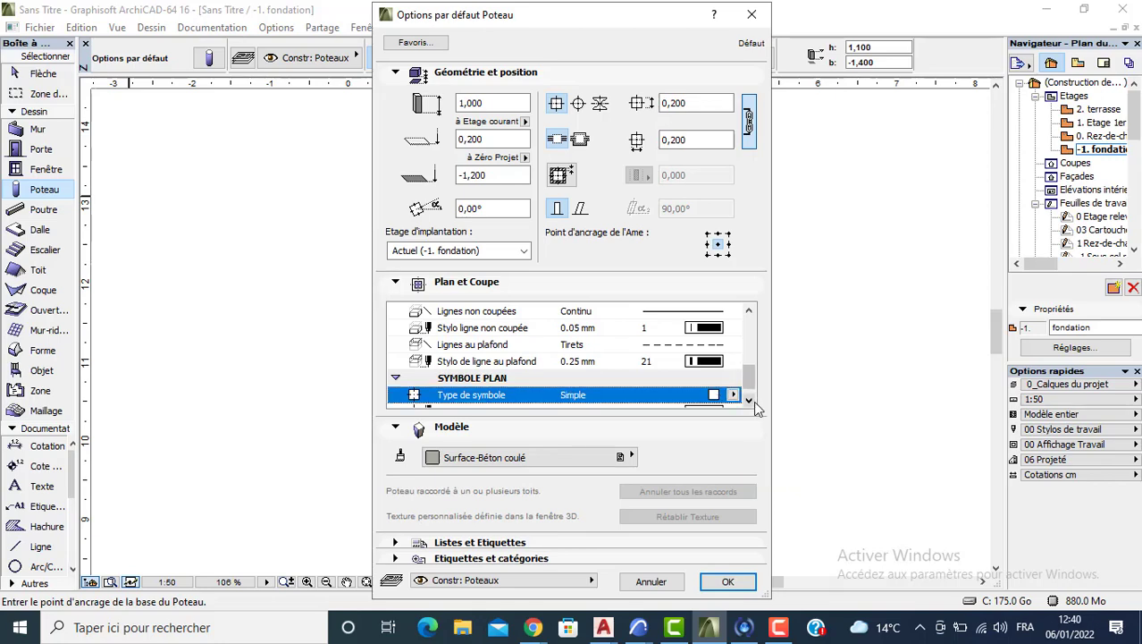
Set the default column's cross line pen to pen 1 (0.05 mm) and accept the column settings
scroll(750, 402, down, 1)
click(733, 394)
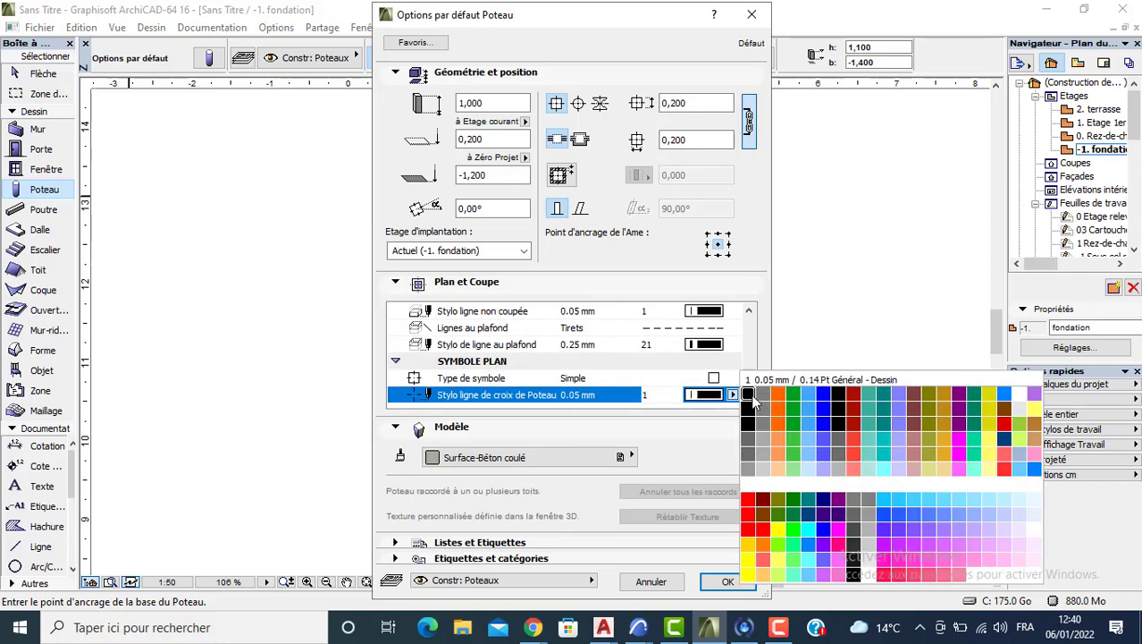
click(755, 396)
click(706, 586)
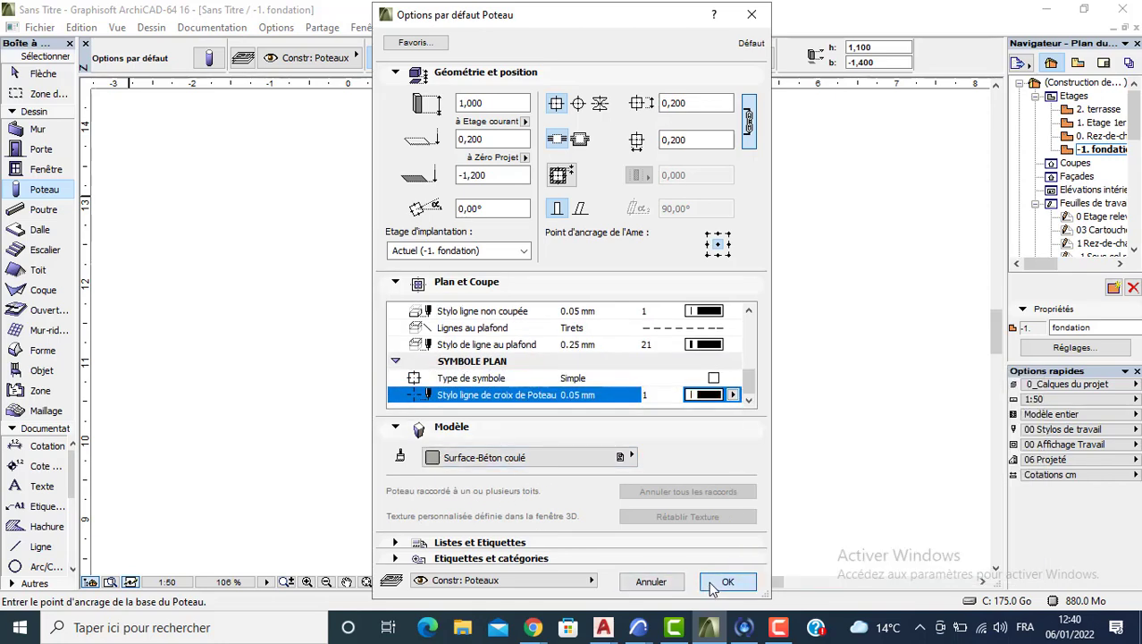
Place the column at the centre of the square footing and delete the diagonal construction line
click(473, 276)
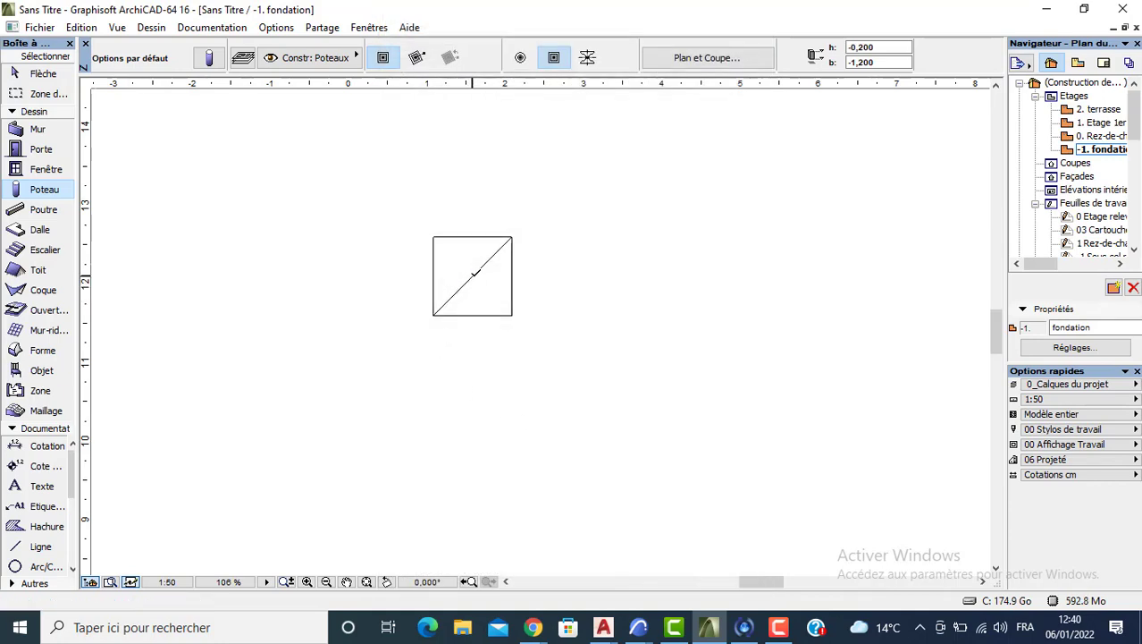
key(Escape)
click(458, 293)
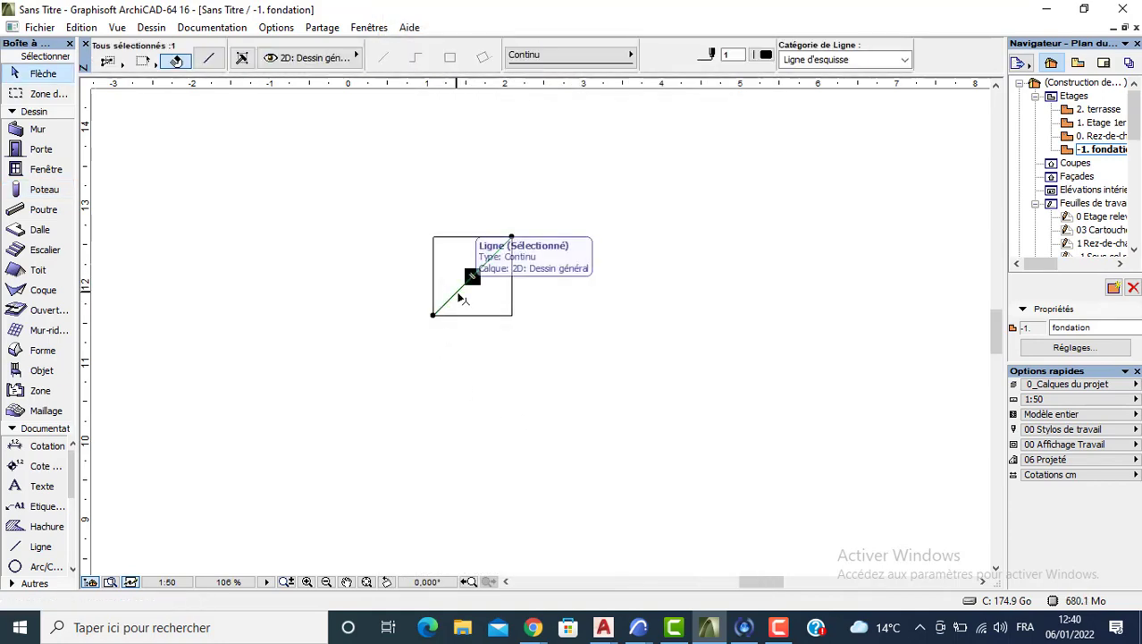
key(Delete)
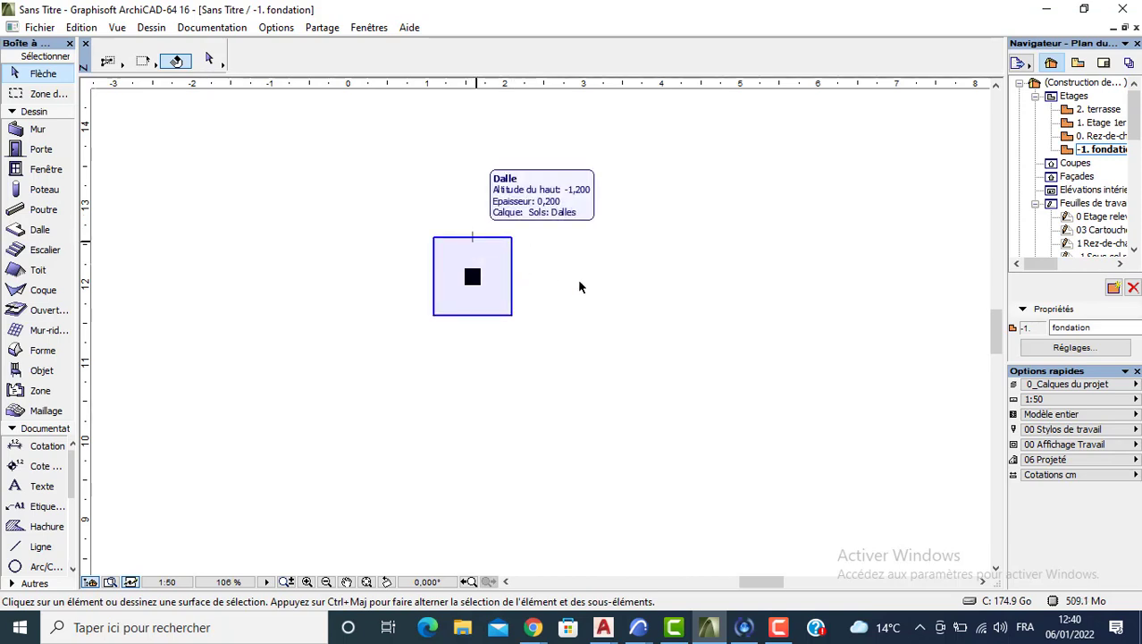
View the footing and its column in the 3D perspective
key(F3)
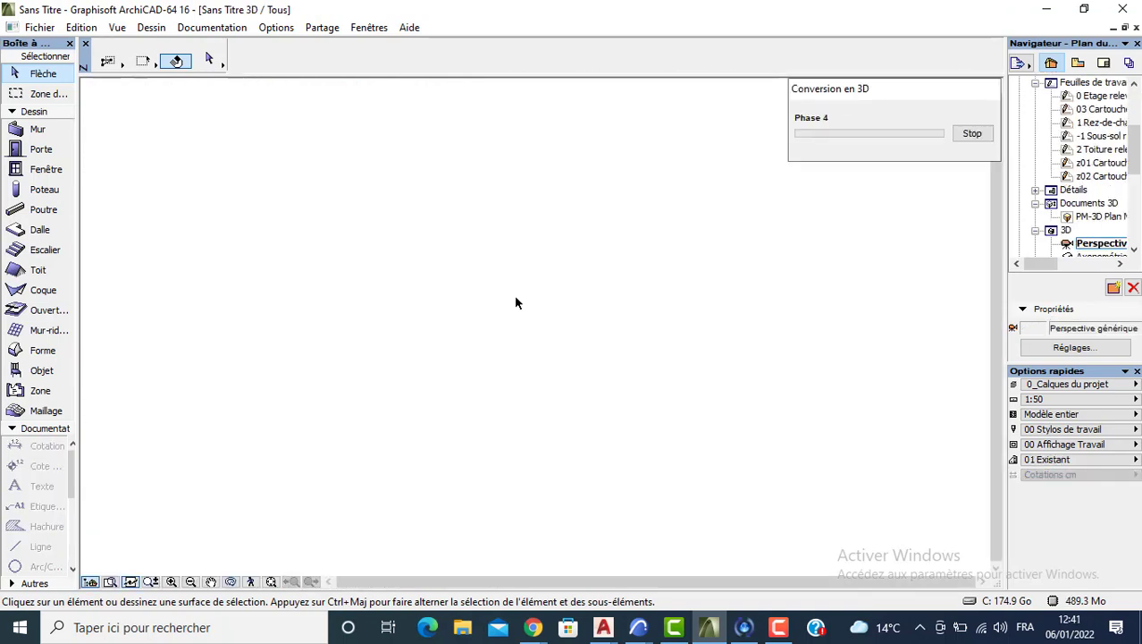
middle_click(428, 406)
middle_click(428, 406)
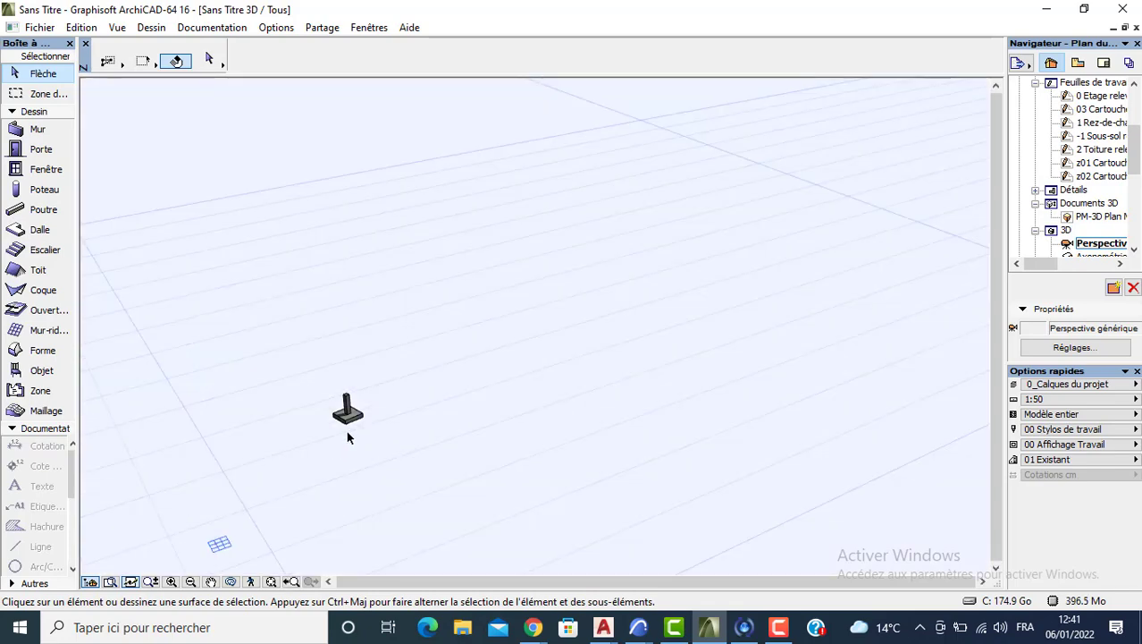
click(985, 170)
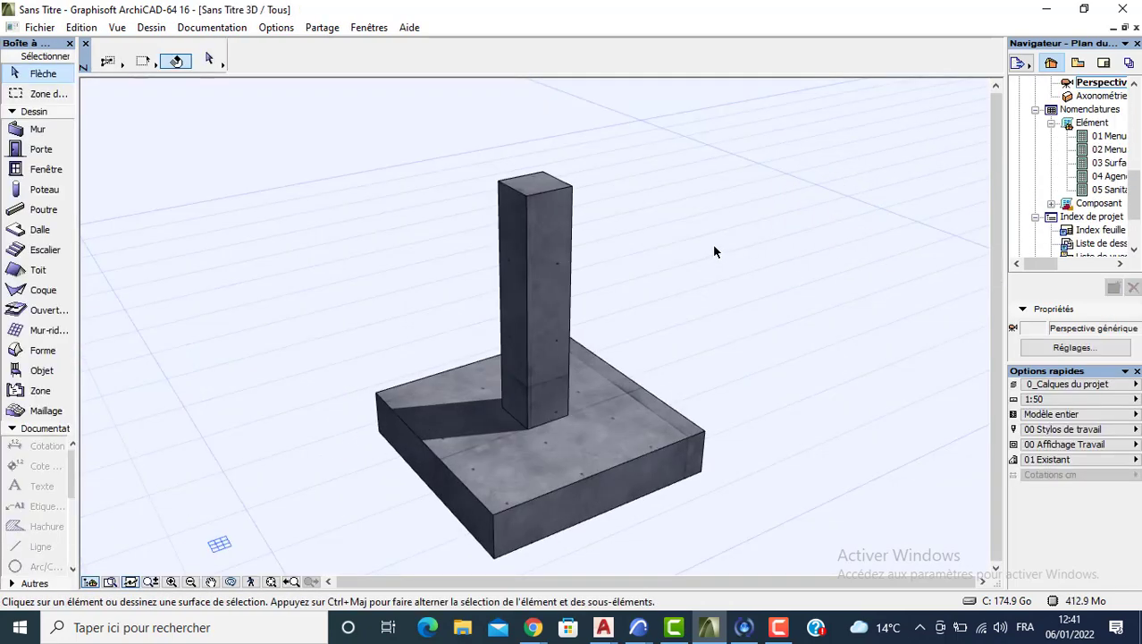
Back in the foundation plan, select the footing with its column and copy both about 5.3 m horizontally to the right
key(F2)
click(523, 203)
click(412, 352)
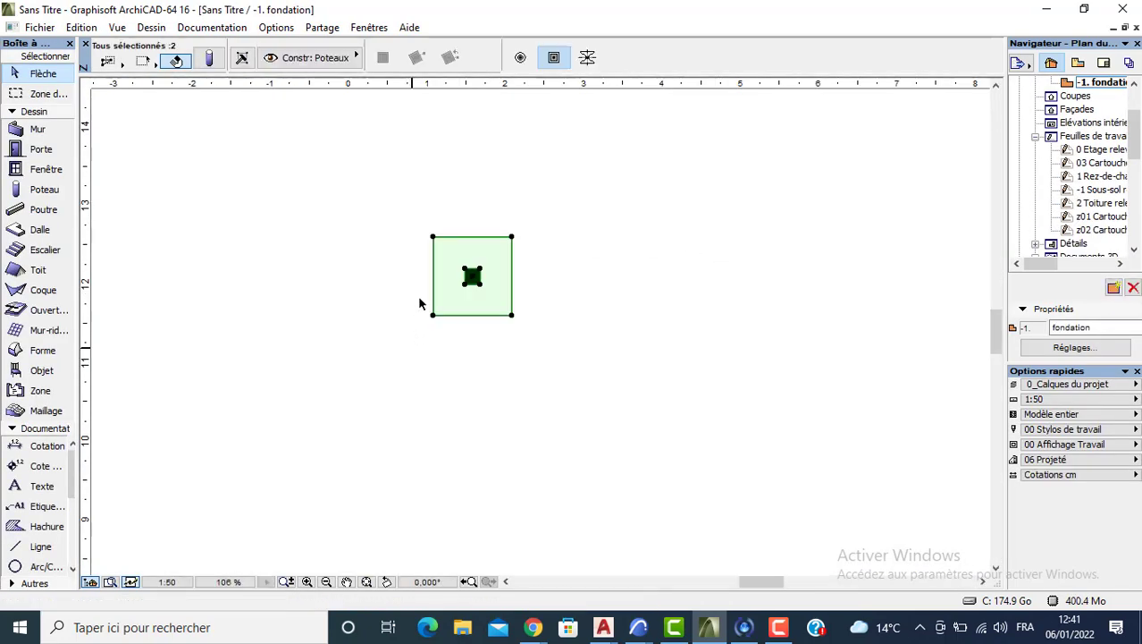
click(512, 294)
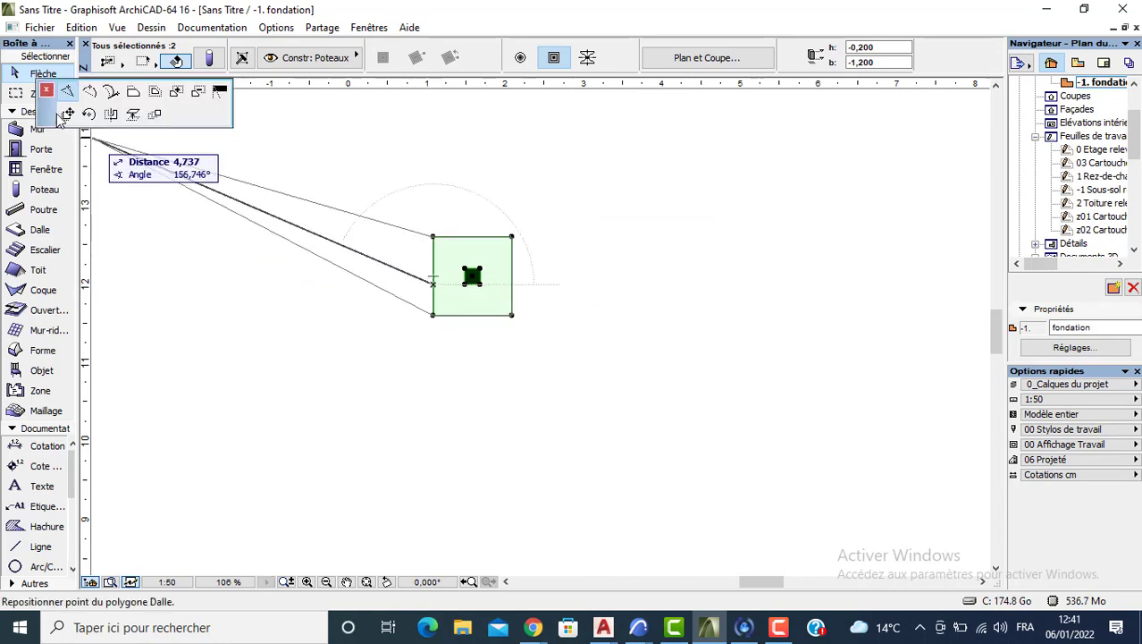
click(67, 114)
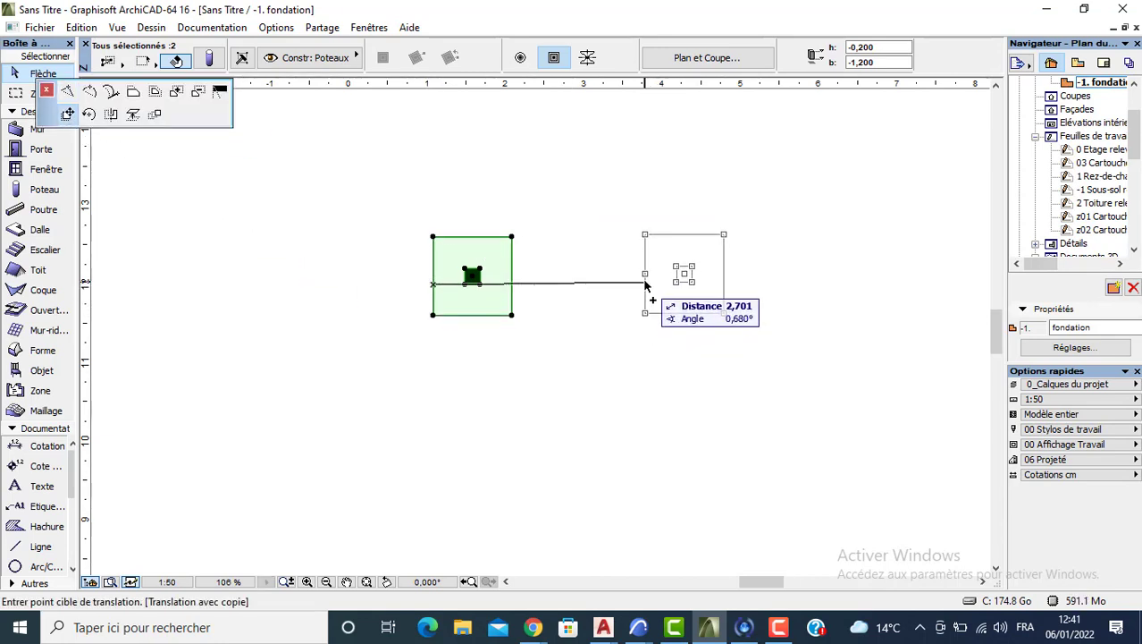
key(Tab)
text(5)
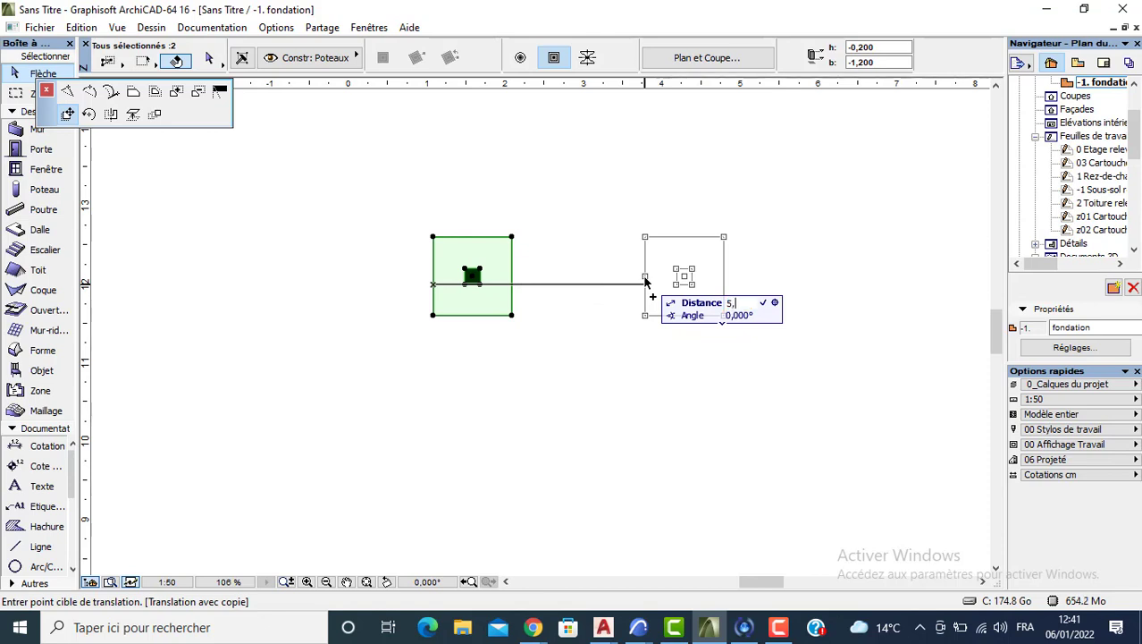
key(Return)
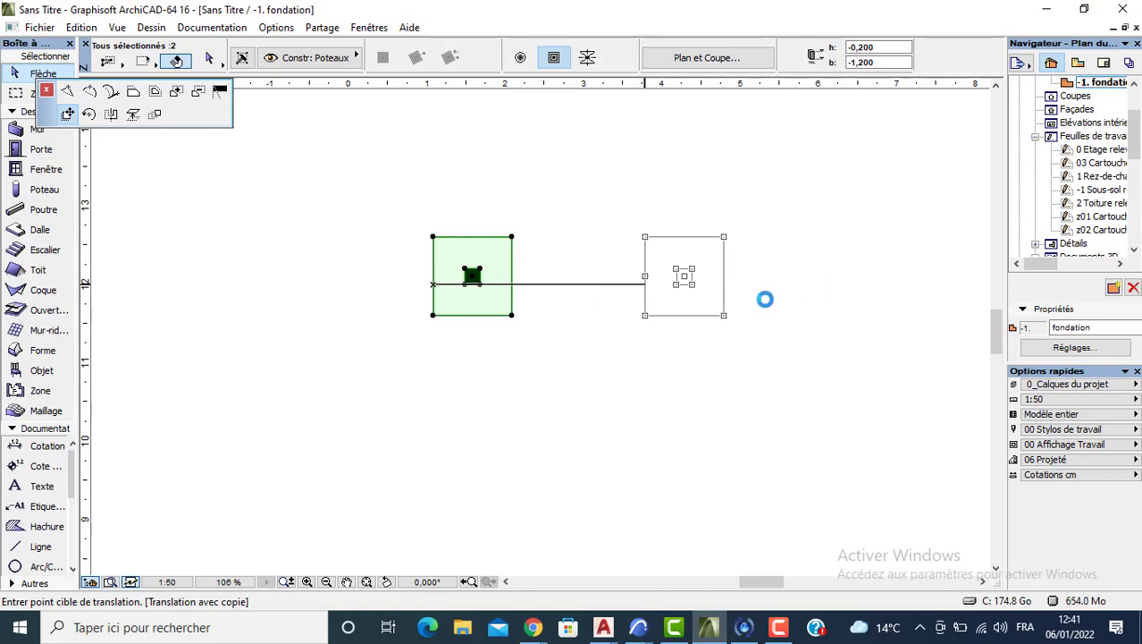
Copy the second footing and column 5.2 m horizontally to the right to form the third one
scroll(765, 299, down, 1)
middle_drag(805, 308, 461, 309)
click(489, 313)
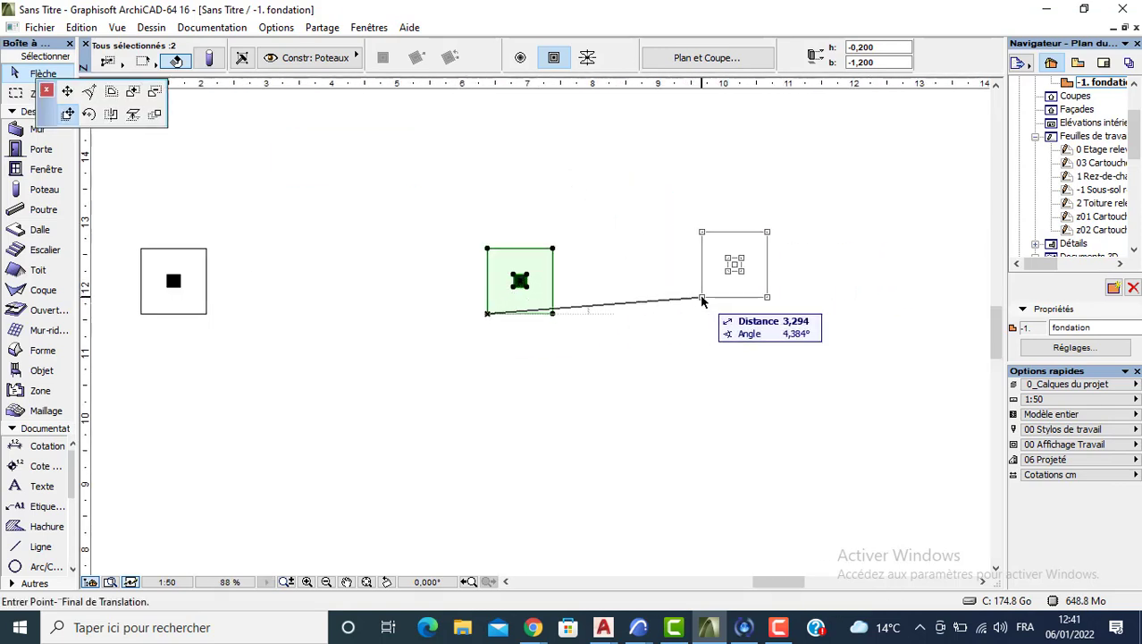
key(ctrl)
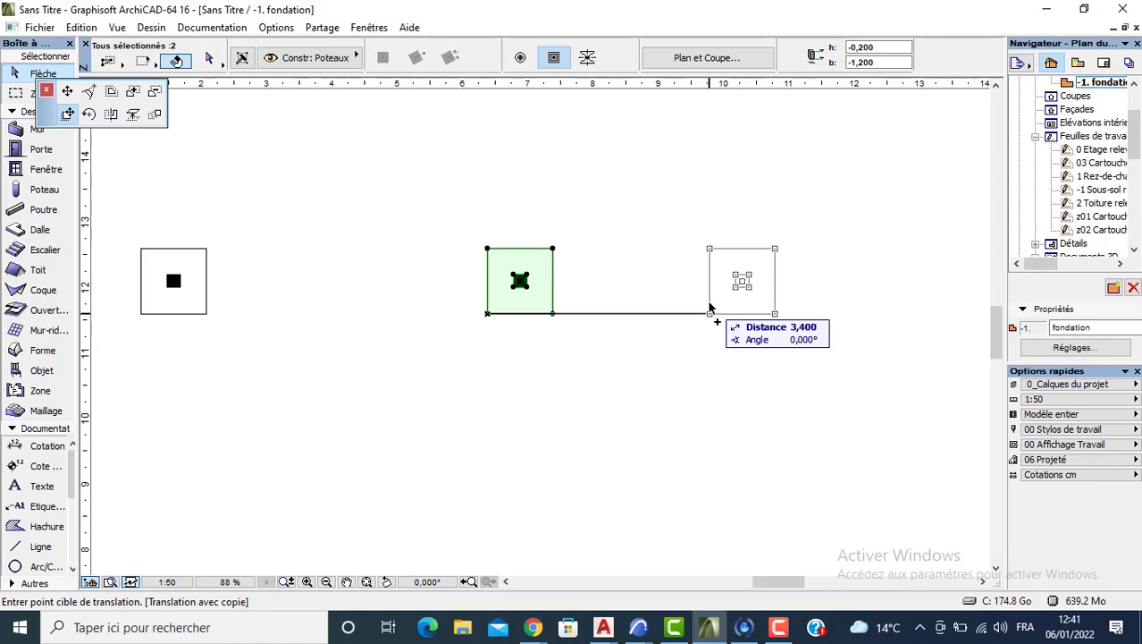
key(Tab)
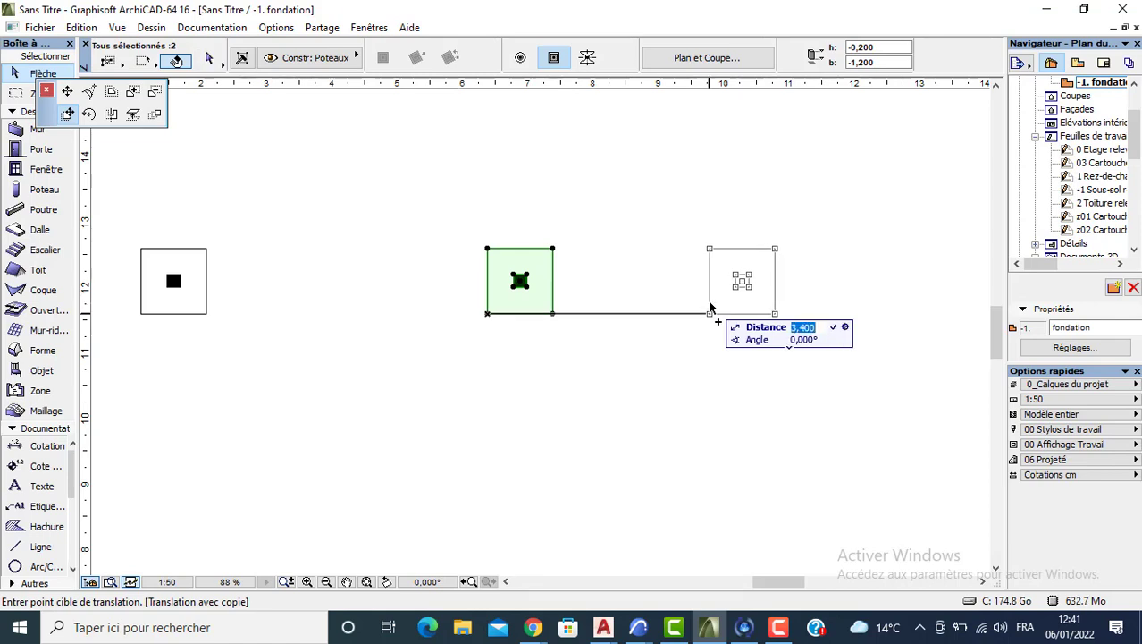
text(5,200)
key(Return)
Copy the third footing and column 5.3 m horizontally to the right to complete the row of four
scroll(704, 309, down, 5)
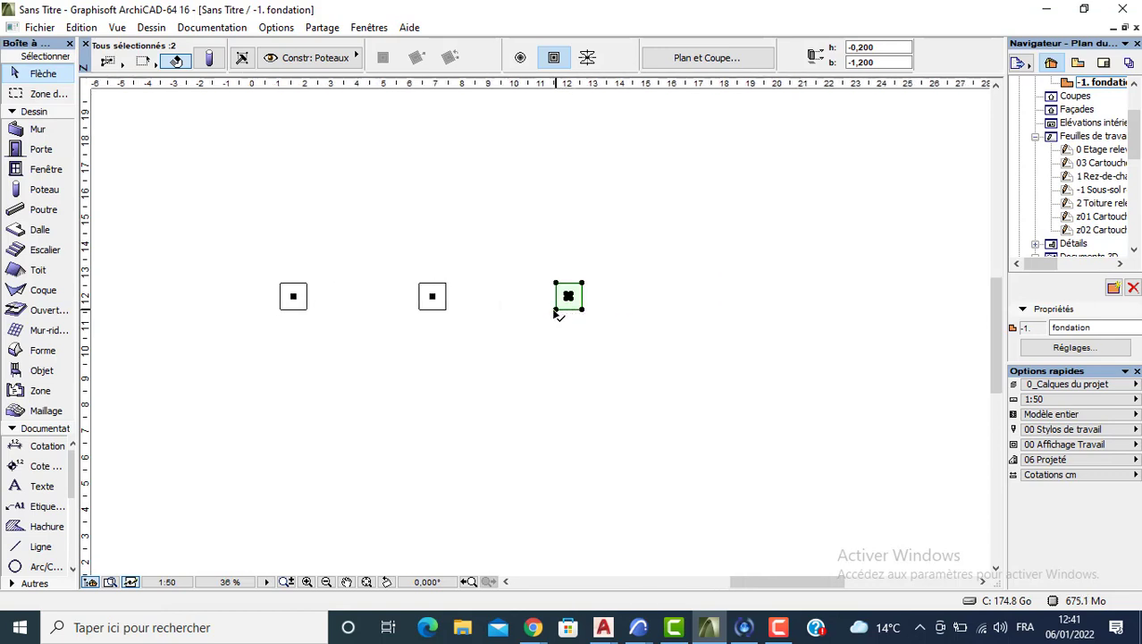
click(555, 309)
key(ctrl)
key(Tab)
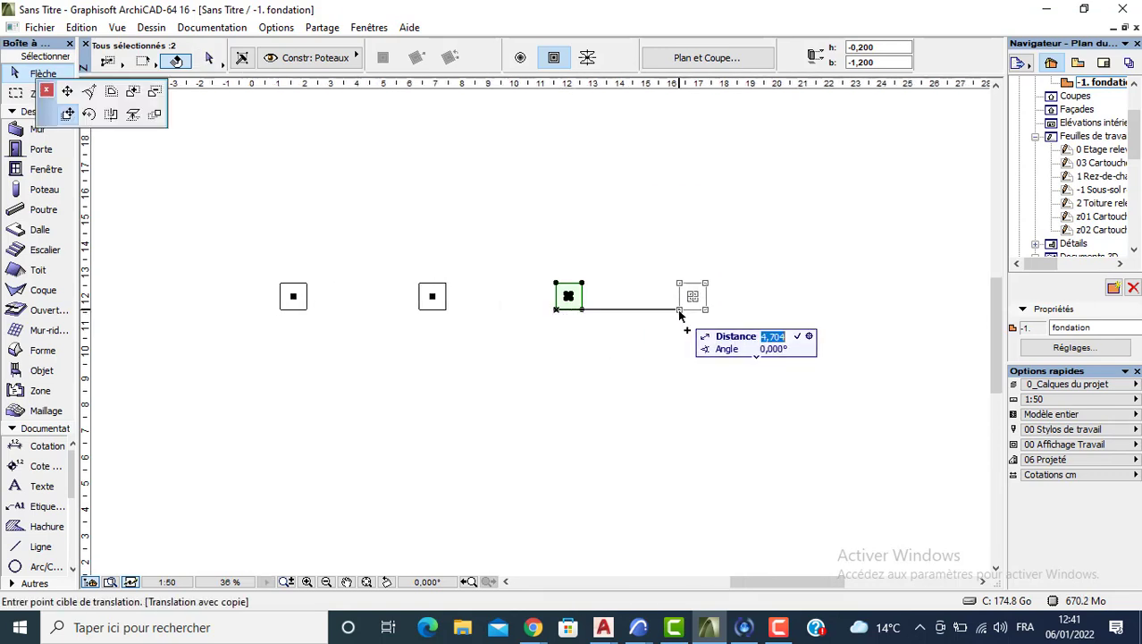
text(5,3)
key(Return)
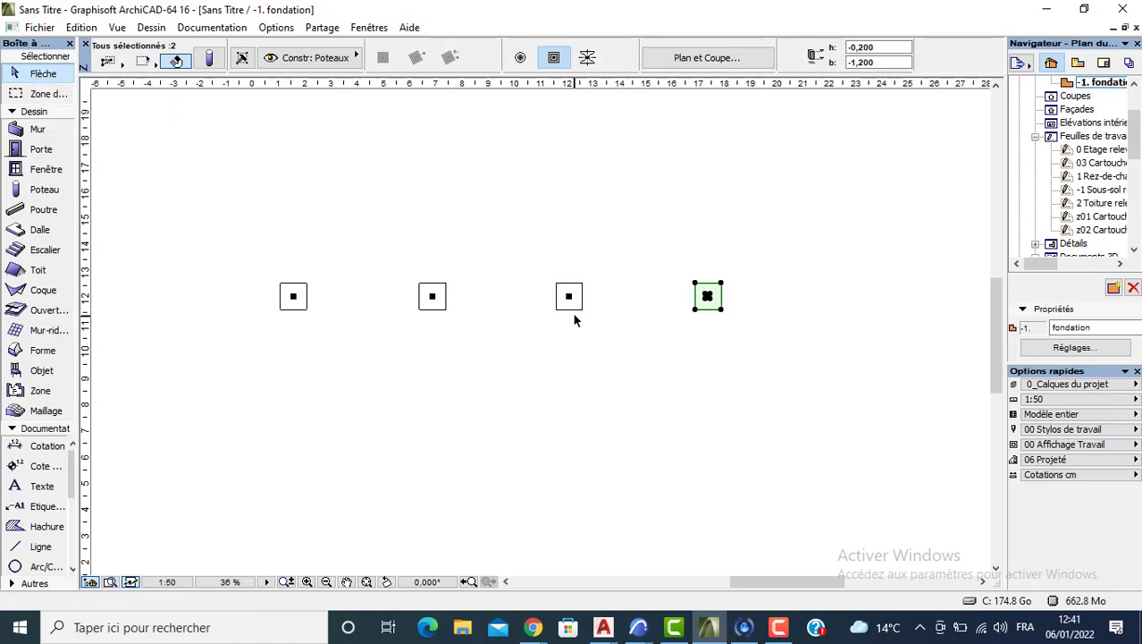
Select the three rightmost footings with their columns and copy them 4.50 m straight down as a second row
drag(776, 249, 415, 338)
click(419, 309)
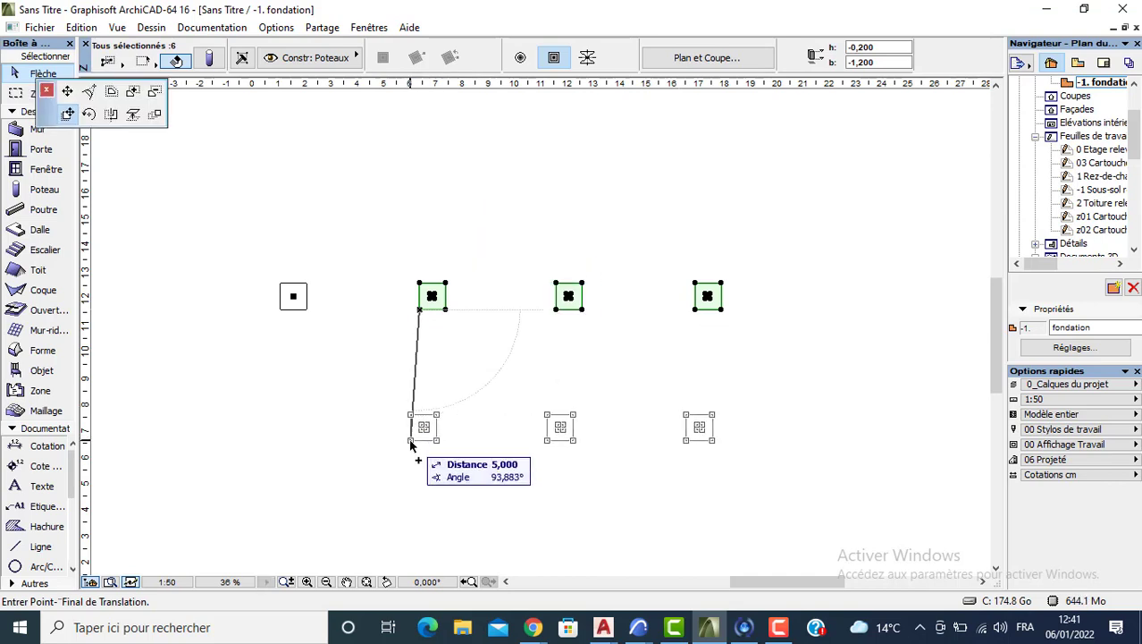
key(ctrl)
text(4)
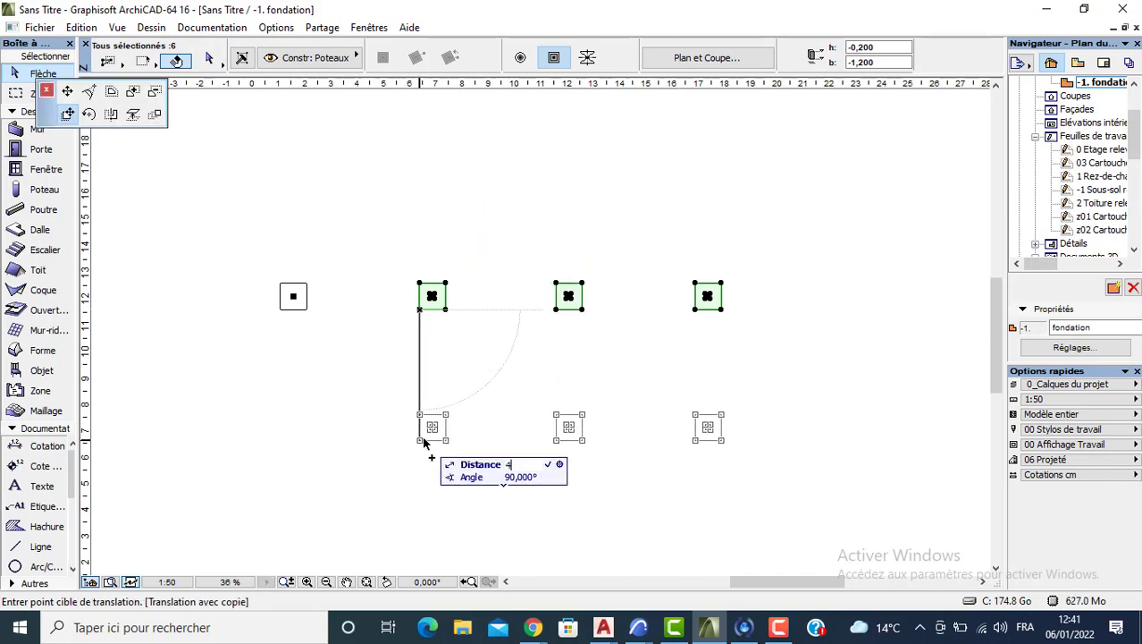
text(,50)
key(Return)
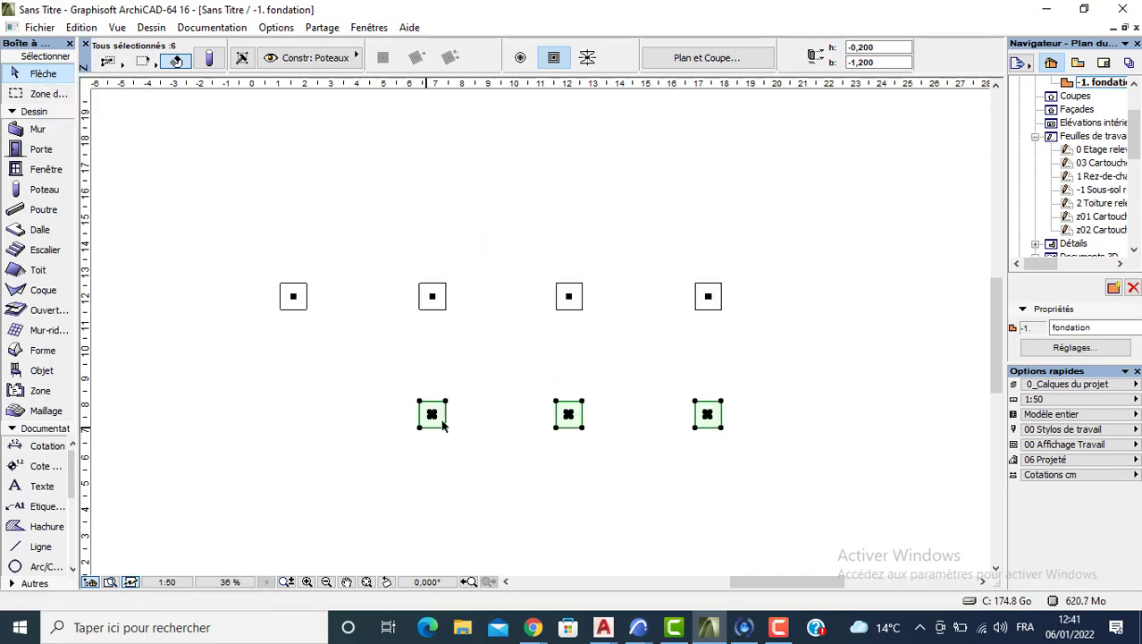
Copy the second row of three footings and columns 4.3 m straight down
middle_drag(470, 409, 465, 316)
click(552, 335)
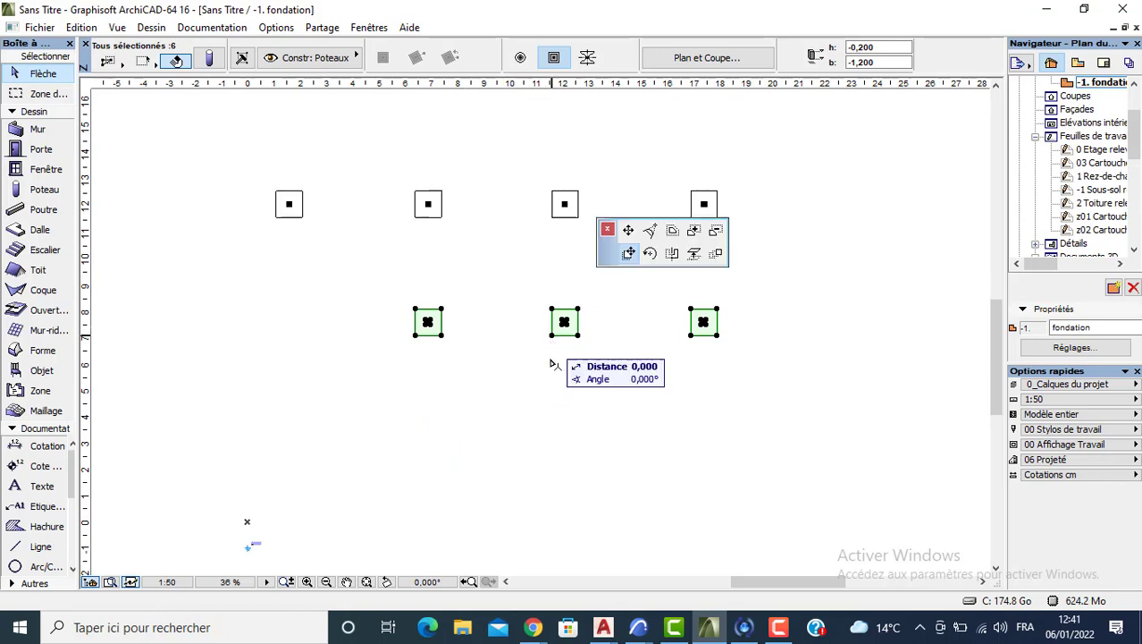
key(Tab)
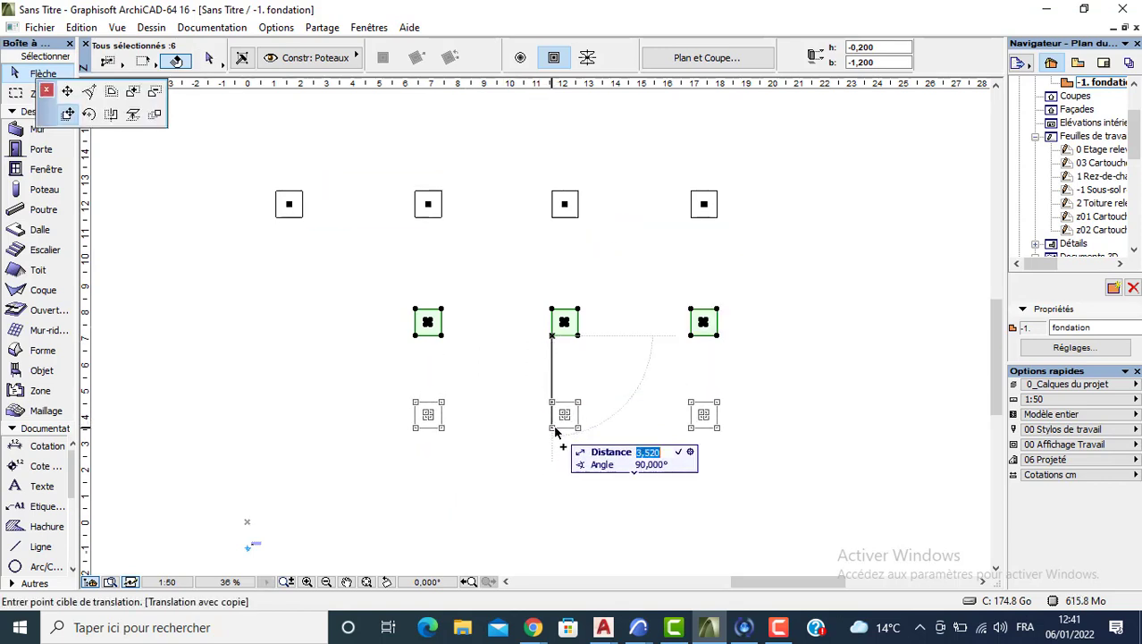
text(4,3)
key(Return)
Copy the third row of footings and columns 6 m straight down as a fourth row
middle_drag(554, 431, 542, 278)
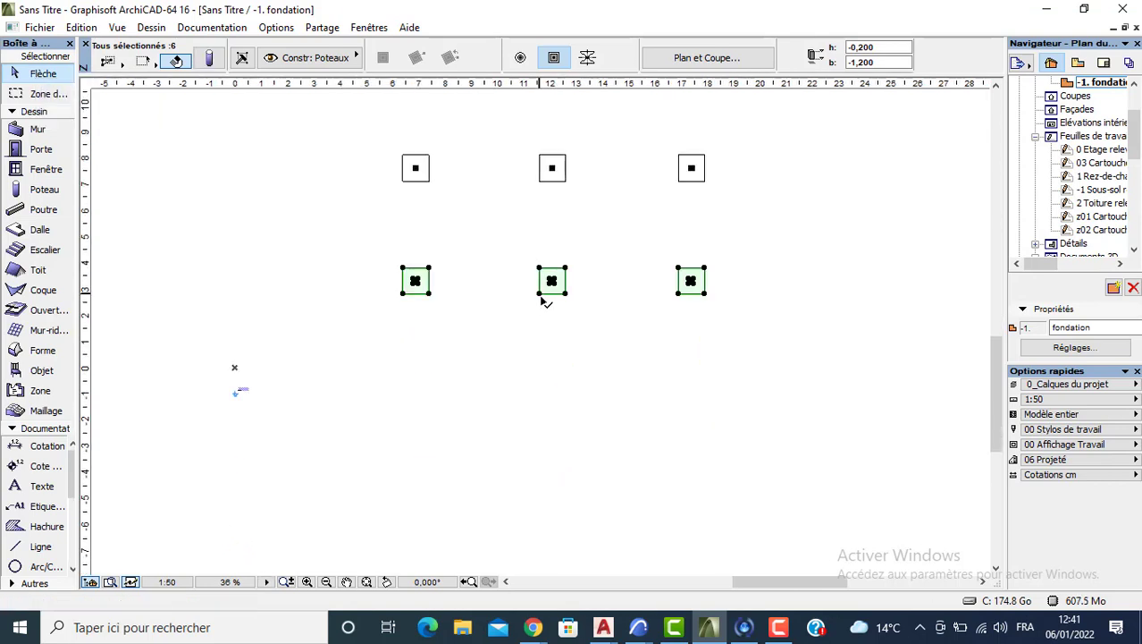
click(540, 295)
key(ctrl)
key(Tab)
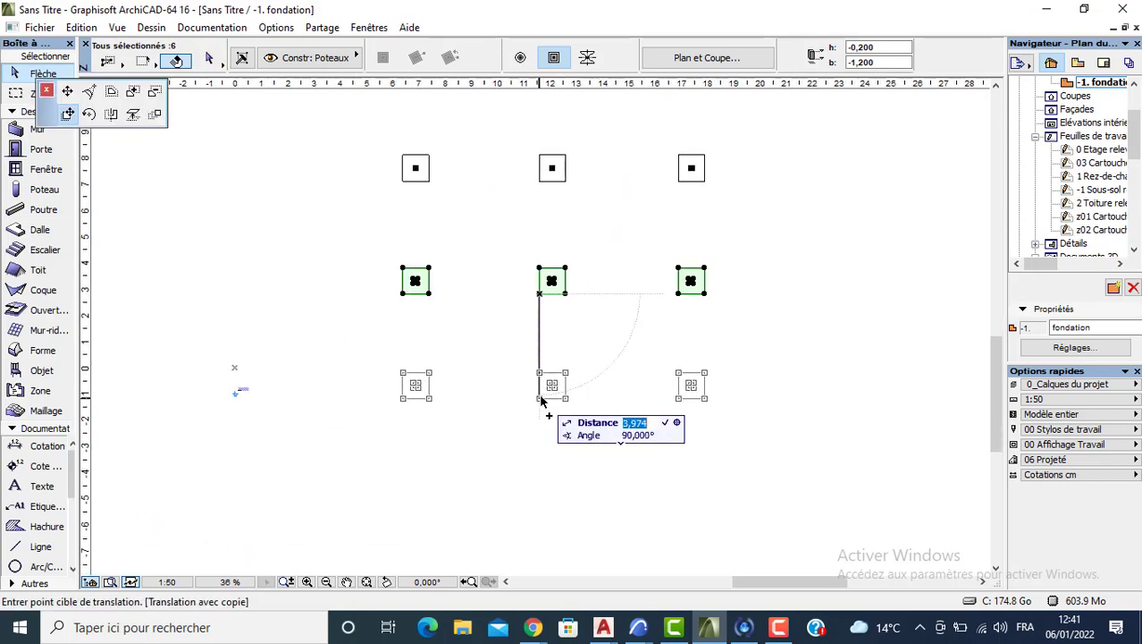
text(6)
key(Return)
Select only the rightmost footing and column of the fourth row and copy them 5 m straight down
middle_drag(543, 384, 547, 324)
click(567, 319)
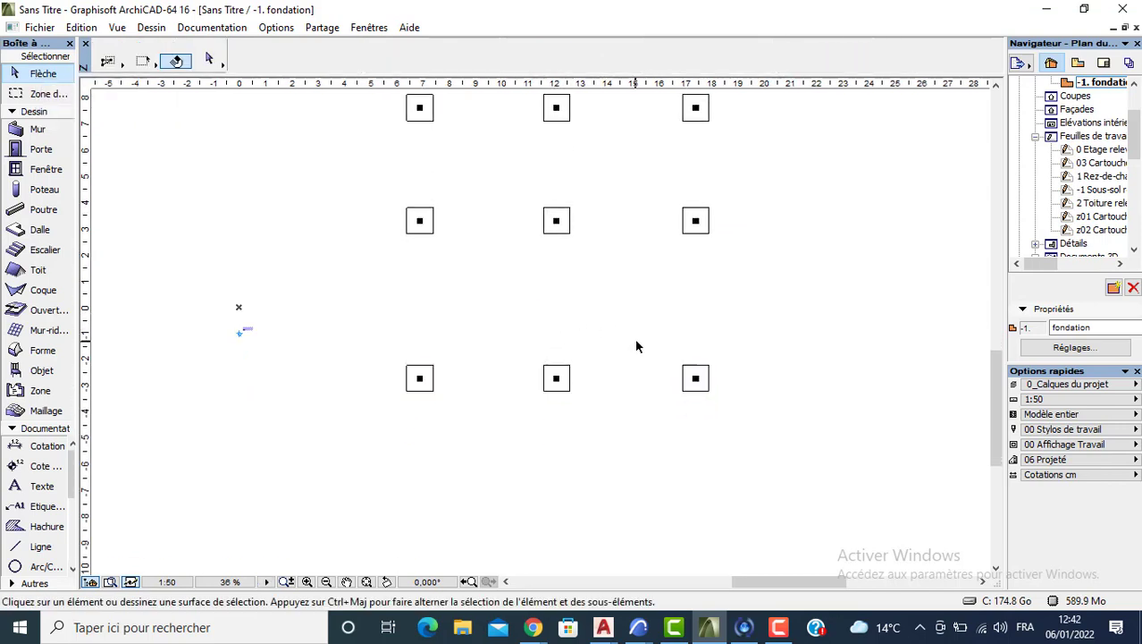
drag(636, 340, 726, 413)
click(709, 390)
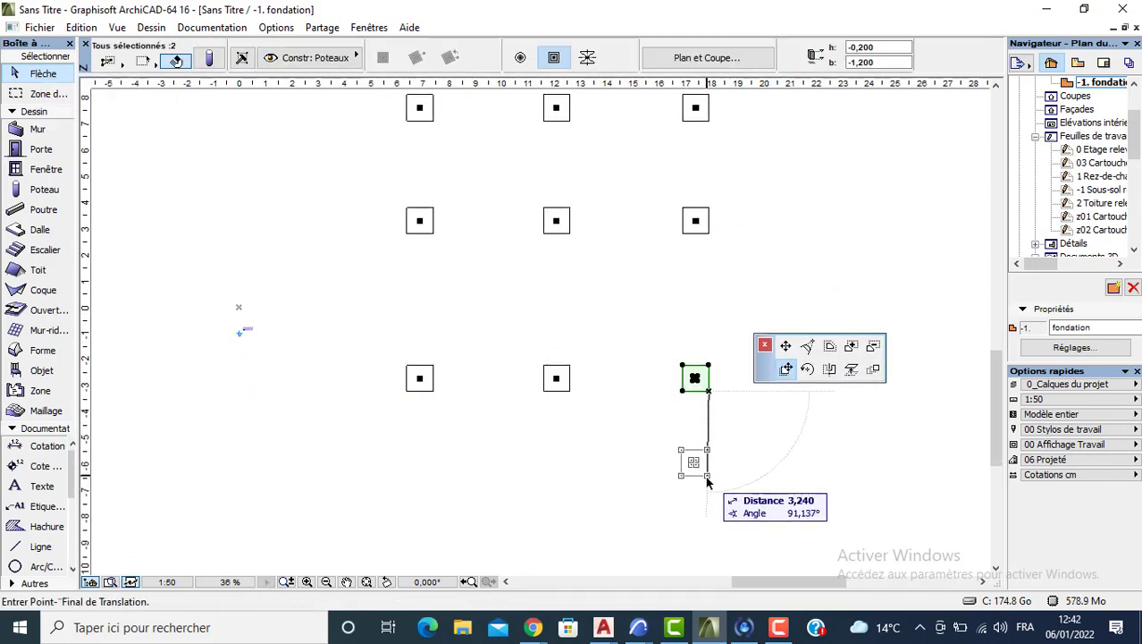
key(ctrl)
key(Tab)
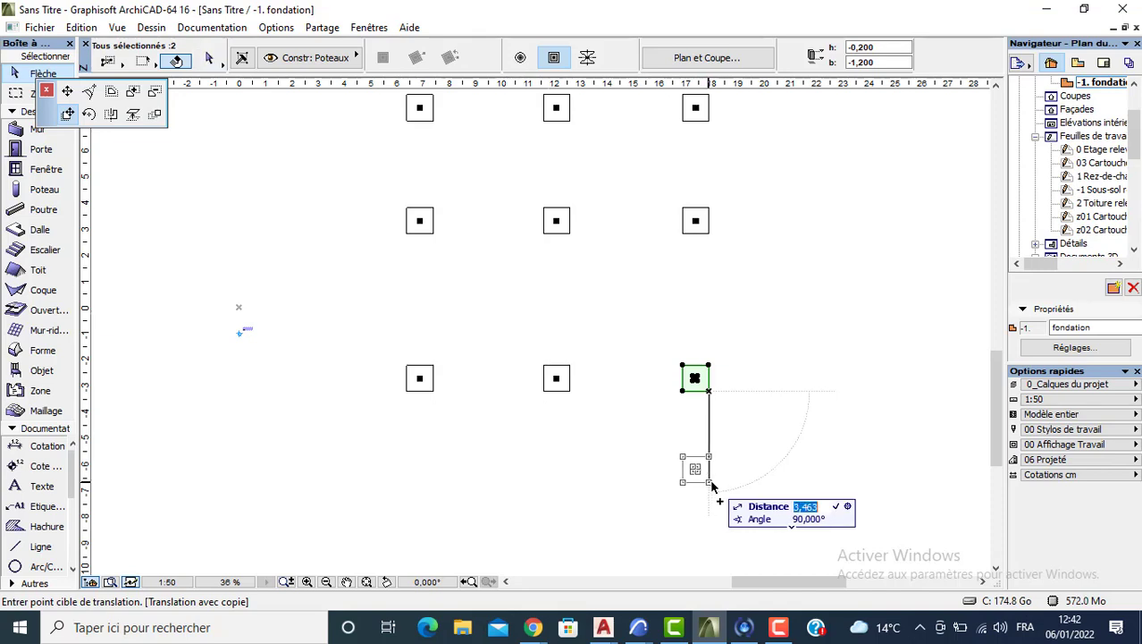
text(5)
key(Return)
Copy the lowest footing and column 3.425 m horizontally to the left
click(683, 522)
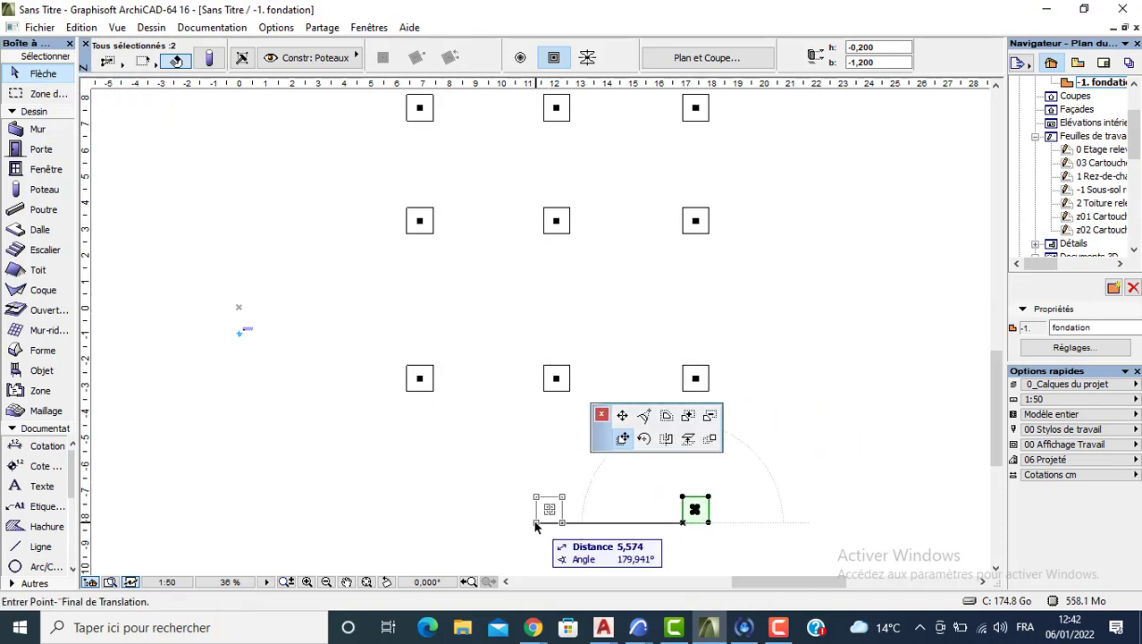
key(ctrl)
key(Tab)
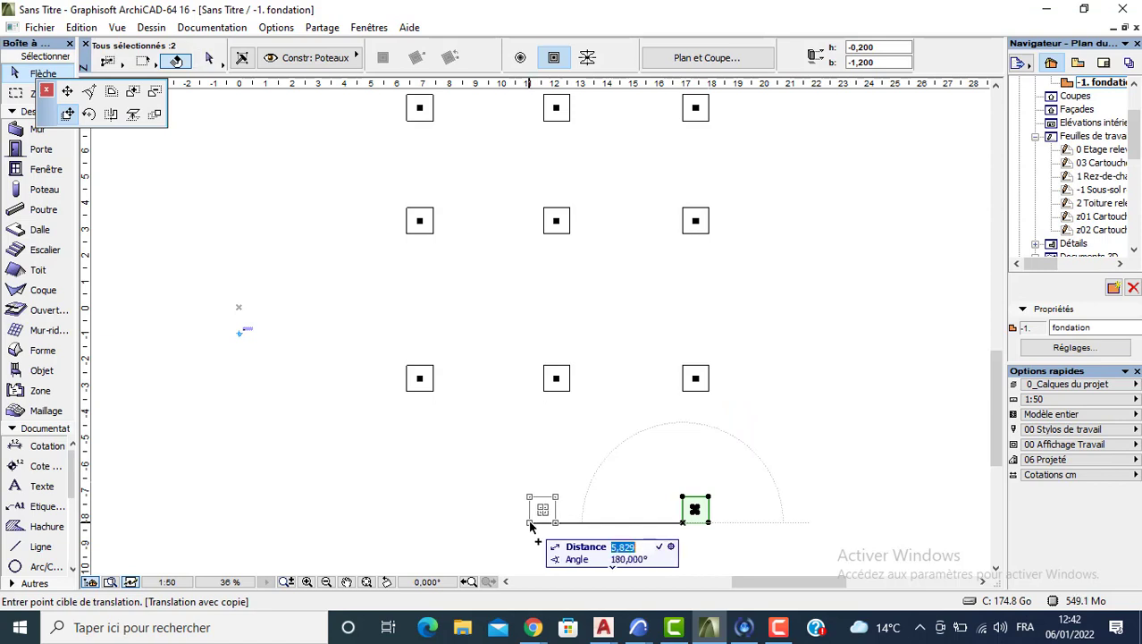
text(3,425)
key(Return)
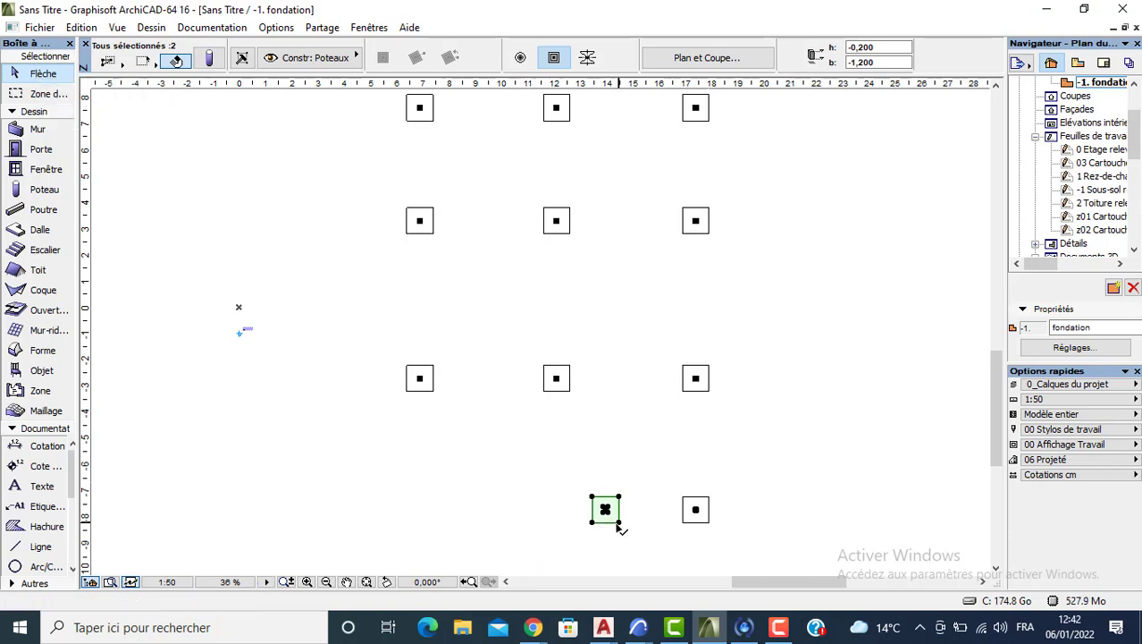
Copy the new leftmost footing and column of the lowest row about 3.4 m further left
click(621, 529)
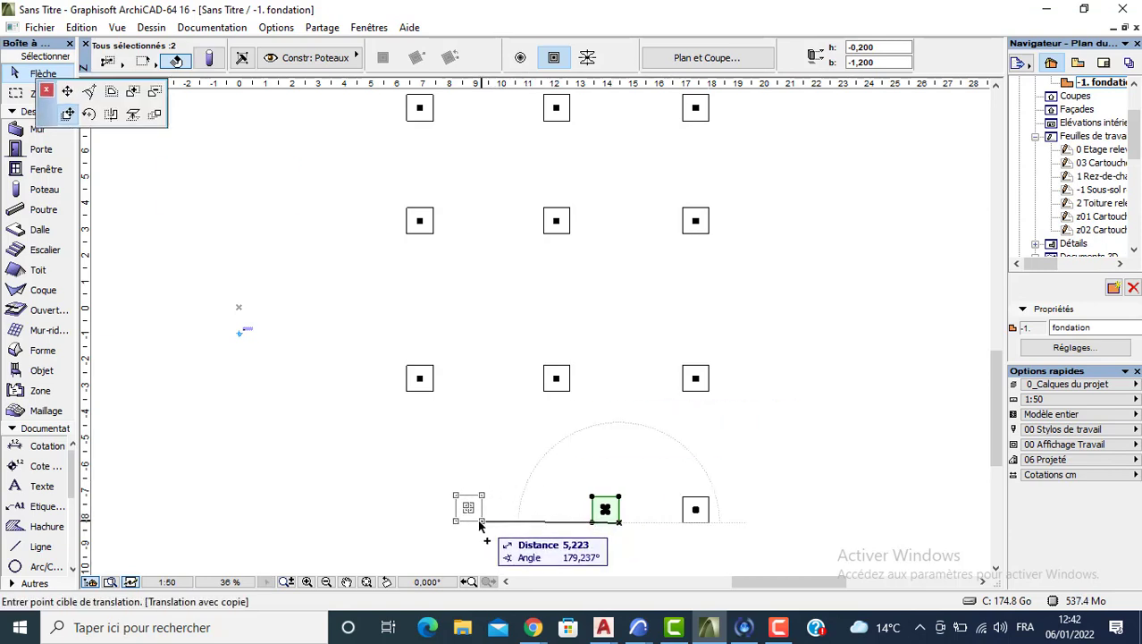
key(Tab)
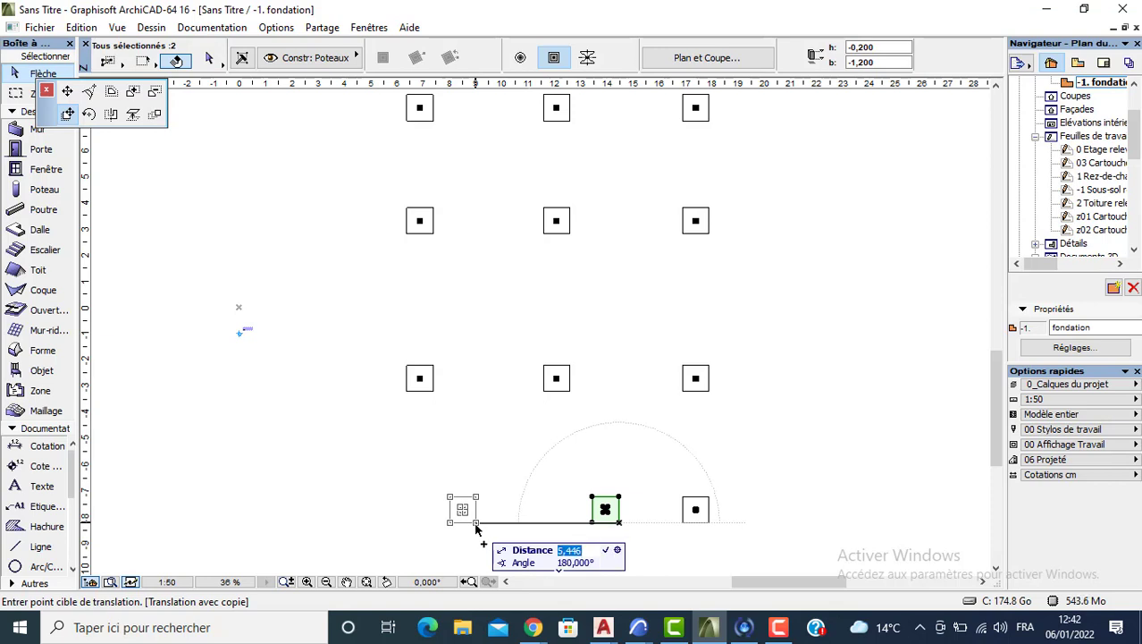
text(3)
key(Return)
Copy the leftmost footing and column of the lowest row 2 m horizontally to the left
scroll(535, 524, down, 1)
click(529, 523)
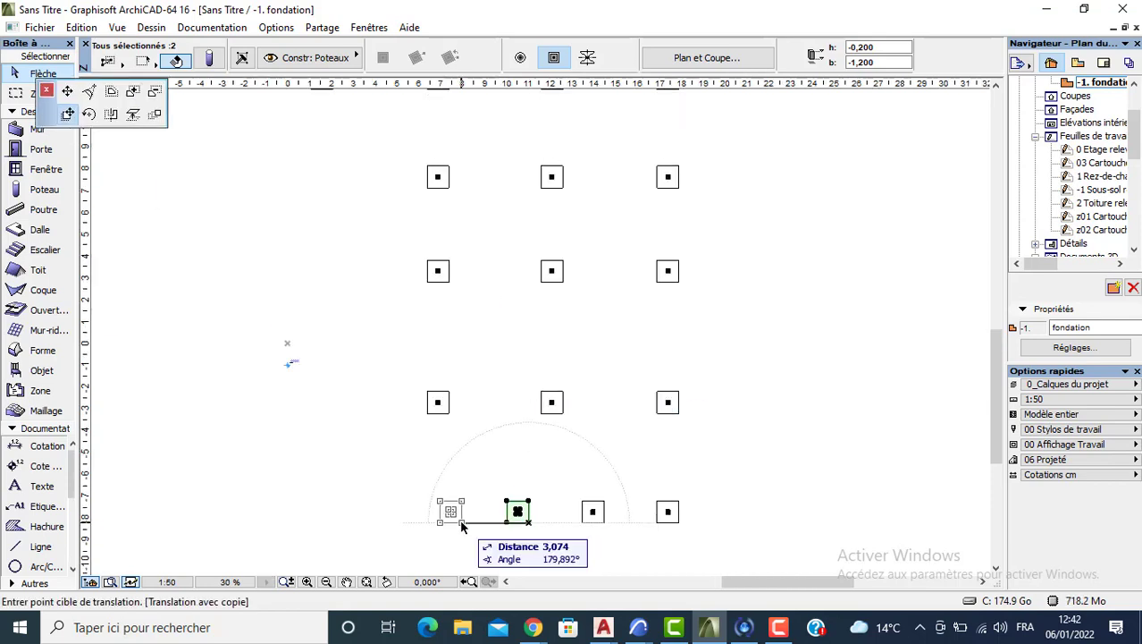
key(Tab)
text(2)
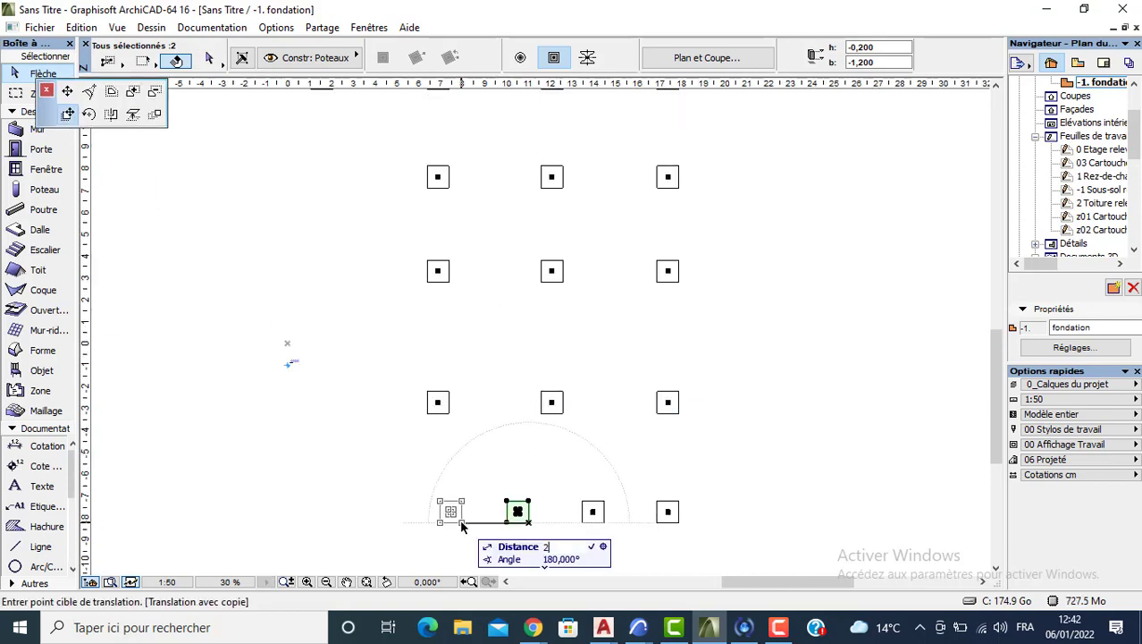
key(Return)
Copy the new leftmost footing and column of the lowest row another 3.4 m or so to the left
click(484, 522)
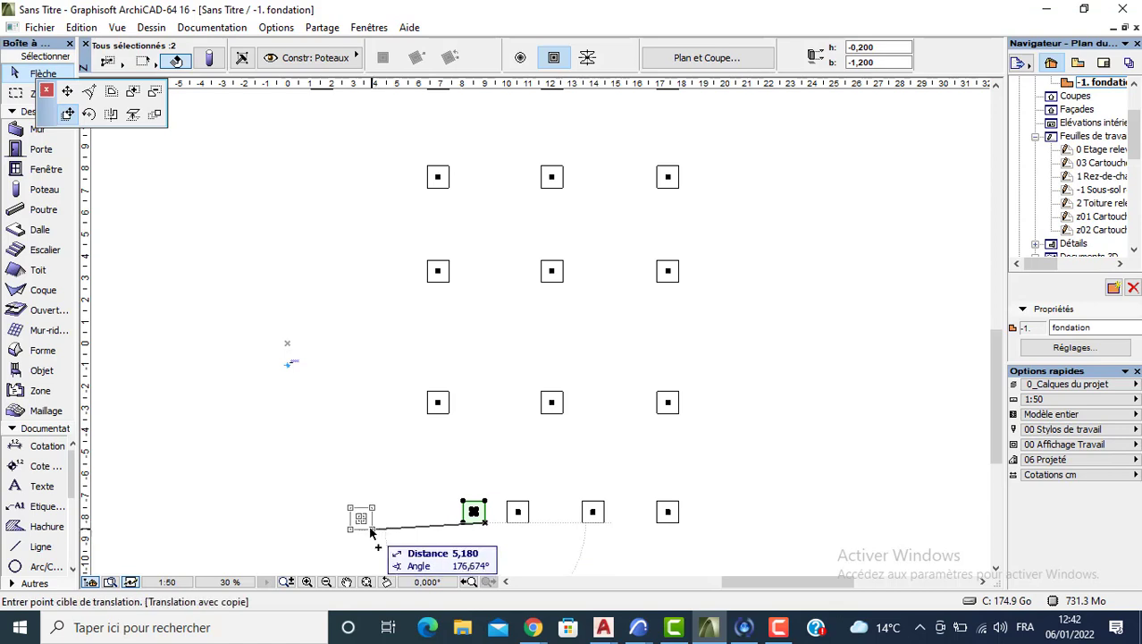
key(Tab)
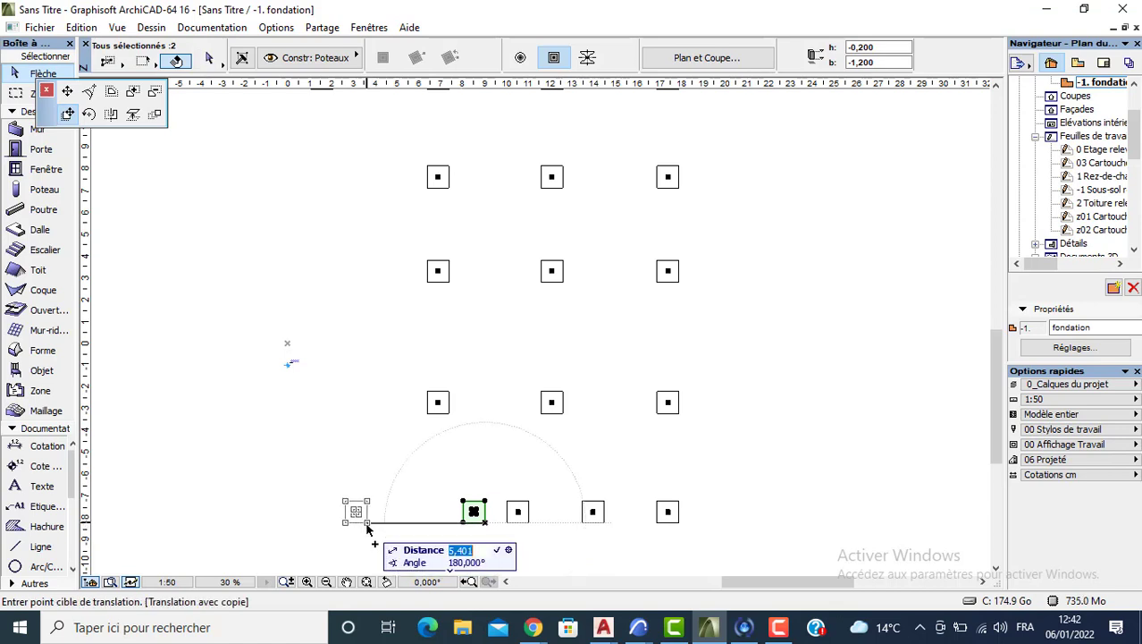
text(3,008)
key(Return)
Copy the leftmost footing and column of the lowest row 3.6 m further left
click(411, 522)
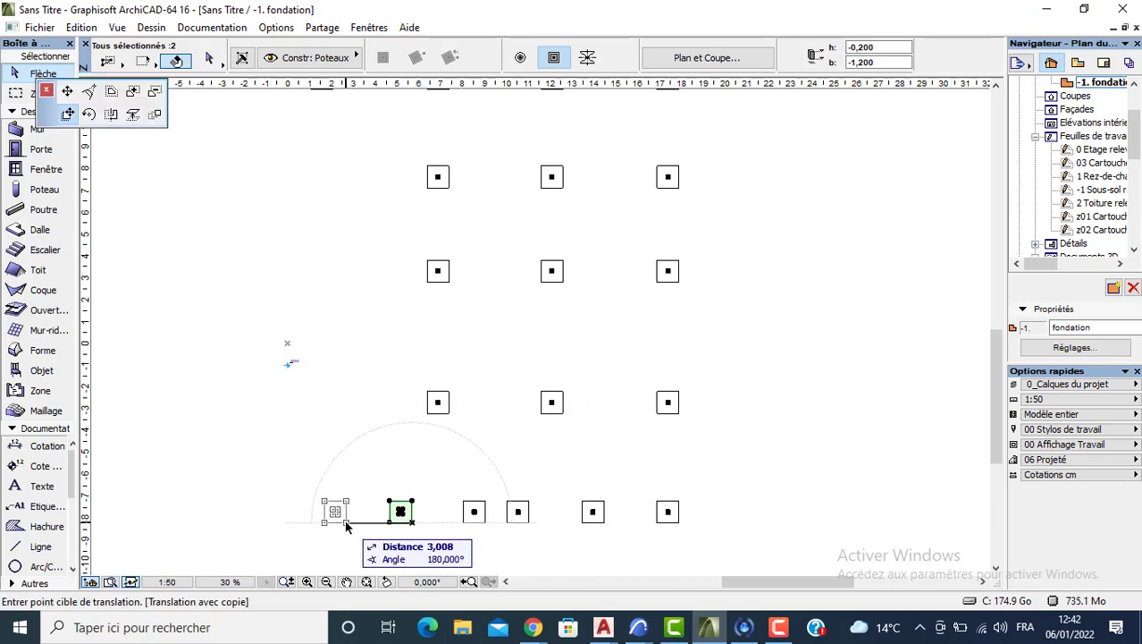
key(Tab)
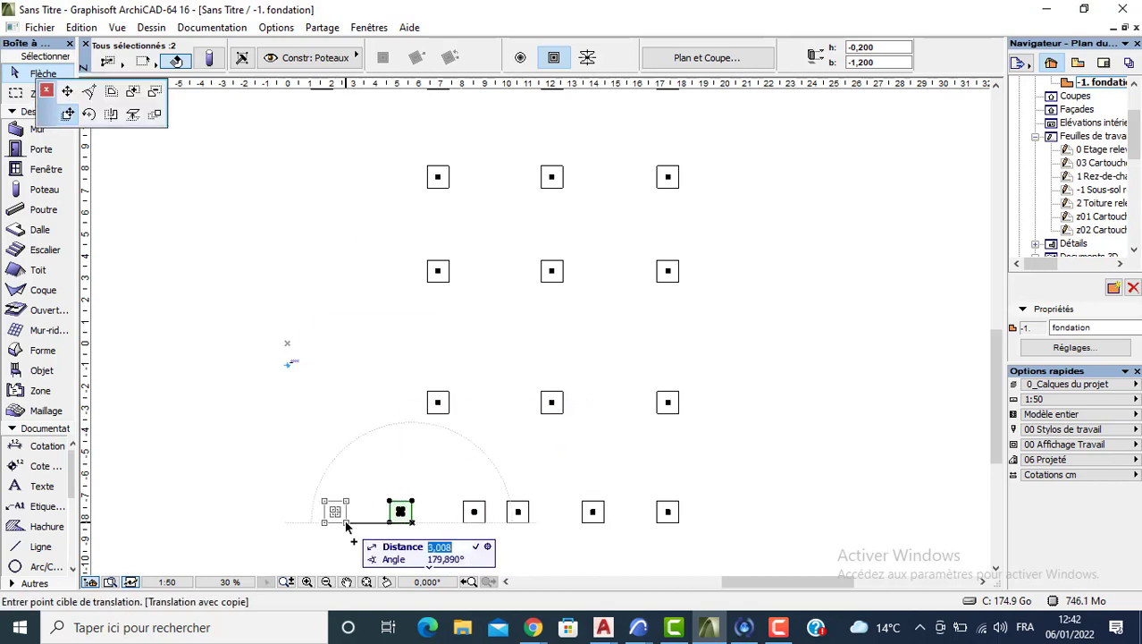
text(3,6)
key(Return)
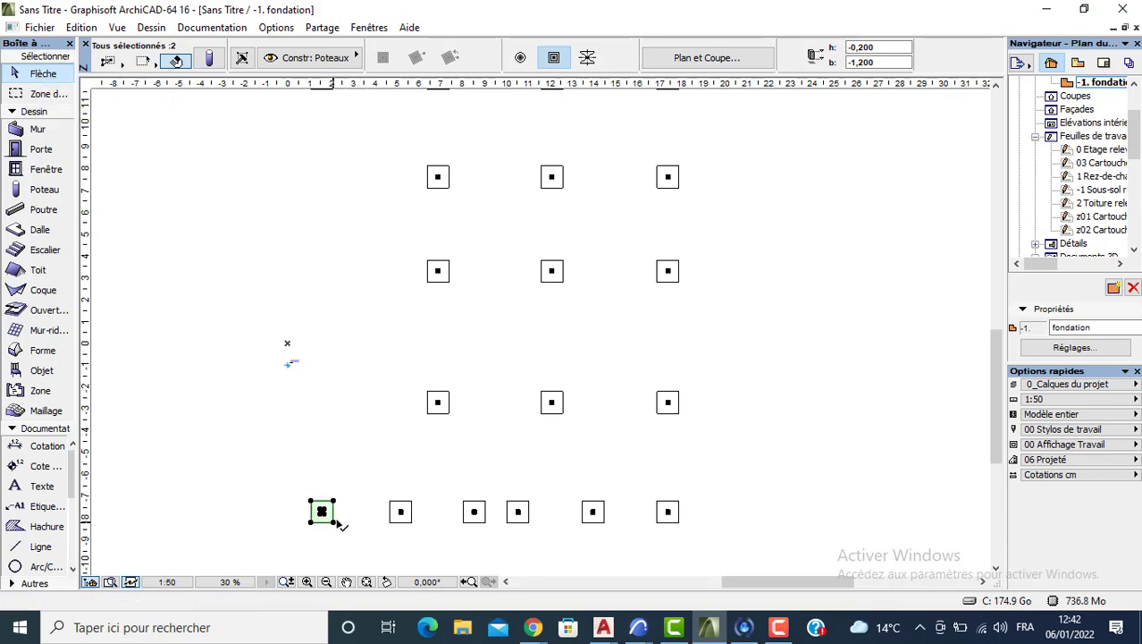
Copy the lowest row's leftmost footing and column 5 m straight up, level with the fourth row
click(334, 521)
click(416, 435)
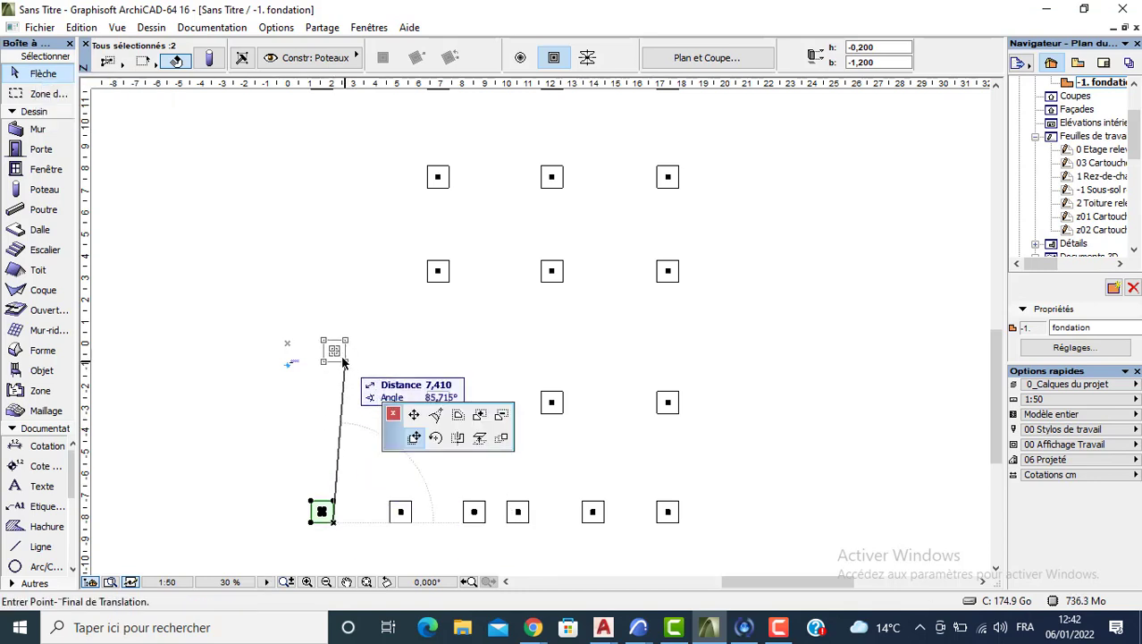
key(ctrl)
key(Tab)
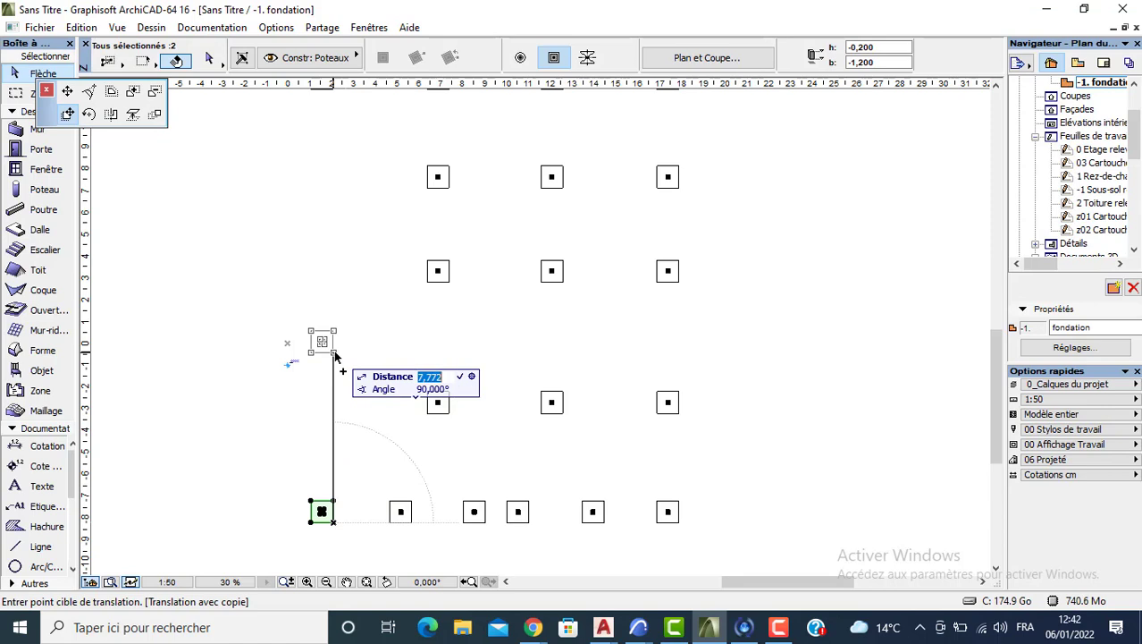
text(5)
key(Return)
key(Escape)
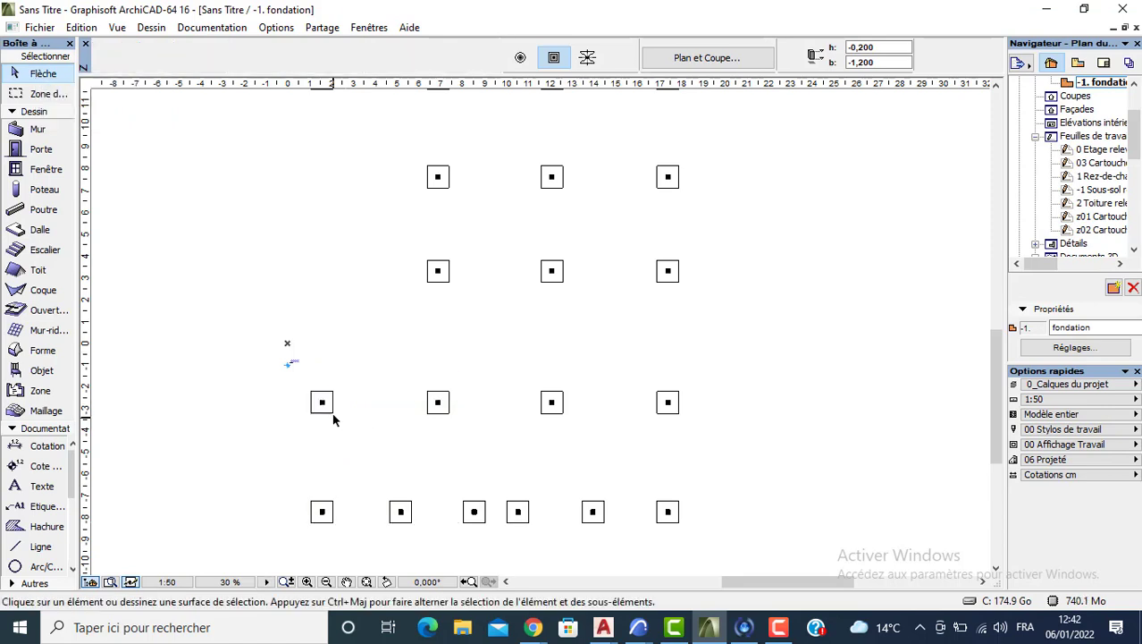
Select the fourth row's leftmost footing and column and copy them 3.4 m straight up
click(333, 407)
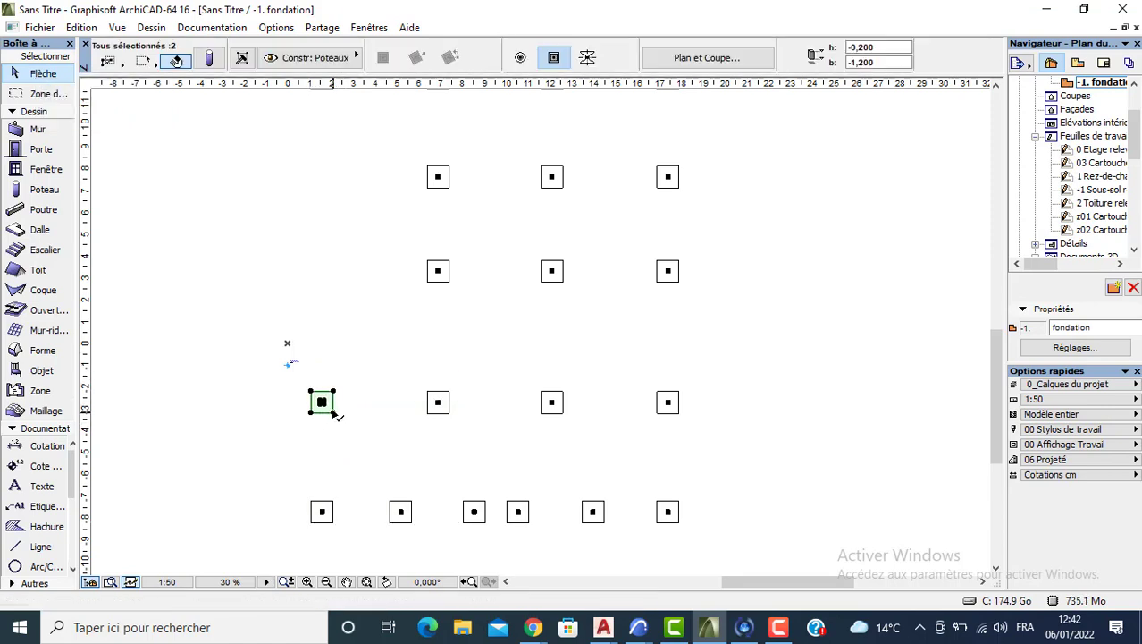
click(334, 412)
key(Tab)
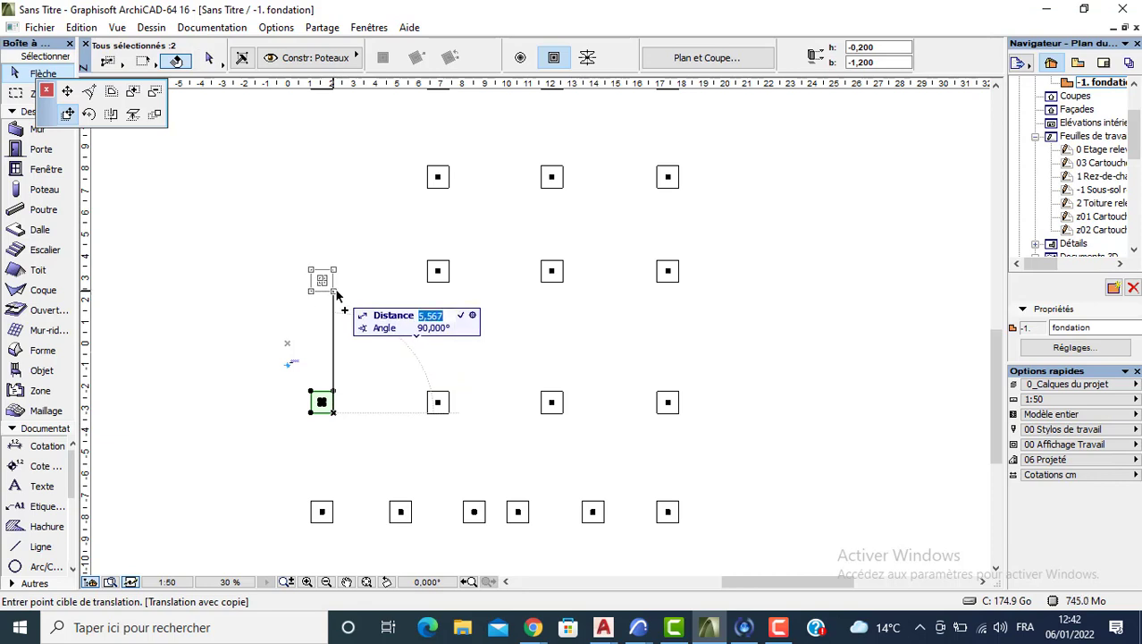
text(3,4)
key(Return)
Copy the new uppermost footing and column on the left side 3 m straight up
click(333, 338)
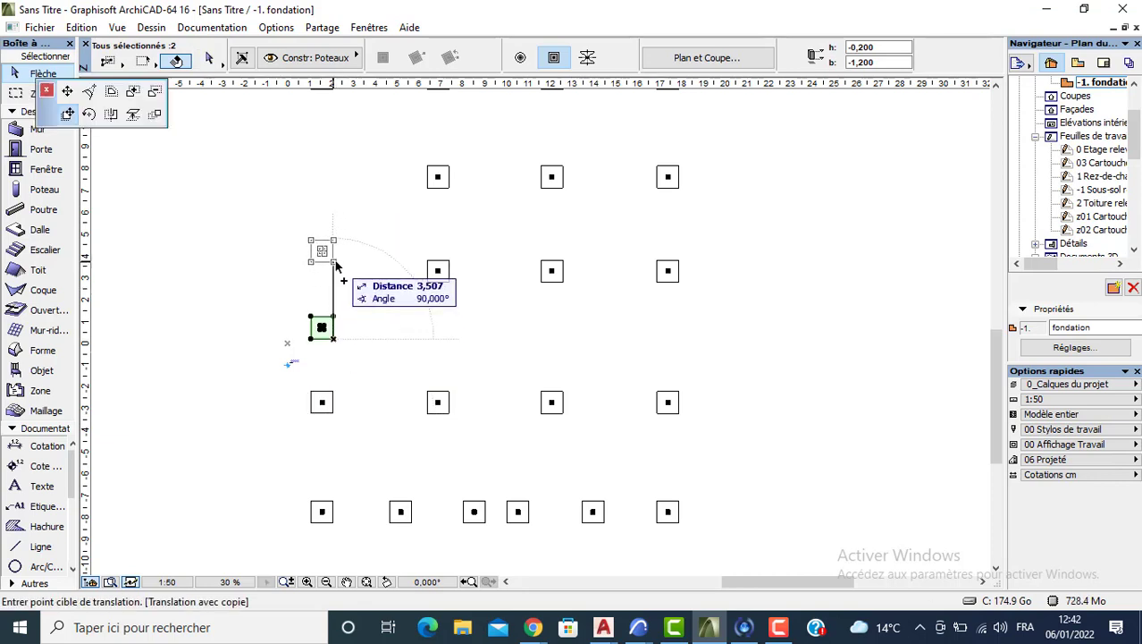
key(Tab)
text(3)
key(Return)
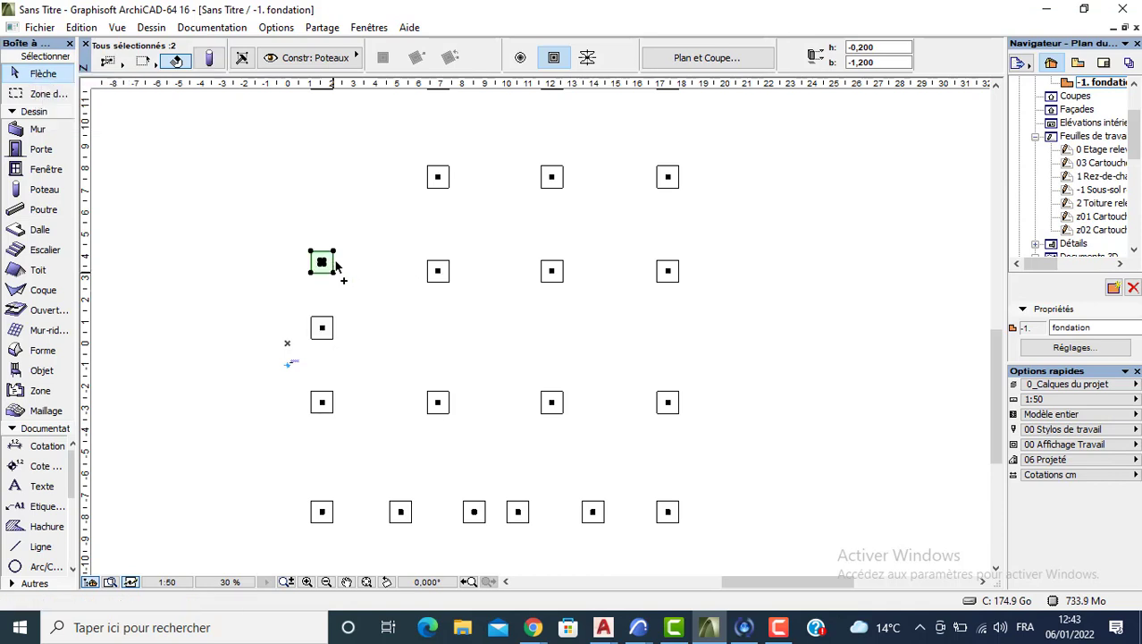
Continue the left side by copying its latest footing and column 3.4 m further up
click(334, 271)
key(Tab)
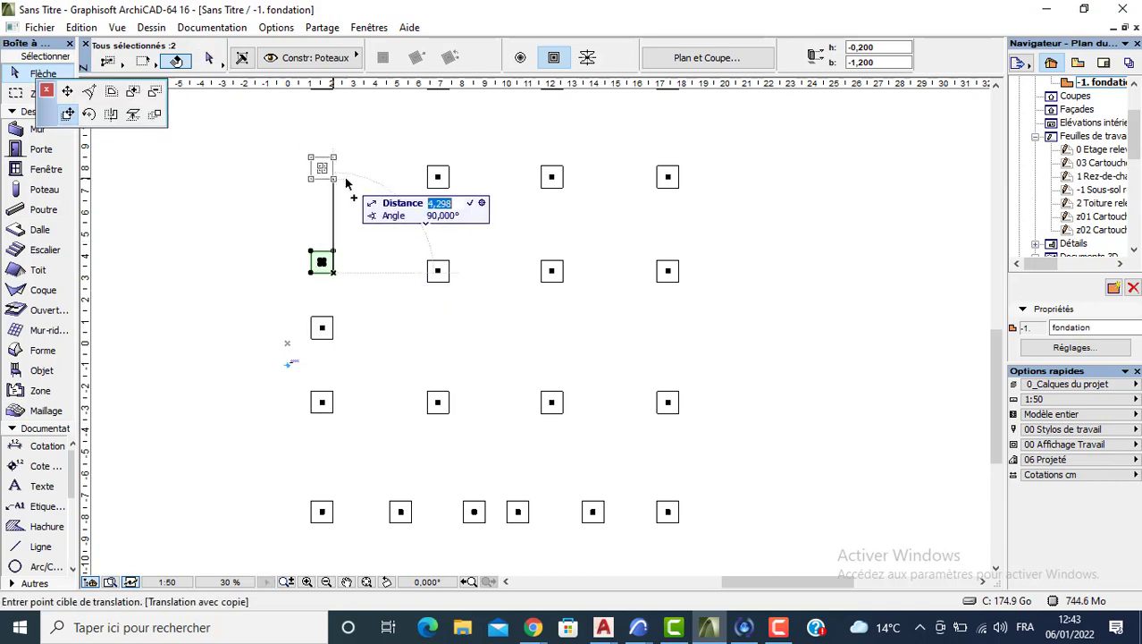
text(3,4)
key(Return)
scroll(413, 305, down, 1)
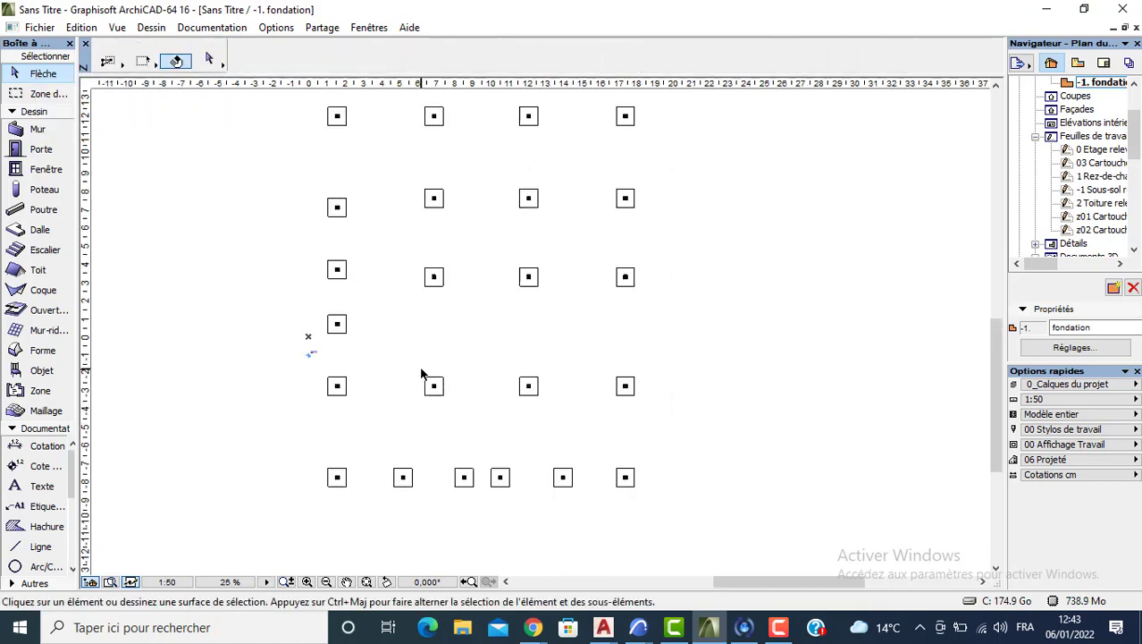
Select the two middle footings and columns of the fourth row and copy them 1 m straight up
drag(420, 369, 541, 396)
click(539, 390)
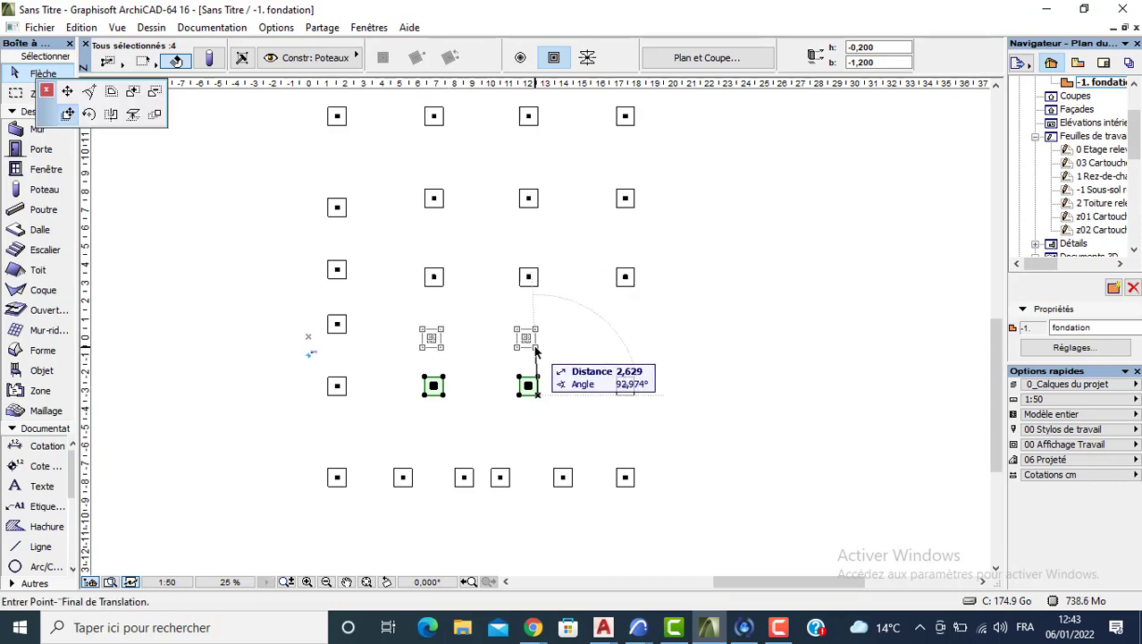
text(1)
key(Return)
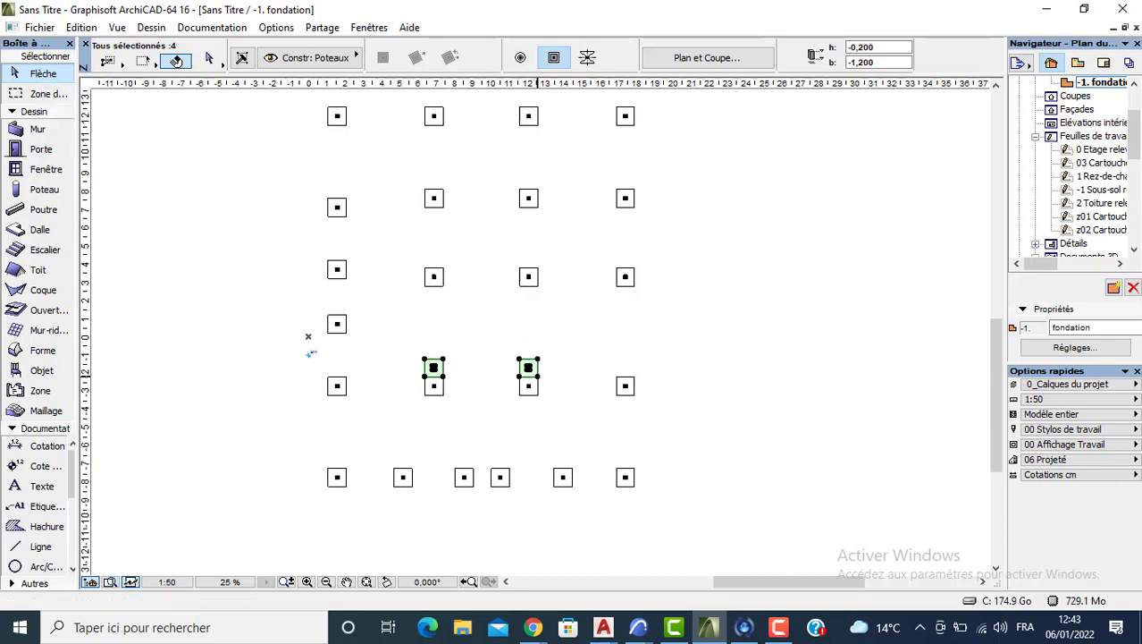
Select the two closely spaced middle footings and columns of the lowest row and copy them 0.8 m straight up
click(501, 461)
drag(419, 457, 509, 487)
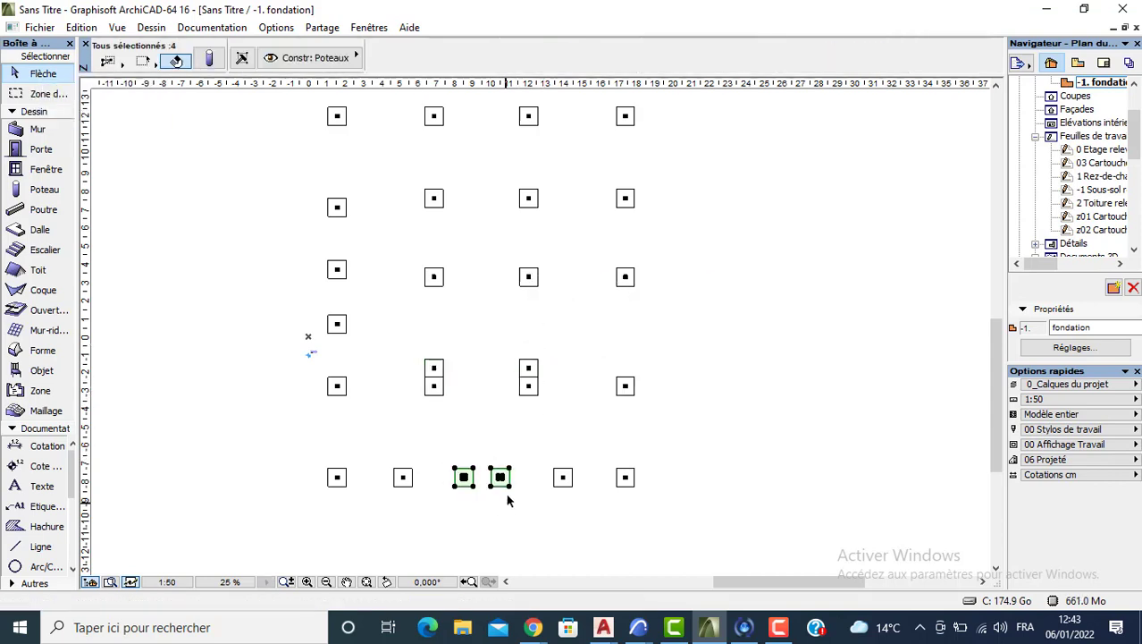
click(508, 484)
key(ctrl)
key(Tab)
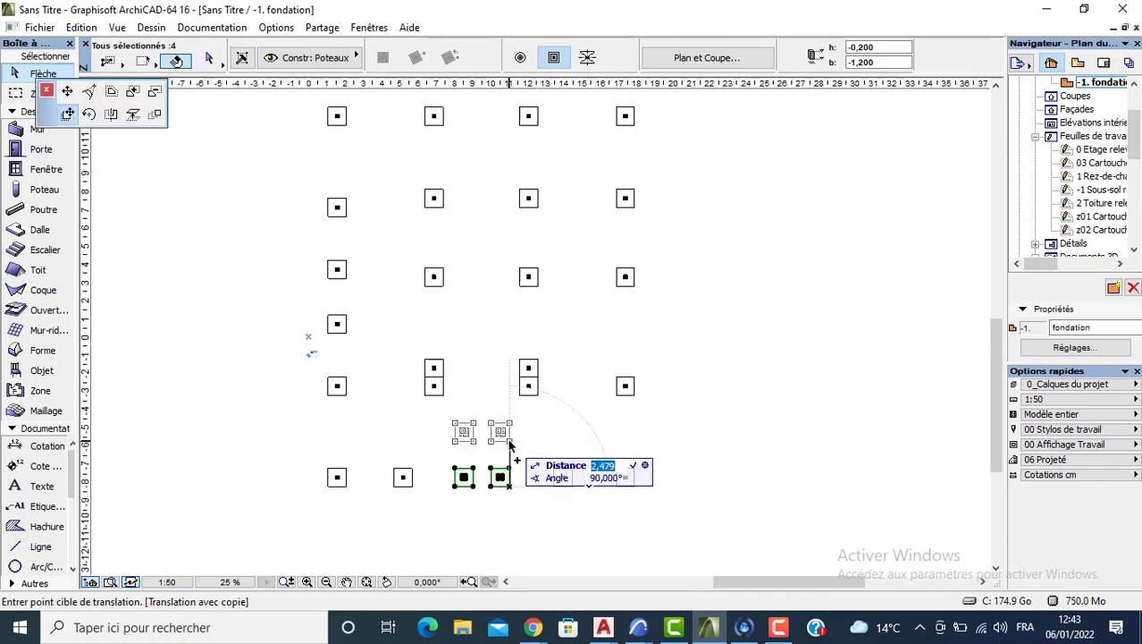
text(0,8)
key(Return)
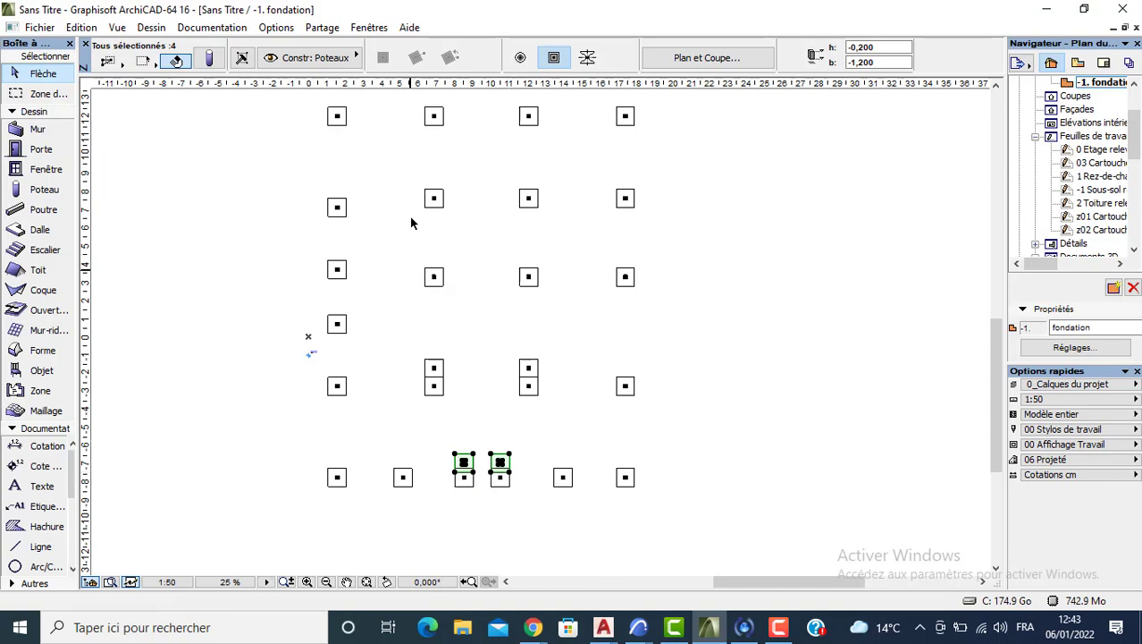
middle_drag(412, 219, 429, 347)
click(437, 308)
click(447, 324)
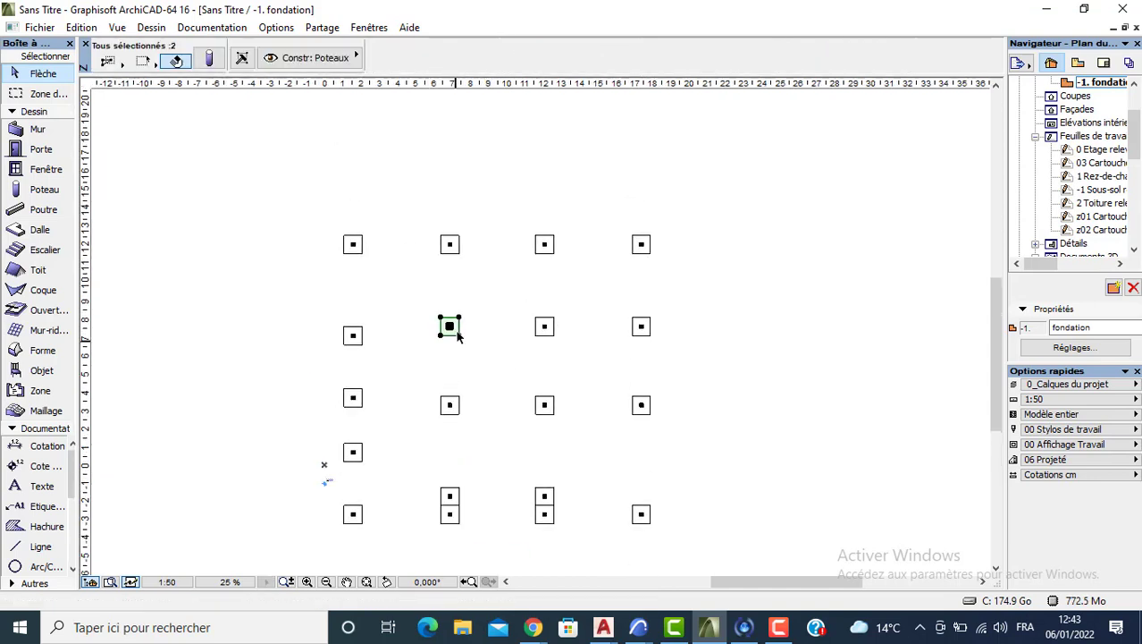
click(314, 300)
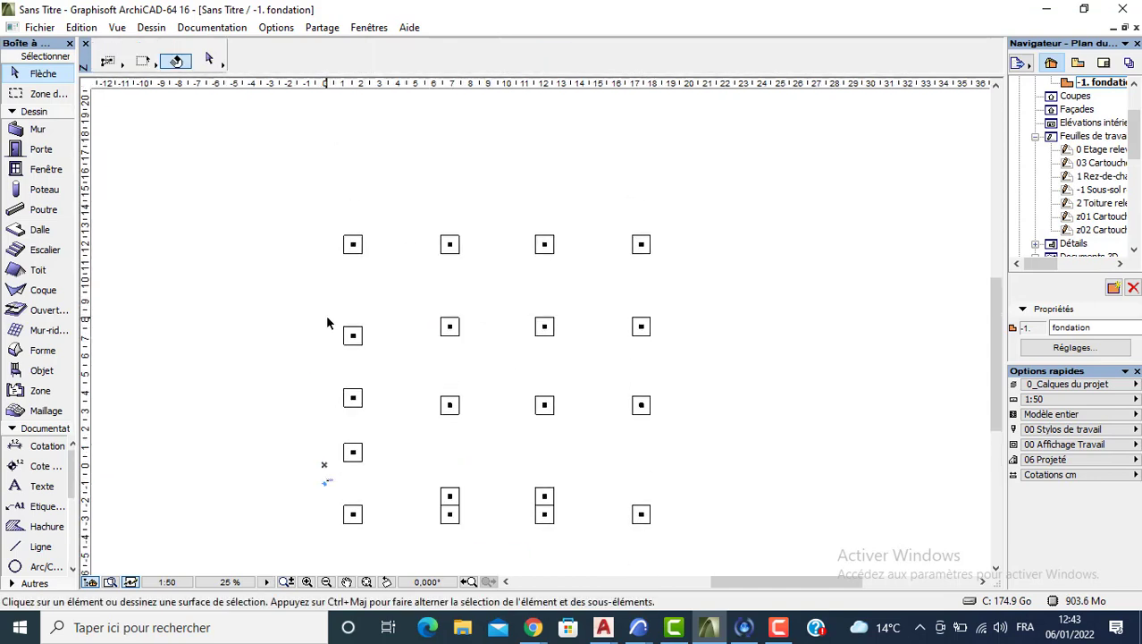
Copy the second-row footing and column on the far left 5.3 m horizontally to the right
drag(327, 318, 368, 351)
click(362, 344)
key(ctrl)
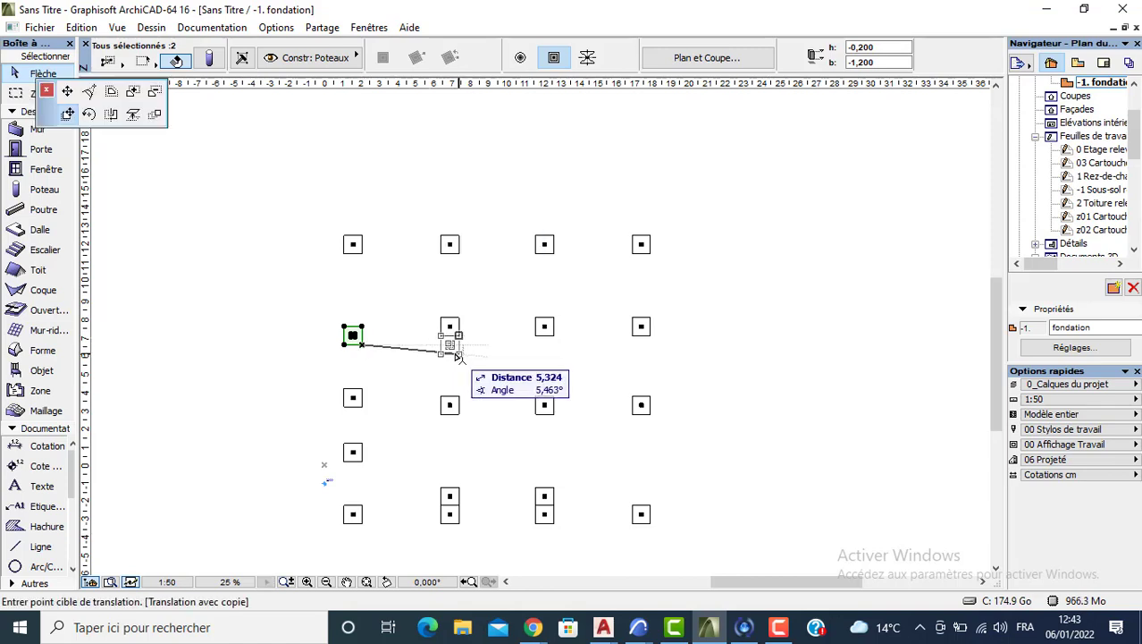
key(shift+r)
text(5,)
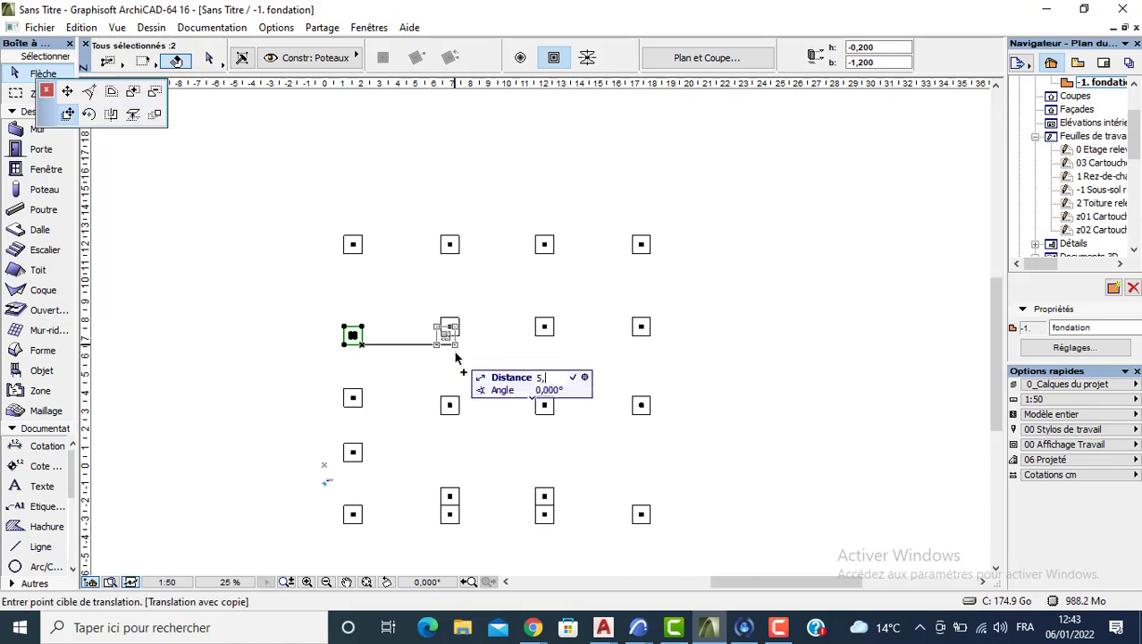
text(3)
key(Return)
click(473, 360)
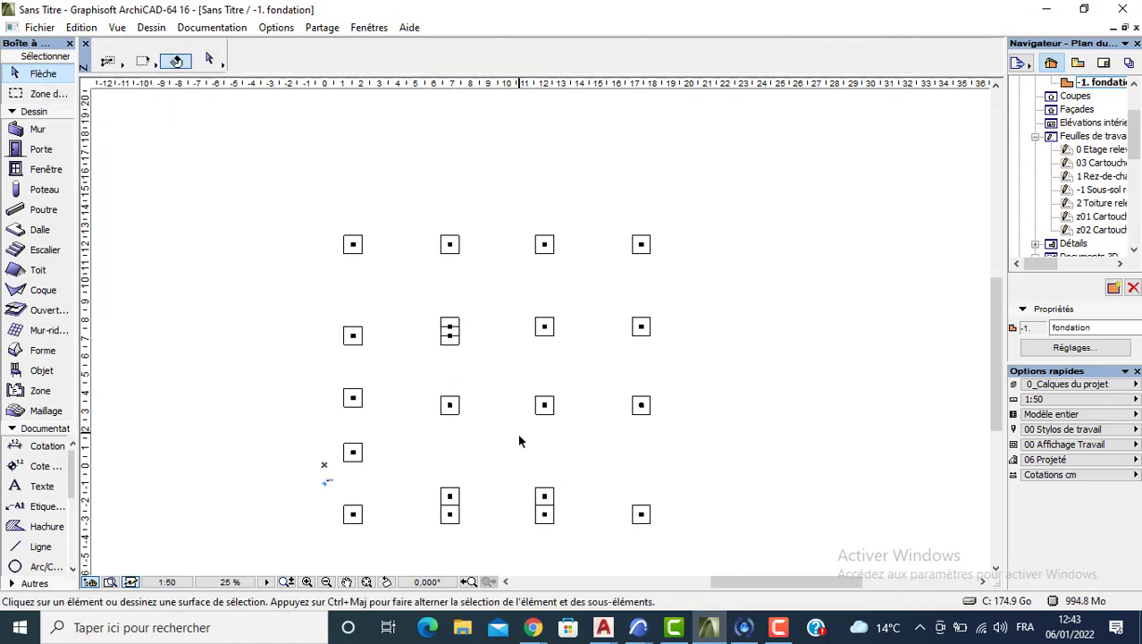
Draw a 1 by 1.8 m rectangular slab over each of the two doubled footings in the lowest row
middle_drag(520, 441, 497, 269)
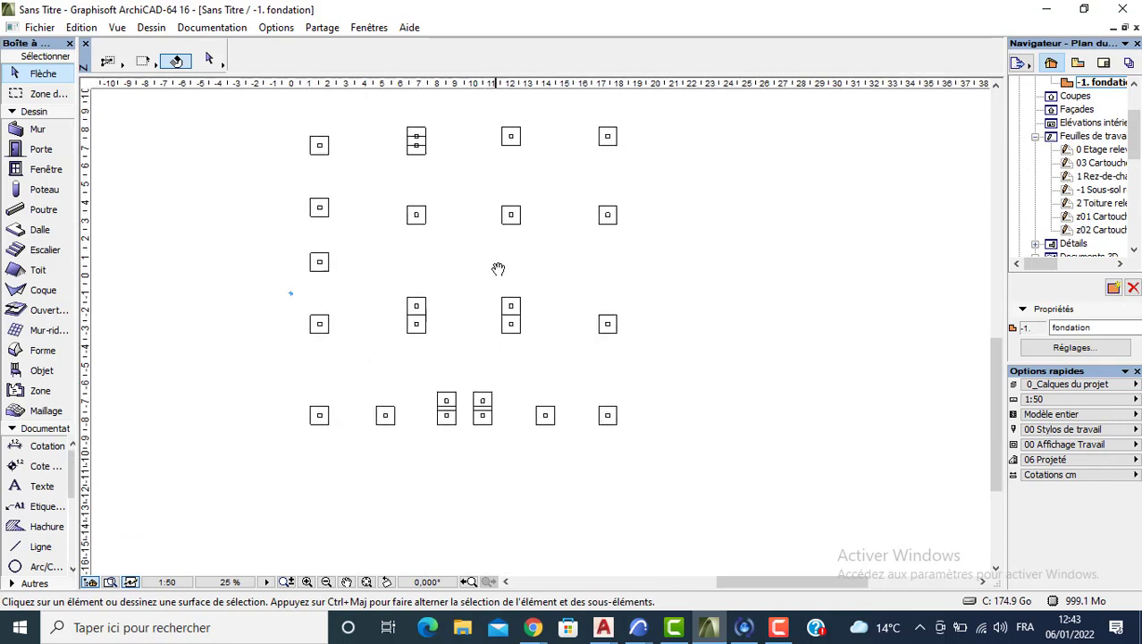
click(38, 231)
scroll(437, 386, up, 1)
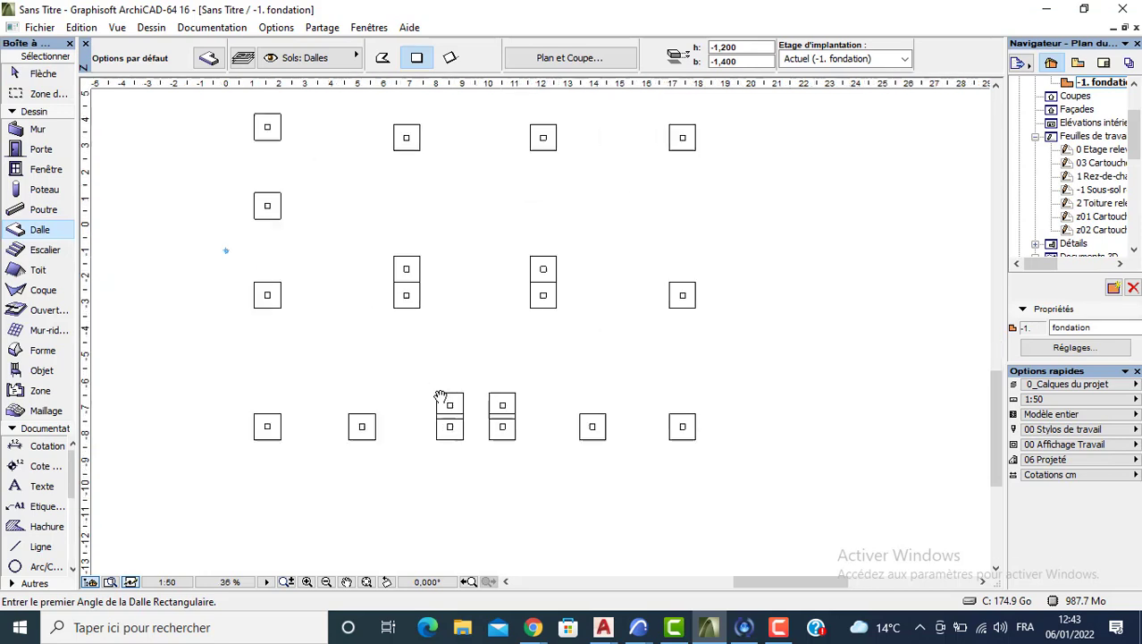
click(436, 391)
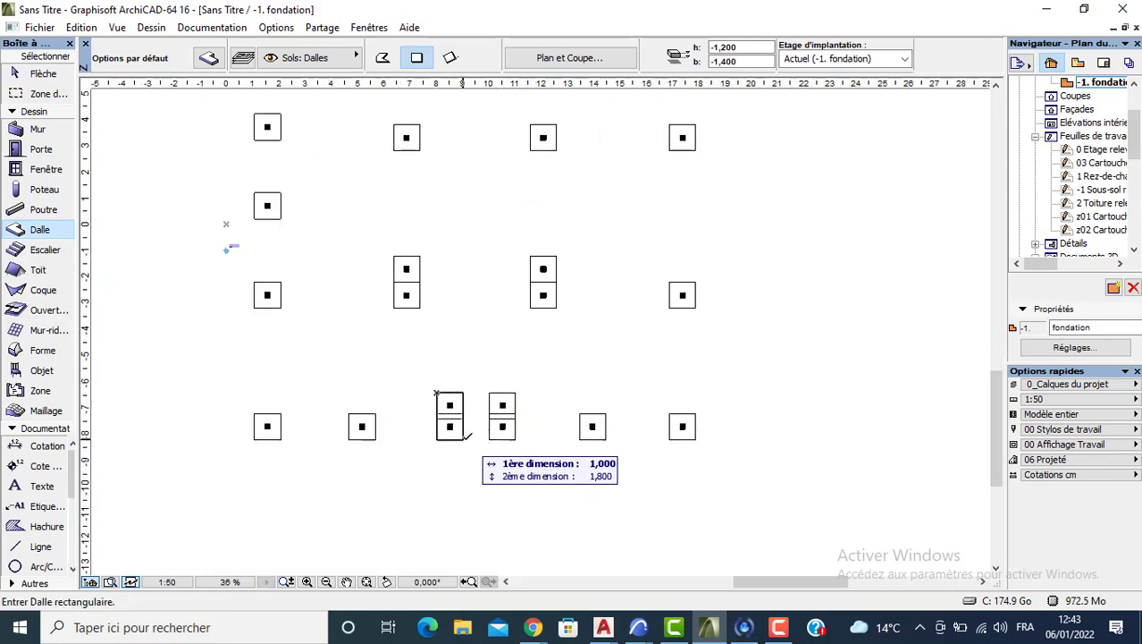
click(463, 439)
click(490, 392)
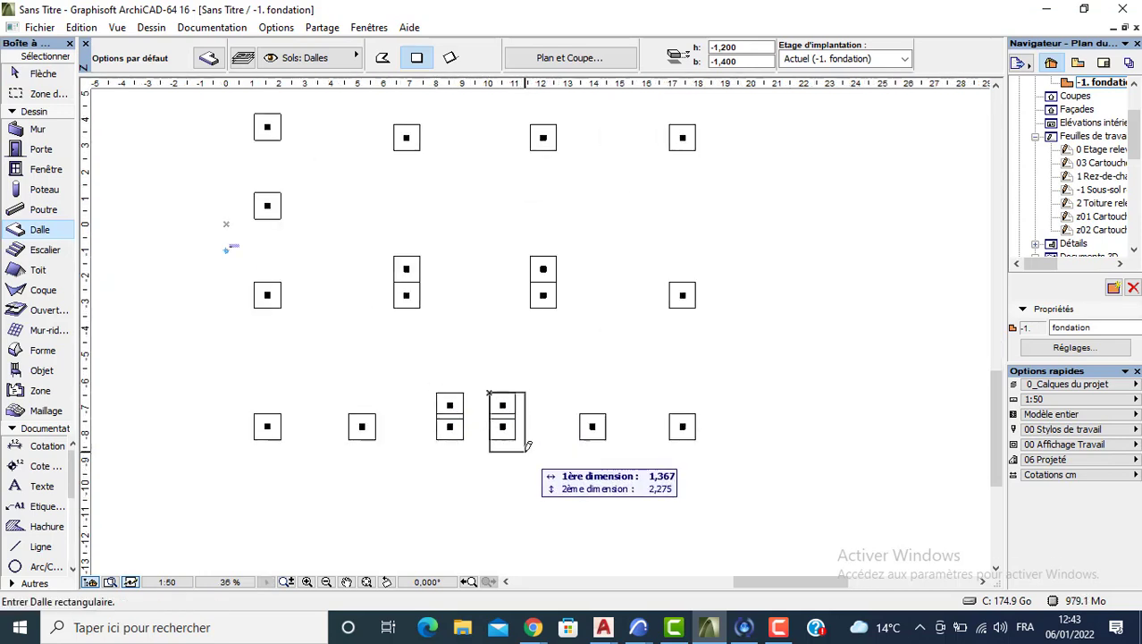
click(515, 439)
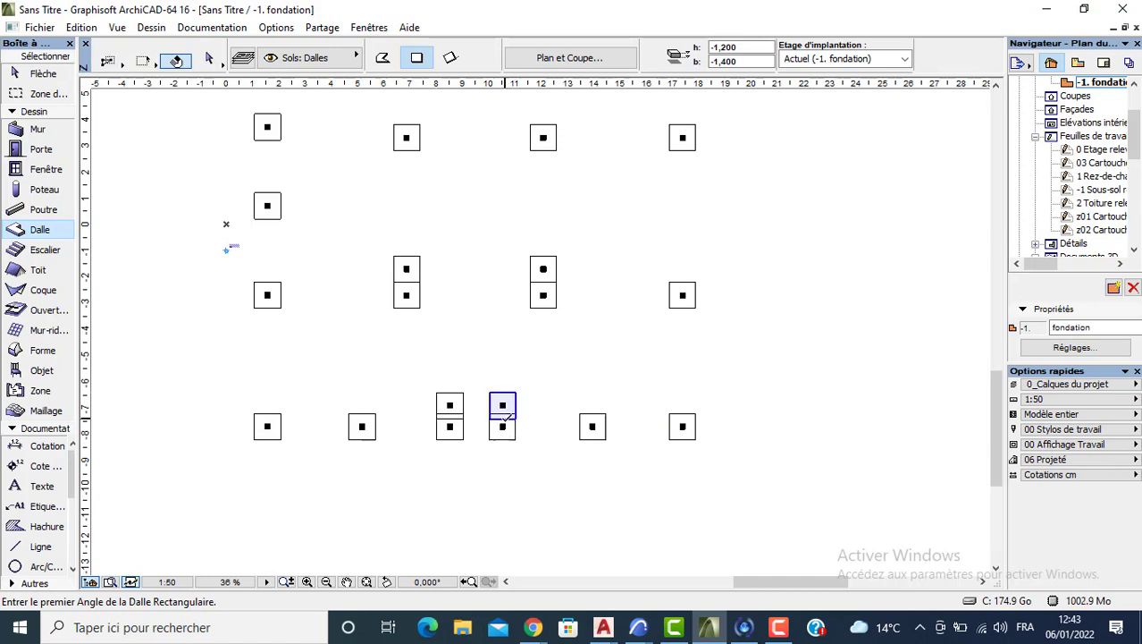
Delete the two overlapping square footings under the right-hand combined slab of the lowest row
shift+click(505, 419)
shift+click(503, 413)
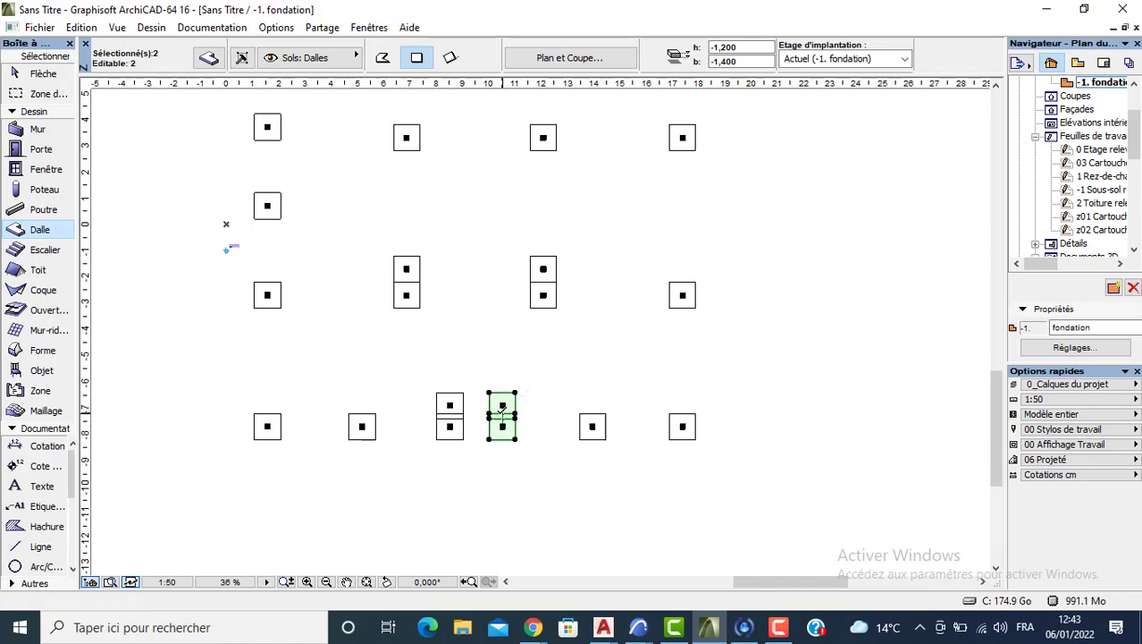
key(Delete)
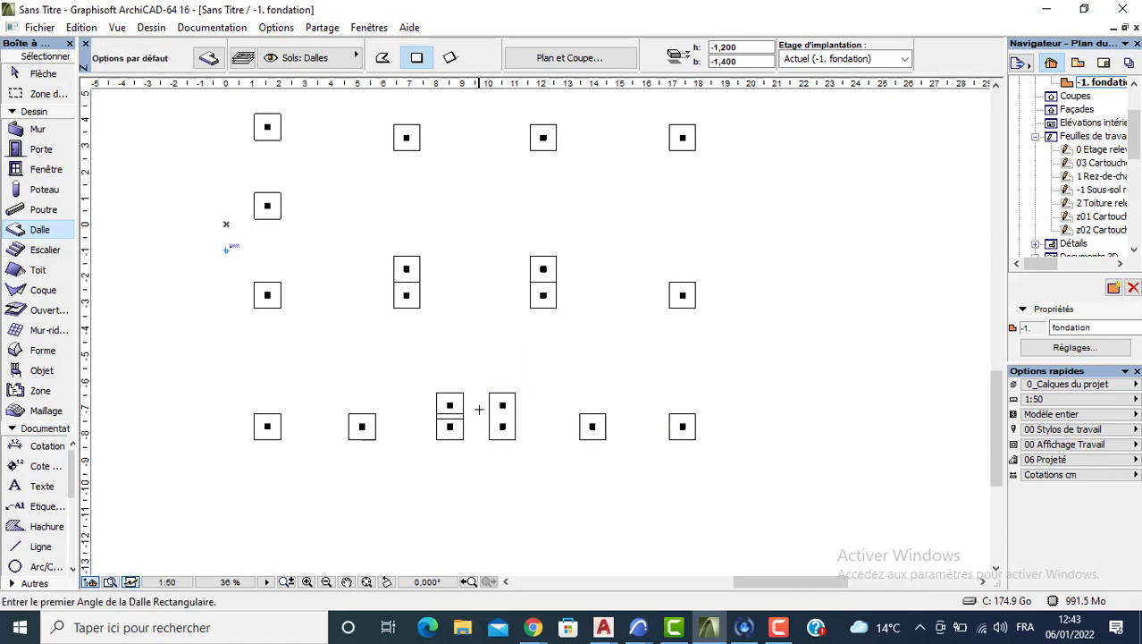
Draw a 1 by 1.8 m rectangular slab over the lowest row's left doubled footing and delete the two overlapping square footings beneath it
click(438, 389)
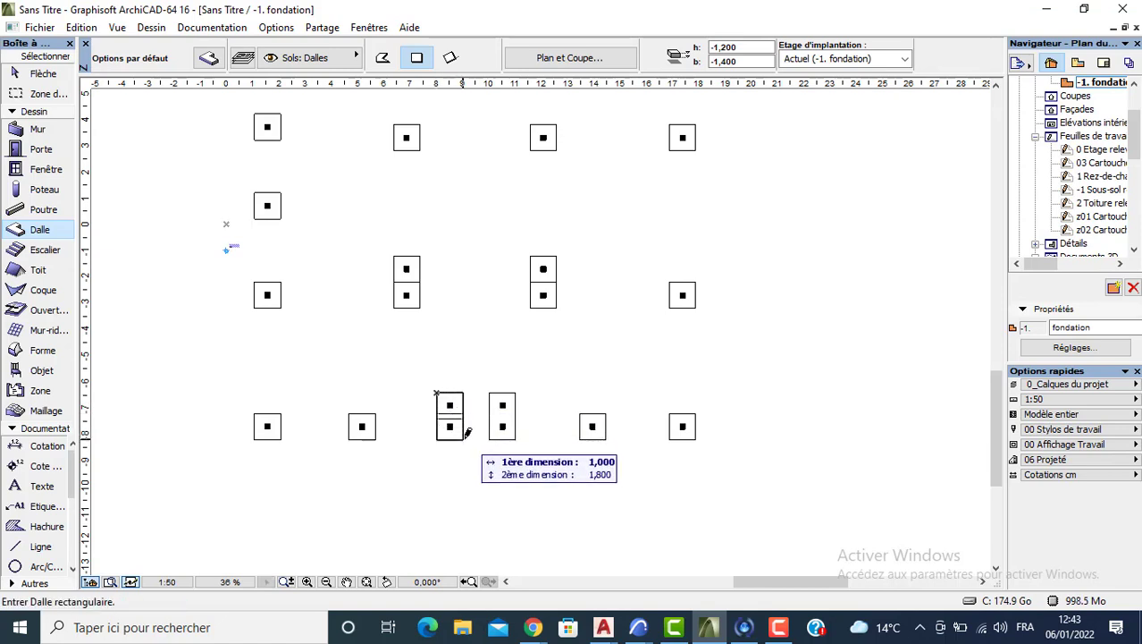
click(462, 433)
shift+click(438, 413)
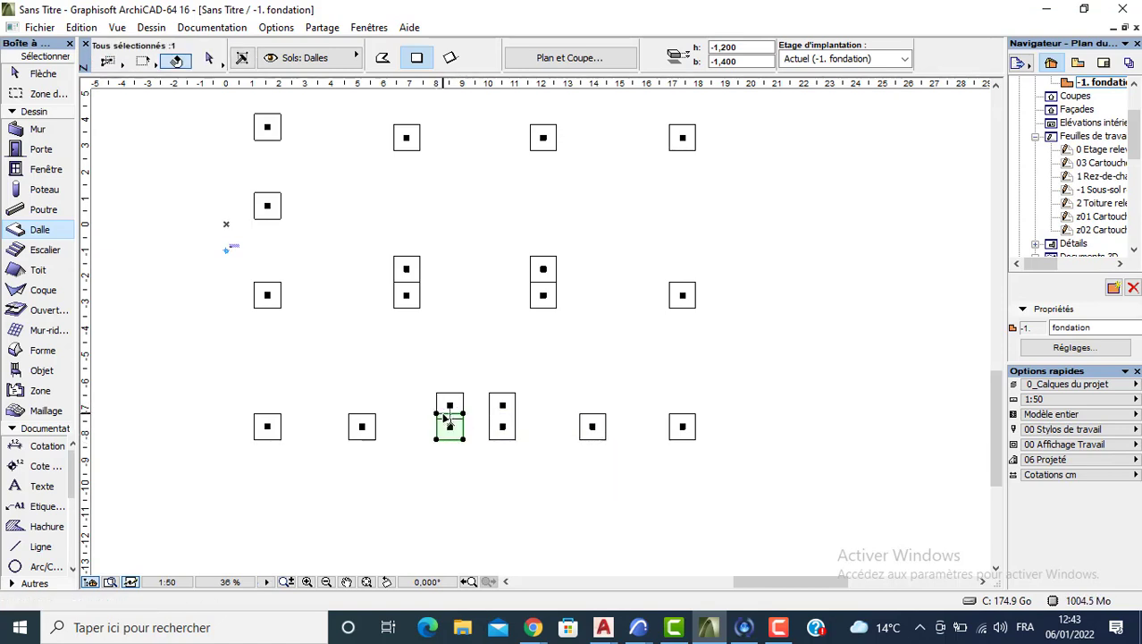
shift+click(444, 418)
key(Escape)
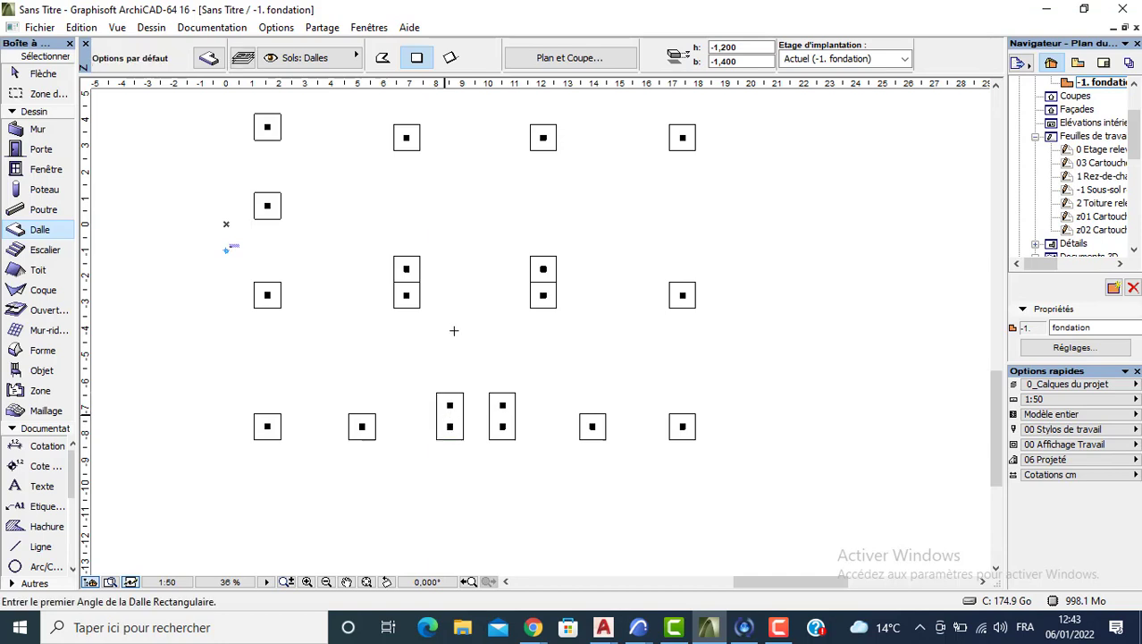
Replace the two overlapping square footings in the second column of the second row from the top with one combined rectangular slab
scroll(472, 395, up, 5)
scroll(421, 188, up, 3)
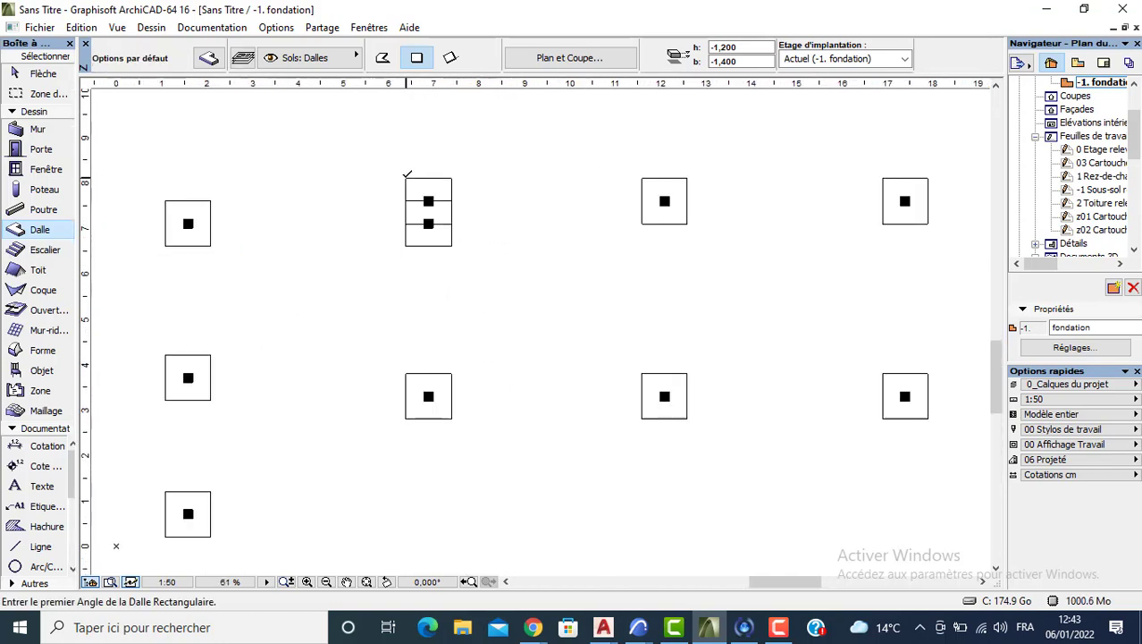
click(407, 179)
click(453, 243)
shift+click(442, 225)
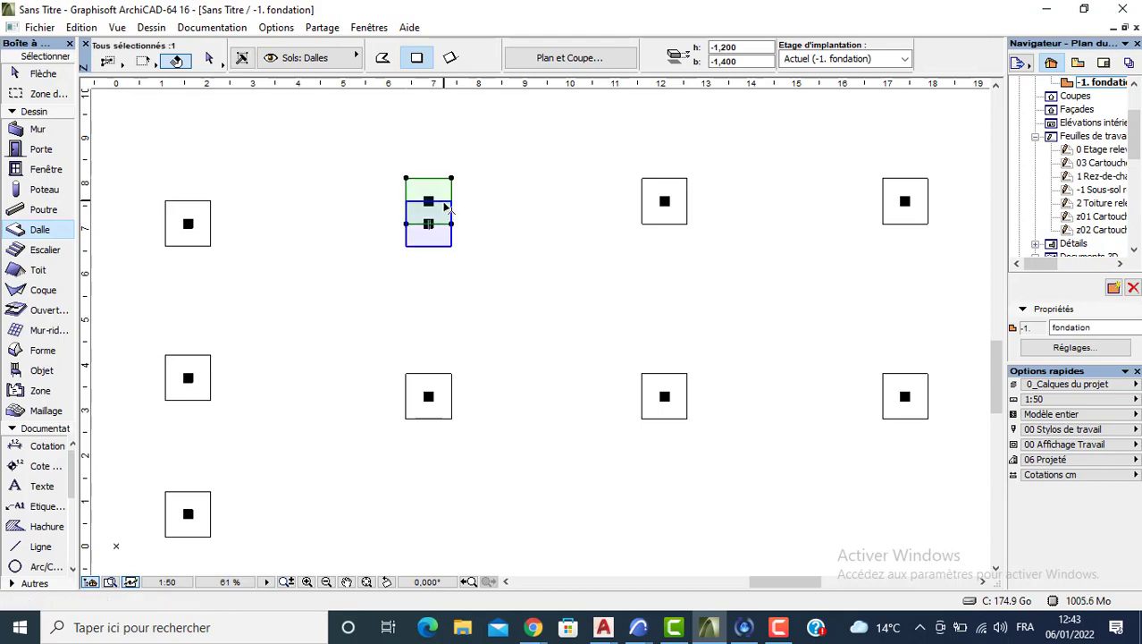
shift+click(446, 204)
key(Delete)
In the 3D view, select all twelve columns of the two outermost end rows and set their height to 0.8 m
scroll(393, 257, down, 5)
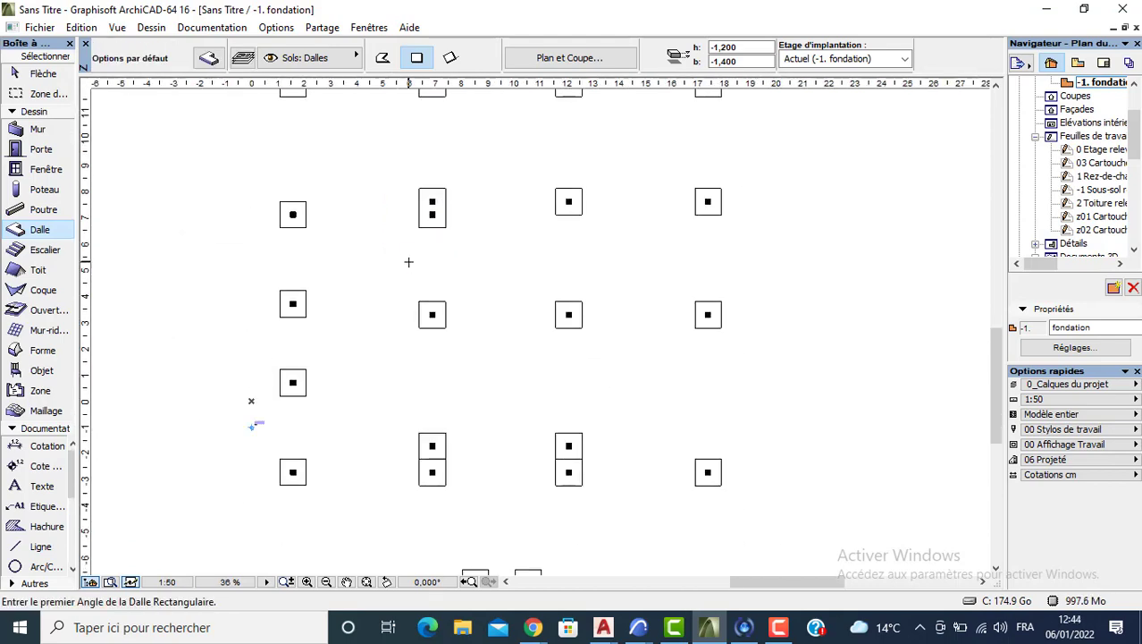
key(F3)
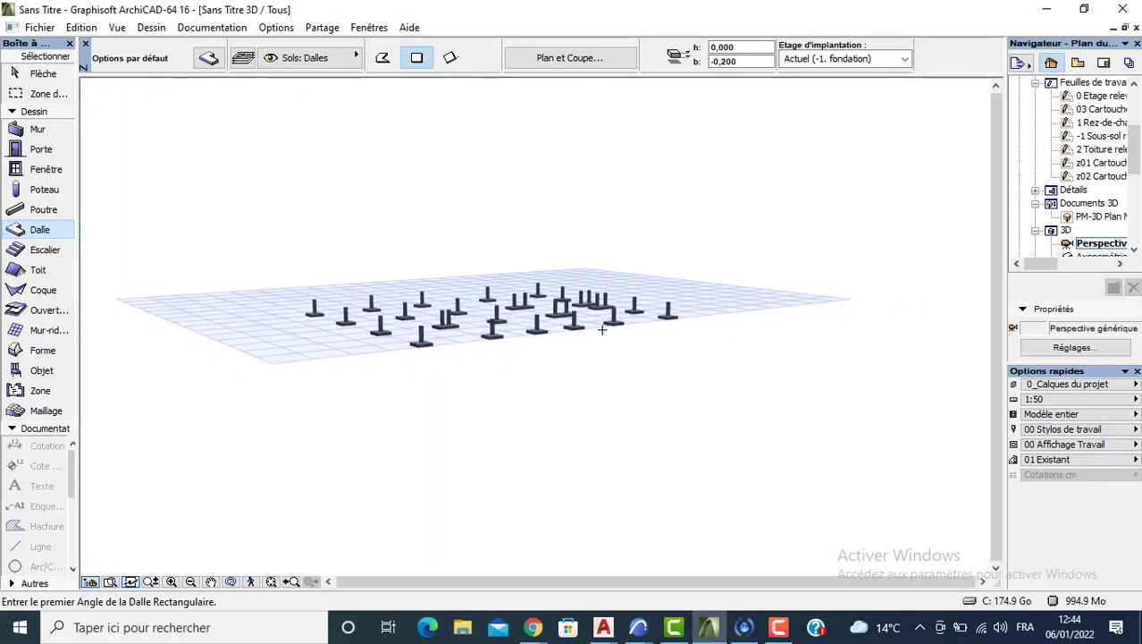
shift+middle_drag(601, 330, 452, 380)
scroll(461, 376, up, 3)
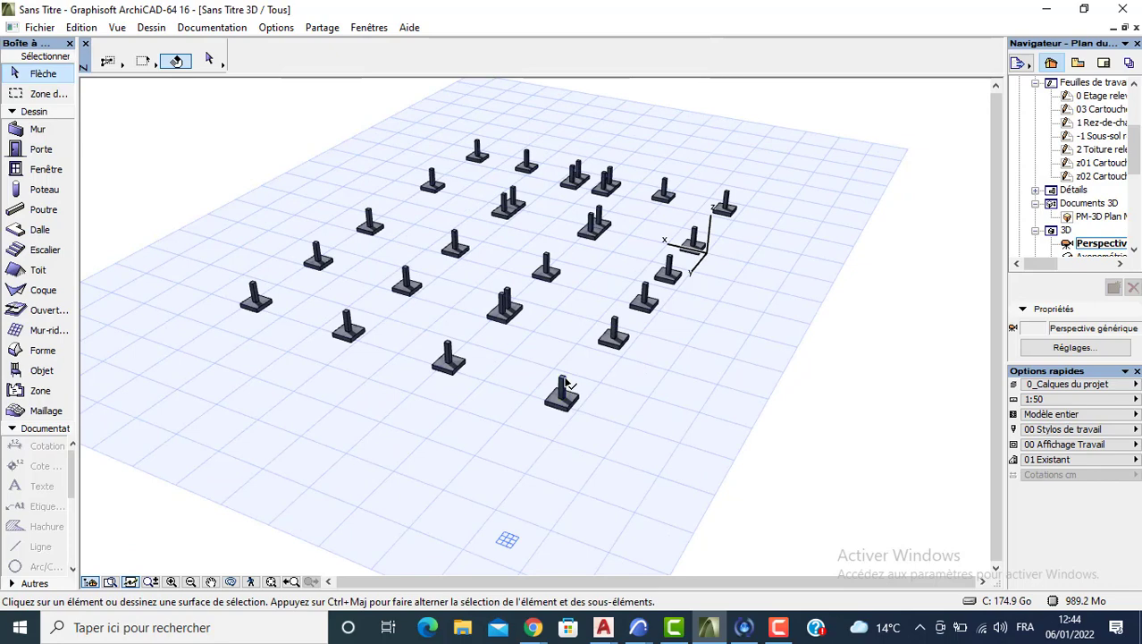
click(563, 388)
shift+click(449, 351)
shift+click(347, 320)
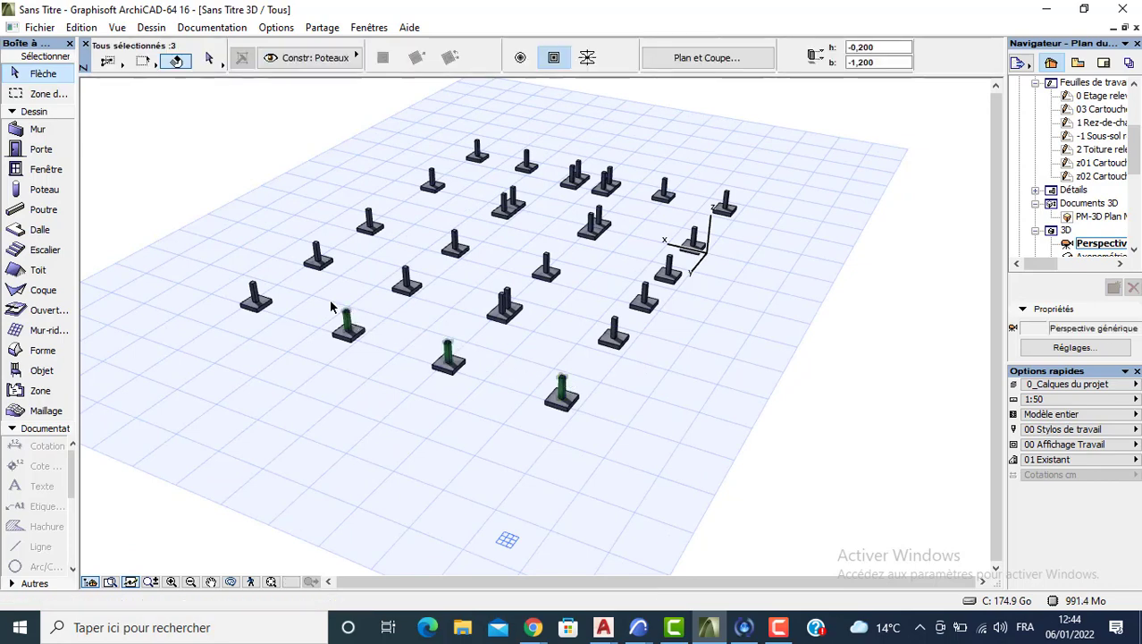
shift+click(254, 292)
shift+click(533, 157)
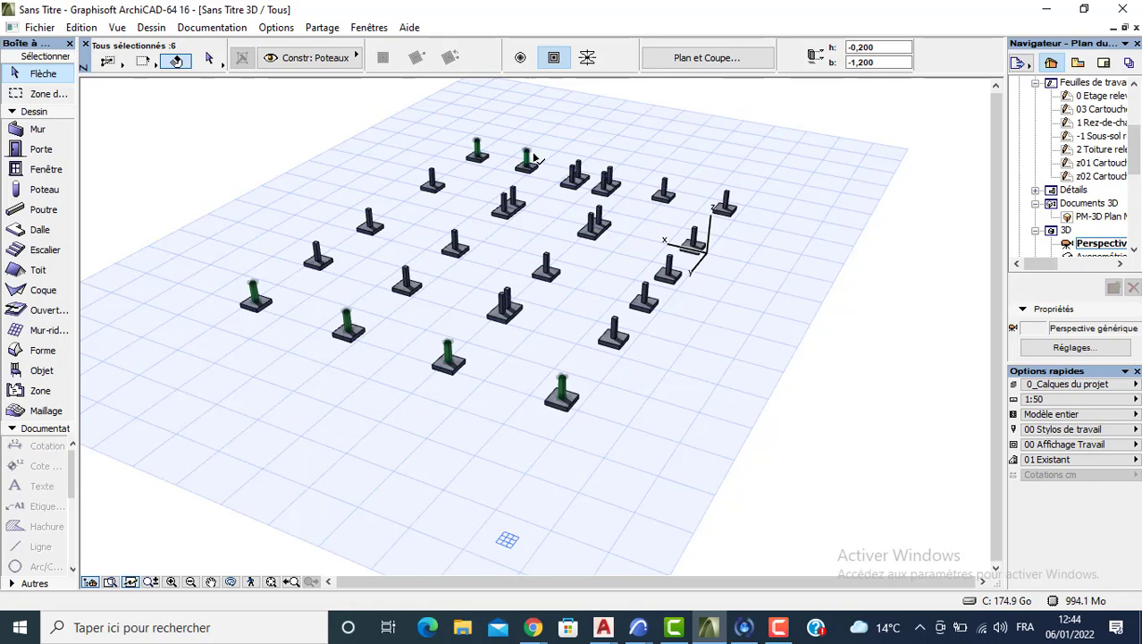
shift+click(576, 172)
shift+click(609, 179)
shift+click(666, 185)
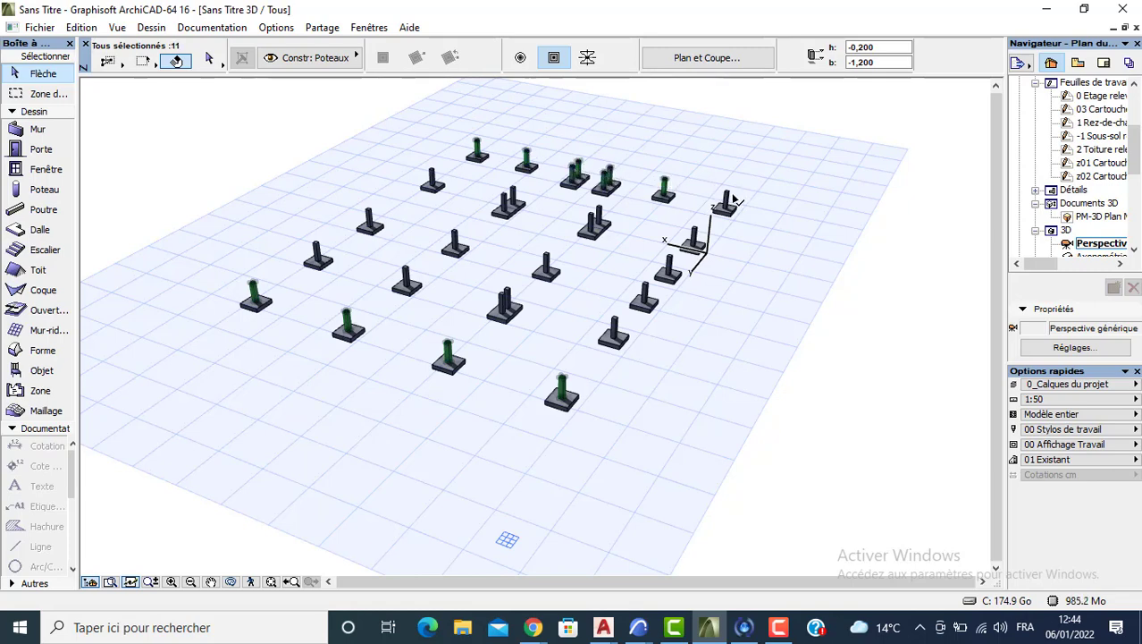
shift+click(729, 200)
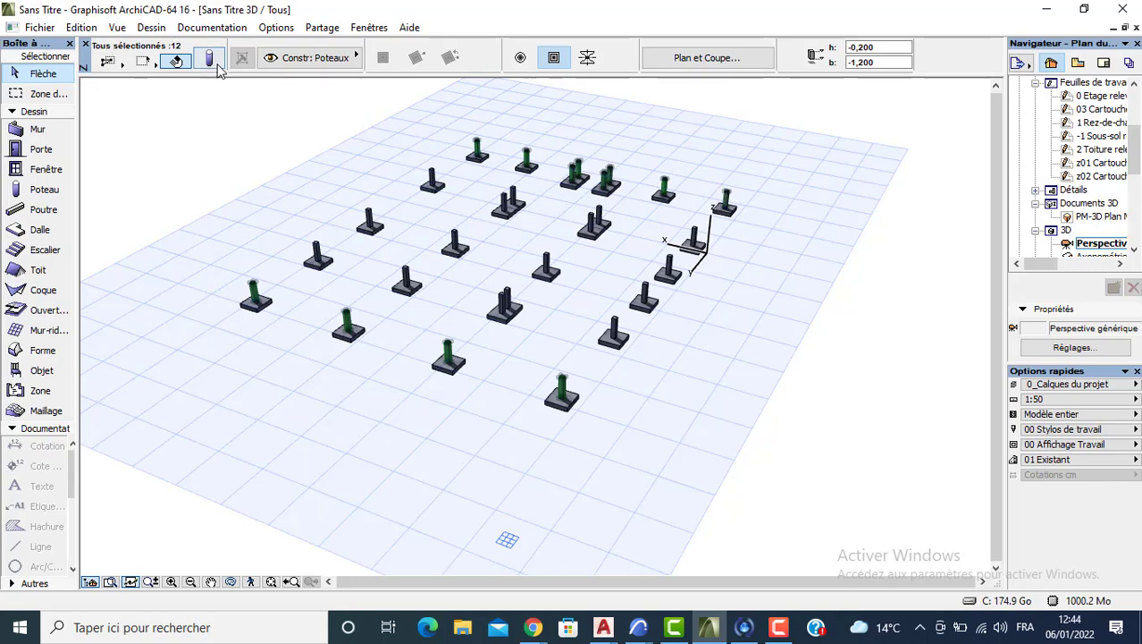
key(ctrl+t)
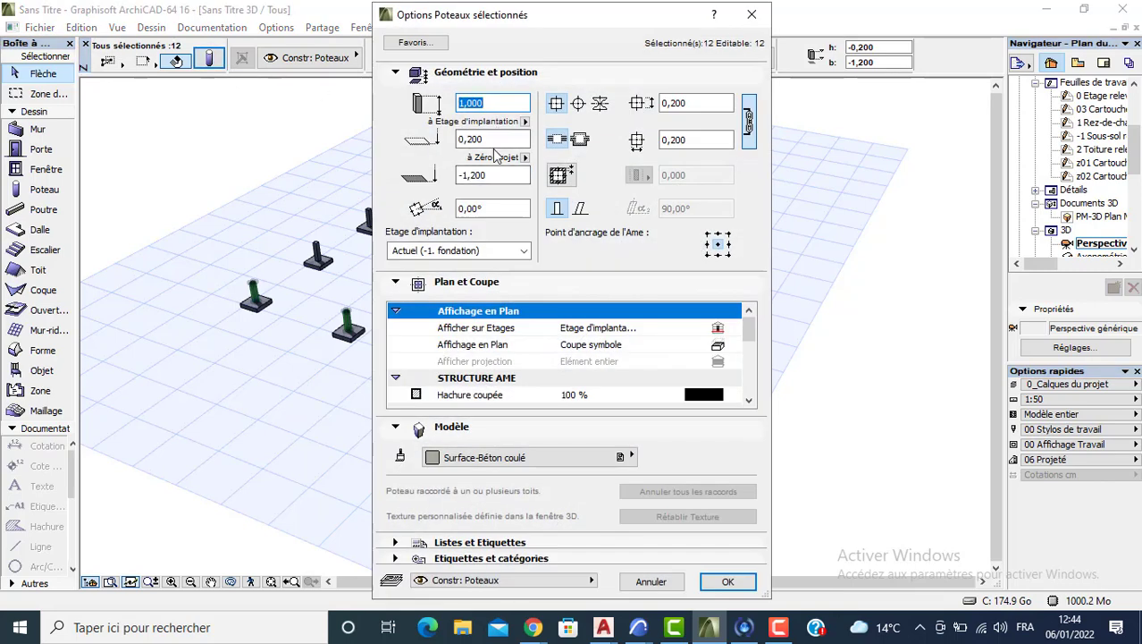
text(0)
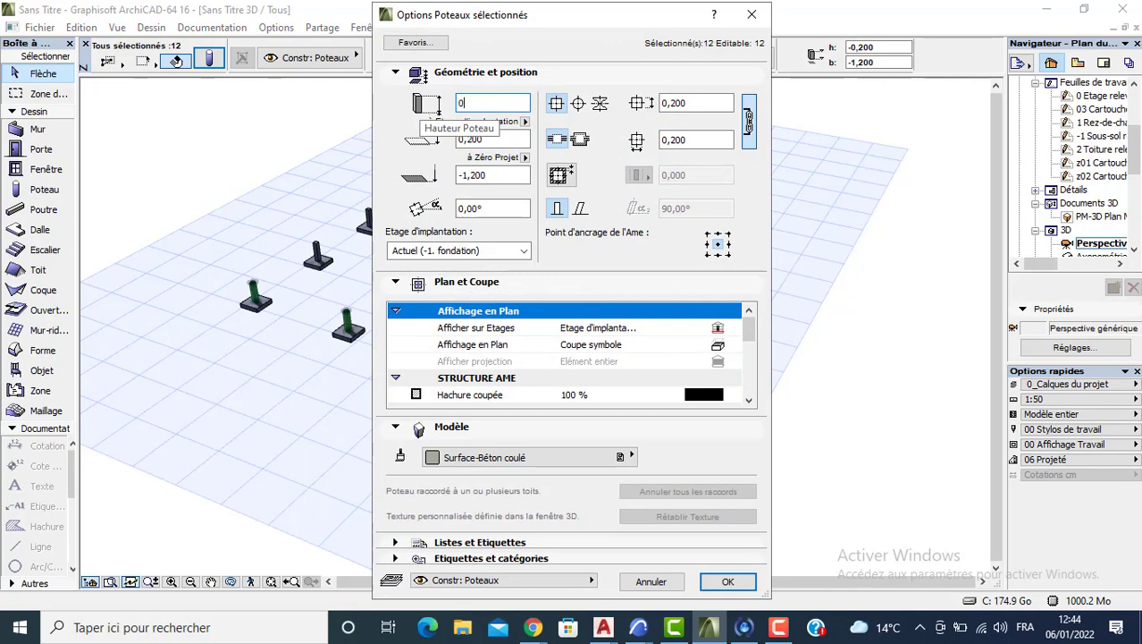
text(,8)
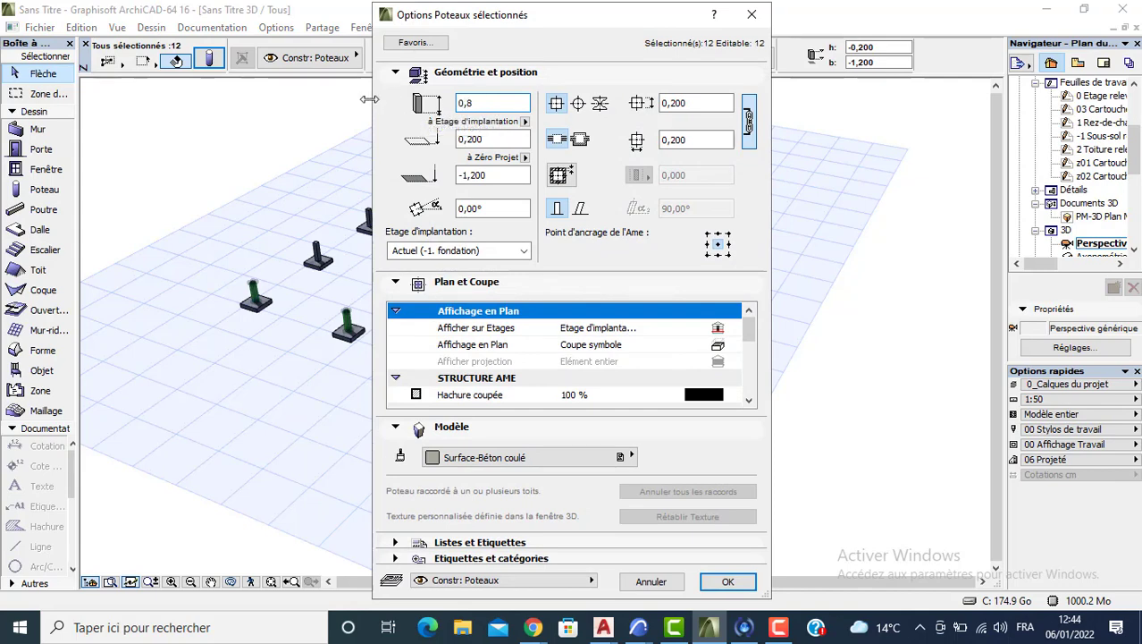
key(Return)
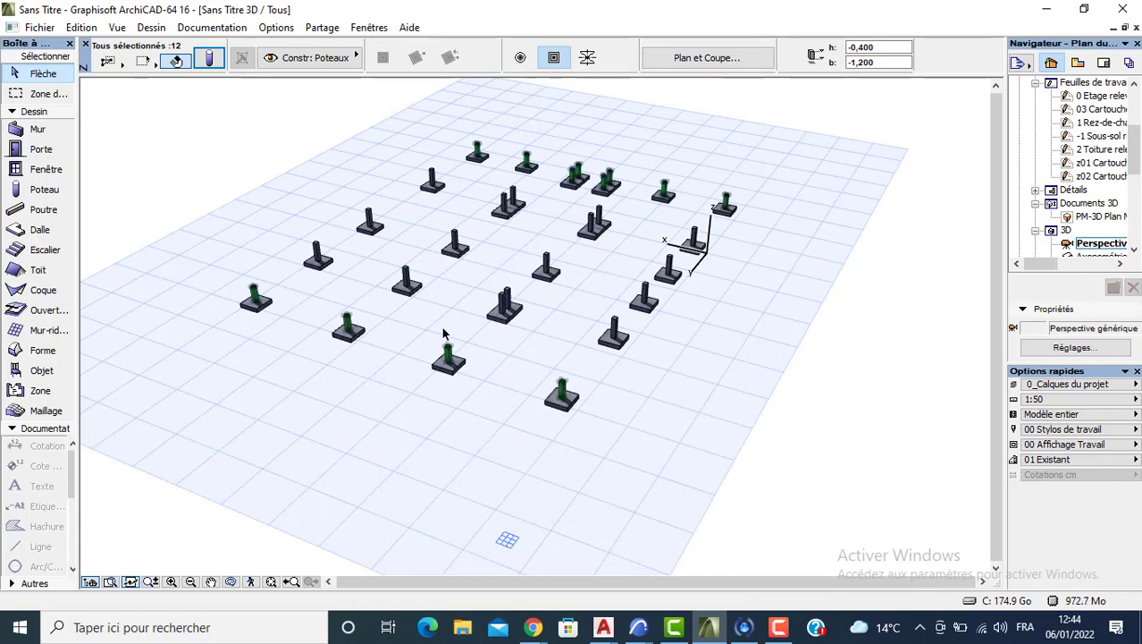
Return to the foundation floor plan and set the default beam's absolute base elevation to -0.2 m and its width to 0.2 m
key(F2)
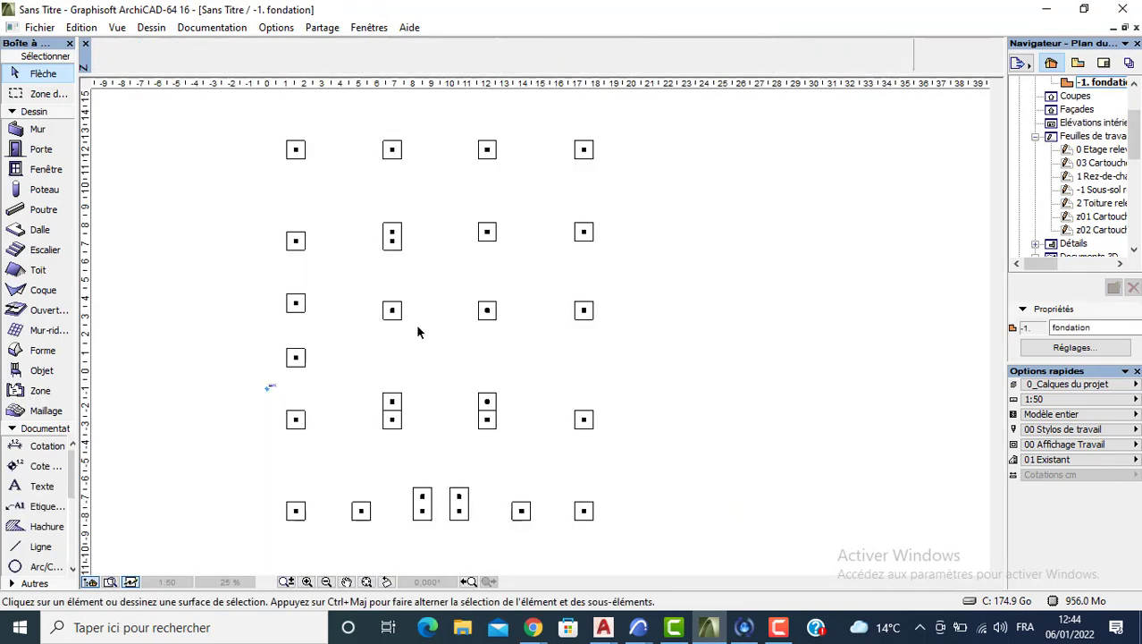
double_click(27, 211)
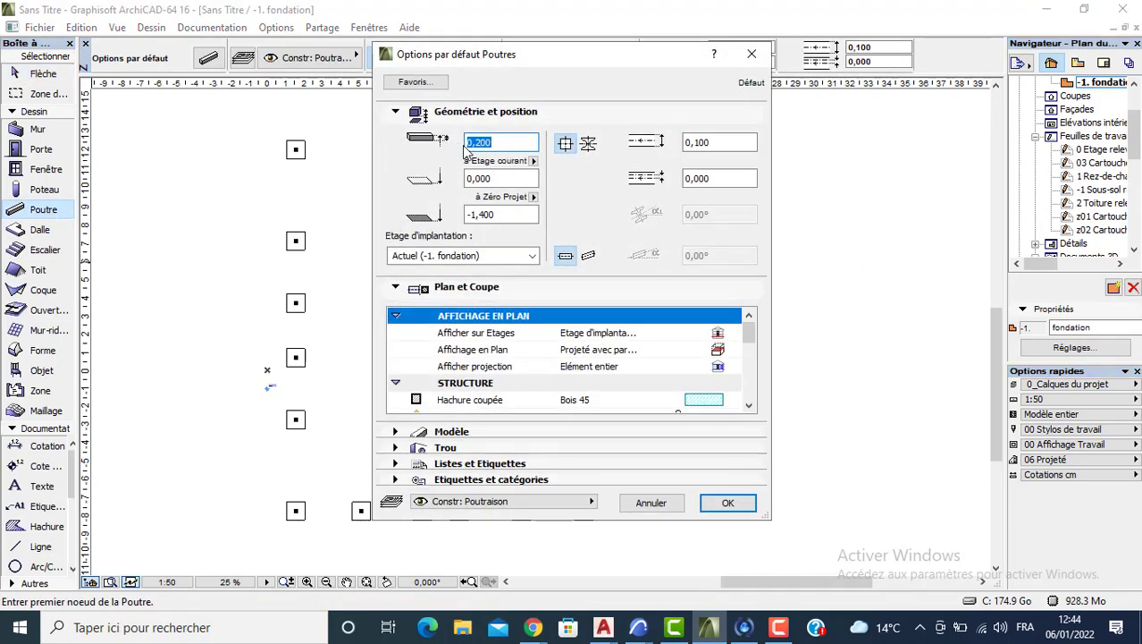
click(471, 215)
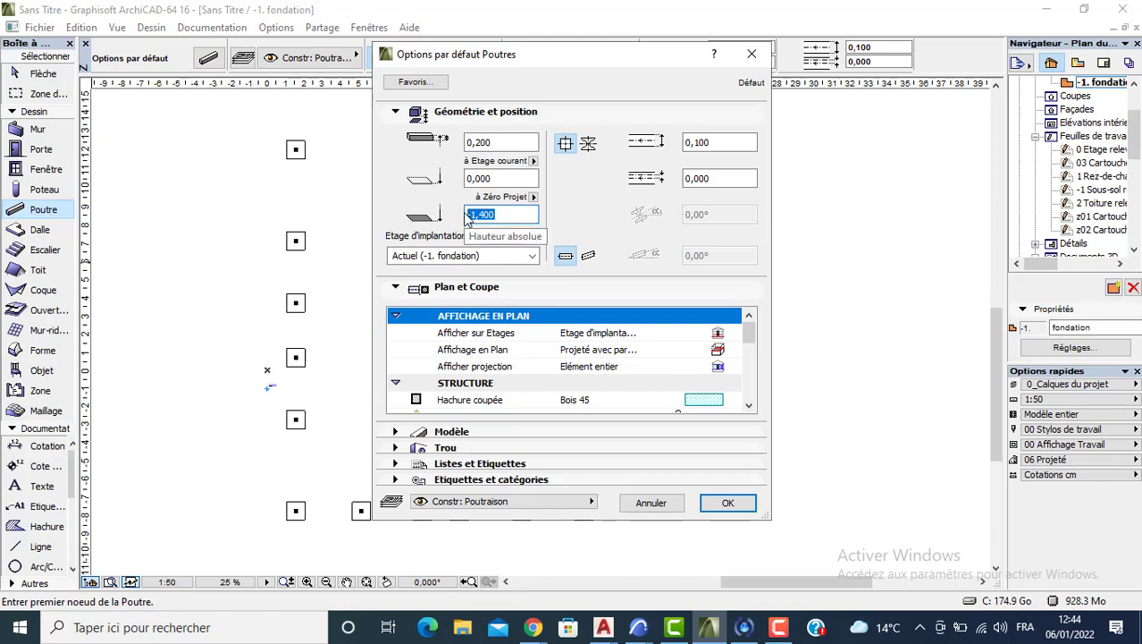
drag(495, 215, 478, 216)
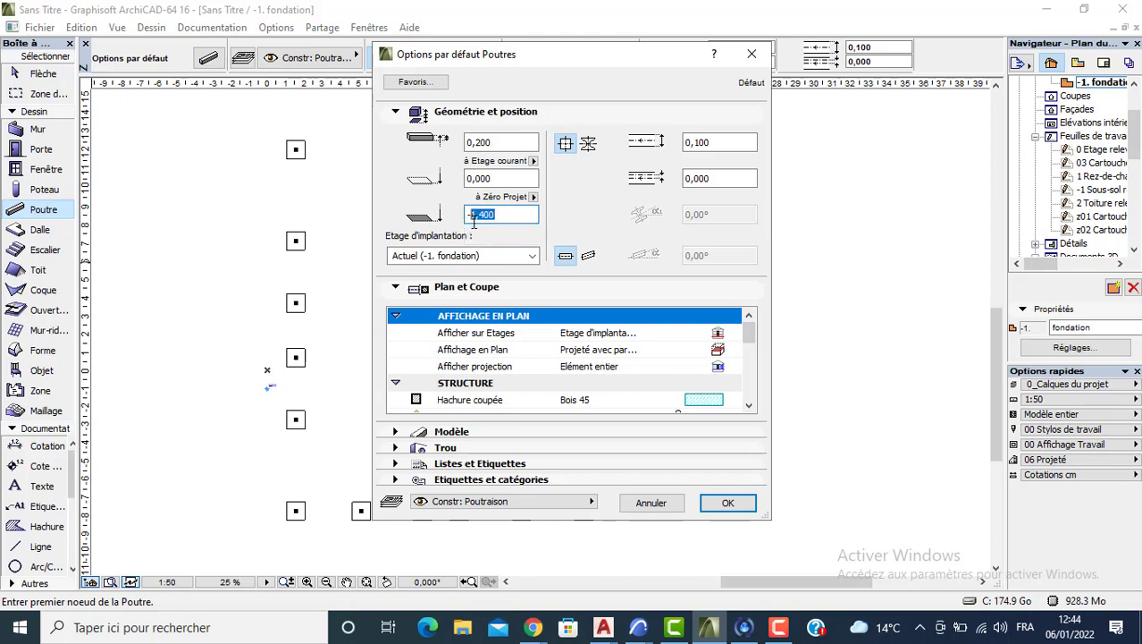
text(0,2)
drag(726, 146, 698, 150)
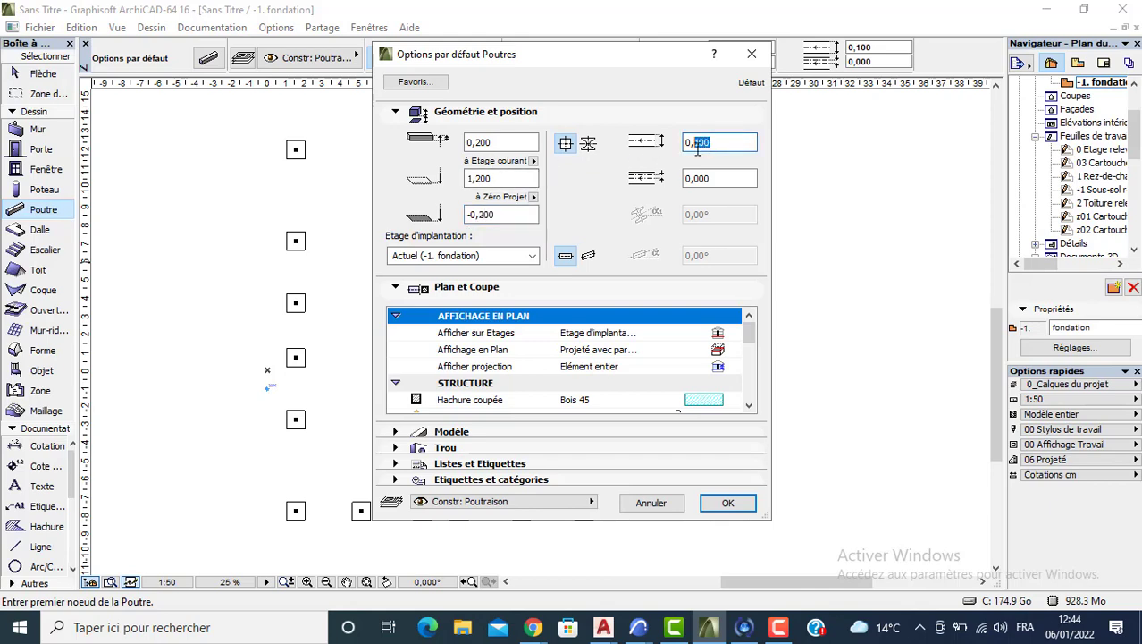
text(2)
Set the default beam's cut fill to 100 % and assign pen 1 (0.05 mm) to its cut fill and cut lines
click(688, 399)
click(733, 400)
click(354, 231)
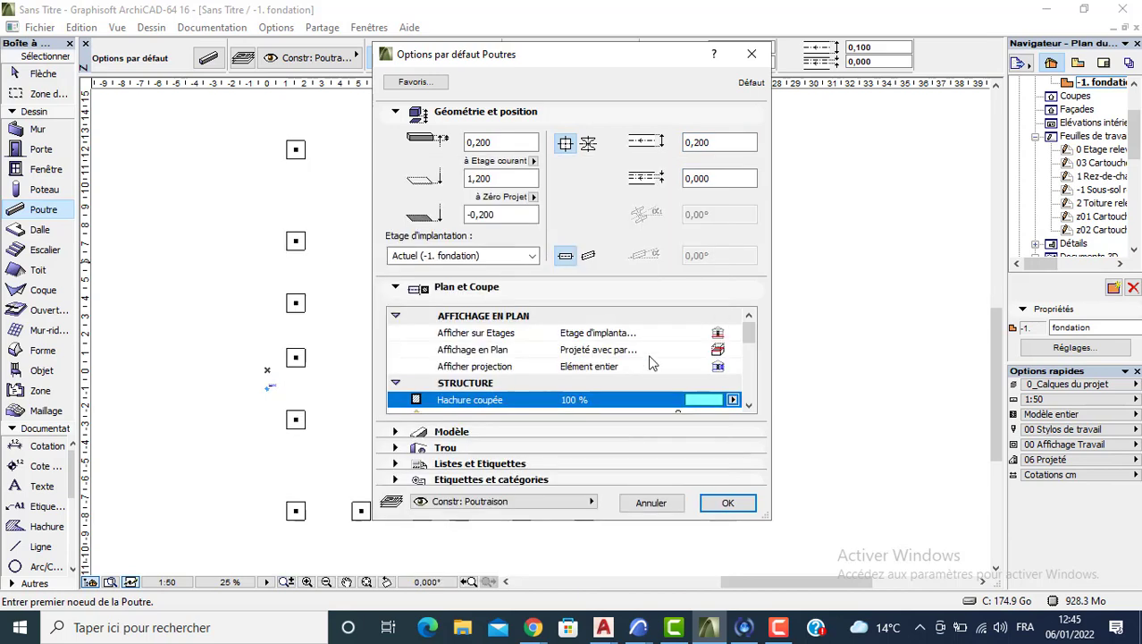
click(711, 402)
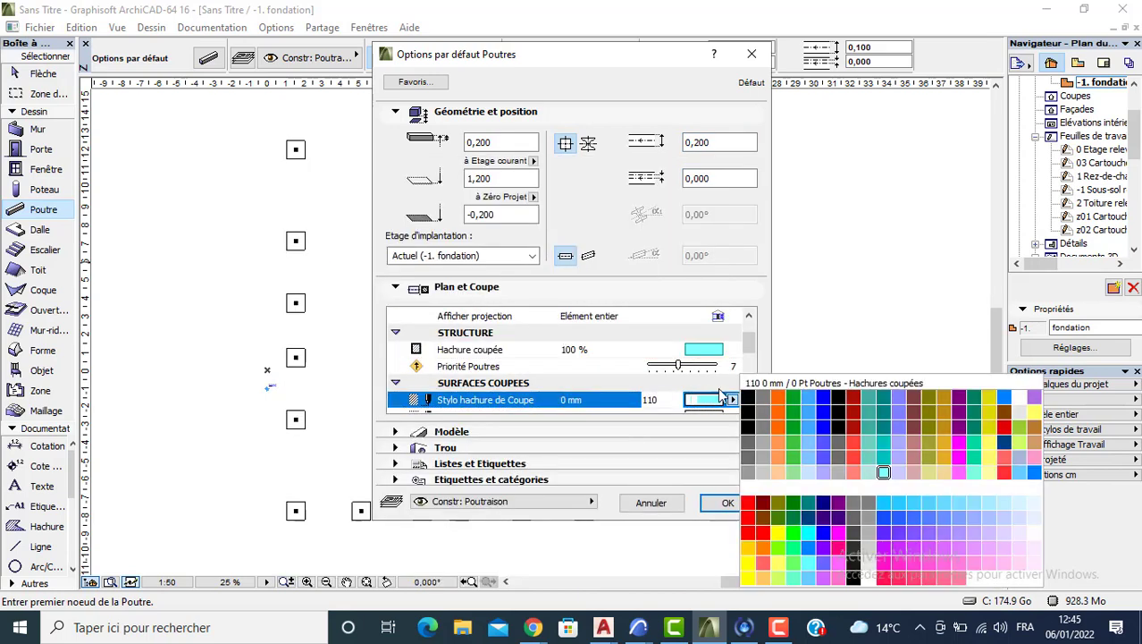
click(747, 398)
scroll(745, 401, down, 5)
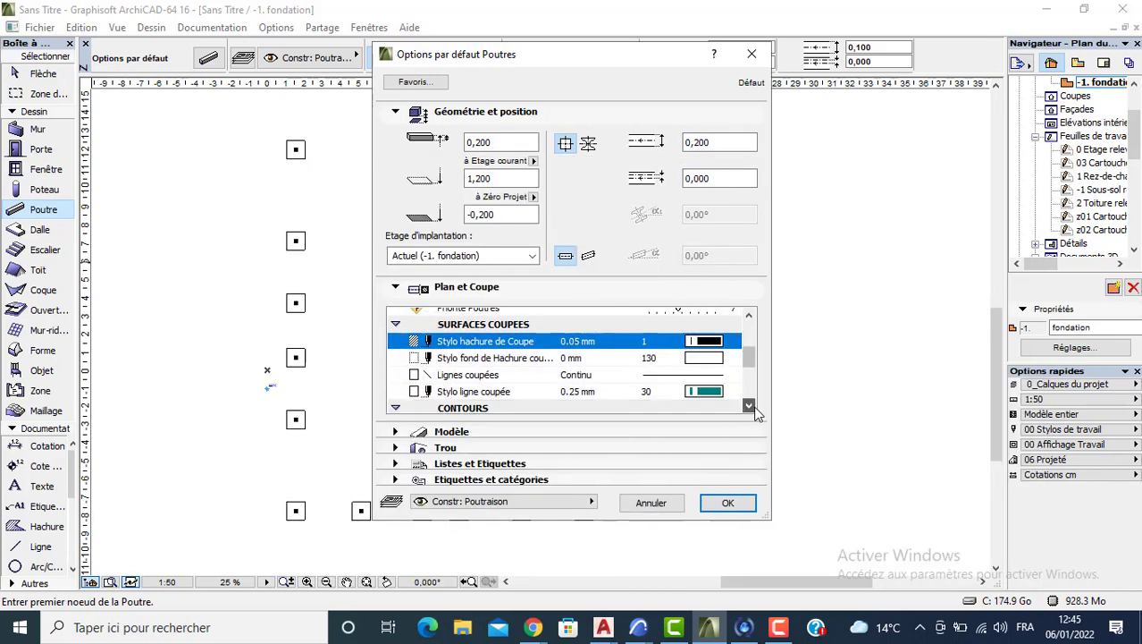
click(712, 372)
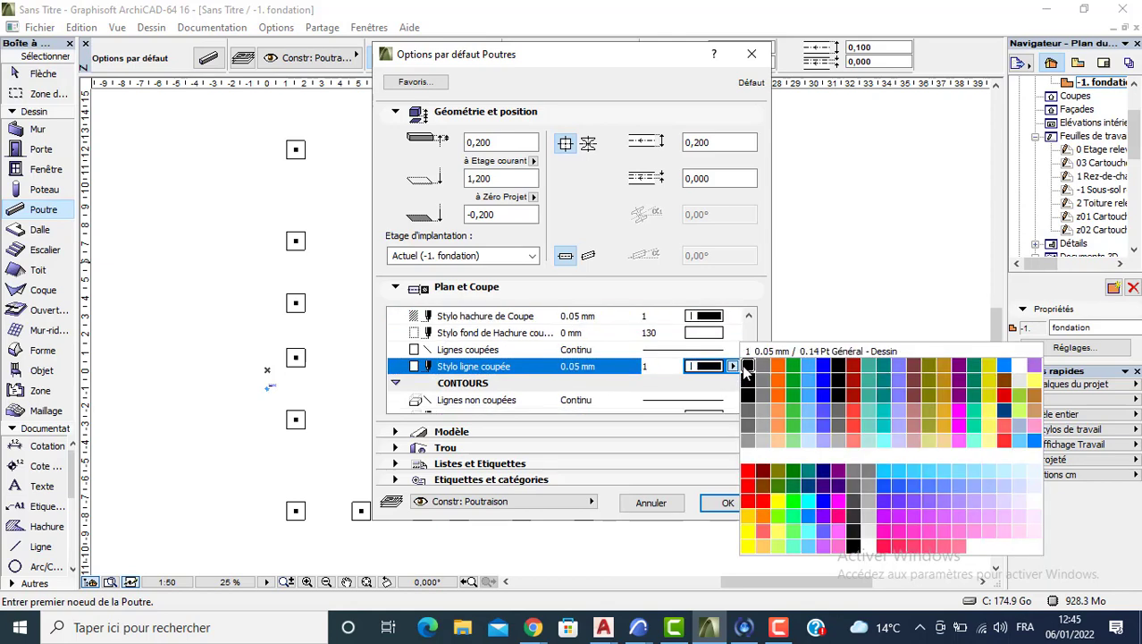
click(748, 383)
Assign pen 1 (0.05 mm) to the default beam's uncut lines, overhead lines and centre line
scroll(748, 411, down, 3)
click(706, 366)
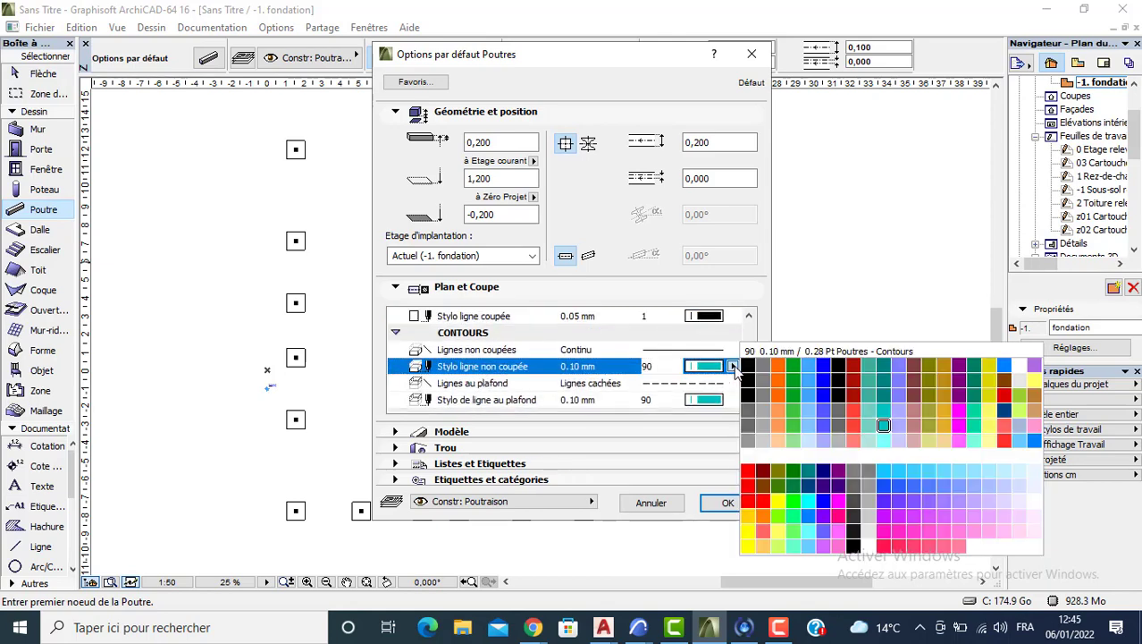
click(747, 370)
click(711, 399)
click(747, 398)
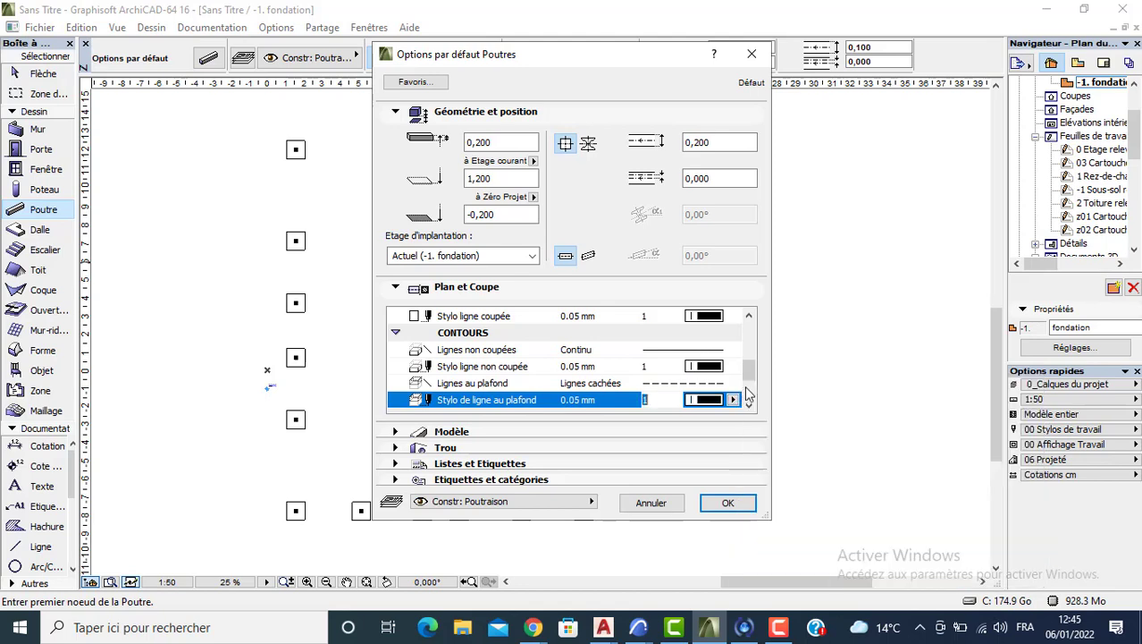
scroll(751, 397, down, 1)
scroll(751, 397, down, 4)
click(720, 400)
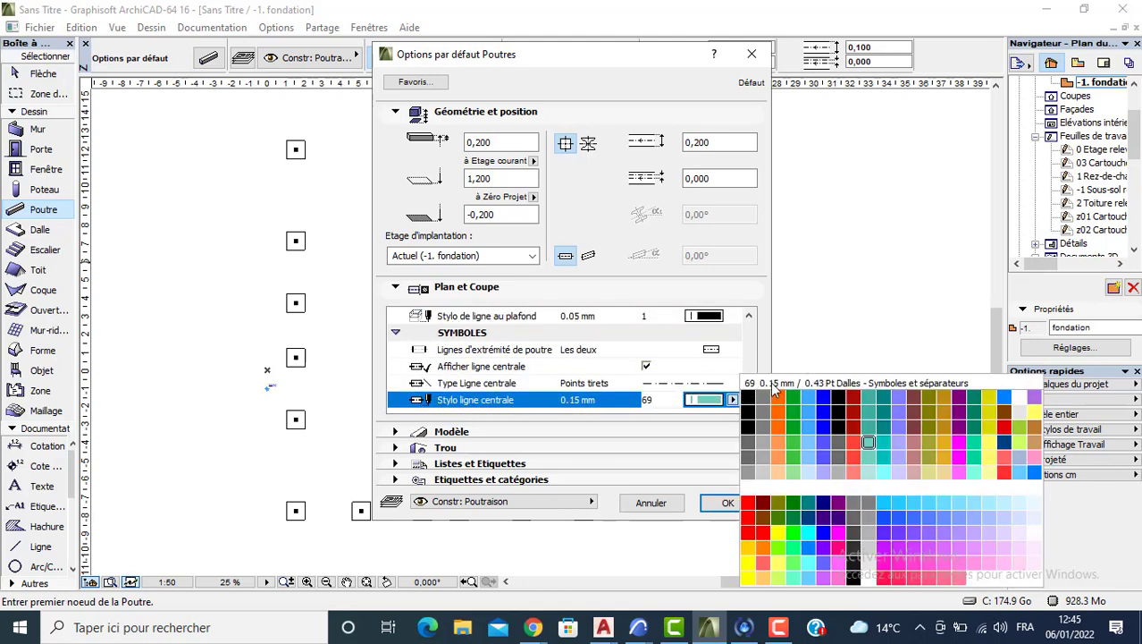
click(749, 398)
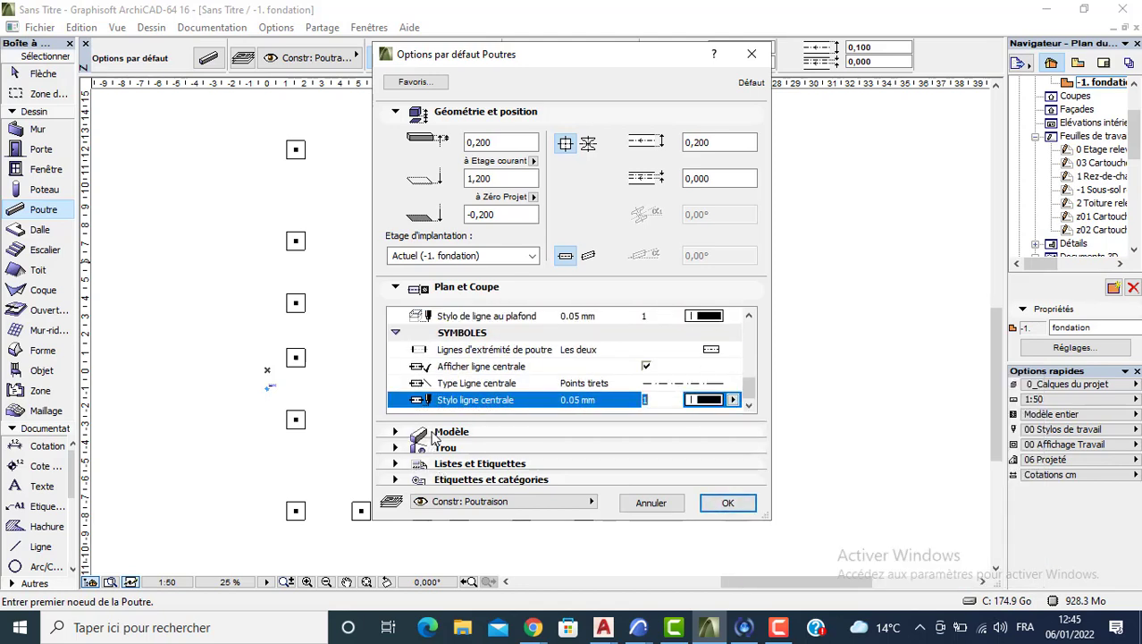
Apply the Surface-Béton coulé material to all surfaces of the default beam and accept the beam settings
click(433, 432)
click(491, 333)
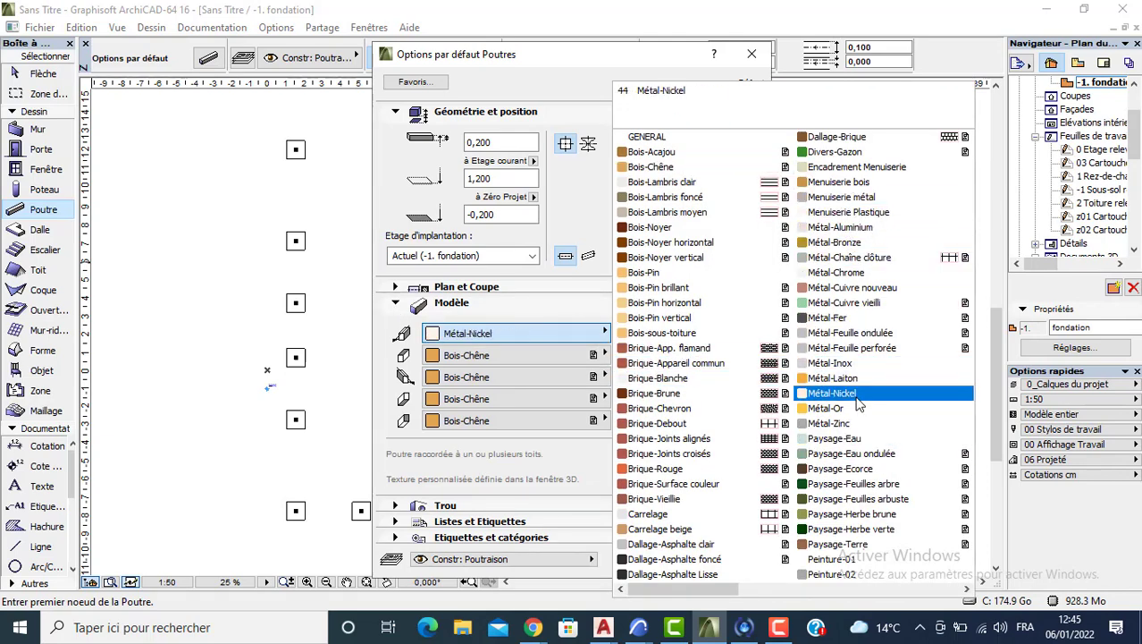
scroll(773, 409, down, 2)
scroll(773, 408, up, 2)
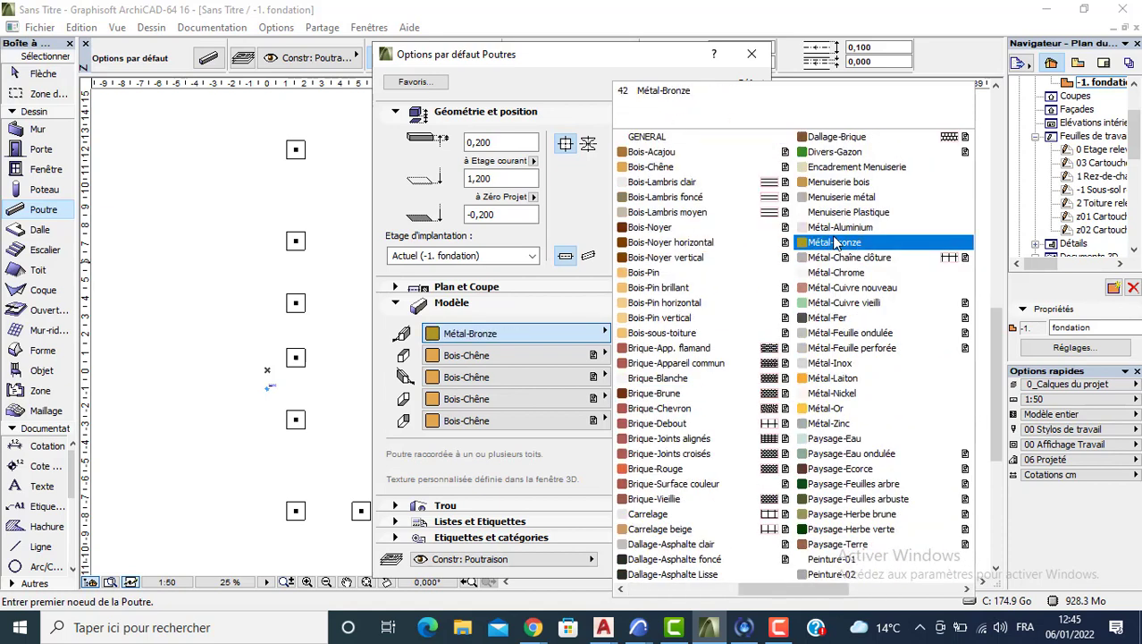
scroll(834, 242, down, 2)
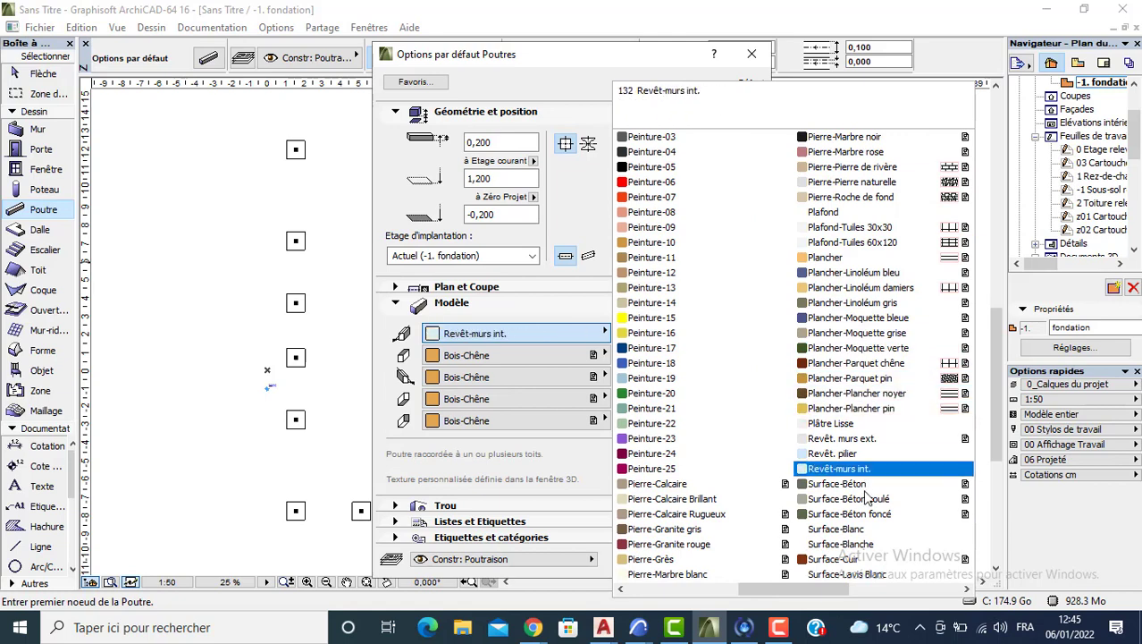
click(836, 502)
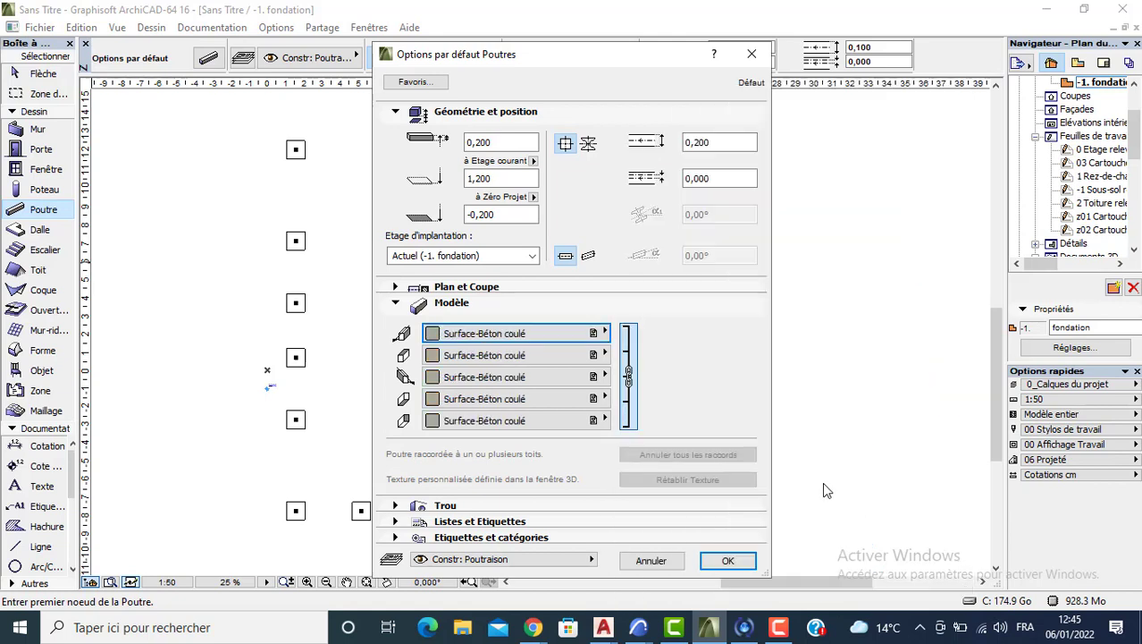
click(724, 561)
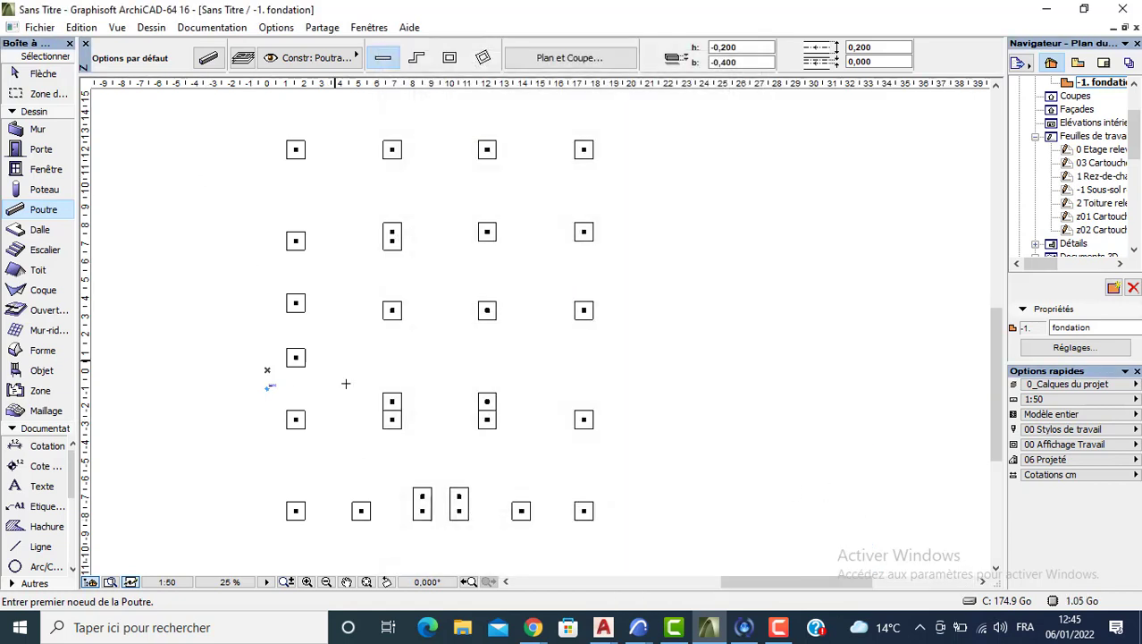
scroll(299, 364, up, 3)
scroll(299, 363, up, 3)
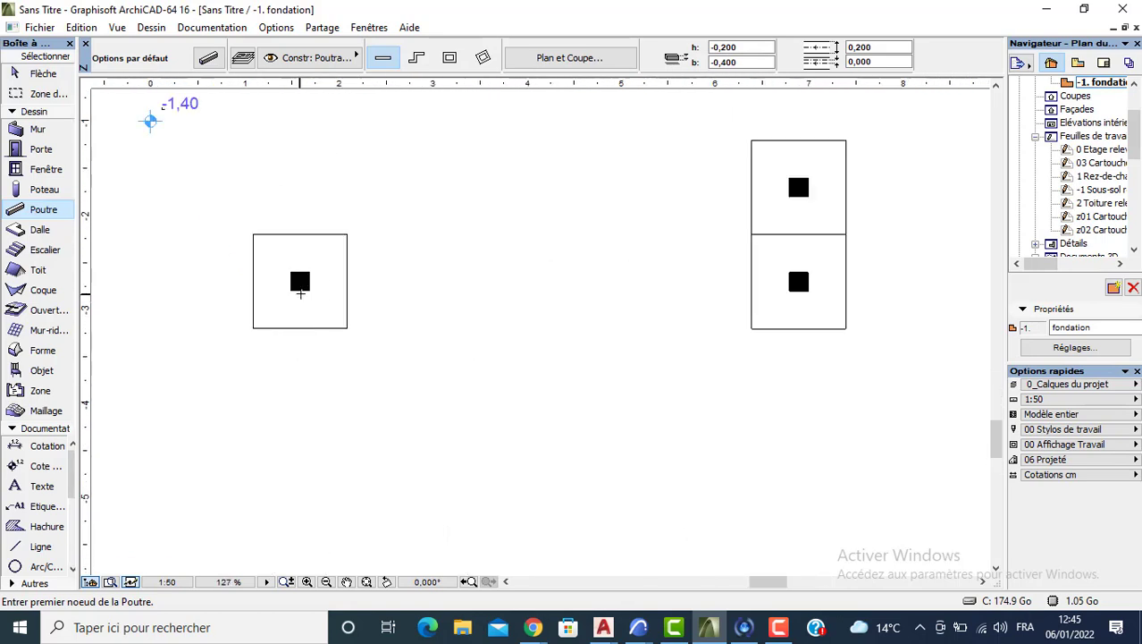
Draw 0.2 m wide beams down the left side of the lower bay and along the bottom row to its far right column
click(299, 282)
scroll(280, 362, down, 3)
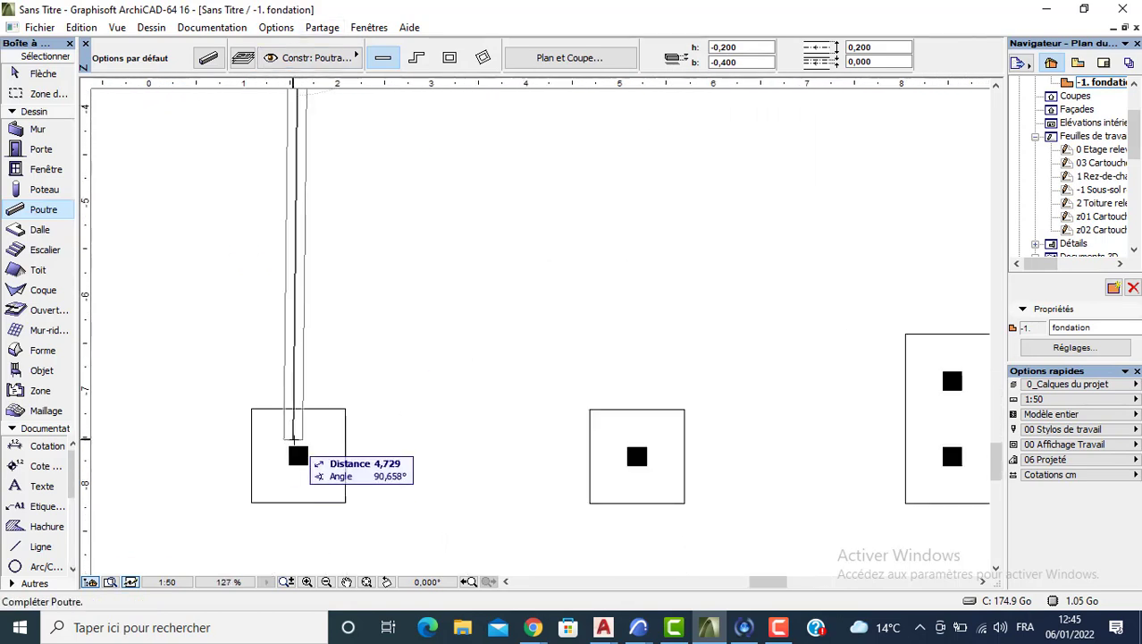
click(297, 451)
click(298, 454)
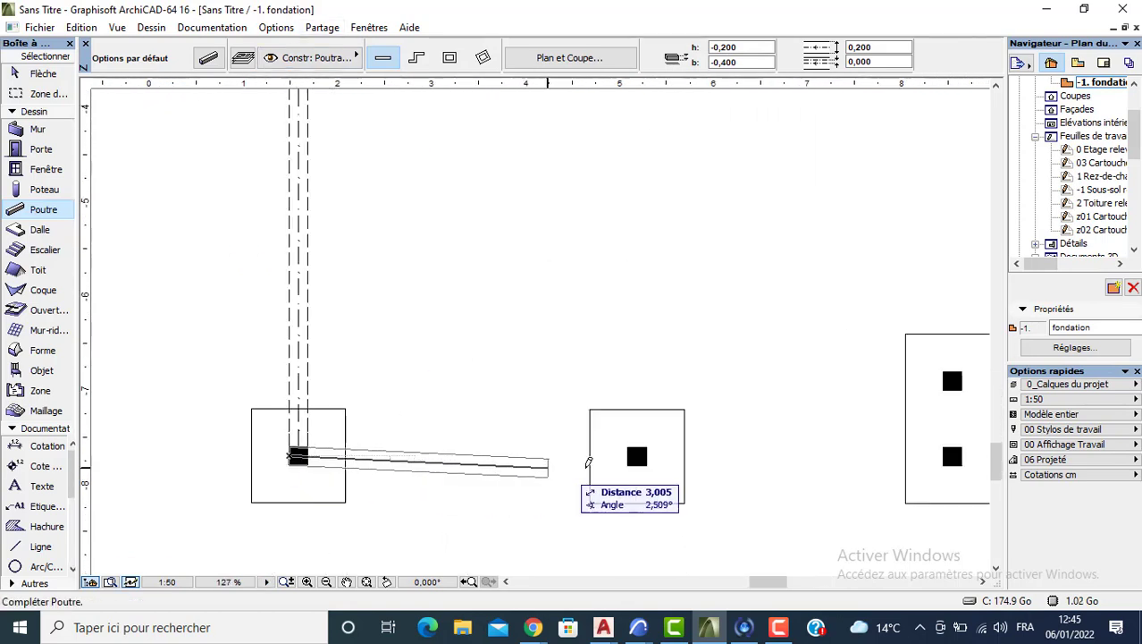
scroll(581, 447, down, 3)
scroll(663, 370, up, 2)
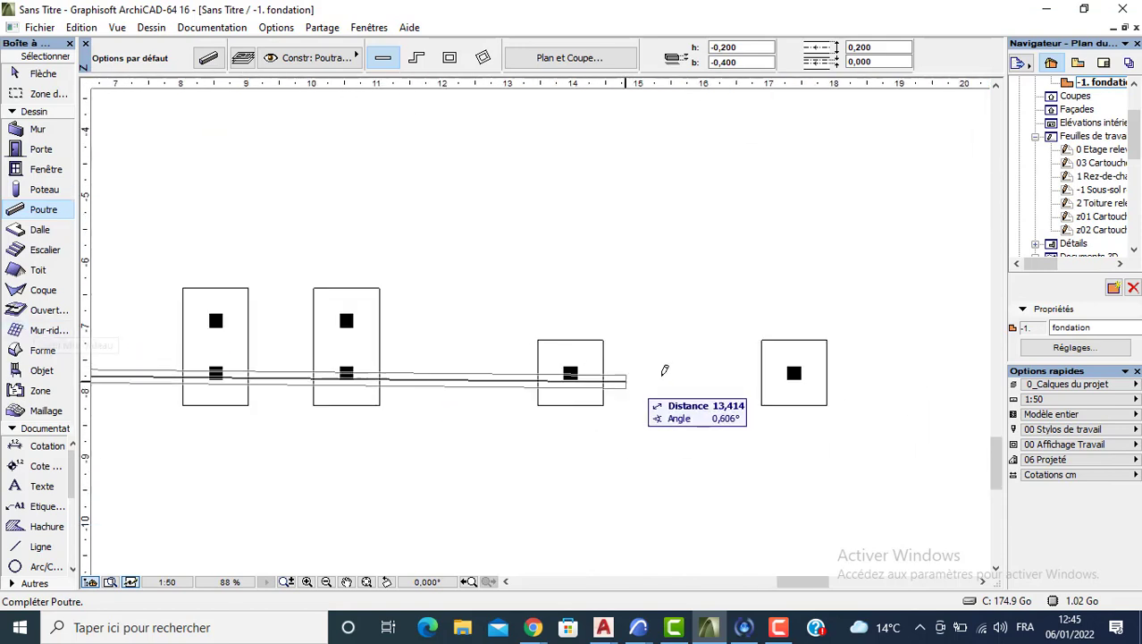
click(804, 368)
Draw a beam up the right side of the lower bay, from the bottom-right column to the right column of the row above
click(795, 369)
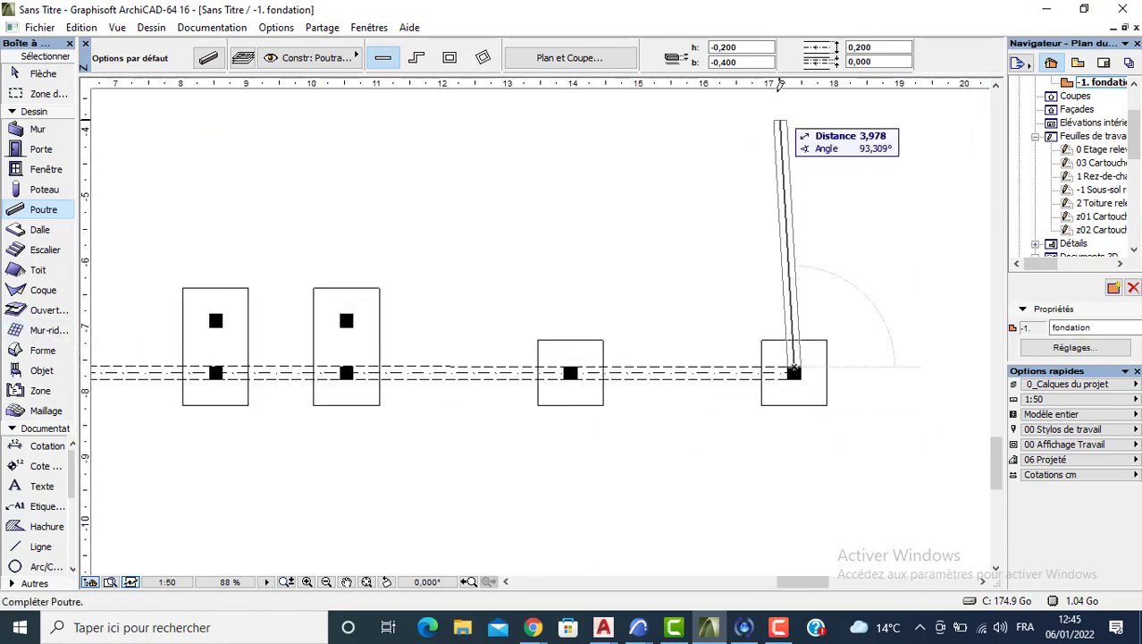
middle_drag(790, 120, 811, 324)
click(815, 277)
Link the columns of the two lower combined footings with two short vertical beams and a horizontal beam between their upper columns
scroll(760, 268, down, 3)
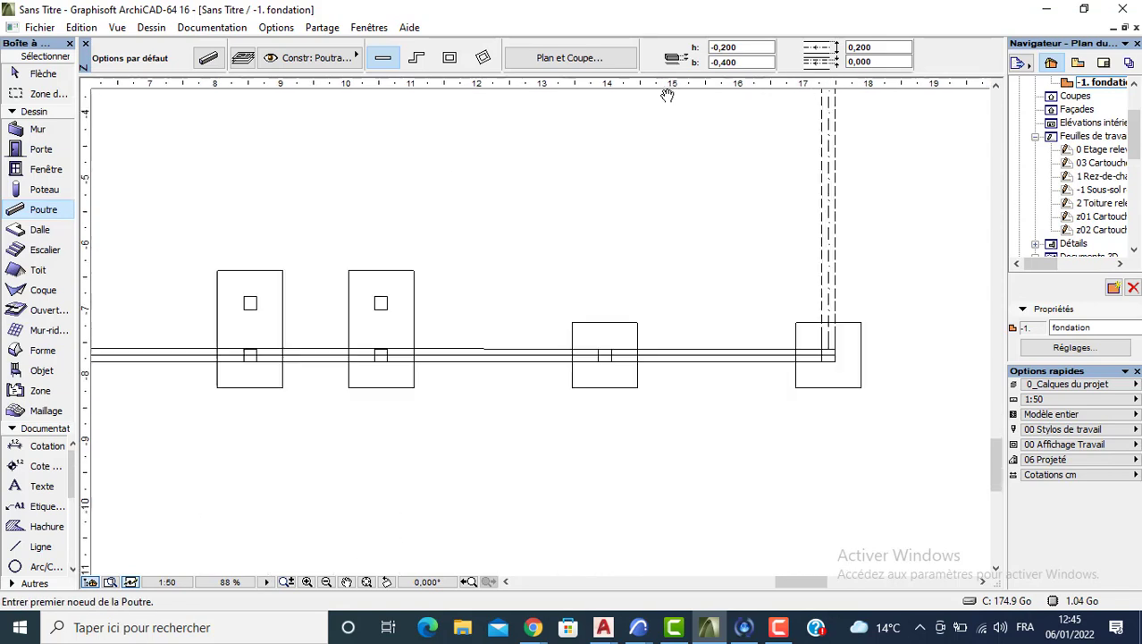
click(383, 339)
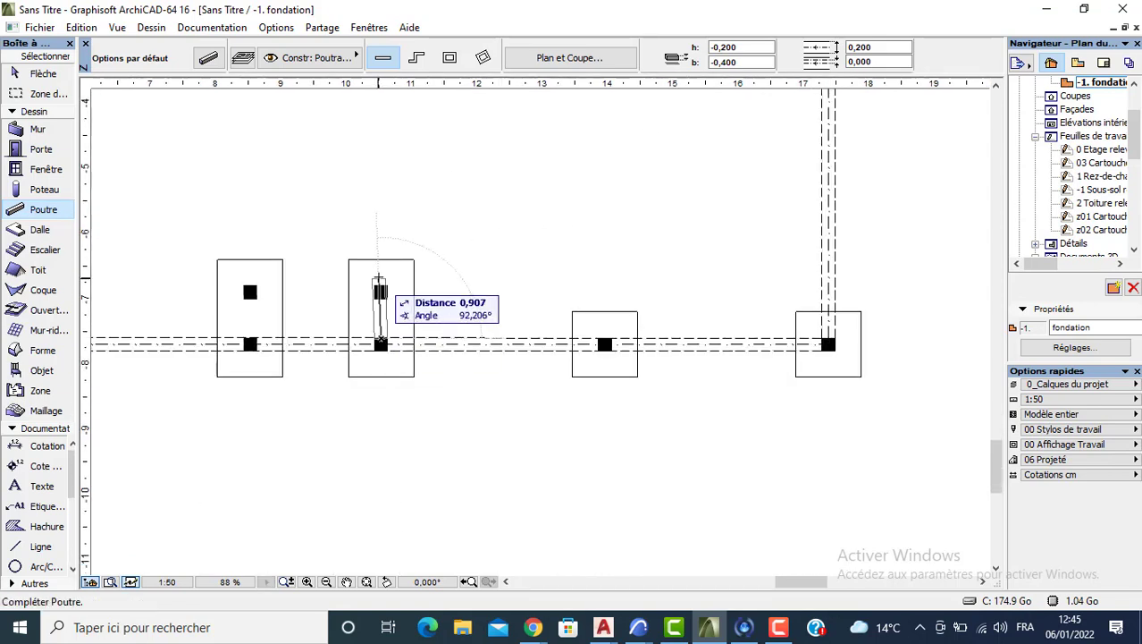
click(382, 287)
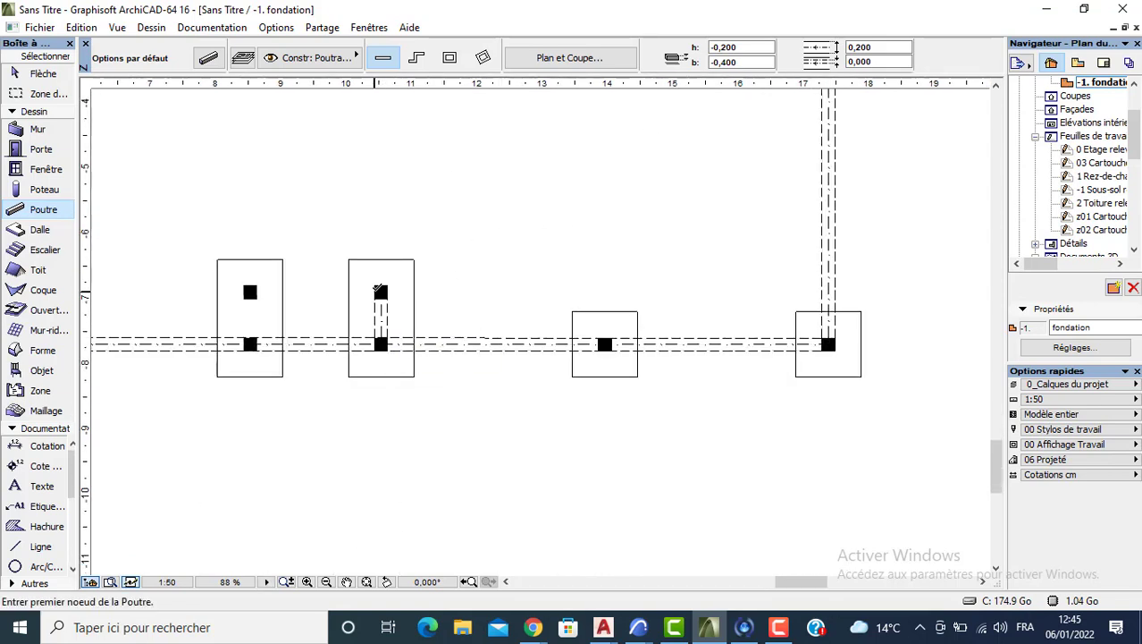
click(380, 291)
click(250, 291)
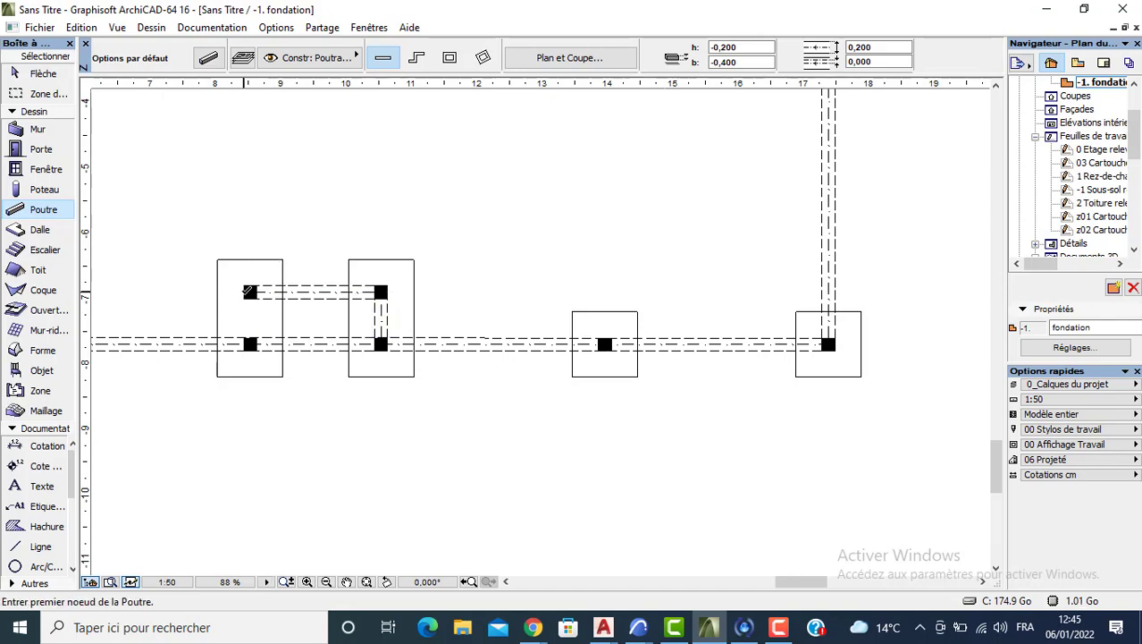
click(250, 294)
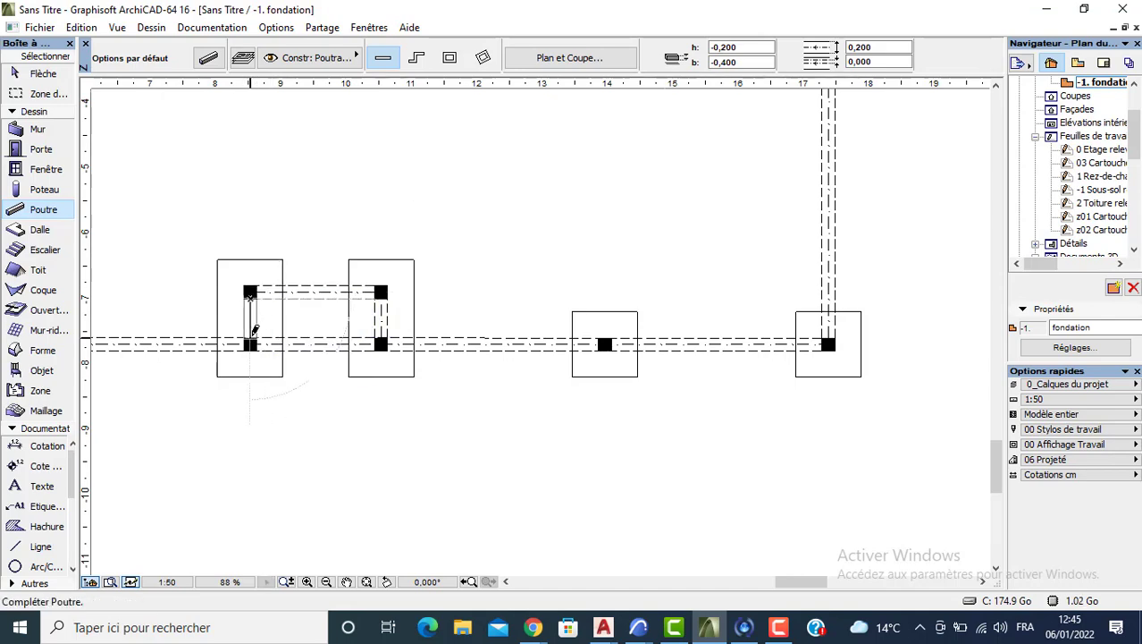
click(251, 339)
Draw a beam on the left side of the upper bay, from the second-row left column up to the top-left column
scroll(258, 280, down, 3)
middle_drag(258, 278, 270, 373)
scroll(261, 283, down, 2)
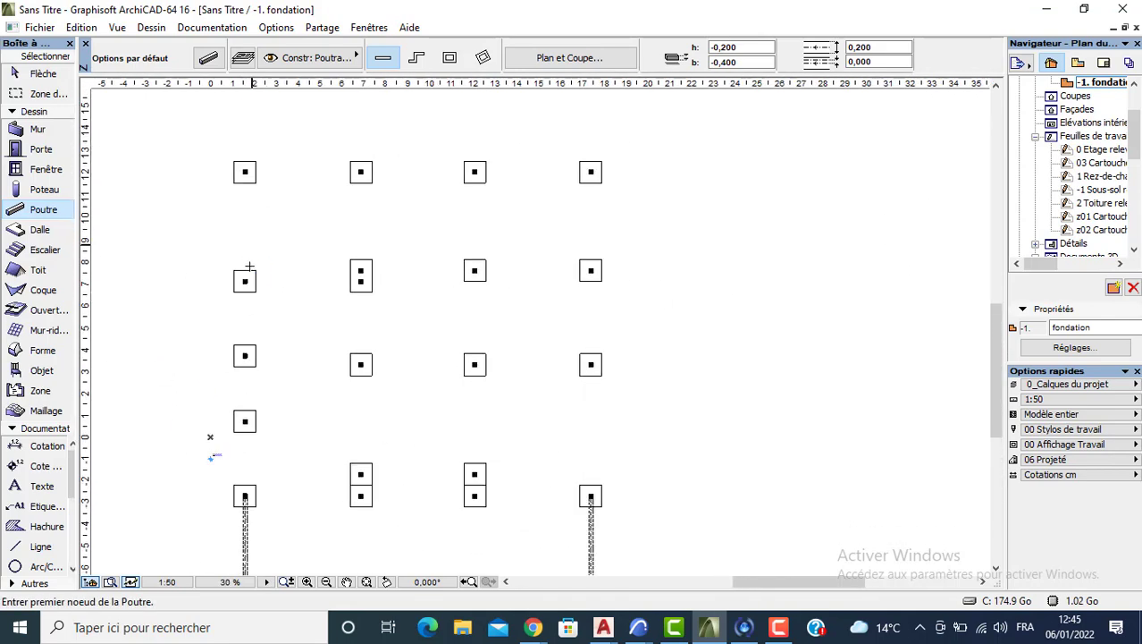
scroll(252, 265, up, 3)
click(238, 292)
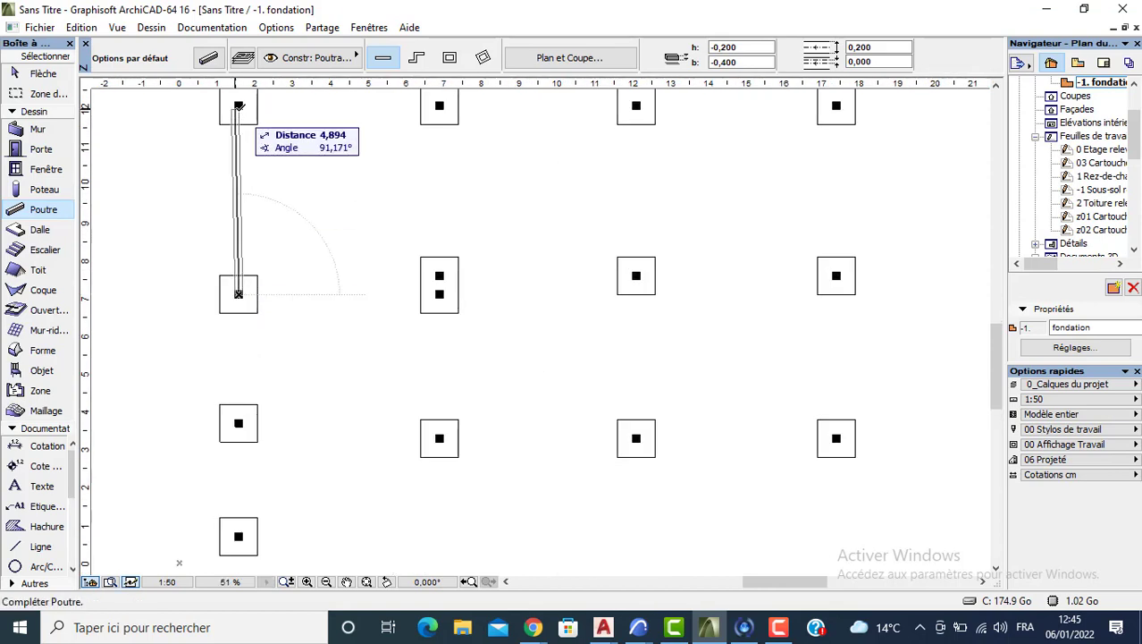
scroll(237, 105, up, 2)
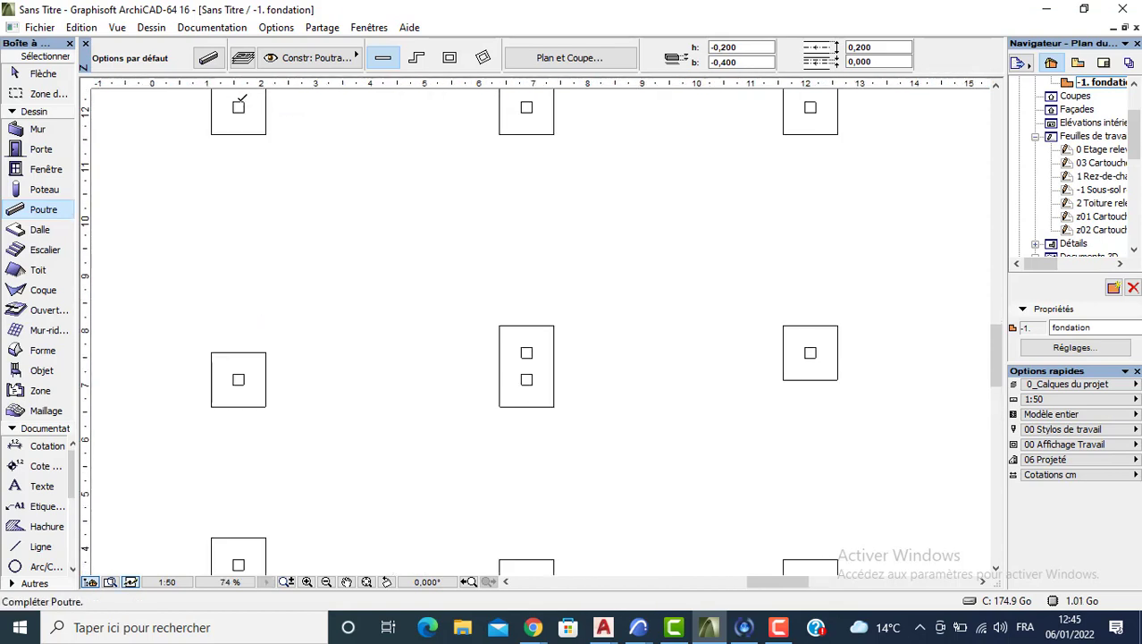
click(239, 106)
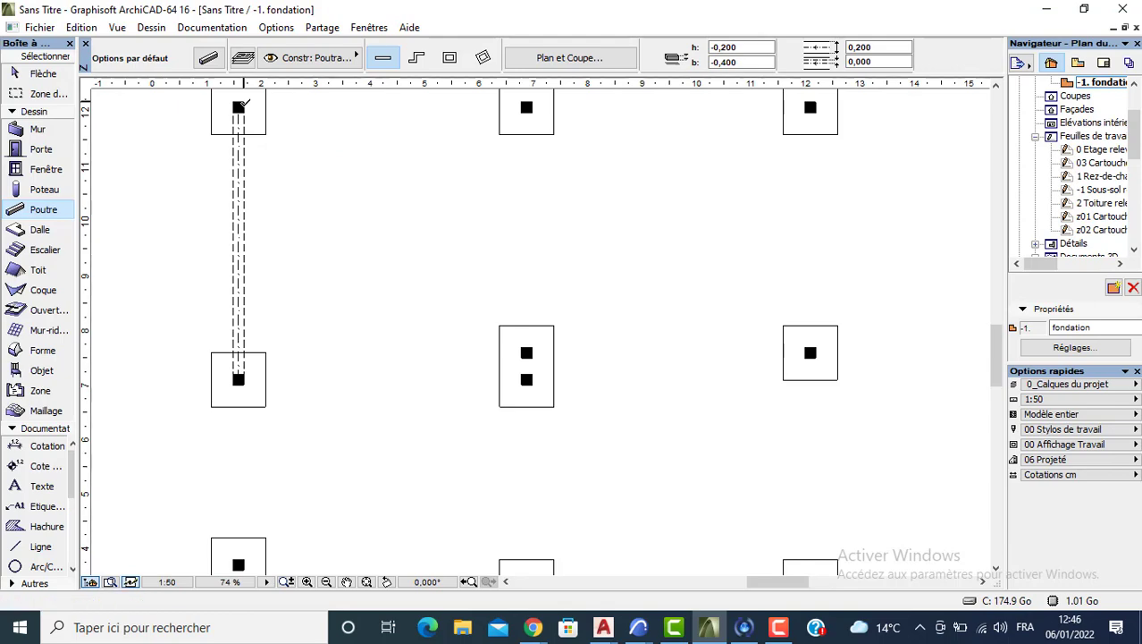
click(238, 107)
scroll(243, 105, down, 2)
key(Escape)
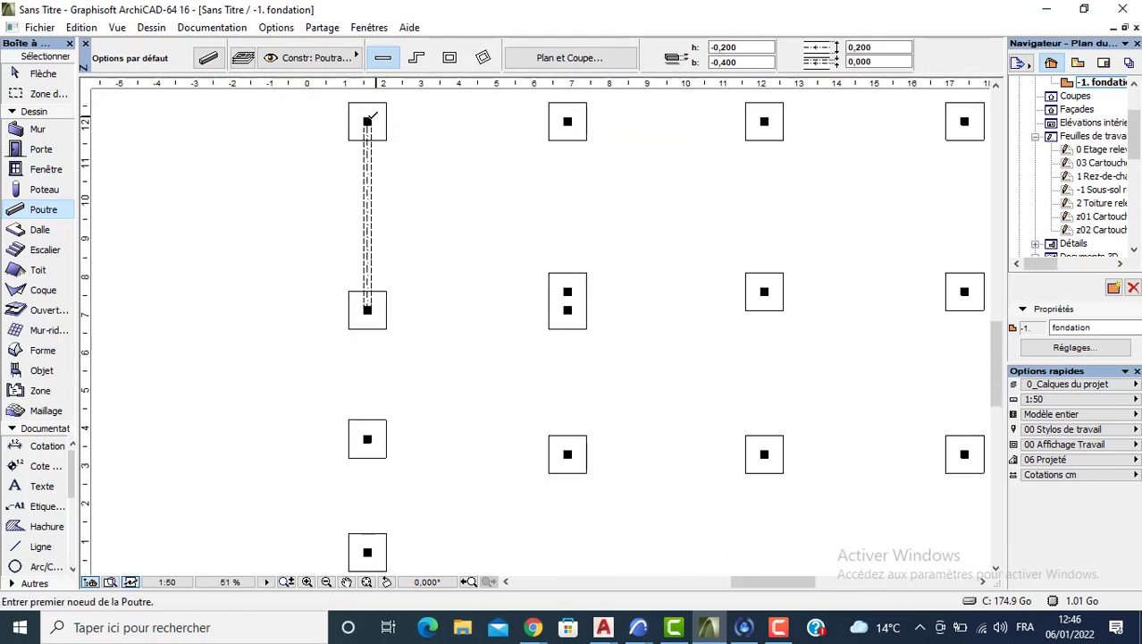
Draw beams along the whole top row of columns and down the right side to the second-row right column
scroll(367, 119, up, 3)
click(367, 120)
scroll(559, 119, down, 3)
middle_drag(556, 145, 332, 190)
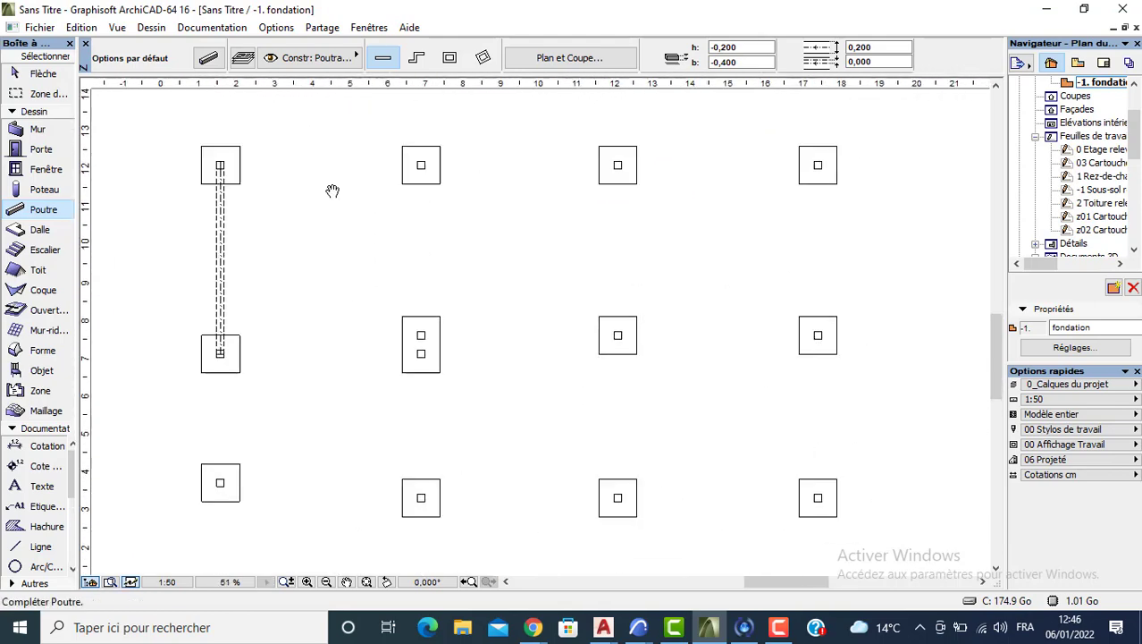
scroll(632, 174, up, 2)
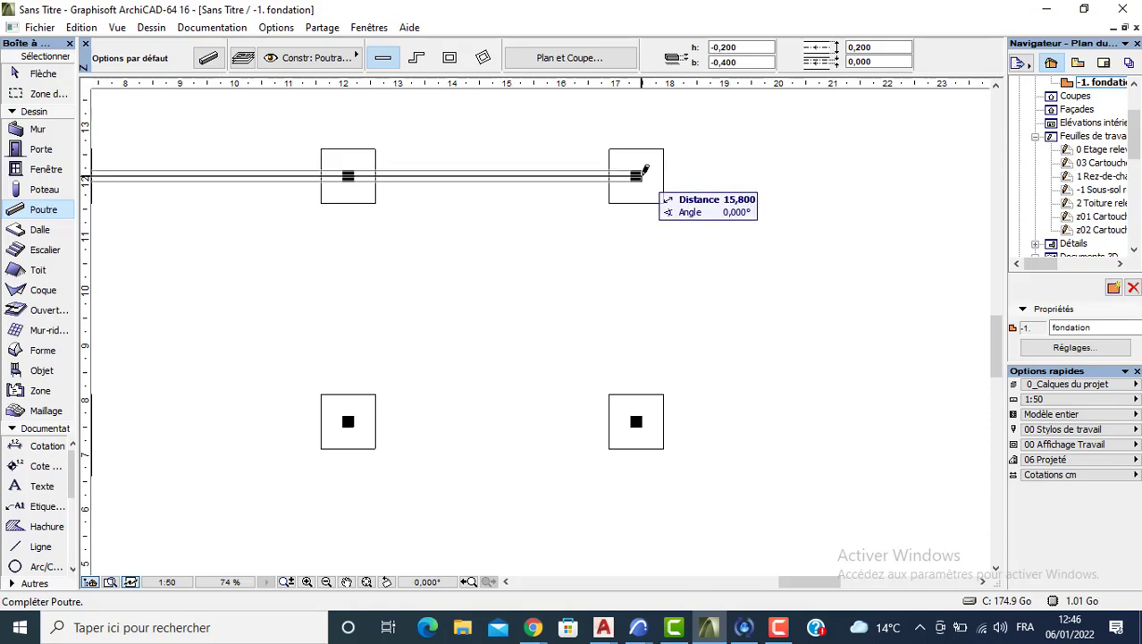
click(637, 176)
click(638, 177)
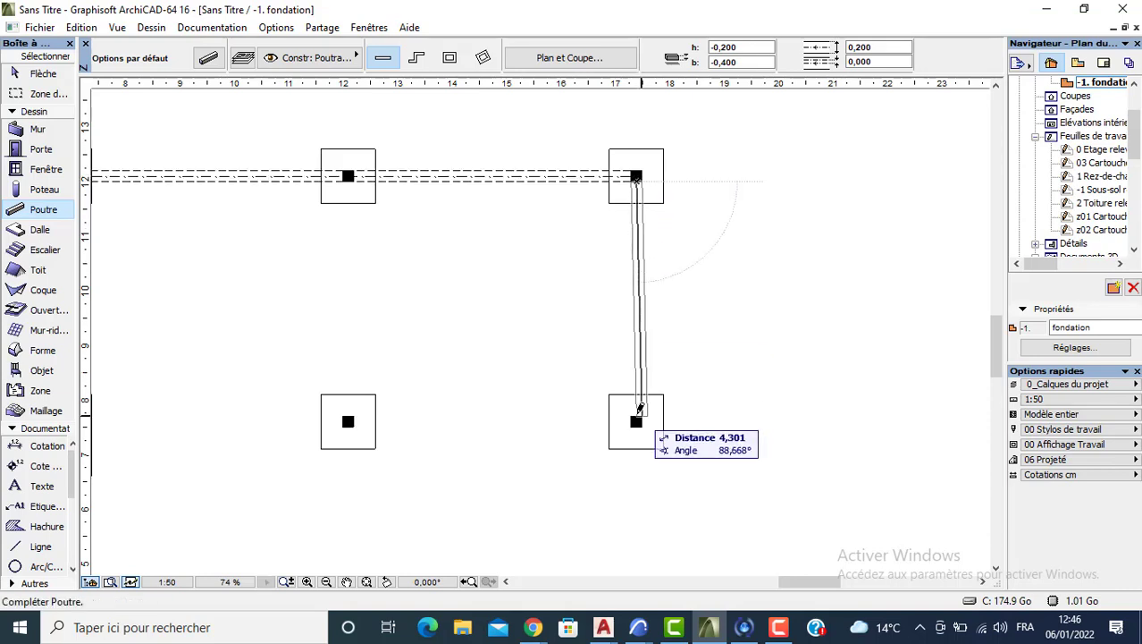
click(635, 416)
Set the default beam's elevation to 0 m relative to project zero and its width to 0.4 m
scroll(527, 300, down, 1)
scroll(527, 300, down, 2)
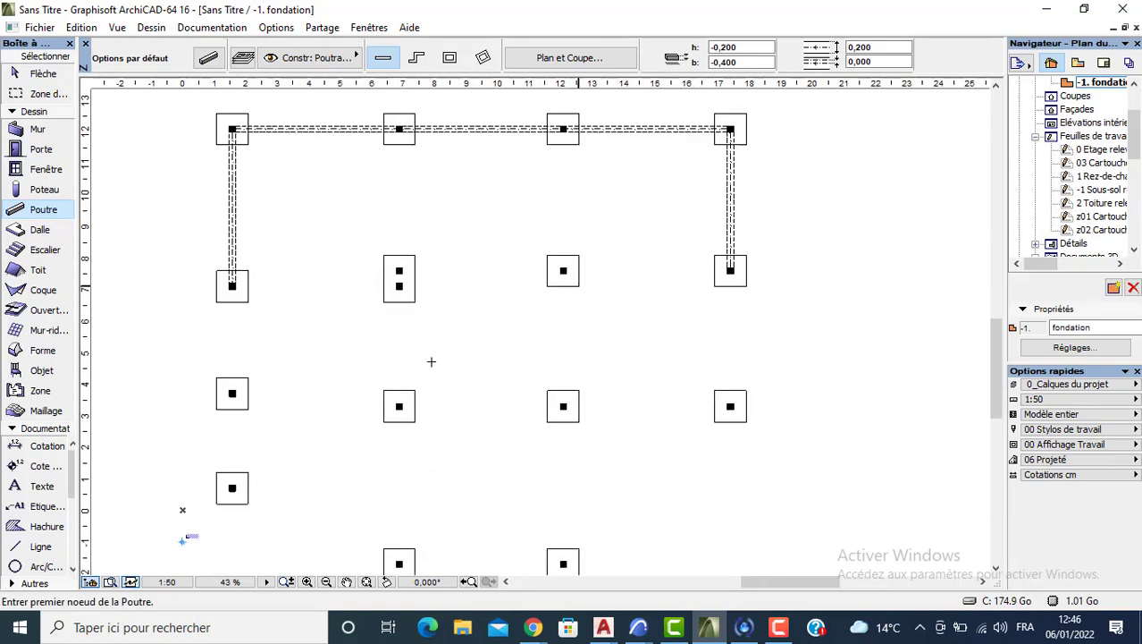
middle_drag(431, 359, 454, 199)
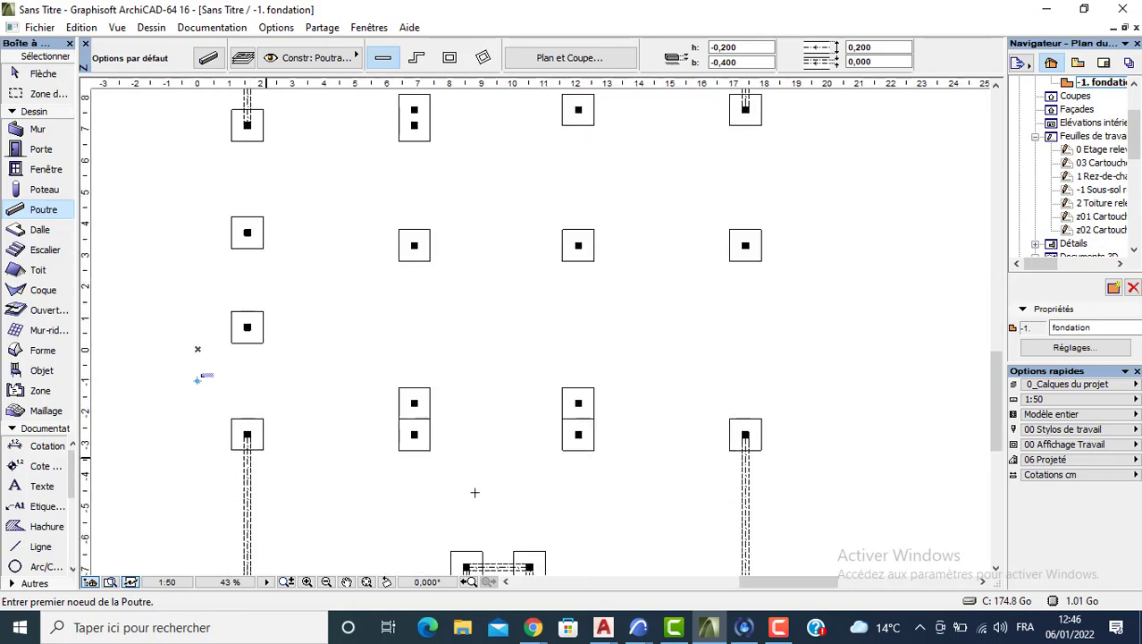
double_click(37, 211)
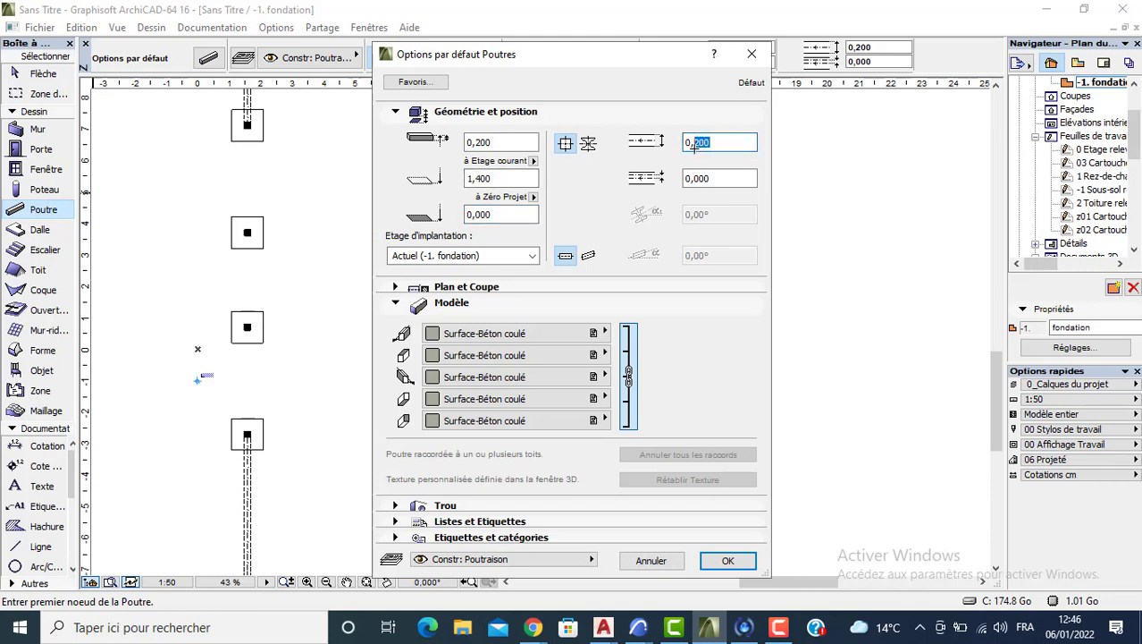
click(681, 141)
text(0,4)
key(Return)
Draw 0.4 m wide beams down the left side of the middle bay and along its lower row to the right column
scroll(216, 143, up, 2)
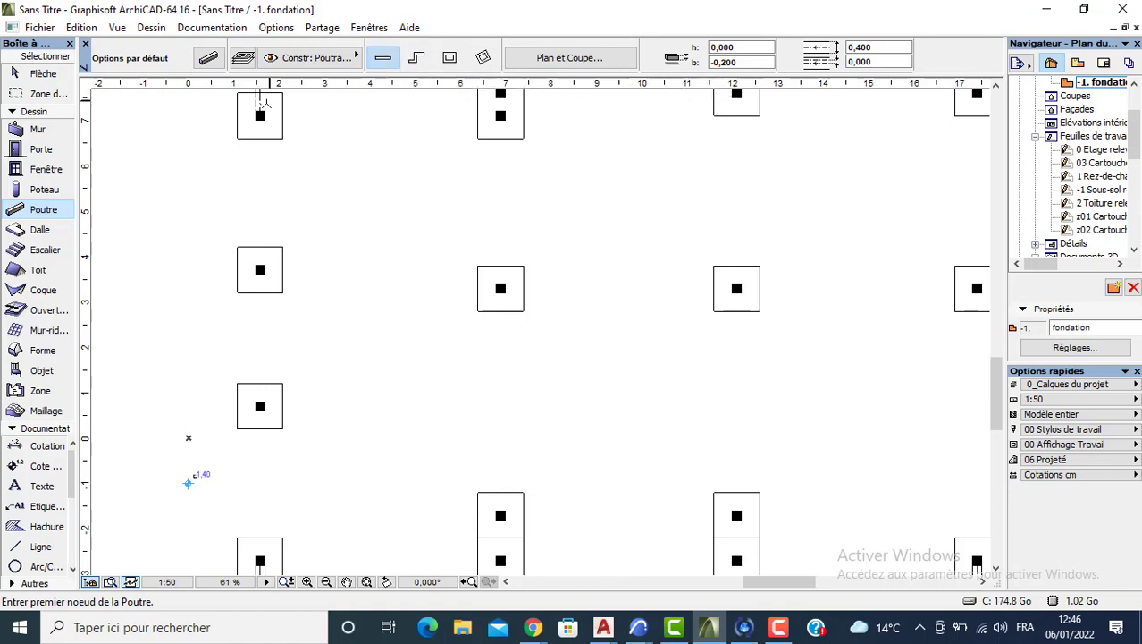
click(261, 114)
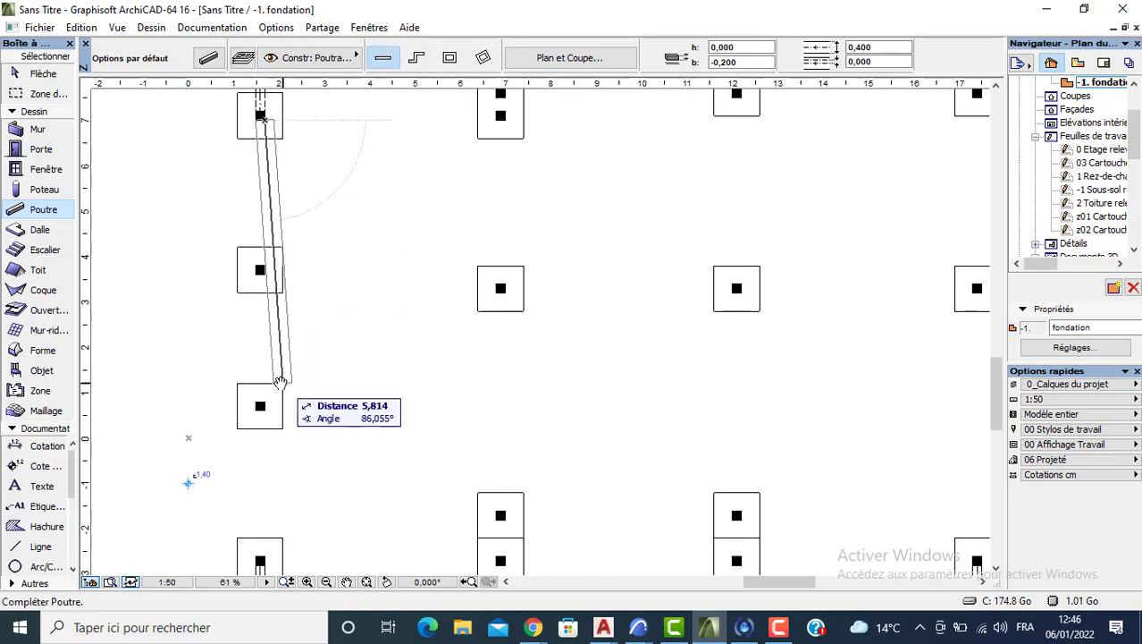
click(237, 397)
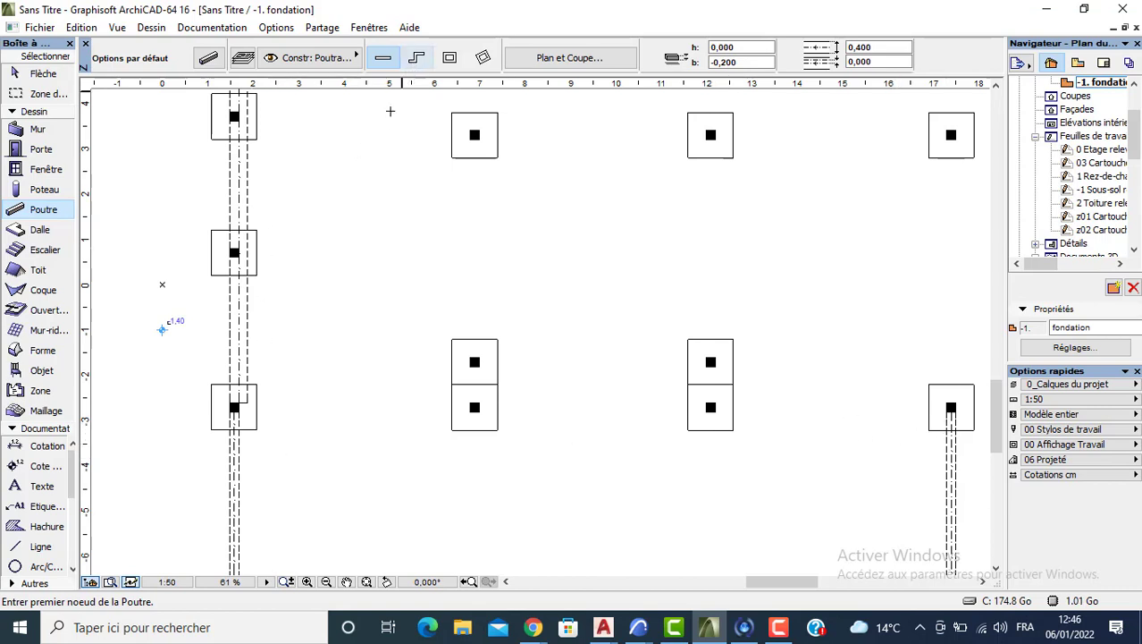
click(236, 402)
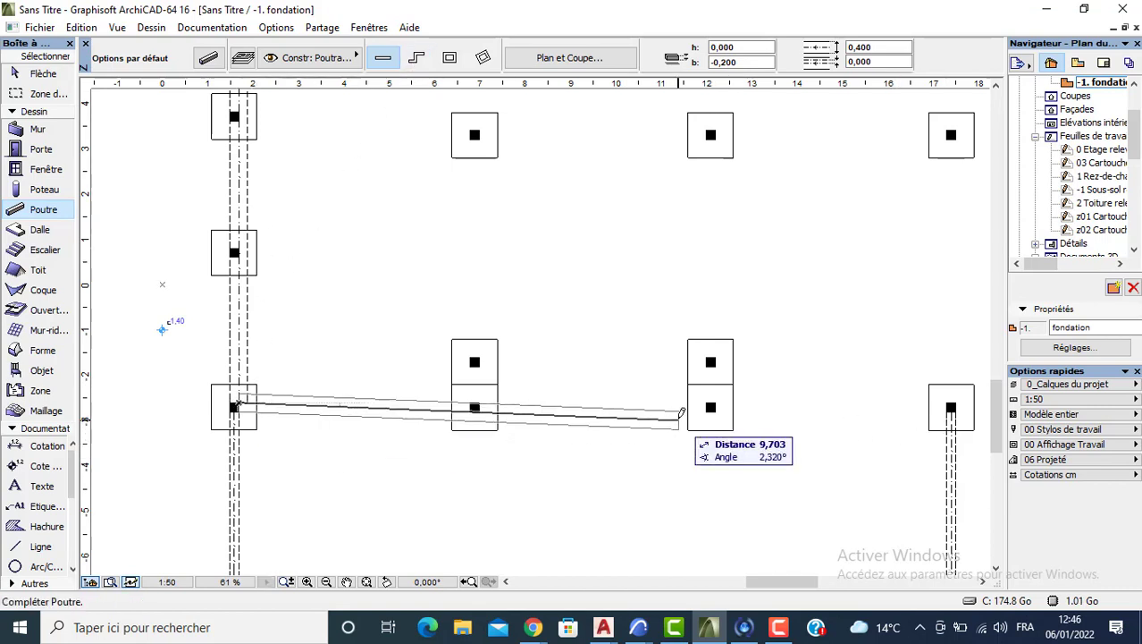
click(749, 369)
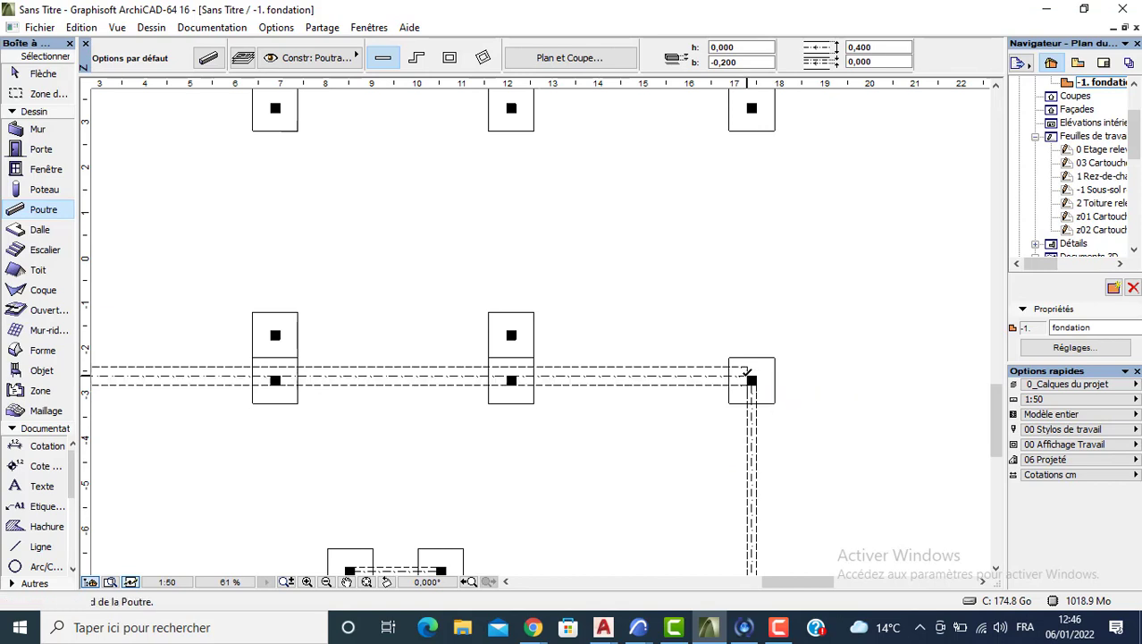
Draw 0.4 m wide beams up the right side of the middle bay and along its upper row to the combined footing's upper column
click(749, 374)
scroll(742, 357, up, 3)
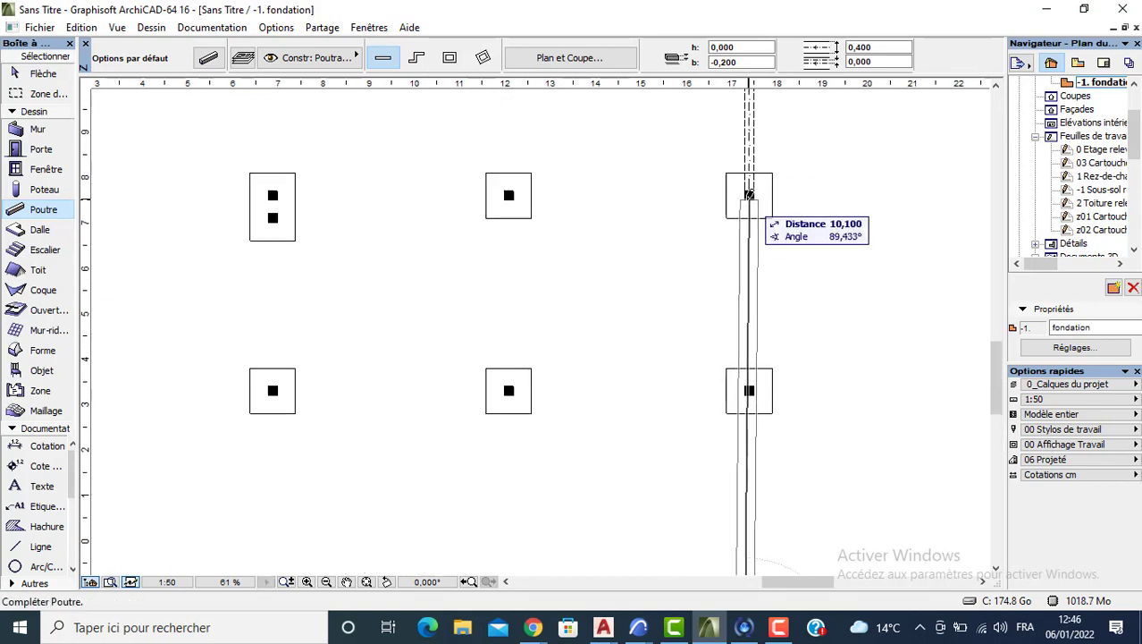
click(748, 194)
click(747, 195)
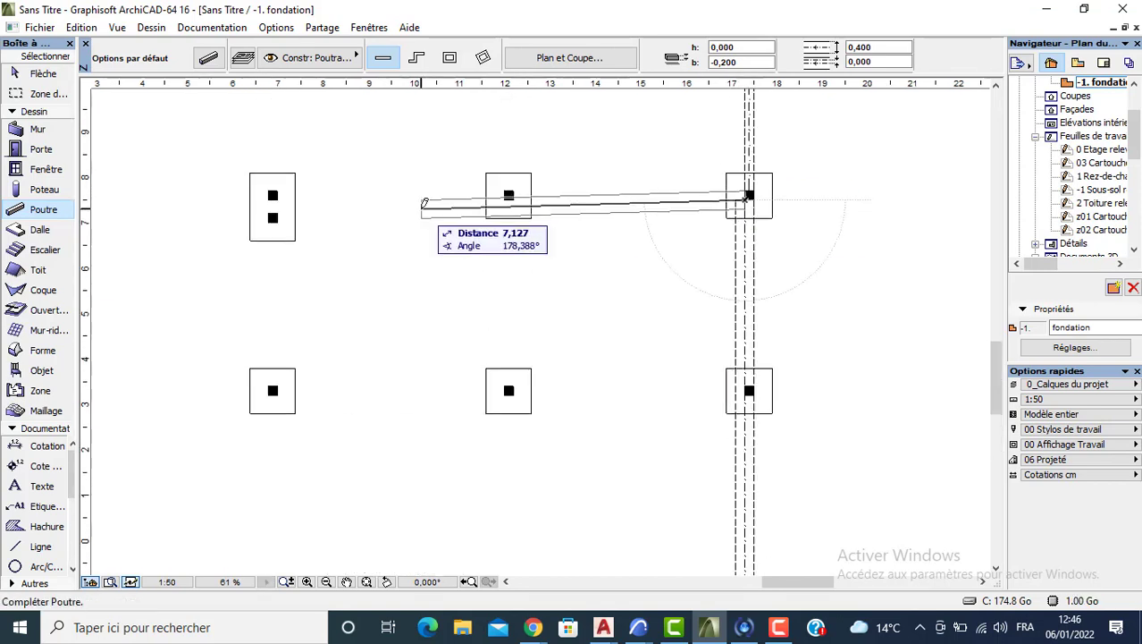
click(274, 195)
Close the middle bay with a short beam joining the combined footing's two columns and a beam from the lower one to the left column
click(273, 194)
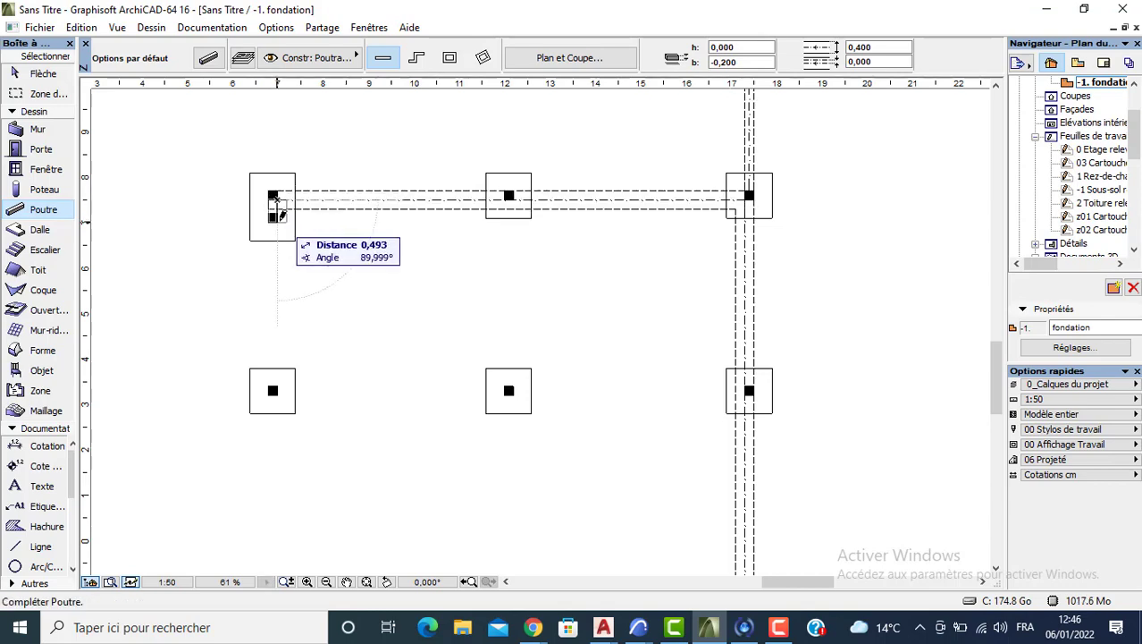
click(274, 218)
click(273, 218)
middle_drag(206, 223, 413, 191)
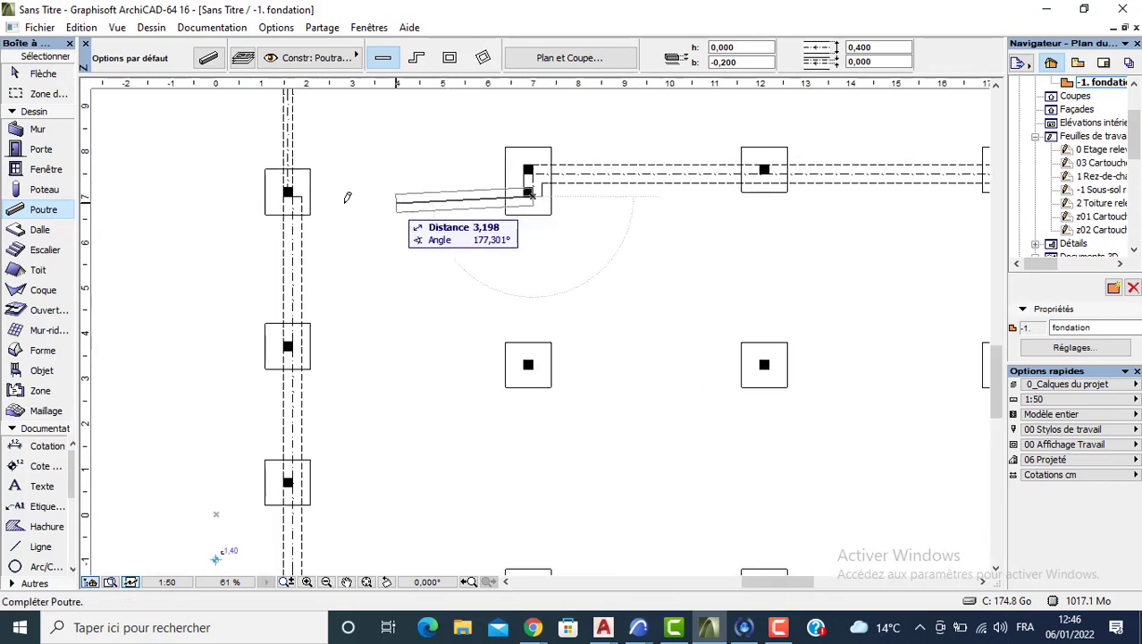
click(292, 195)
Set the default beam's width to 0.2 m
scroll(369, 198, down, 3)
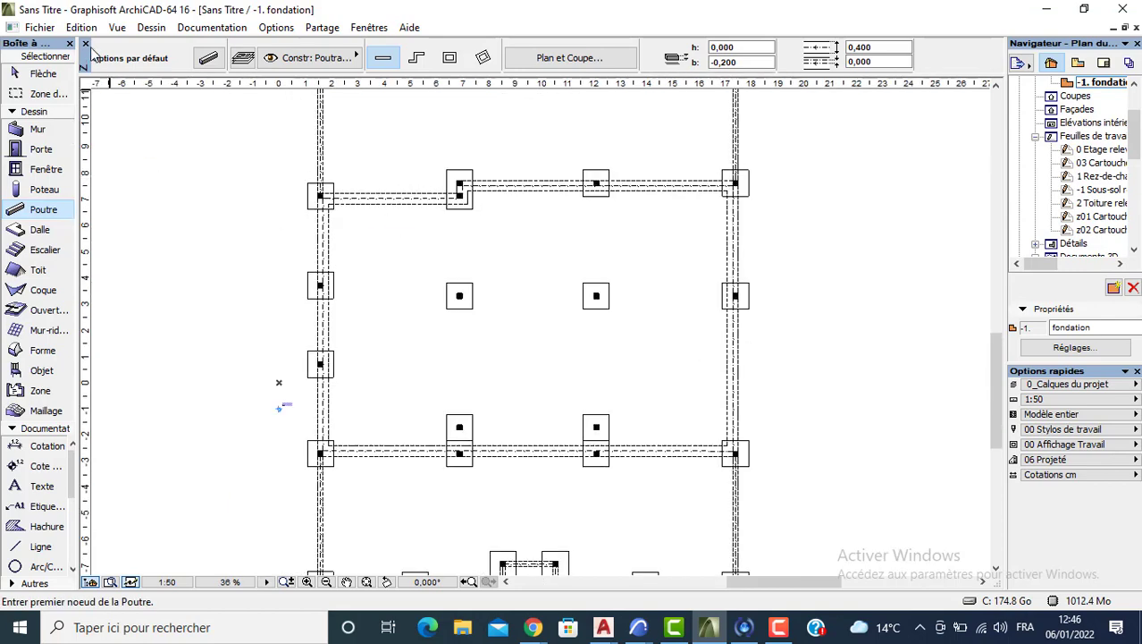
click(617, 66)
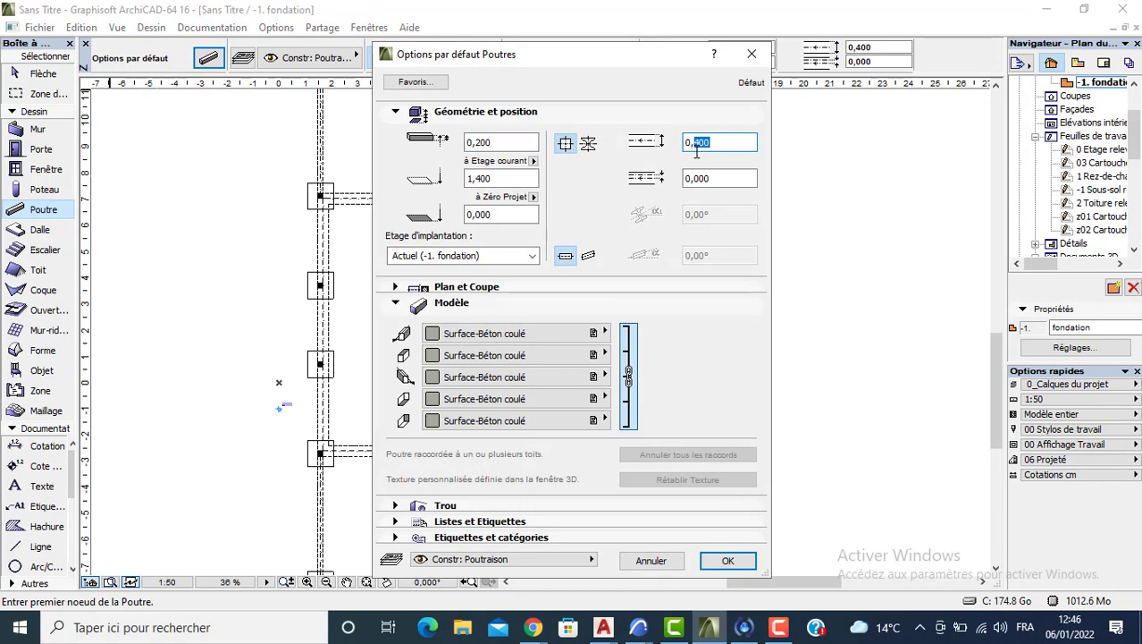
text(0,2)
key(Return)
Draw a 0.2 m wide horizontal beam along the middle bay's interior row, from the right-side column to the leftmost interior column
scroll(324, 300, up, 2)
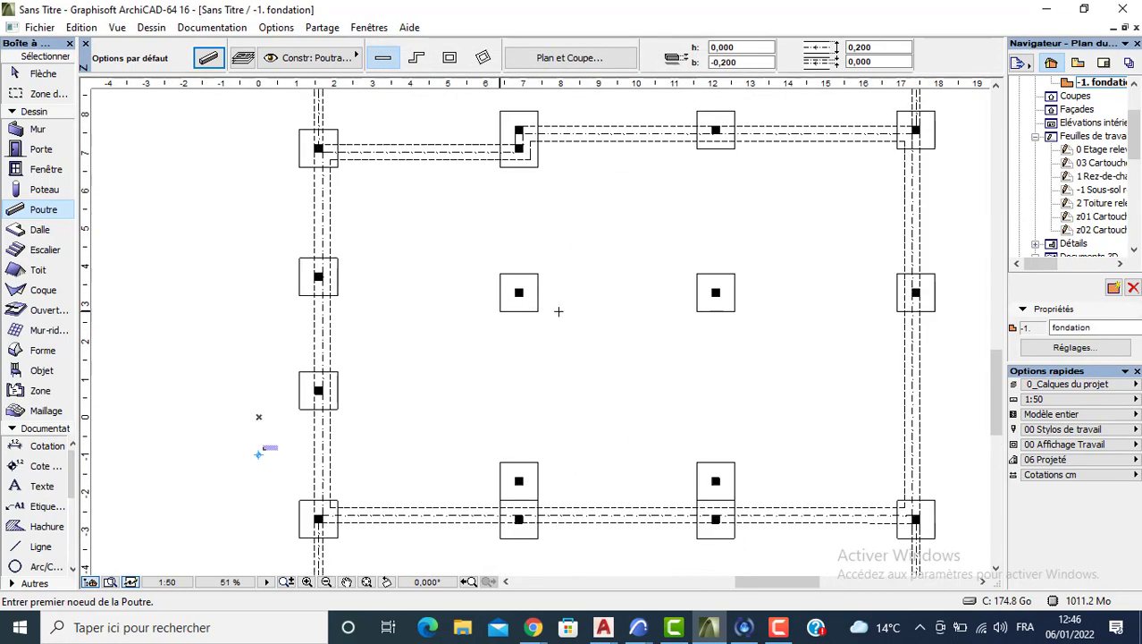
scroll(911, 292, up, 3)
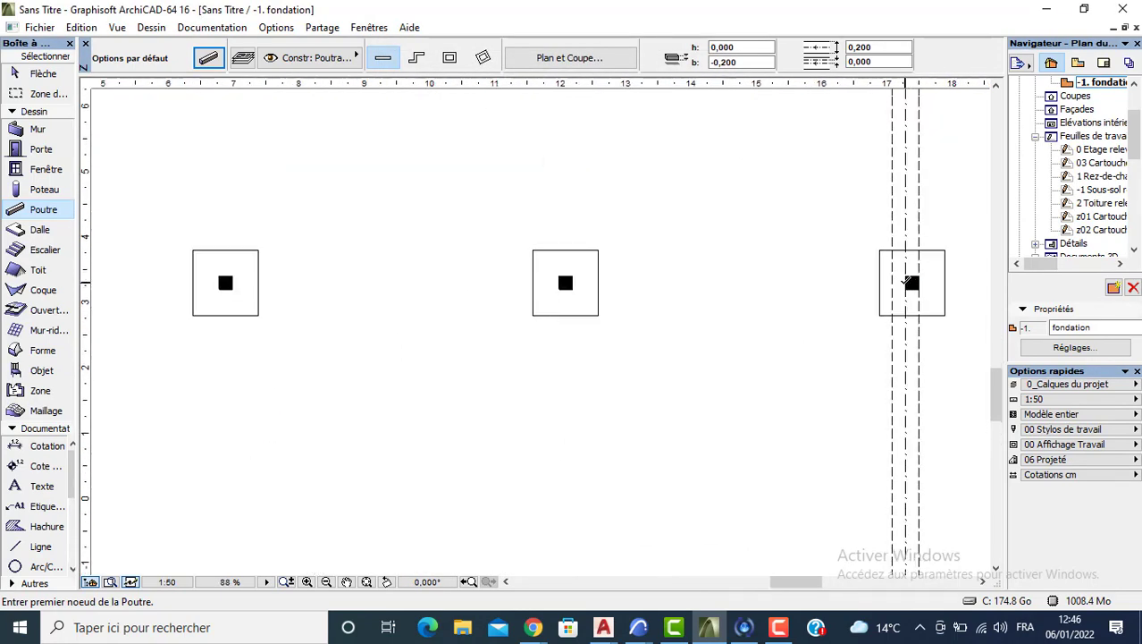
click(911, 284)
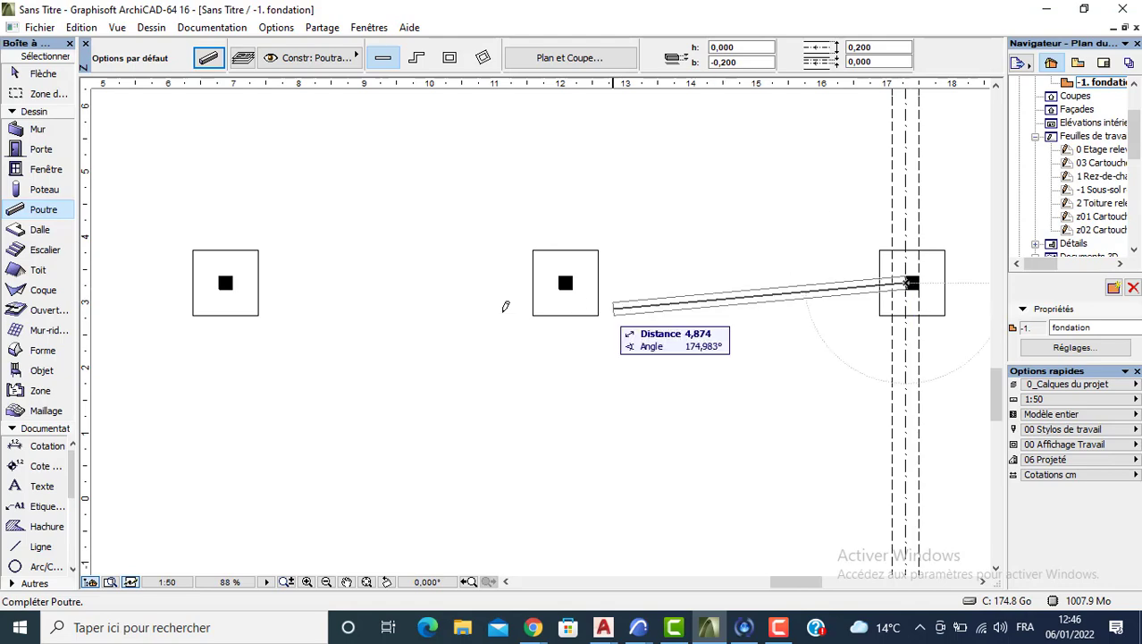
click(235, 281)
scroll(234, 234, down, 2)
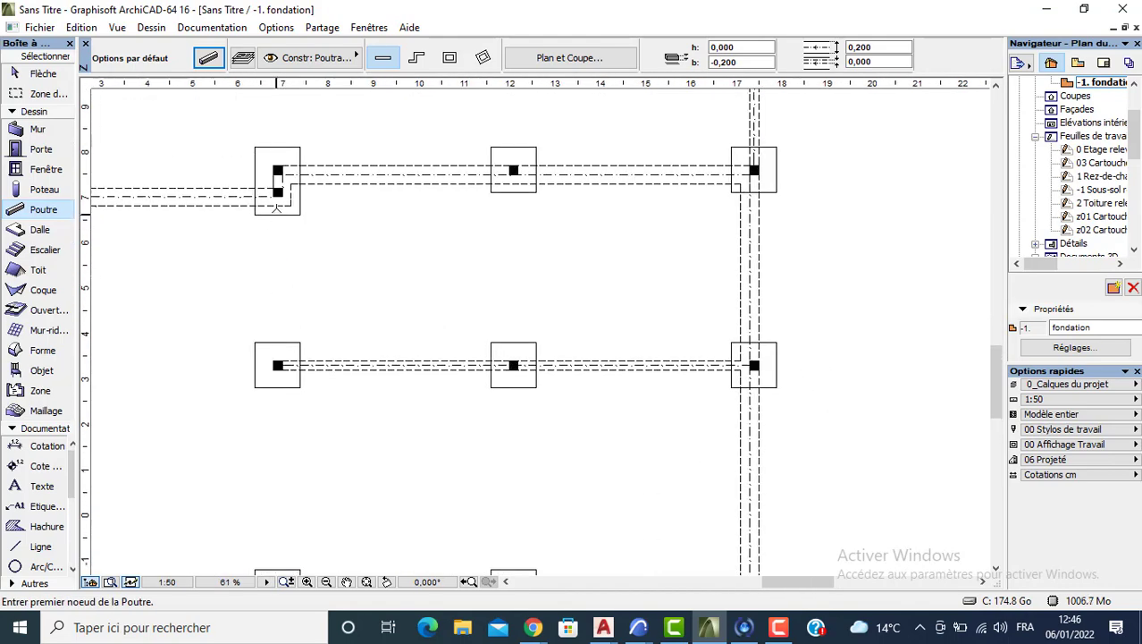
click(278, 193)
middle_drag(277, 335, 304, 223)
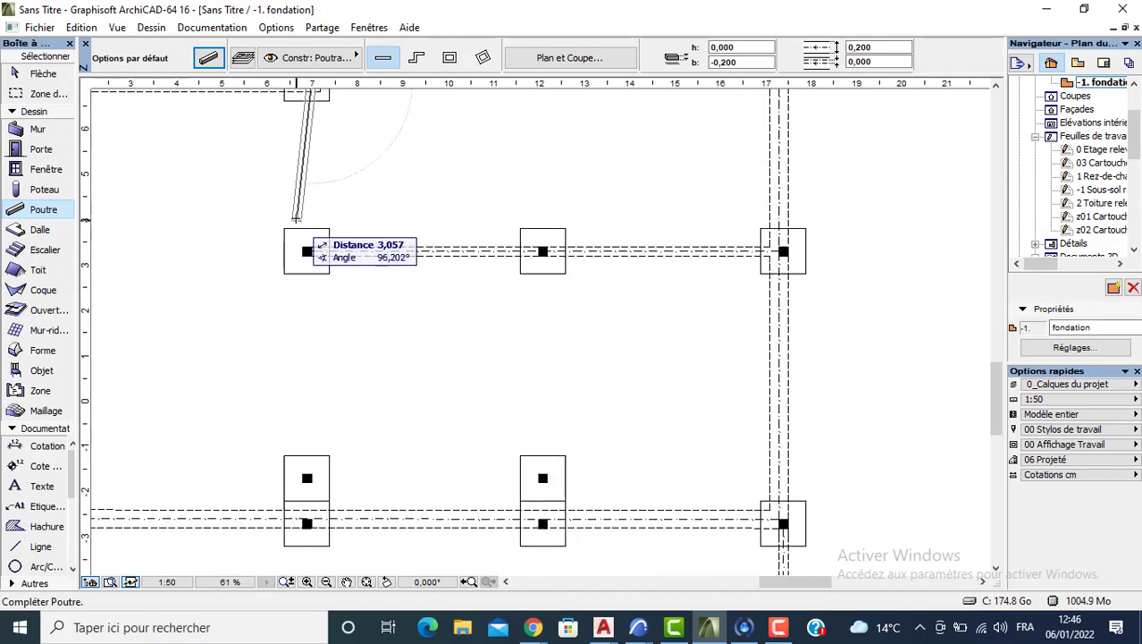
key(Escape)
Draw a 0.2 m wide vertical beam from the upper combined footing's lower column down to the lower column of the combined footing below
middle_drag(308, 91, 316, 170)
scroll(315, 168, up, 2)
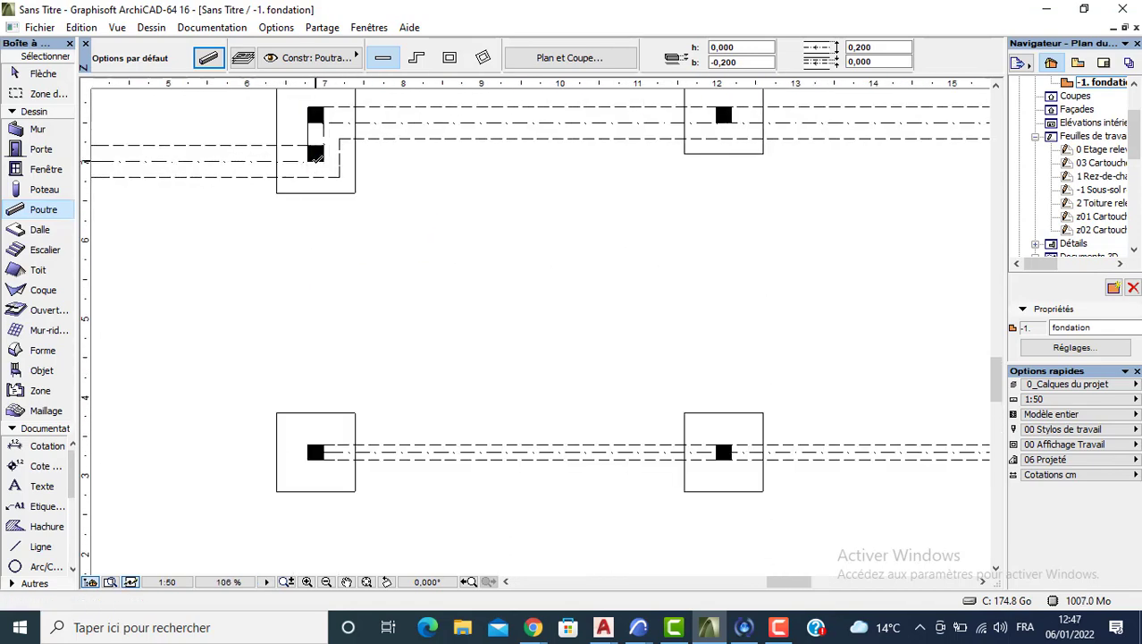
click(316, 161)
scroll(323, 328, down, 2)
middle_drag(329, 398, 290, 98)
middle_drag(301, 474, 289, 331)
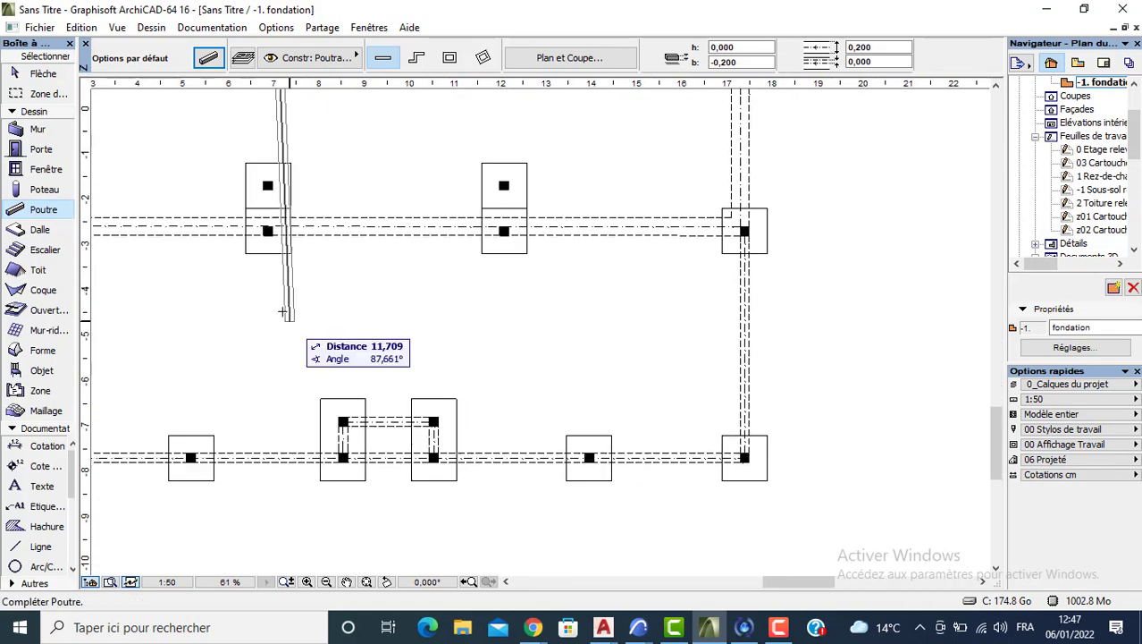
click(268, 223)
Draw 0.2 m wide beams between the two lower combined footings' upper columns and down to the second footing's lower column
click(271, 184)
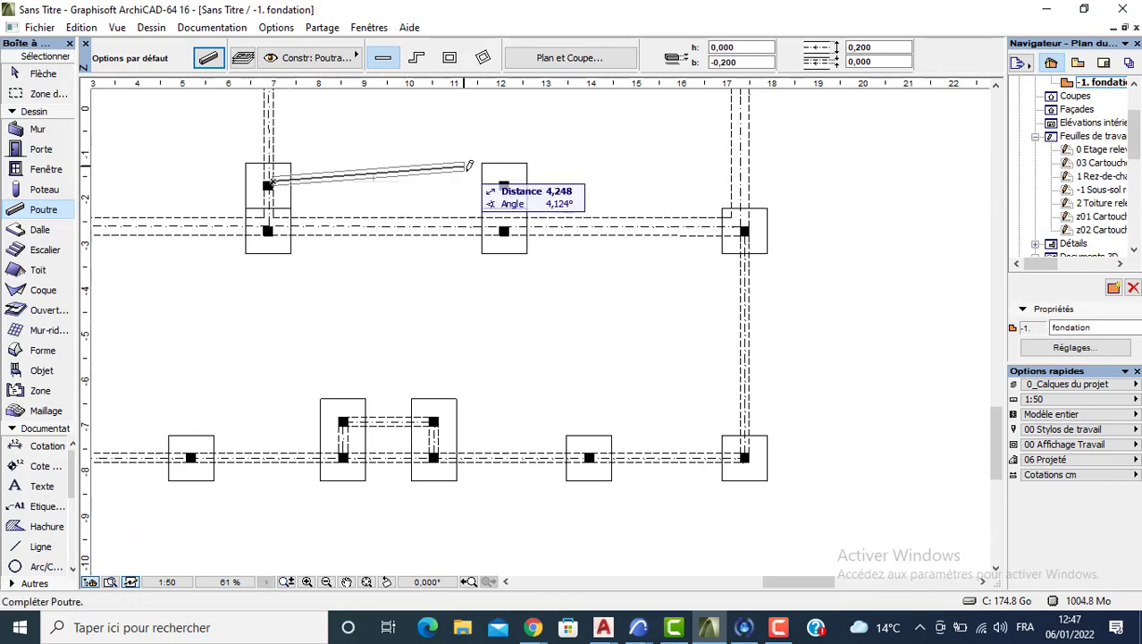
key(Escape)
scroll(274, 188, up, 2)
click(266, 189)
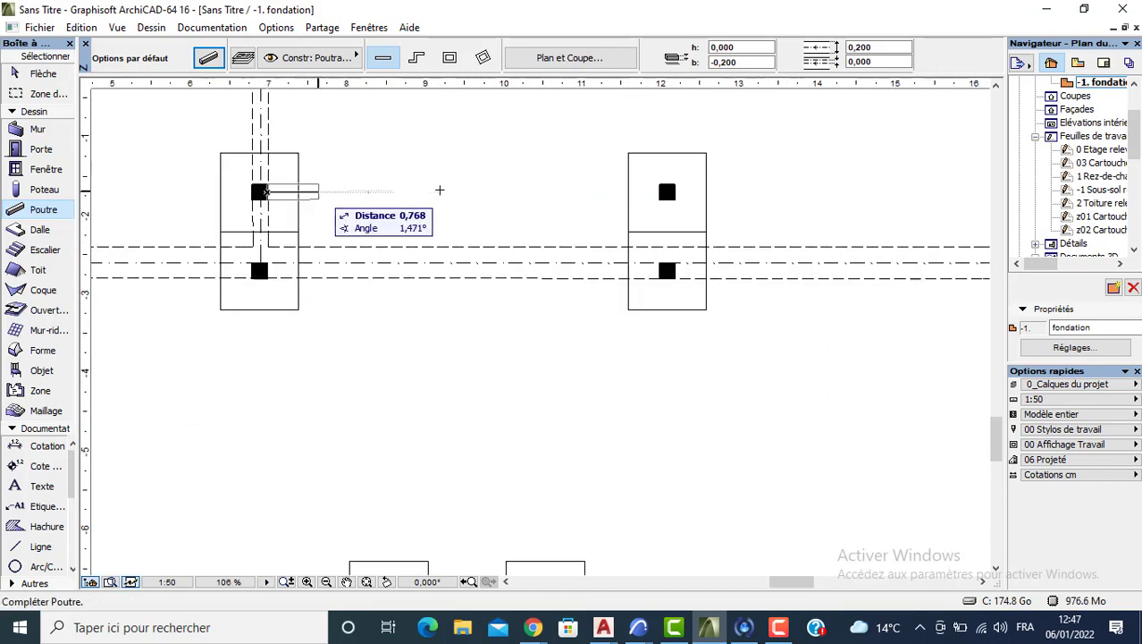
click(668, 190)
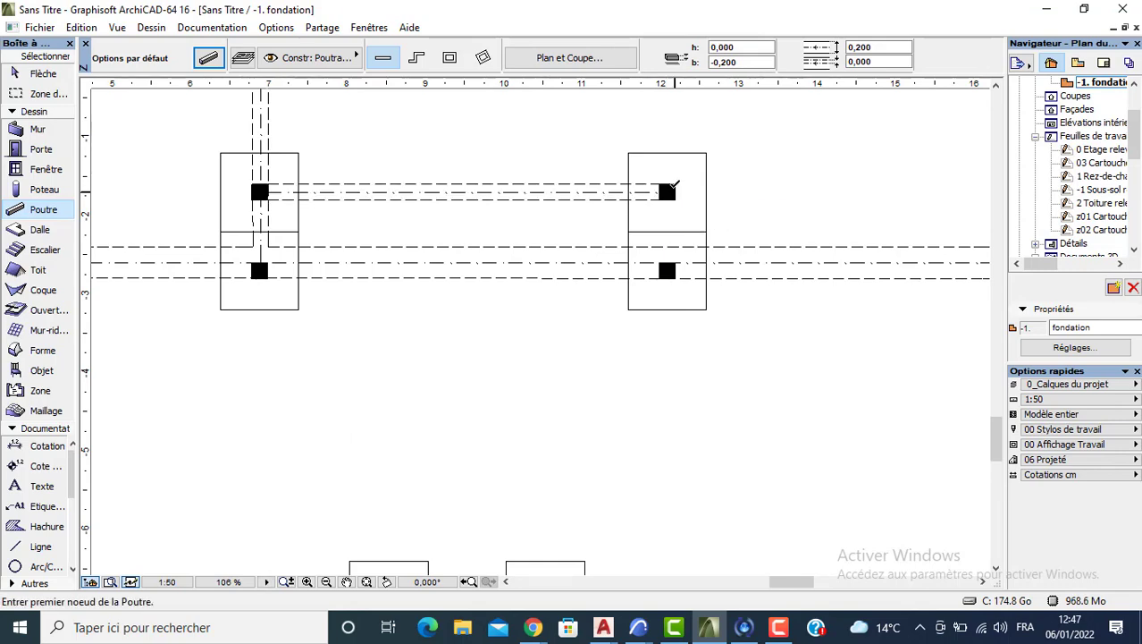
click(668, 190)
click(667, 270)
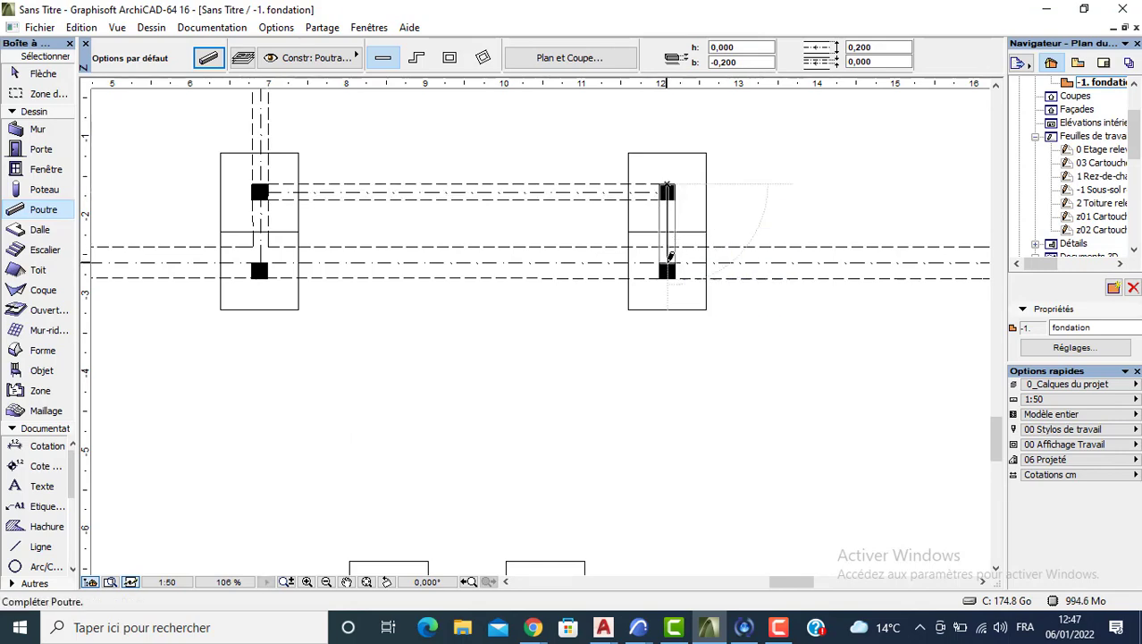
Draw two 0.2 m wide horizontal beams from the middle bay's two intermediate left-side columns to the first interior vertical beam
scroll(366, 208, down, 2)
middle_drag(320, 199, 531, 411)
scroll(289, 305, up, 1)
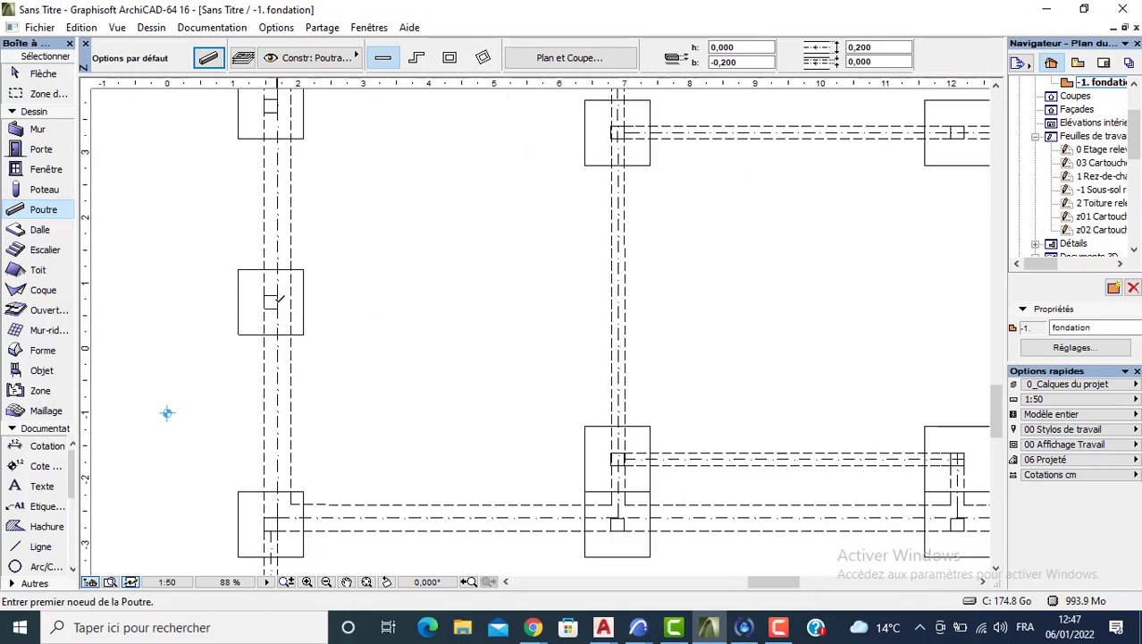
click(278, 303)
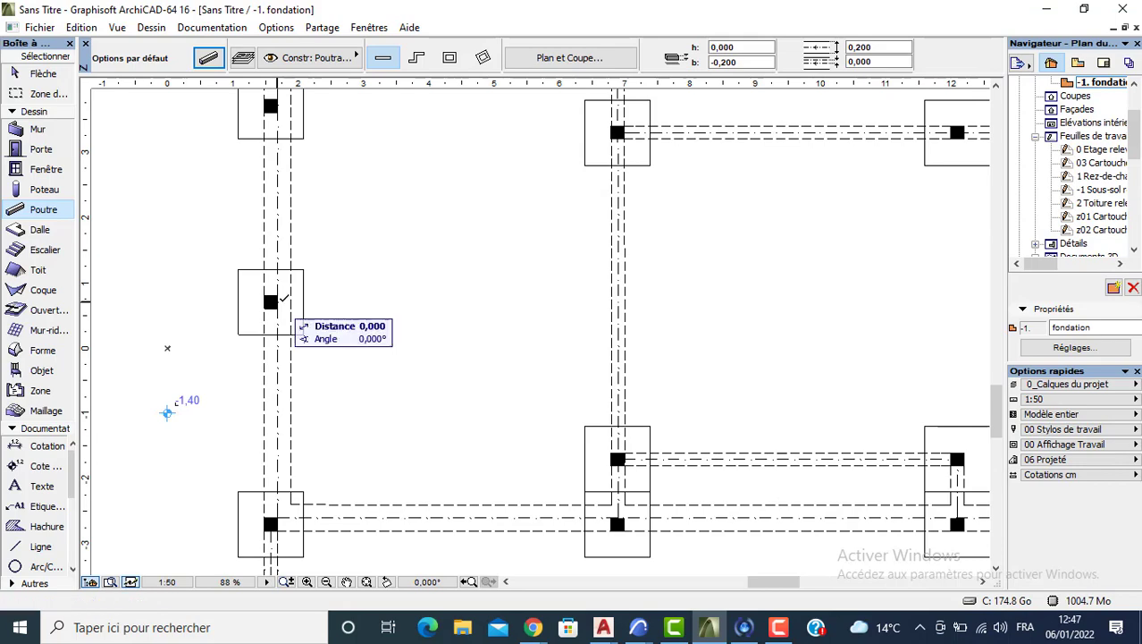
click(613, 304)
middle_drag(432, 170, 438, 279)
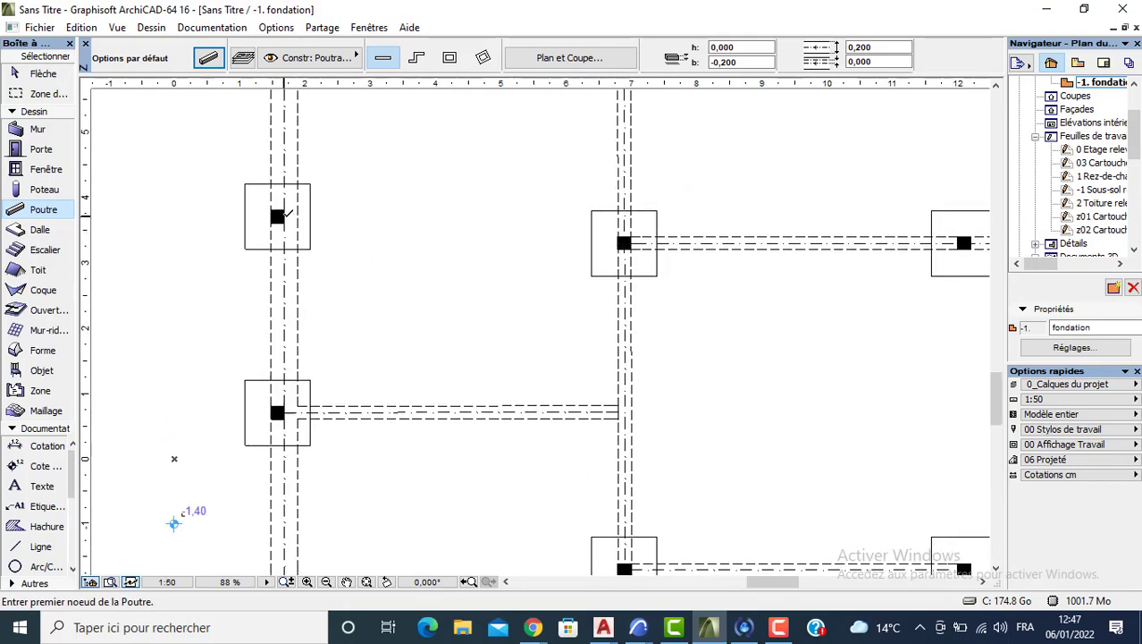
click(279, 217)
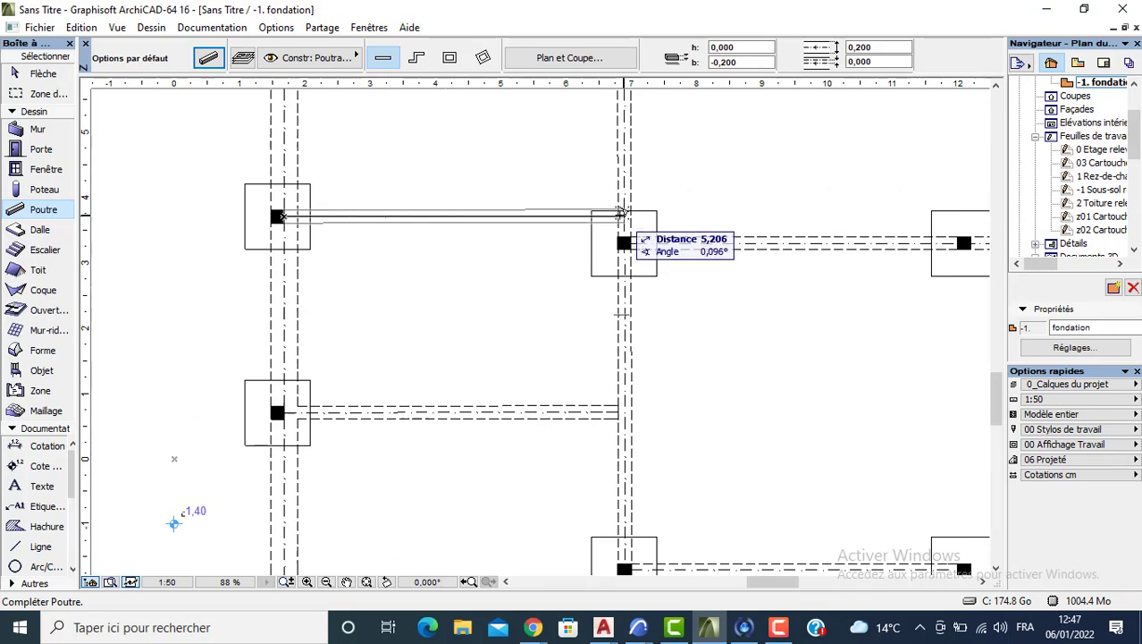
click(623, 213)
scroll(536, 215, up, 2)
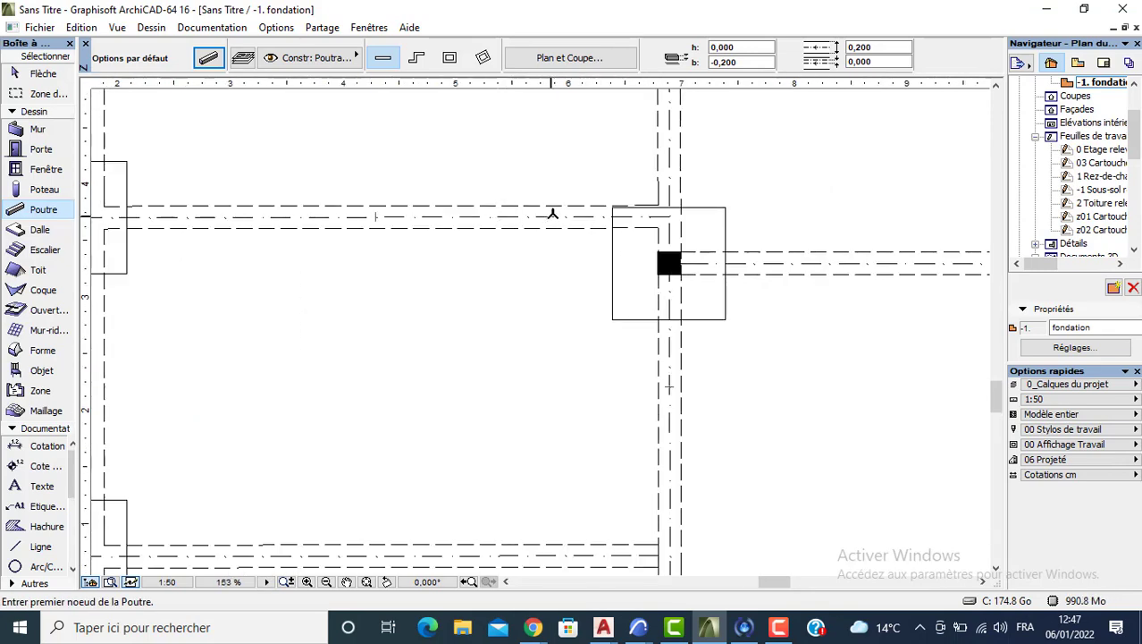
scroll(640, 197, up, 1)
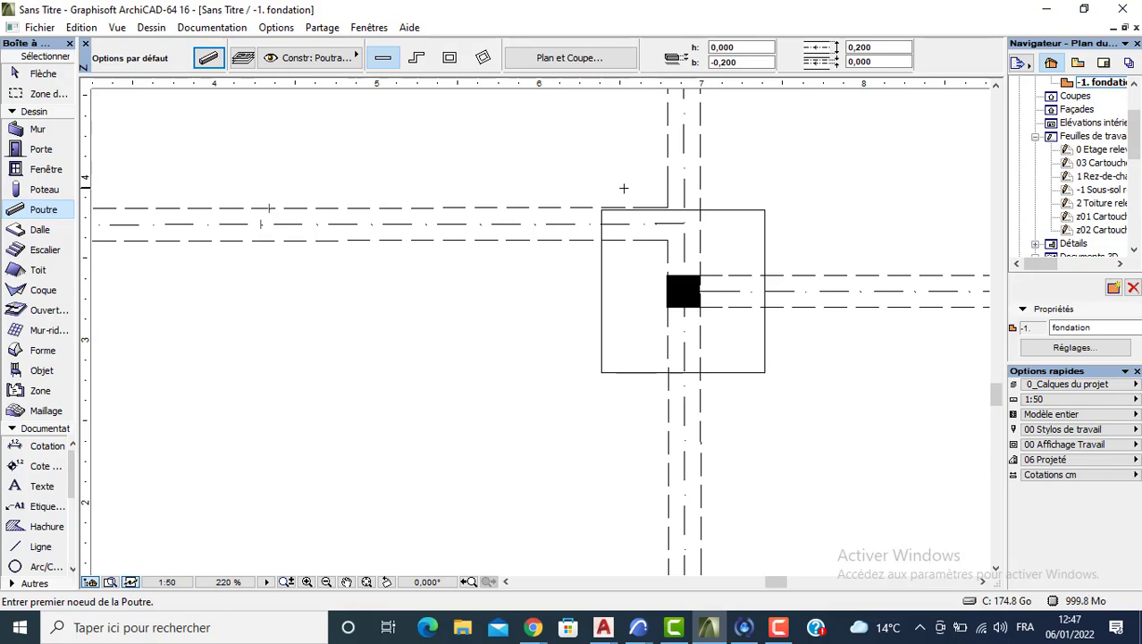
Draw a 0.2 m wide vertical beam from the middle bay's upper-row centre column down to the combined footing's upper column
scroll(536, 224, down, 6)
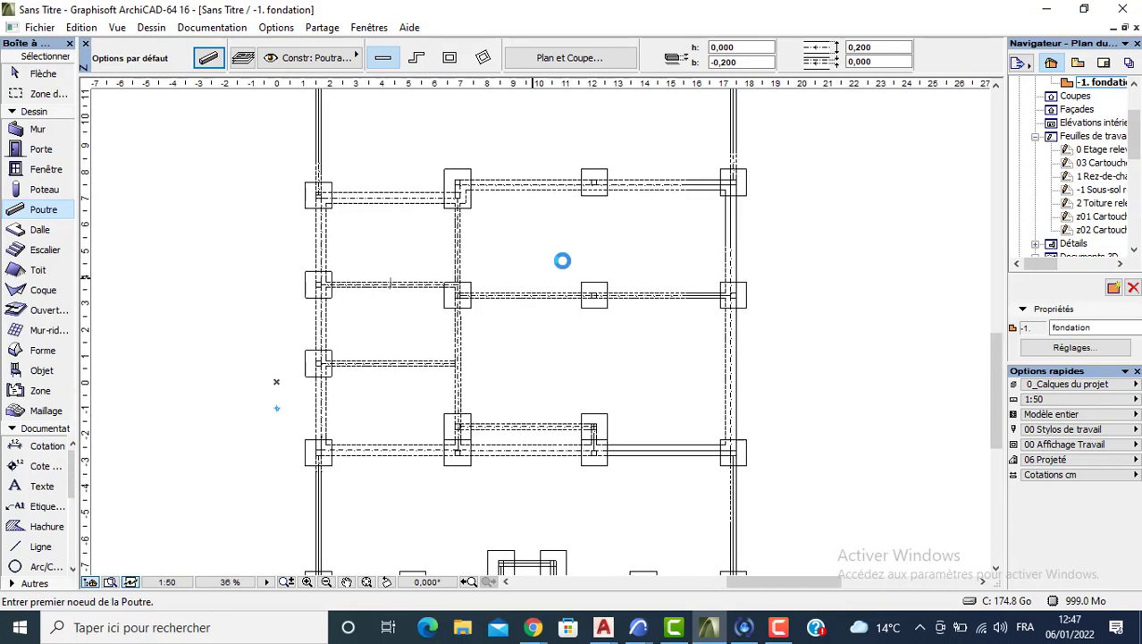
scroll(594, 178, up, 2)
click(596, 174)
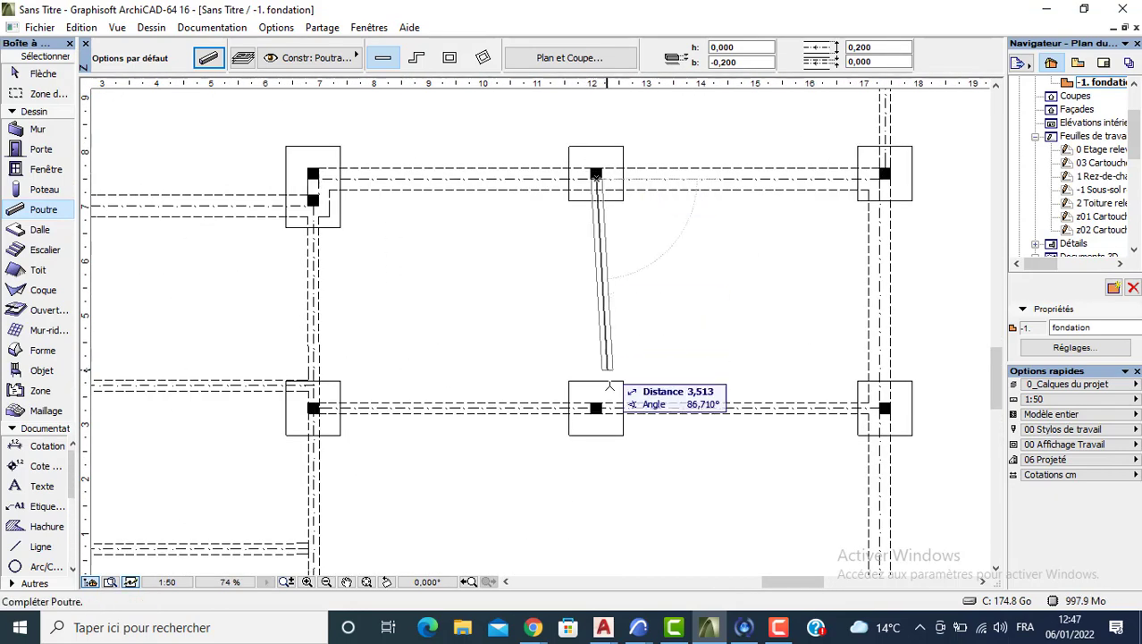
middle_drag(613, 453, 531, 230)
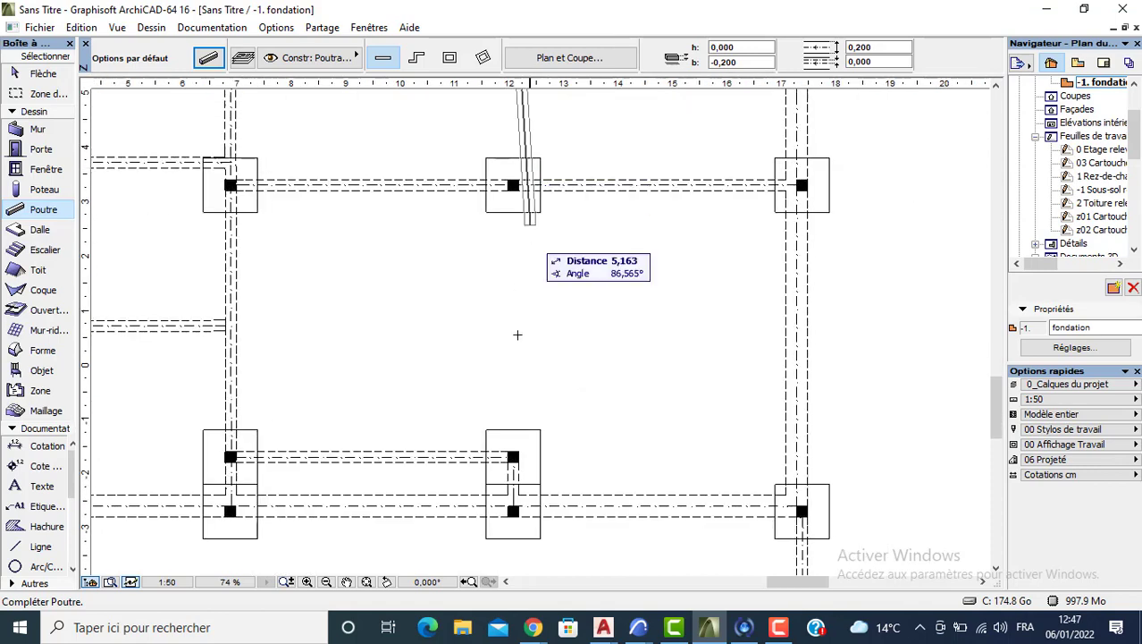
click(514, 447)
scroll(457, 291, down, 2)
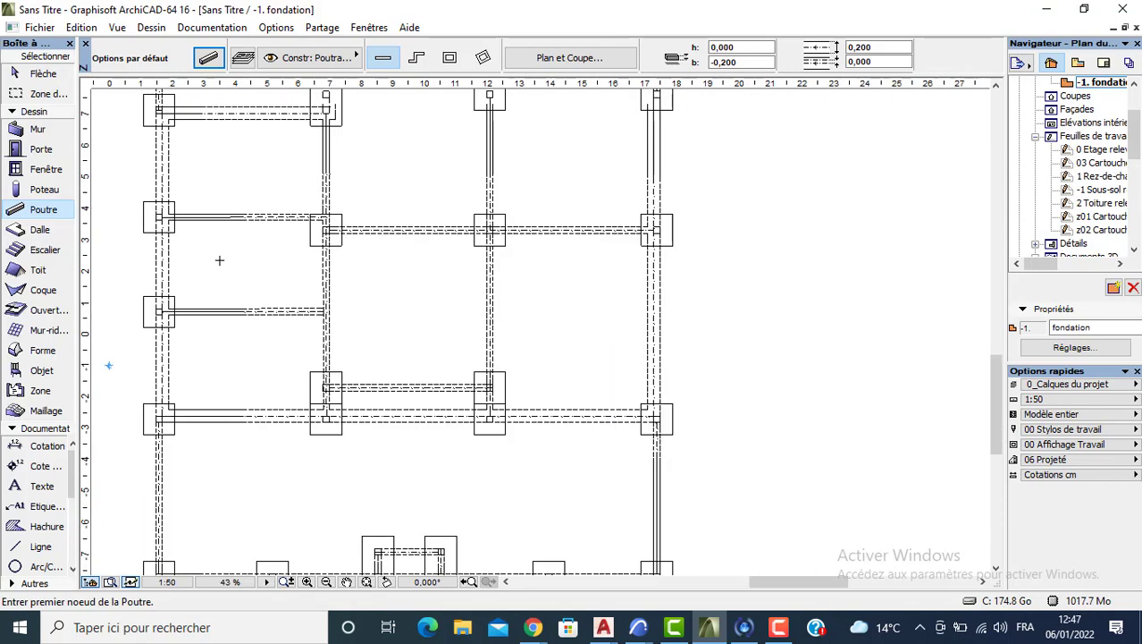
Inspect the footings, columns and beam grid in the 3D view, and return to the foundation floor plan
key(F3)
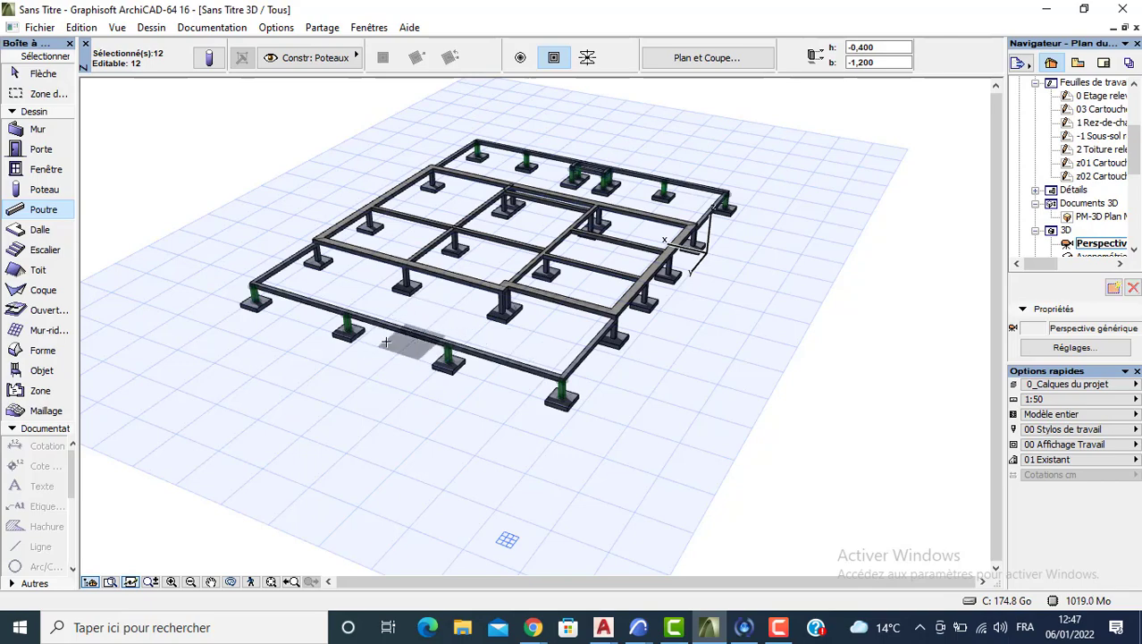
shift+middle_drag(429, 344, 494, 277)
scroll(494, 277, up, 5)
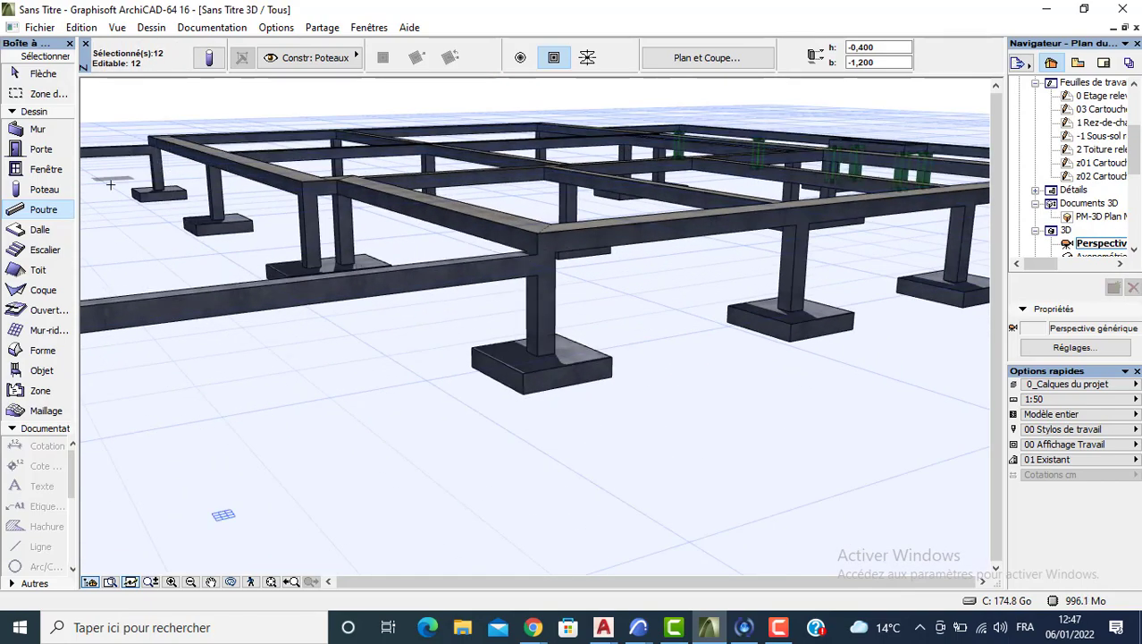
scroll(98, 209, down, 4)
shift+middle_drag(387, 268, 573, 382)
key(F2)
Activate the rectangular Slab tool and accept its default settings with a 0.2 m thickness
scroll(429, 320, down, 4)
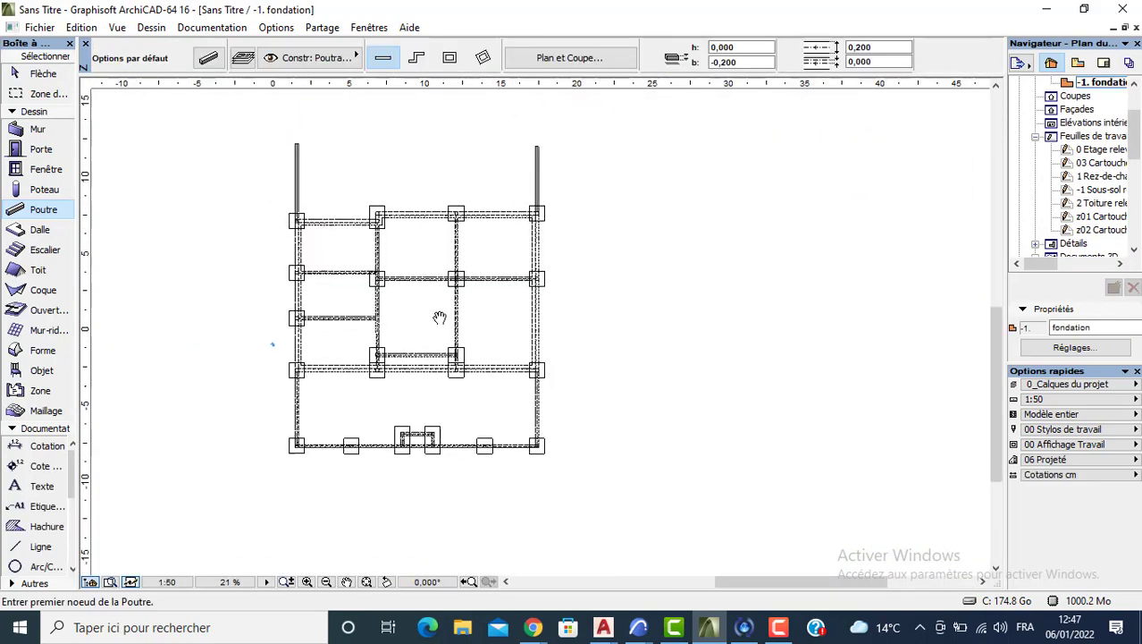
middle_drag(439, 316, 472, 283)
scroll(472, 283, up, 1)
click(40, 230)
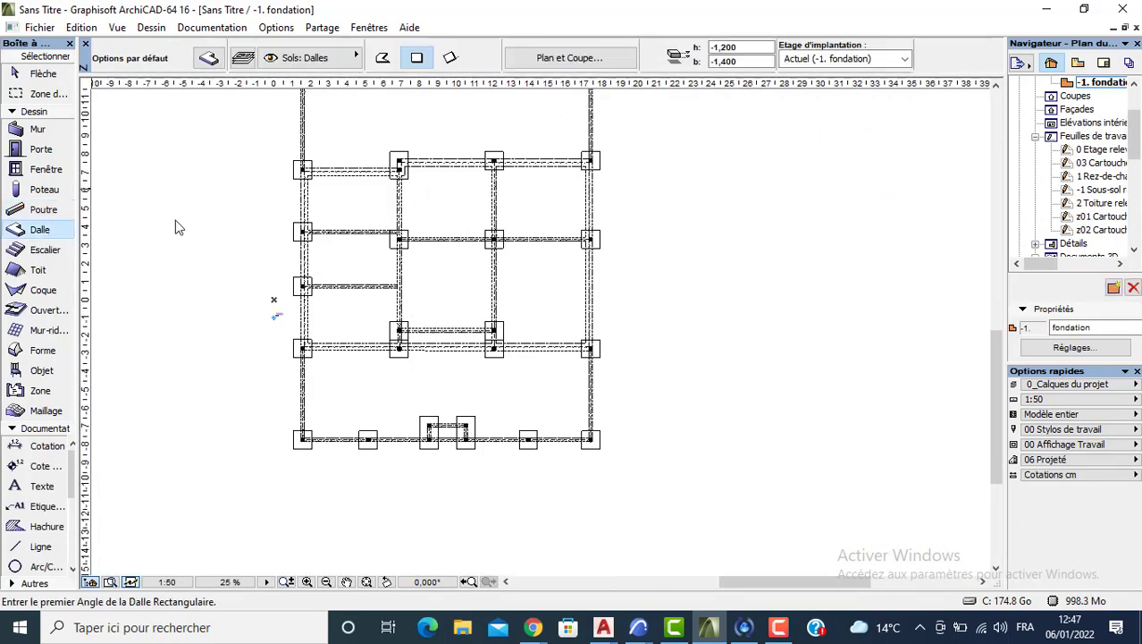
key(ctrl+t)
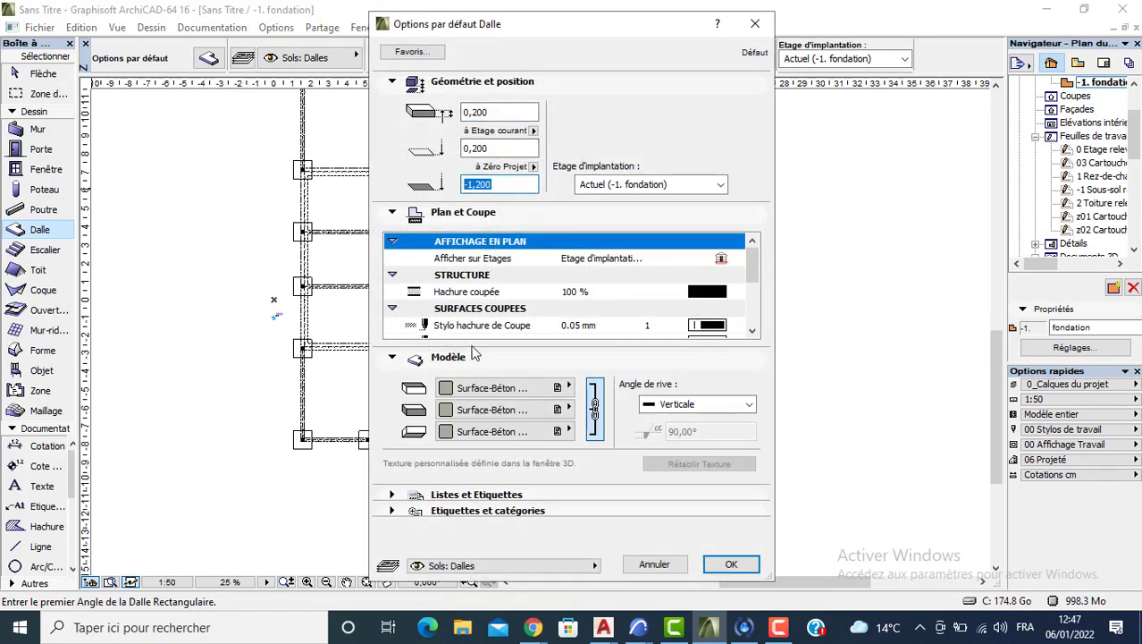
key(Return)
Draw a rectangular slab over the lower bay, from its lower-left corner column to the right-side column of the row above
scroll(328, 414, up, 5)
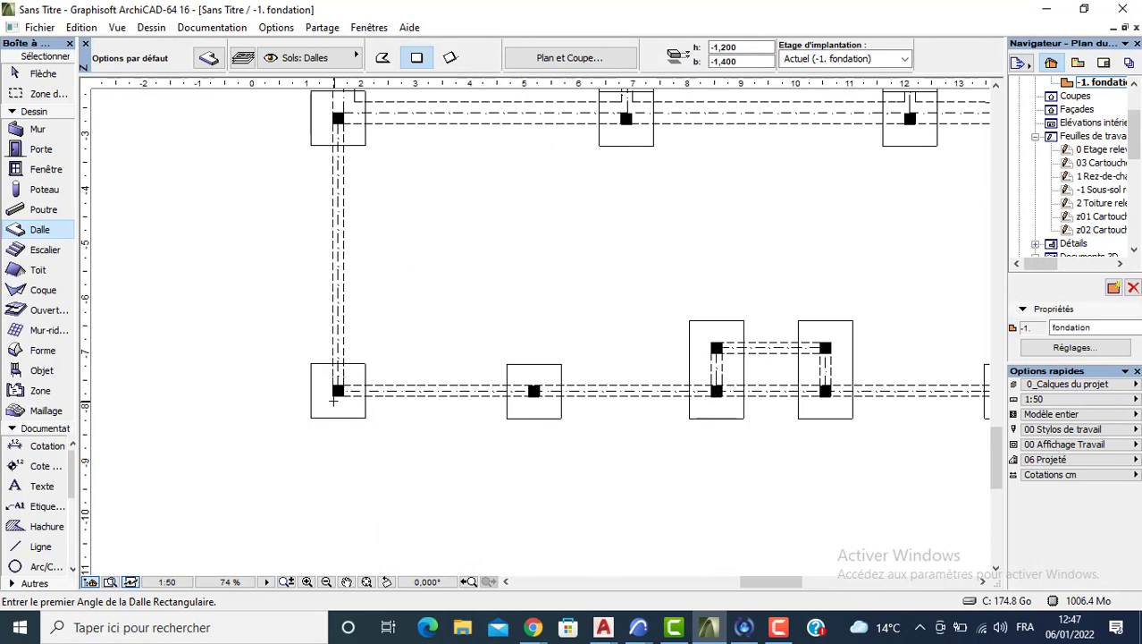
click(336, 390)
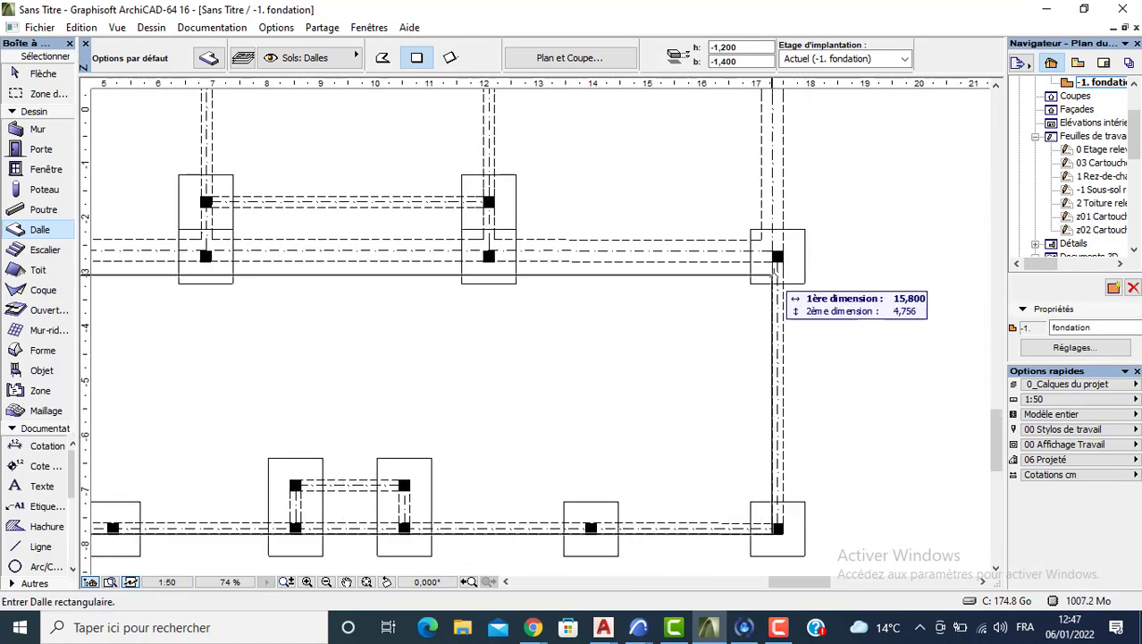
click(784, 261)
scroll(499, 230, down, 2)
middle_drag(327, 258, 400, 306)
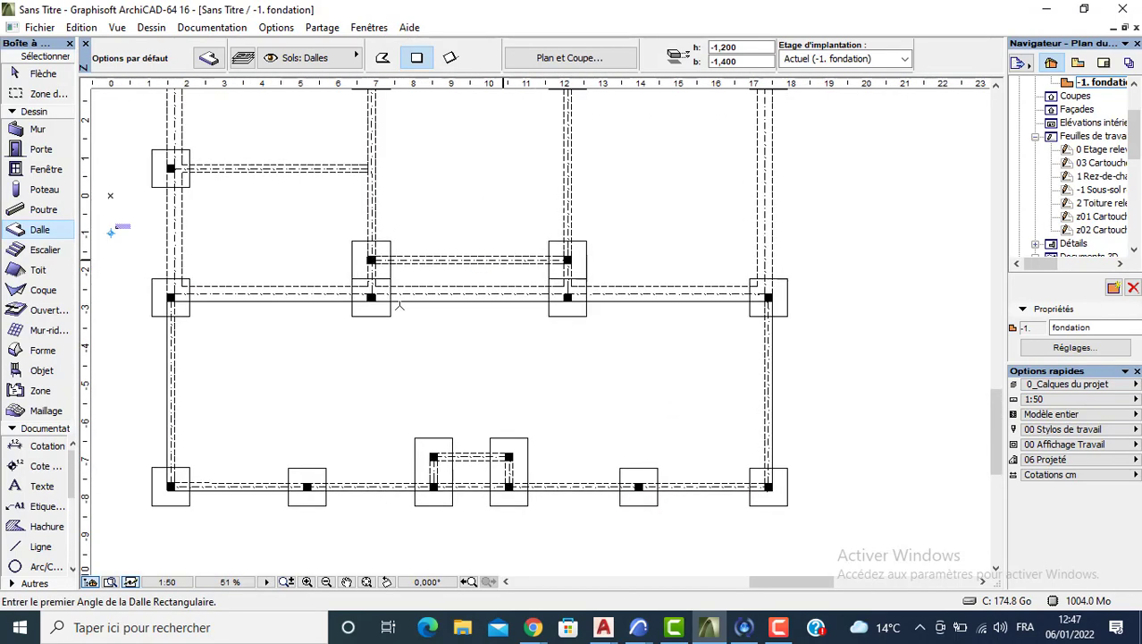
scroll(400, 304, up, 3)
middle_drag(699, 292, 623, 316)
scroll(594, 326, up, 6)
scroll(571, 324, down, 7)
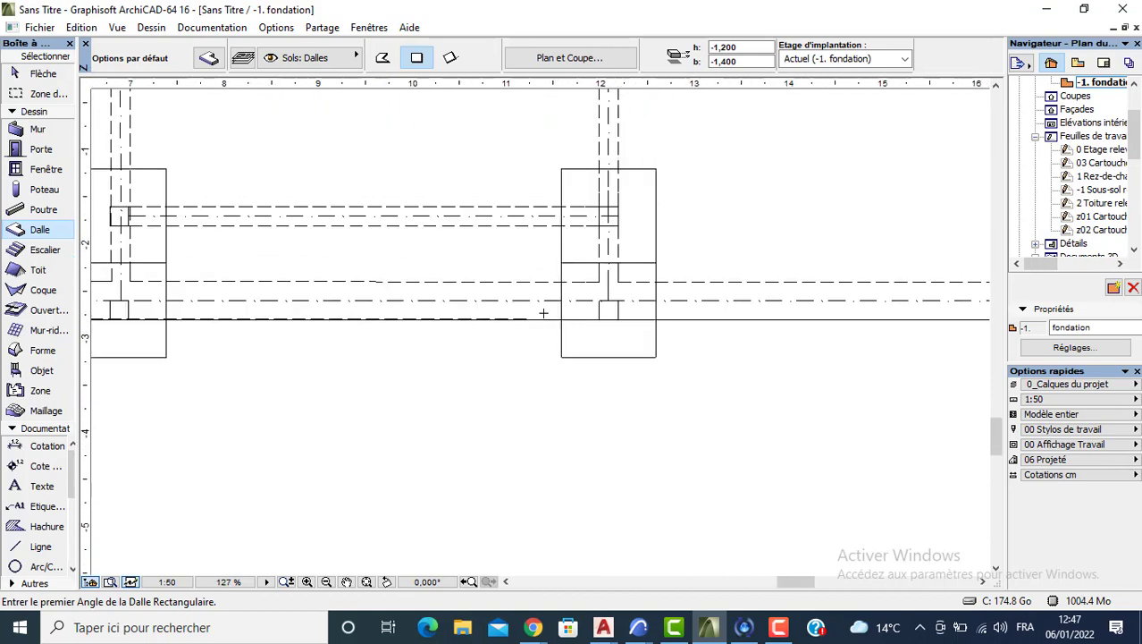
Draw a rectangular slab over the upper bay, from the top-right column's outer corner to the combined footing's upper column
middle_drag(467, 250, 550, 400)
scroll(476, 324, down, 3)
middle_drag(408, 284, 425, 500)
middle_drag(501, 252, 462, 343)
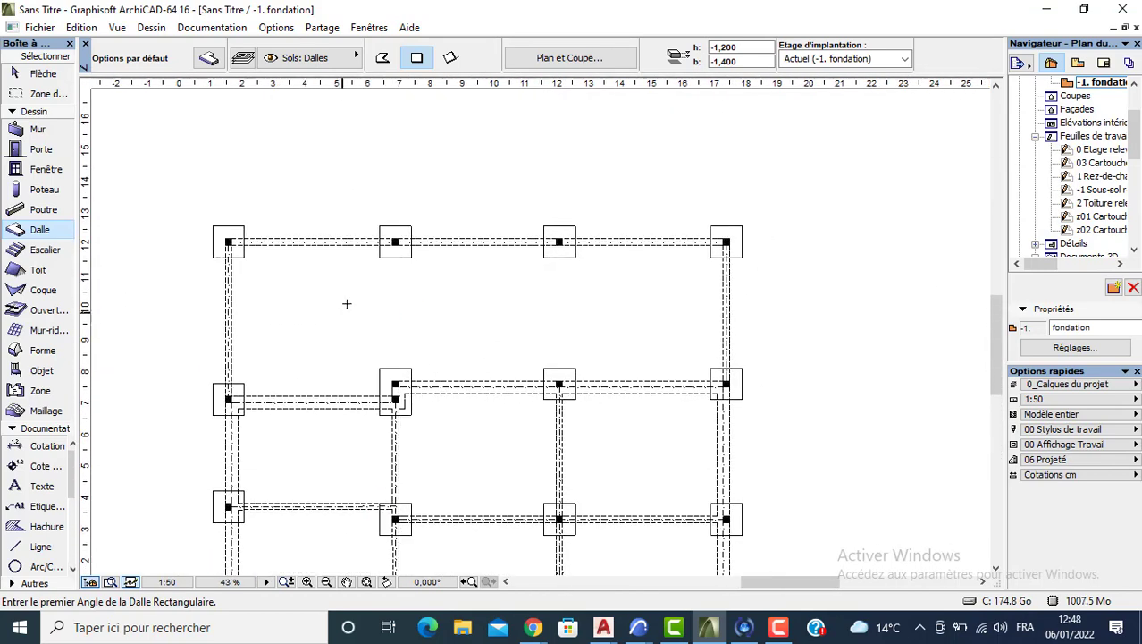
scroll(722, 240, up, 2)
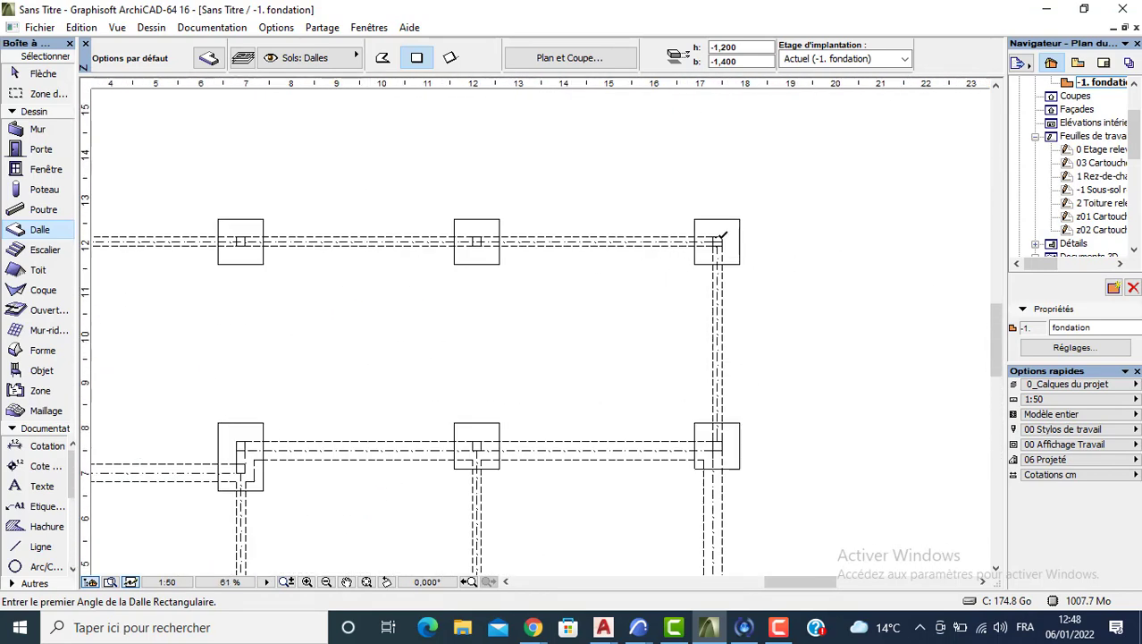
click(722, 240)
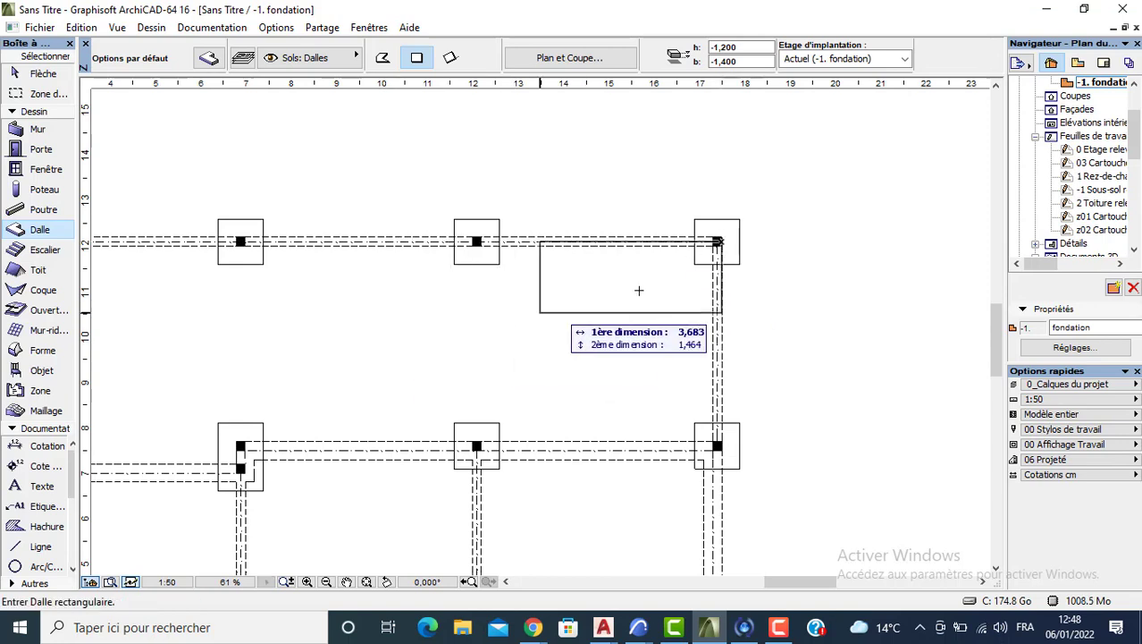
key(Escape)
click(722, 240)
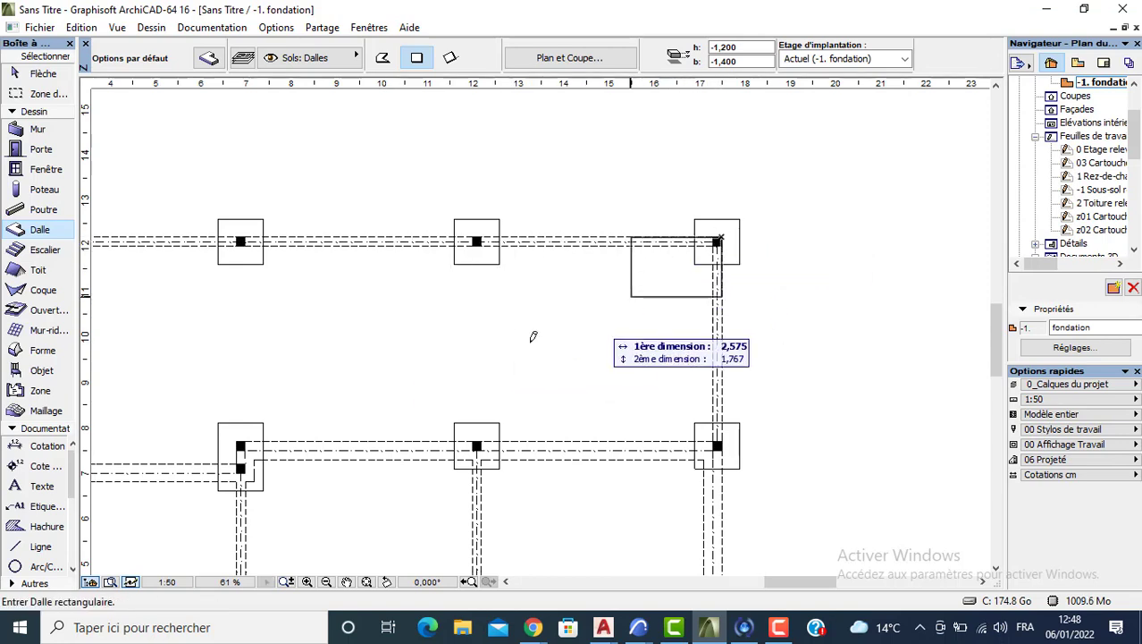
click(240, 444)
key(Escape)
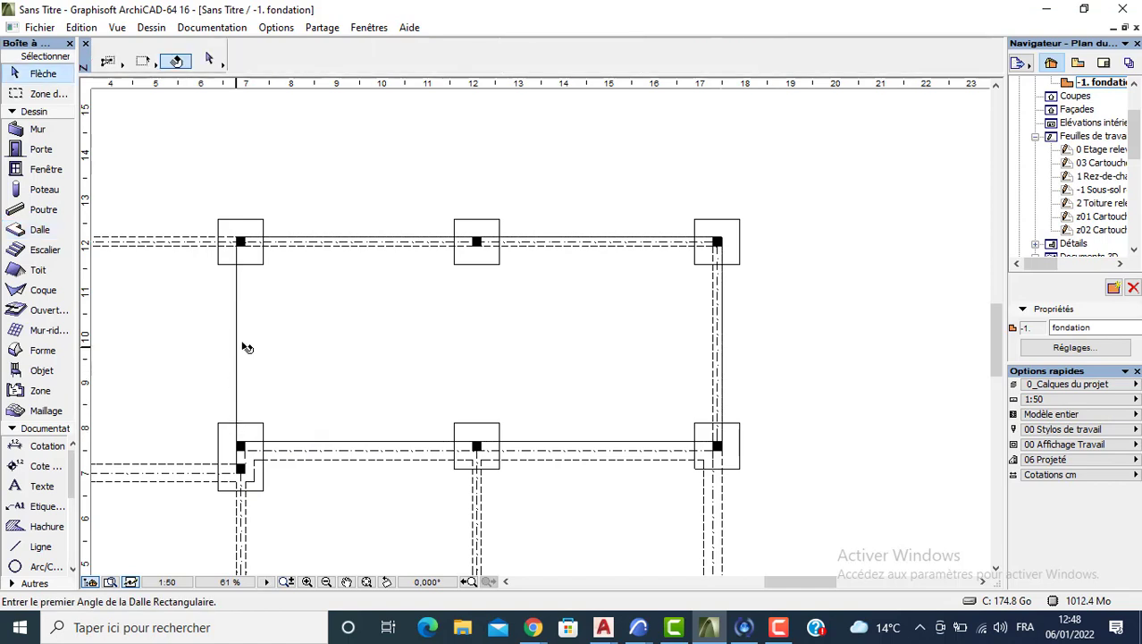
Extend the upper slab over the rest of the bay by adding a rectangle about 5.3 by 5 m, reaching the left-side column
click(240, 282)
click(237, 237)
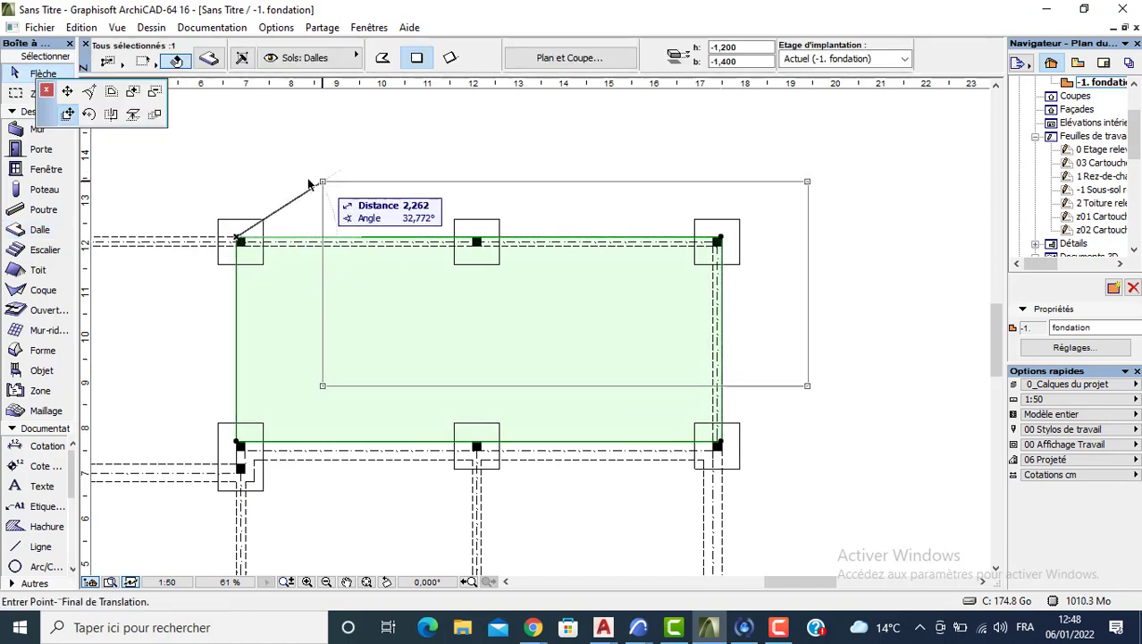
click(134, 92)
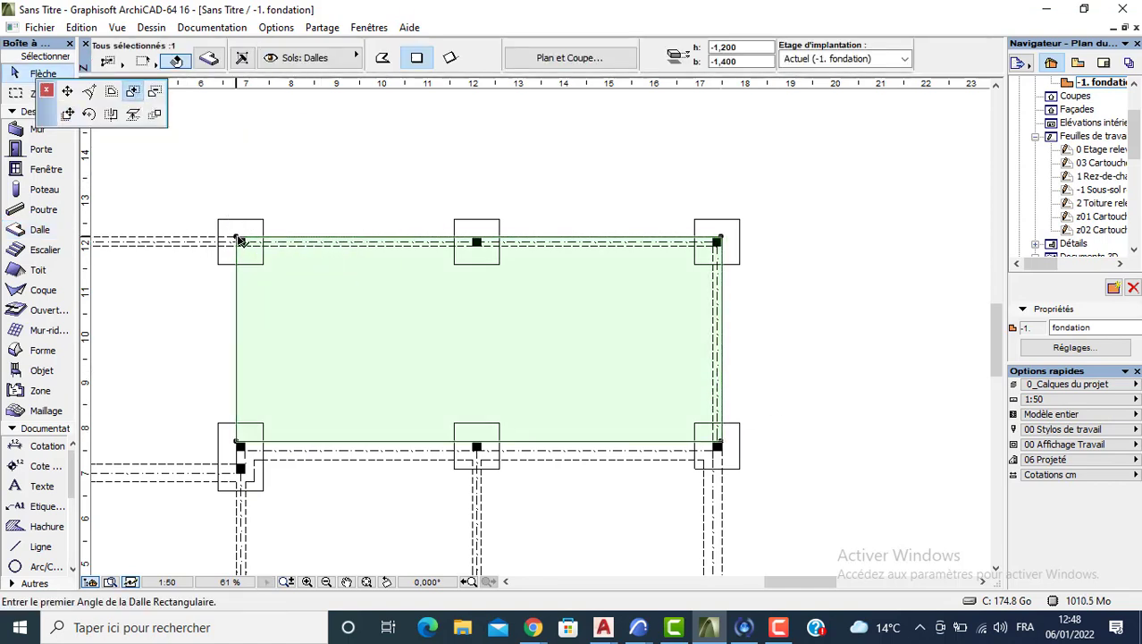
click(237, 237)
middle_drag(193, 357, 372, 278)
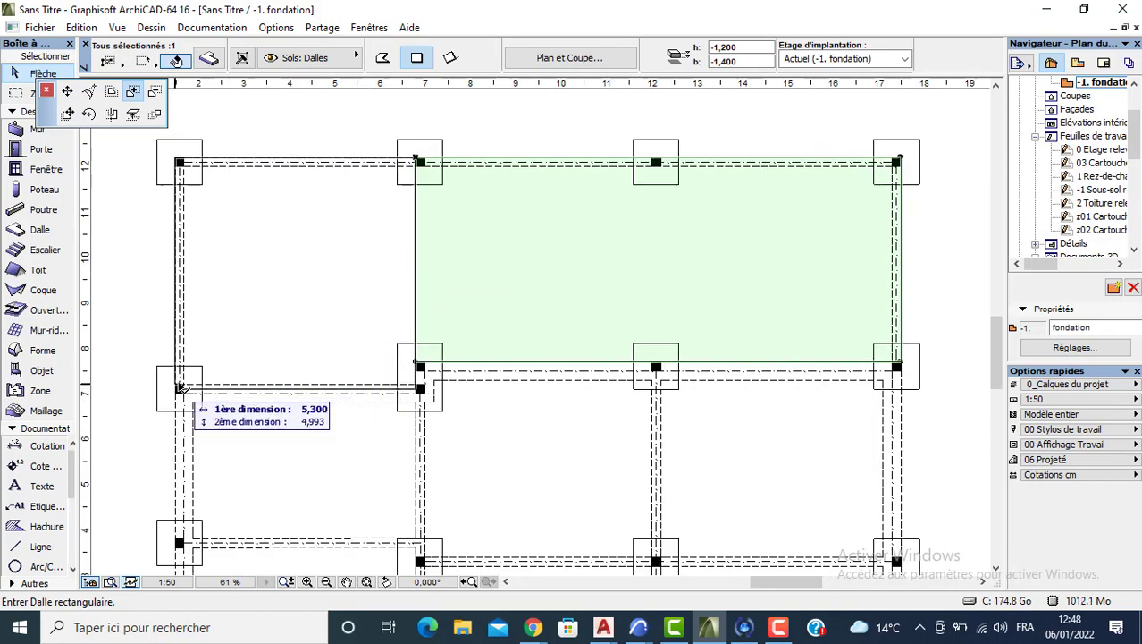
click(179, 389)
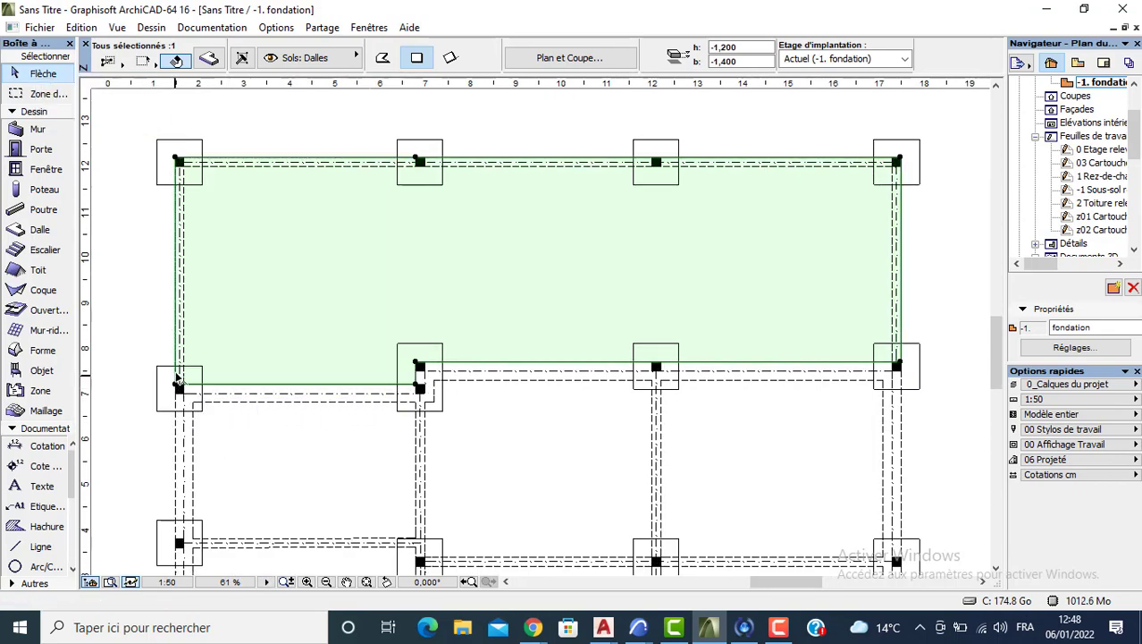
Set the default slab's elevation relative to project zero to 0.2 m
key(Escape)
scroll(382, 332, down, 4)
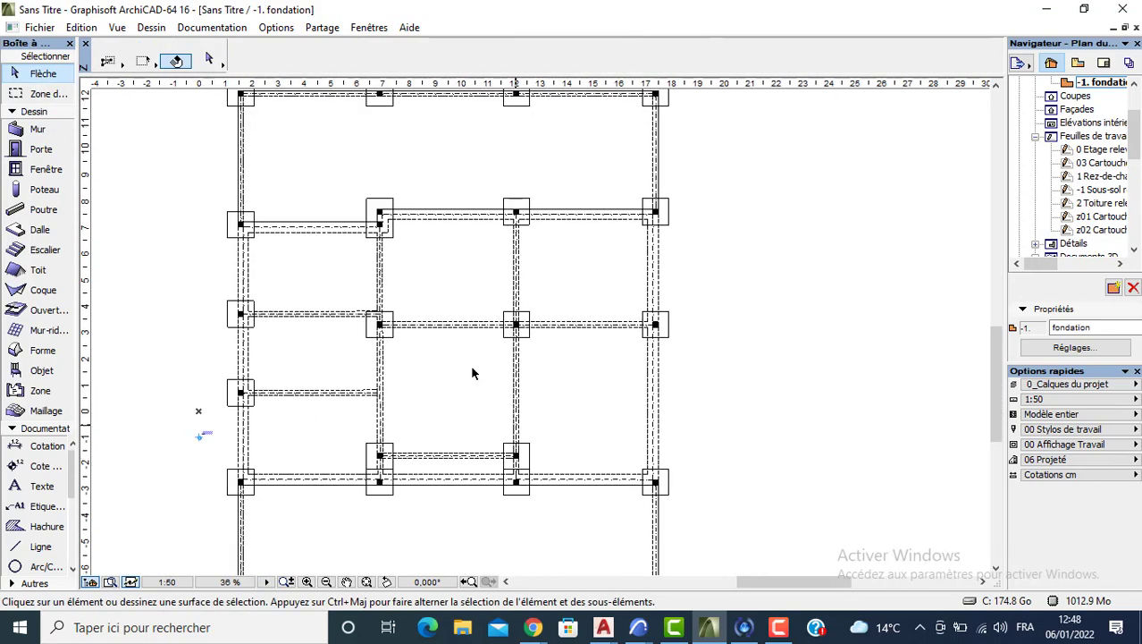
click(45, 230)
key(ctrl+t)
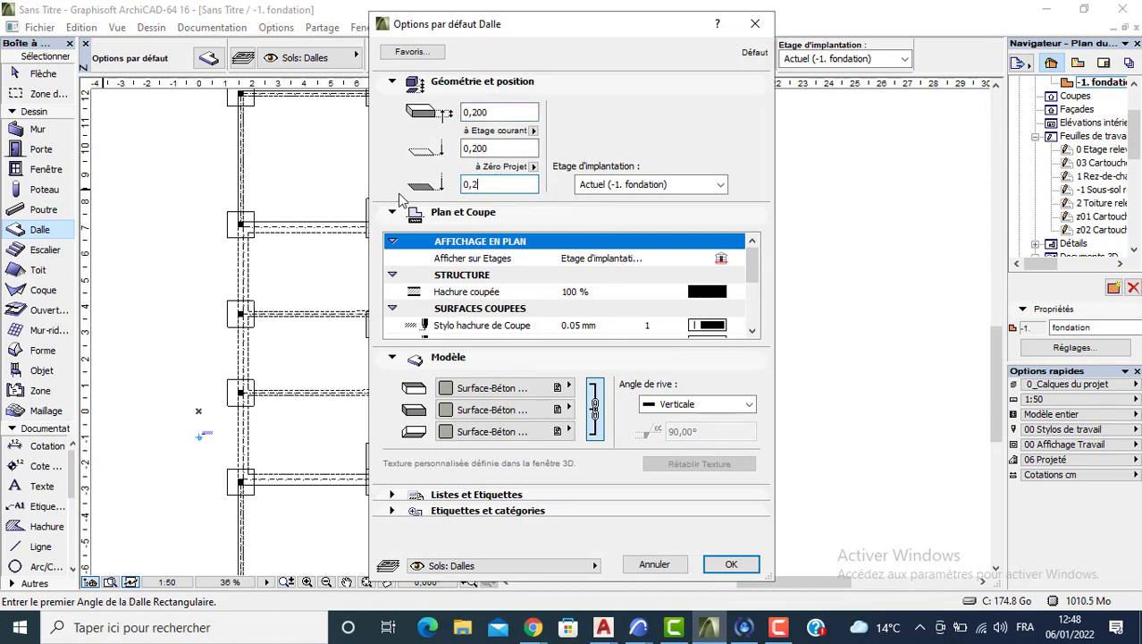
text(0,2)
key(Return)
key(Escape)
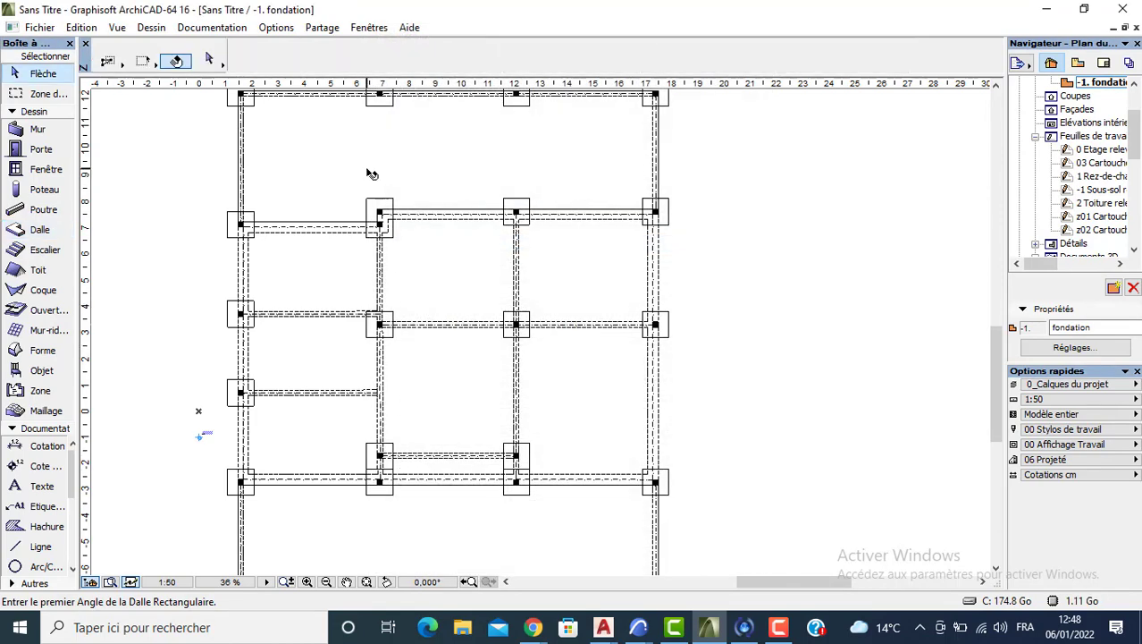
Select the upper-bay and lower-bay slabs and set their elevation relative to project zero to 0 m
click(366, 168)
shift+click(321, 537)
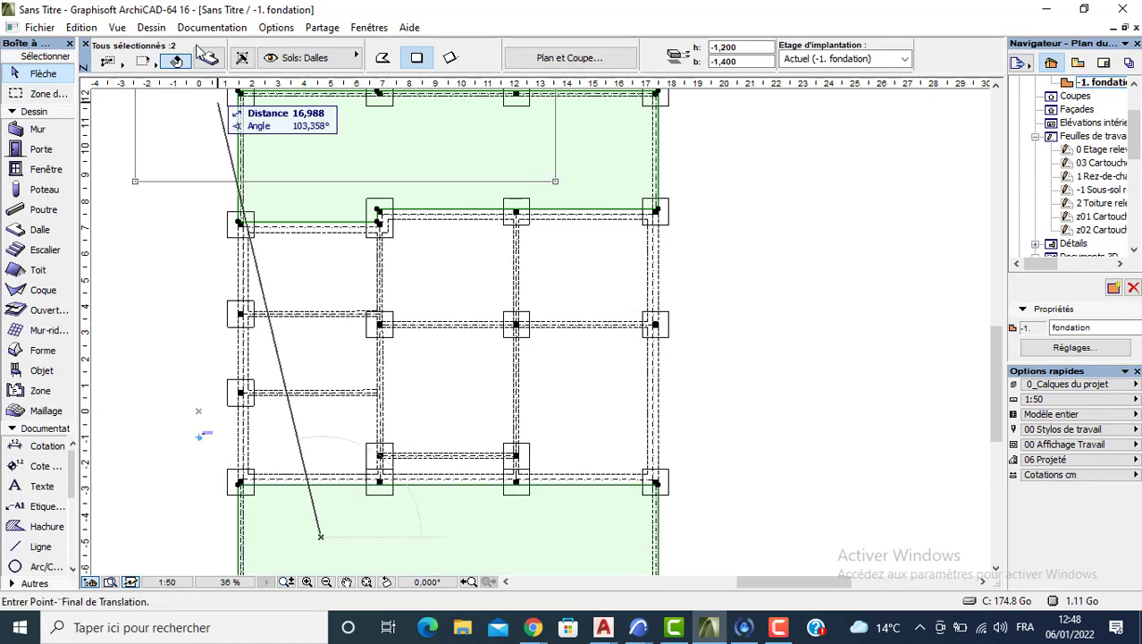
click(212, 69)
click(210, 59)
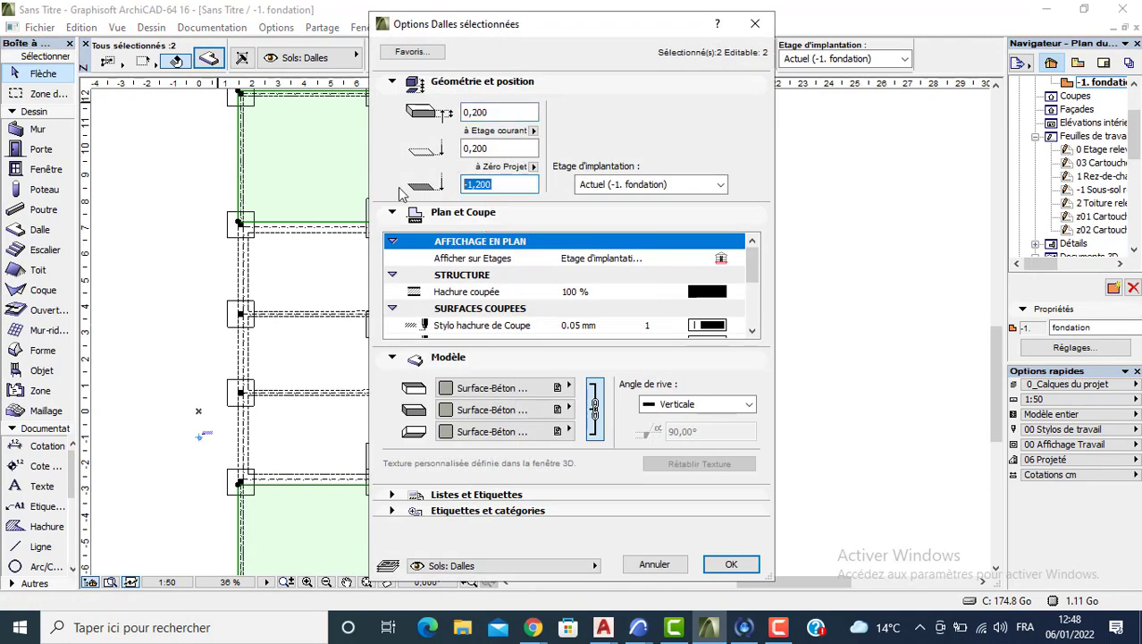
key(Return)
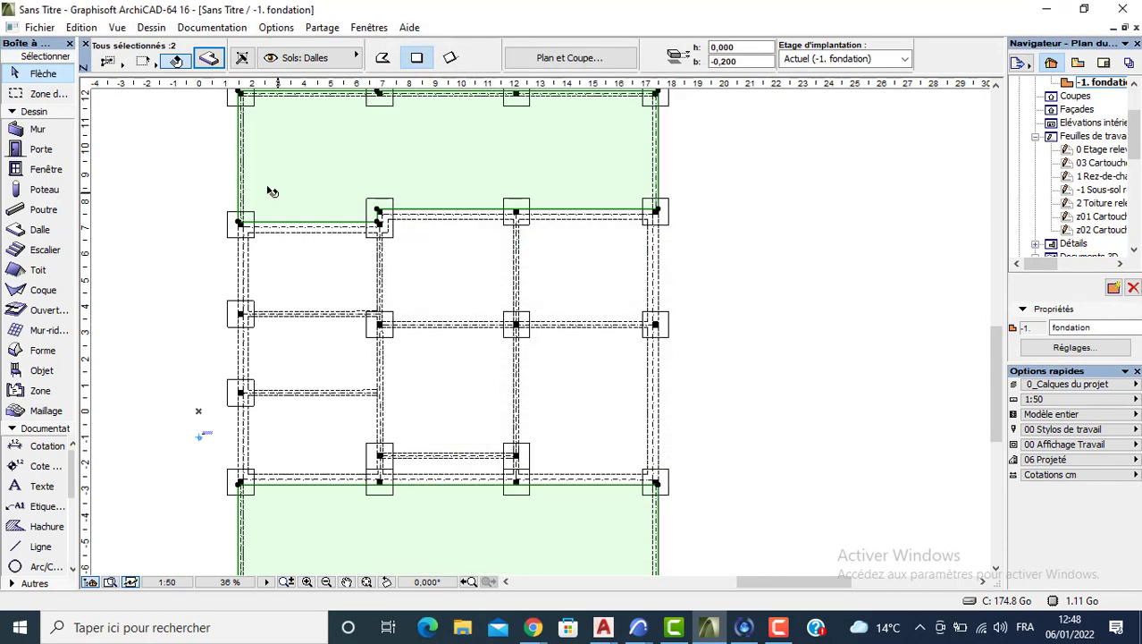
click(199, 170)
Draw a rectangular slab with the default settings over the middle bays, from the lower-left column to the right-side column of the upper row
click(39, 228)
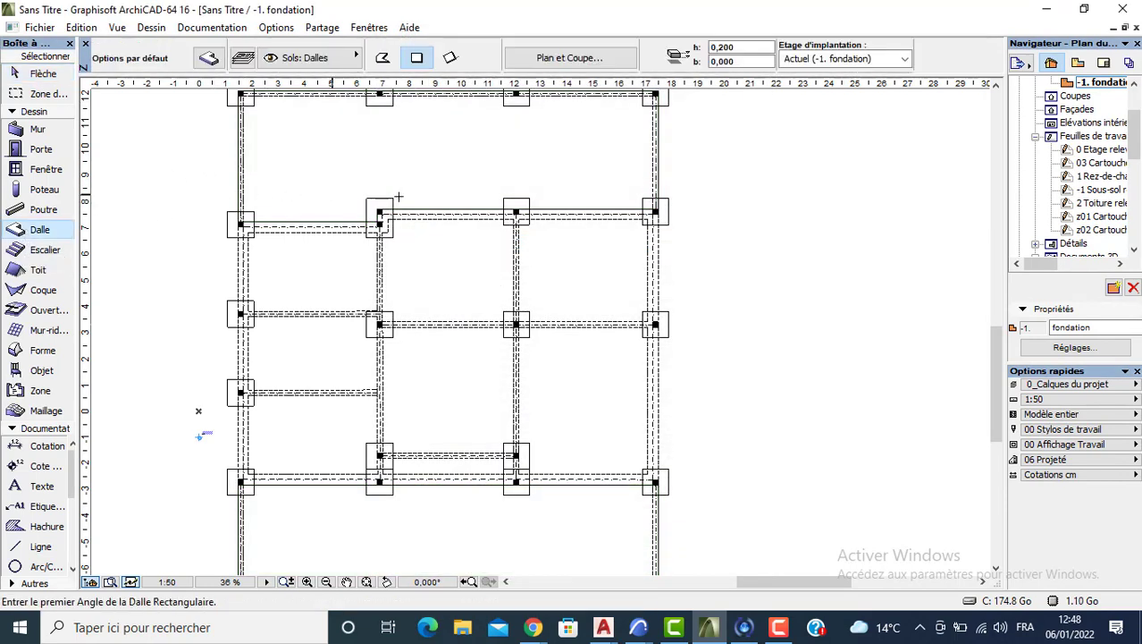
key(ctrl+t)
key(Return)
click(238, 483)
scroll(182, 504, up, 2)
key(Escape)
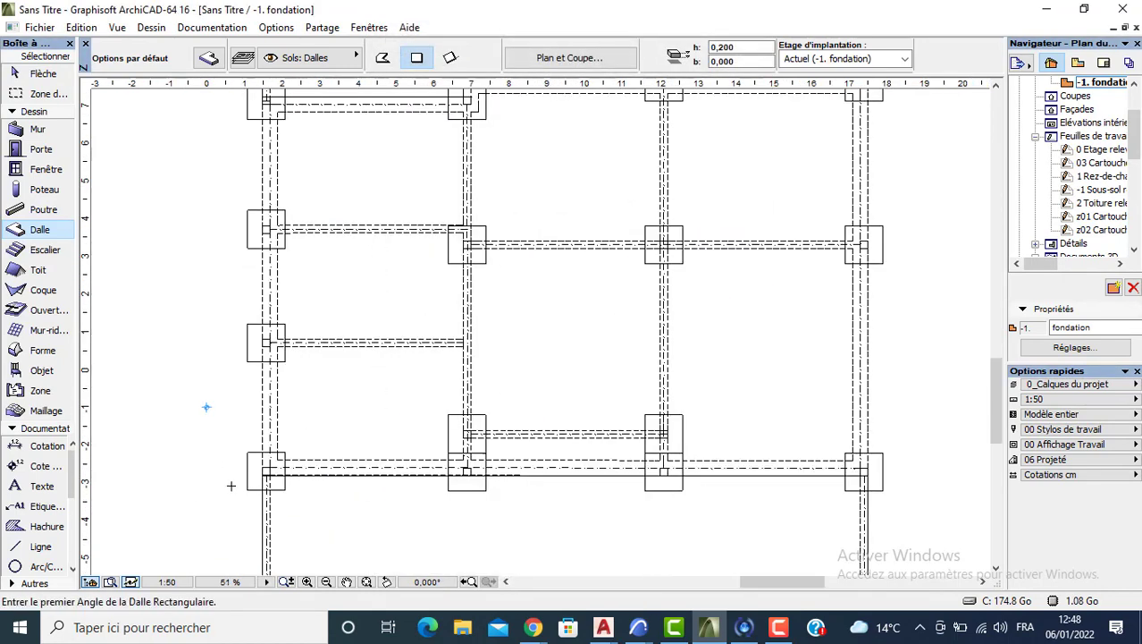
click(265, 471)
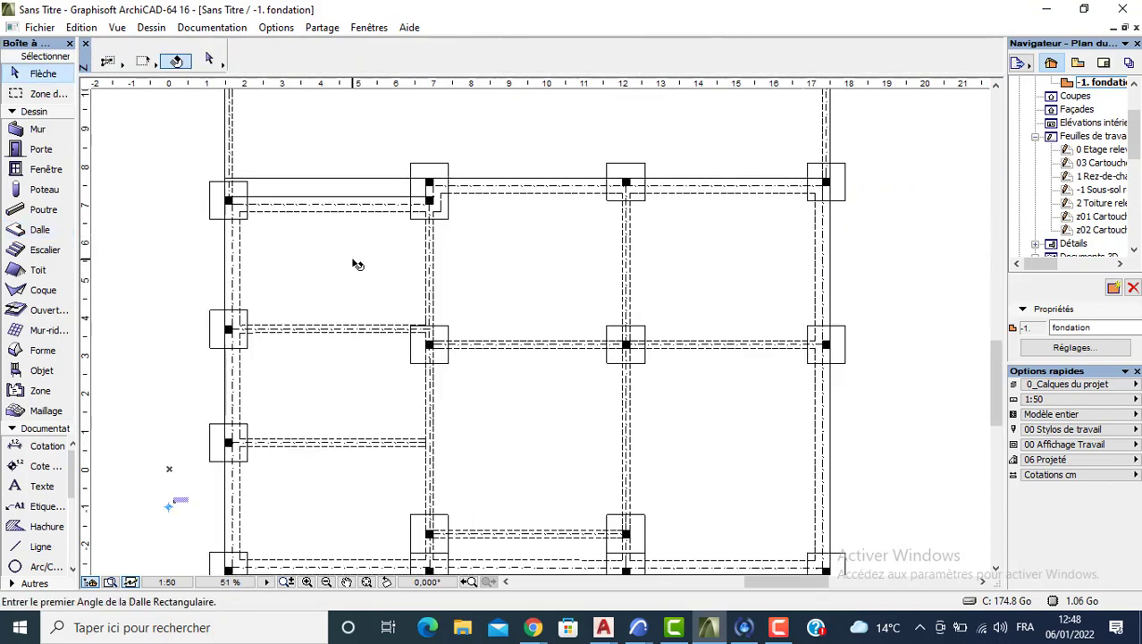
Subtract a 5.3 by 0.4 m rectangle from the middle slab's upper-left corner, ending at the combined footing's column
shift+click(242, 181)
click(228, 179)
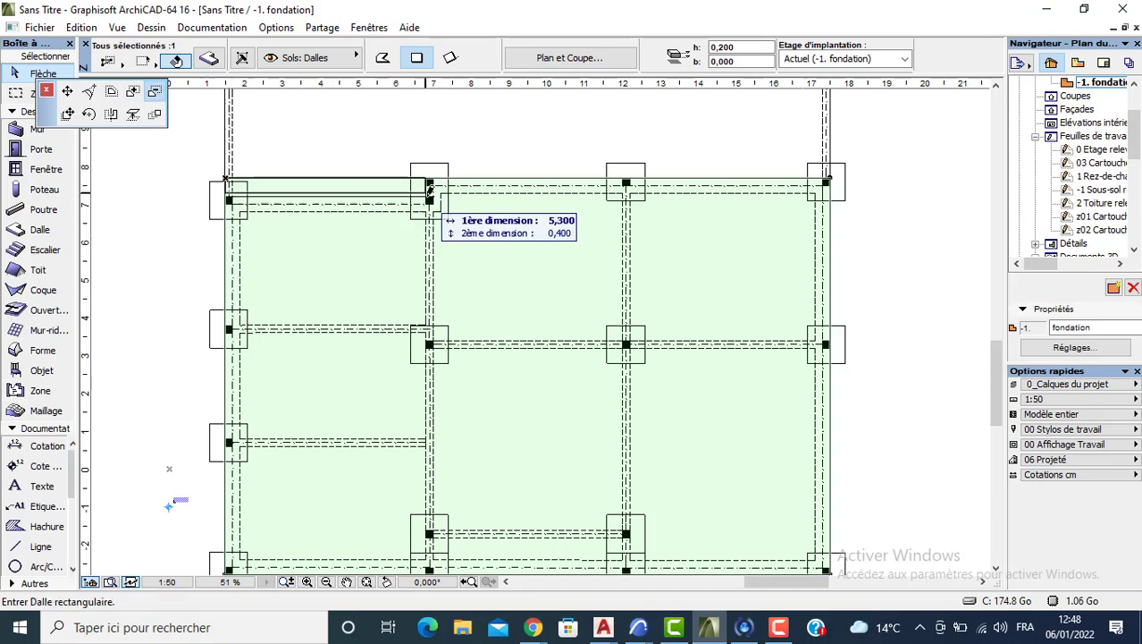
key(Escape)
key(Escape)
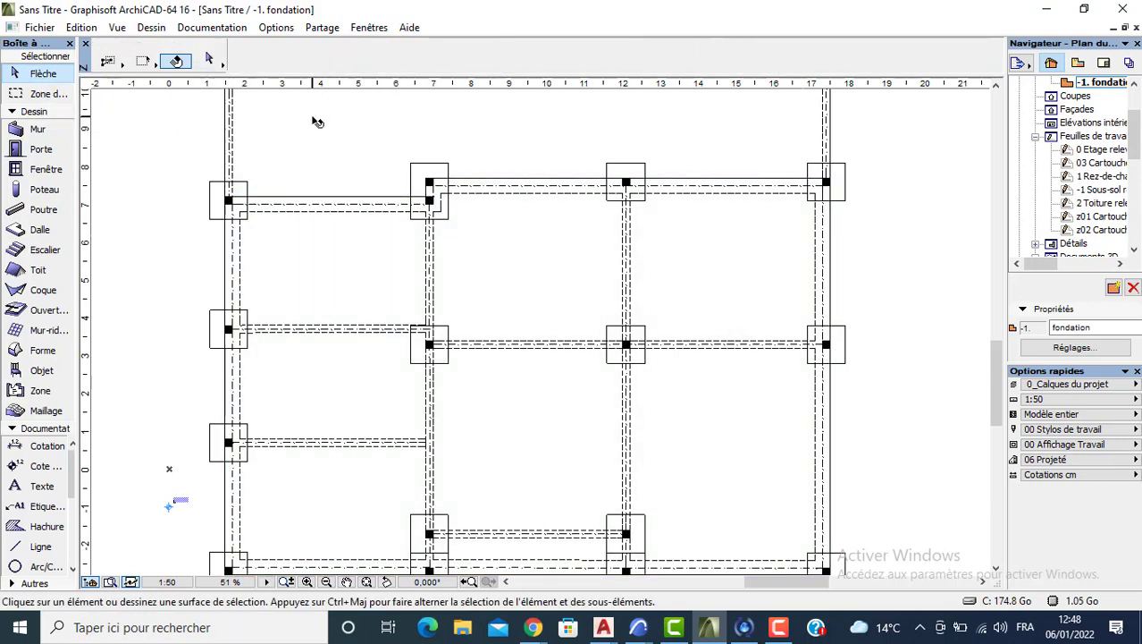
Inspect the slabs, beams and footings in the 3D view, and return to the foundation floor plan
key(F3)
middle_drag(407, 335, 574, 365)
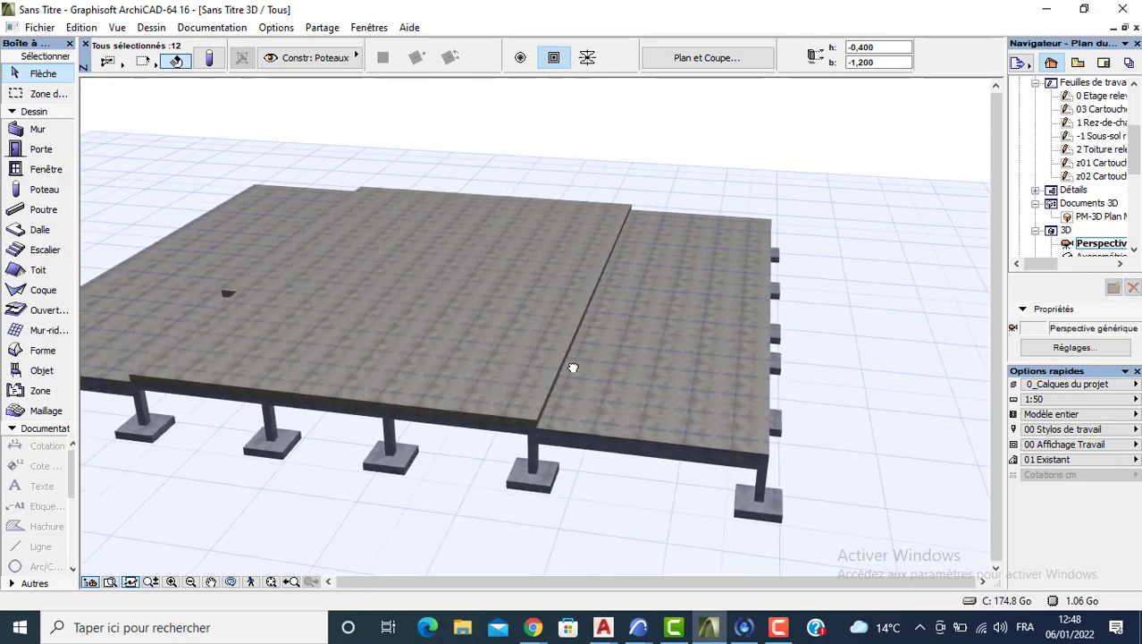
middle_drag(349, 356, 258, 296)
key(F2)
key(Escape)
Select all elements of the foundation storey and display the Standard toolbar
scroll(342, 306, down, 3)
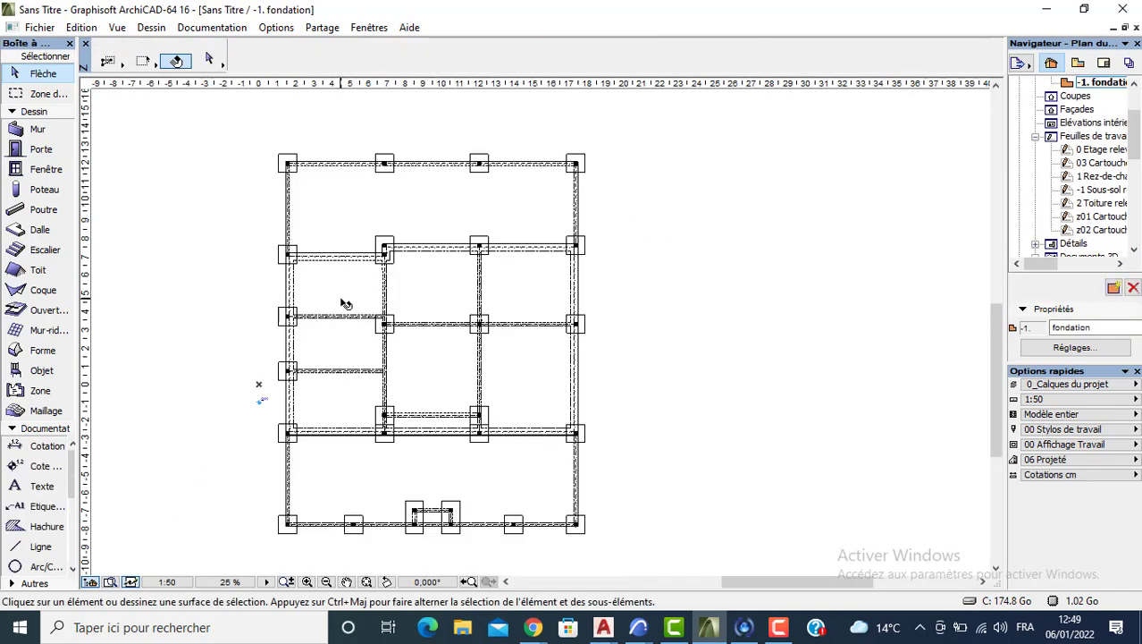
key(ctrl+a)
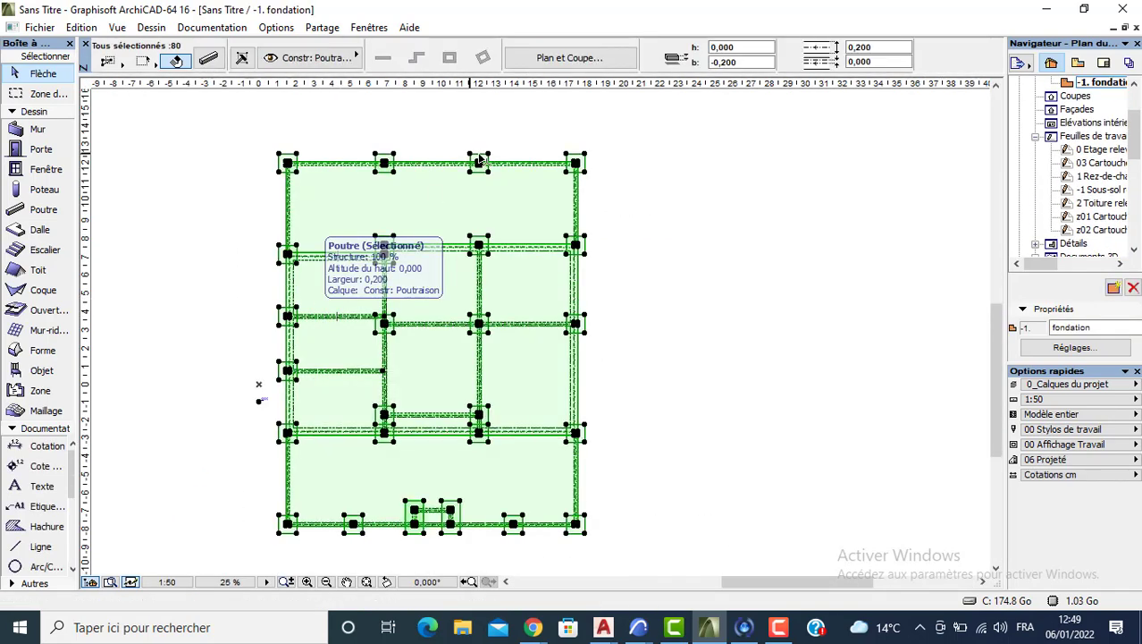
click(370, 28)
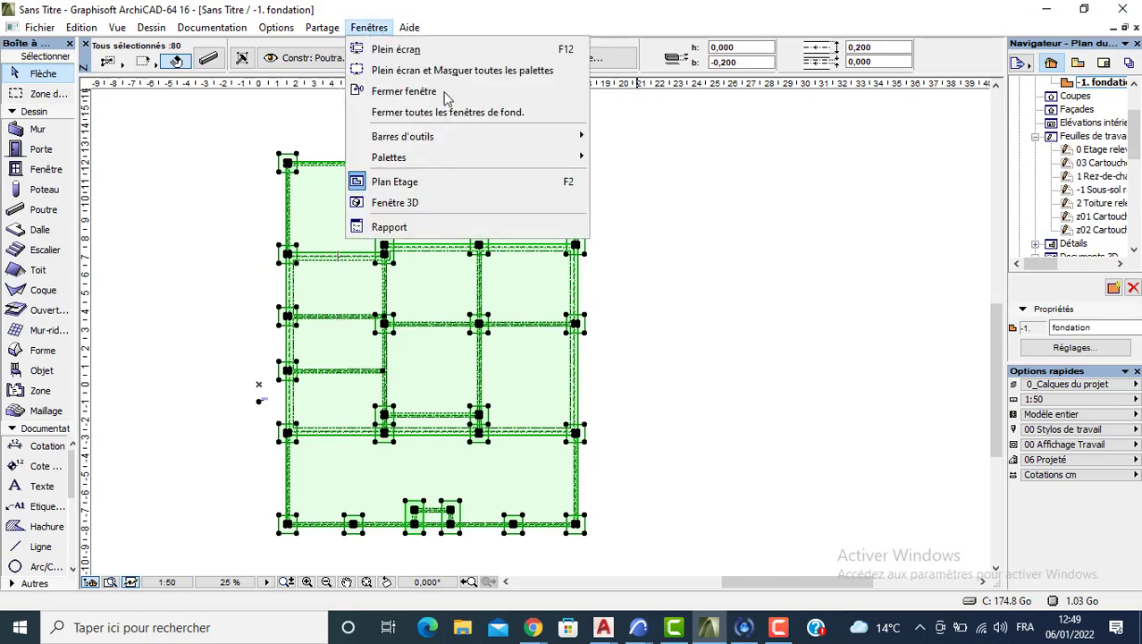
mouse_move(518, 144)
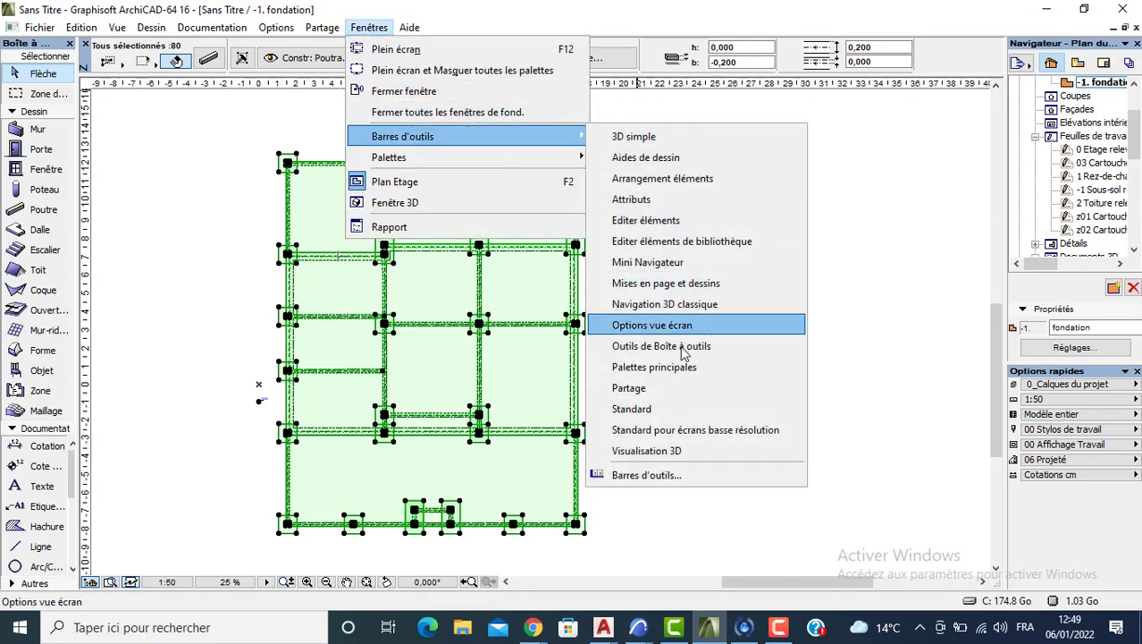
click(634, 409)
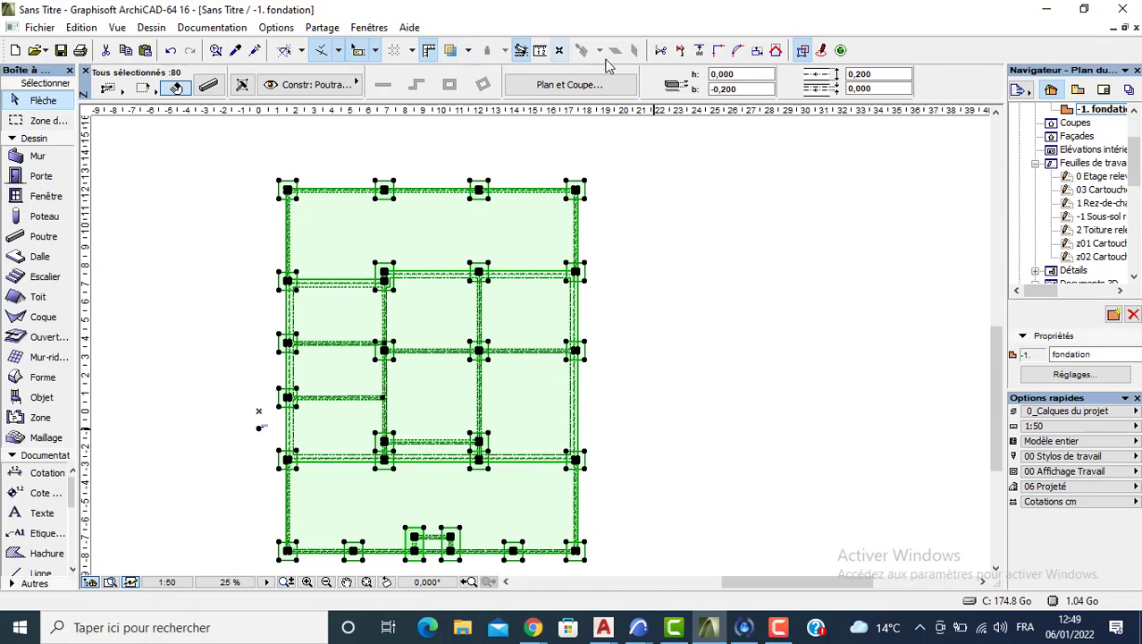
Split the selected elements along the building's upper outer edge and delete the footing parts projecting beyond it
click(680, 51)
scroll(576, 192, up, 4)
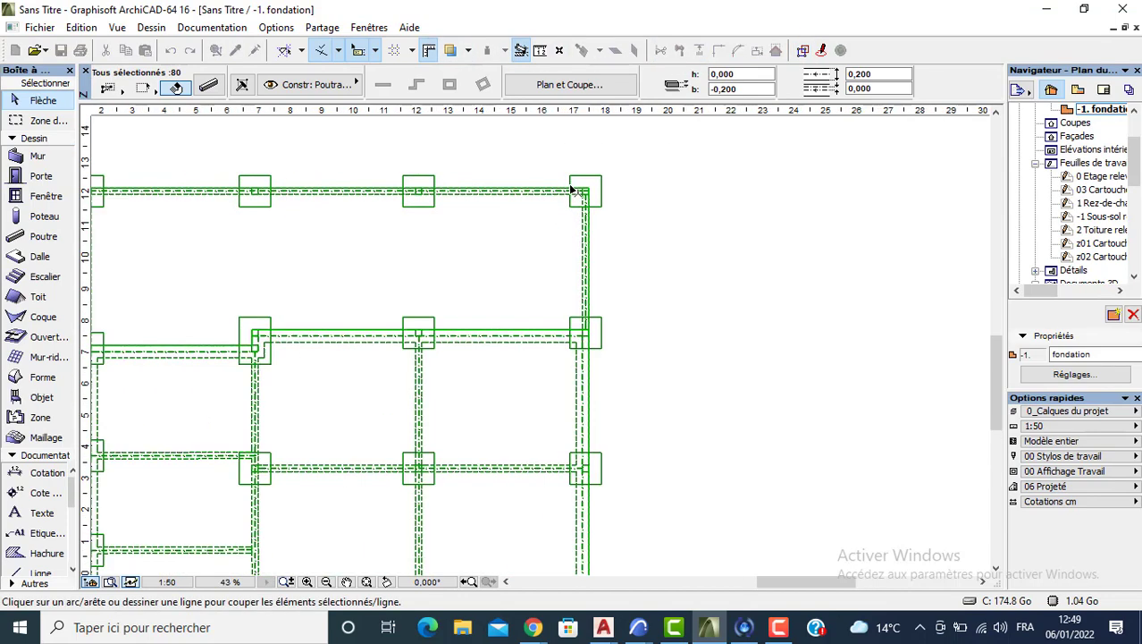
click(604, 195)
click(479, 195)
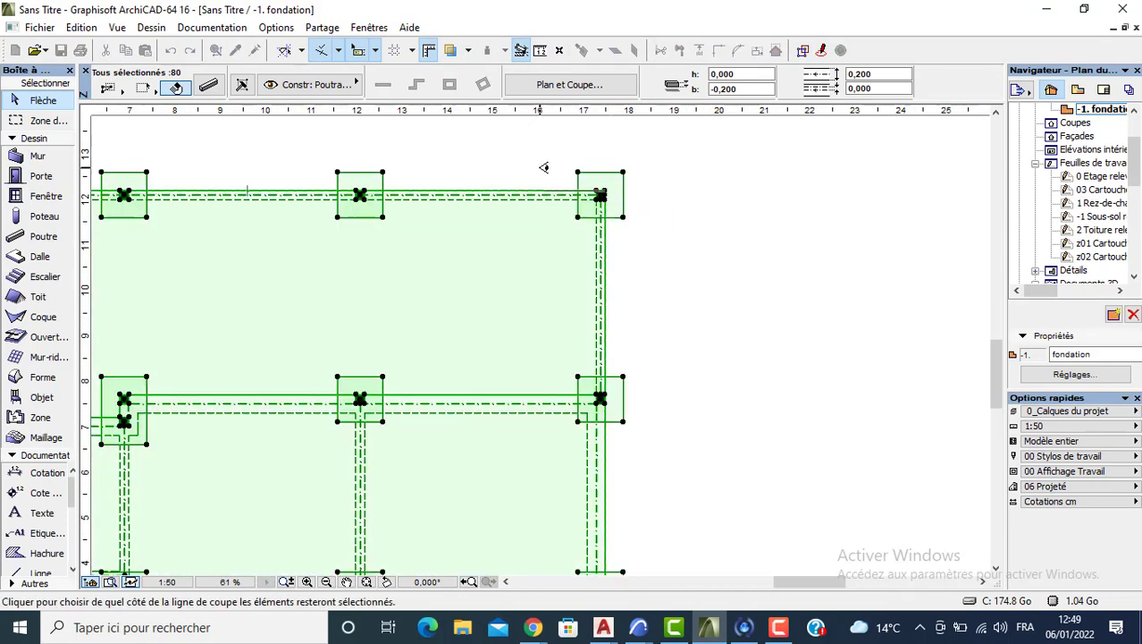
click(541, 168)
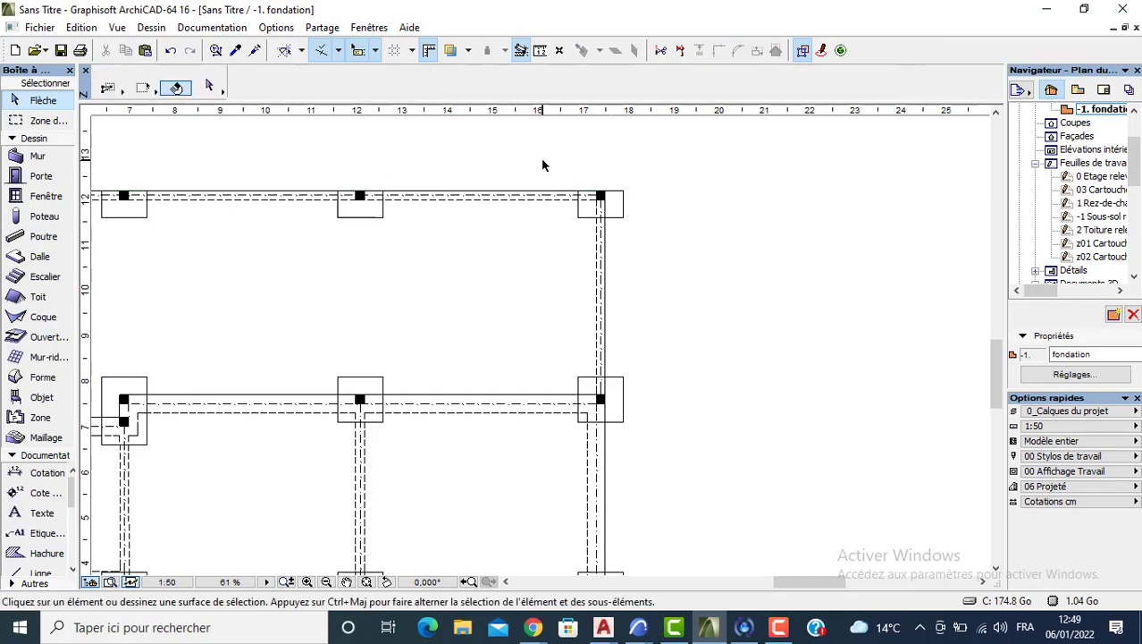
Split all elements along the building's right outer edge and delete the footing parts projecting beyond it
key(ctrl+a)
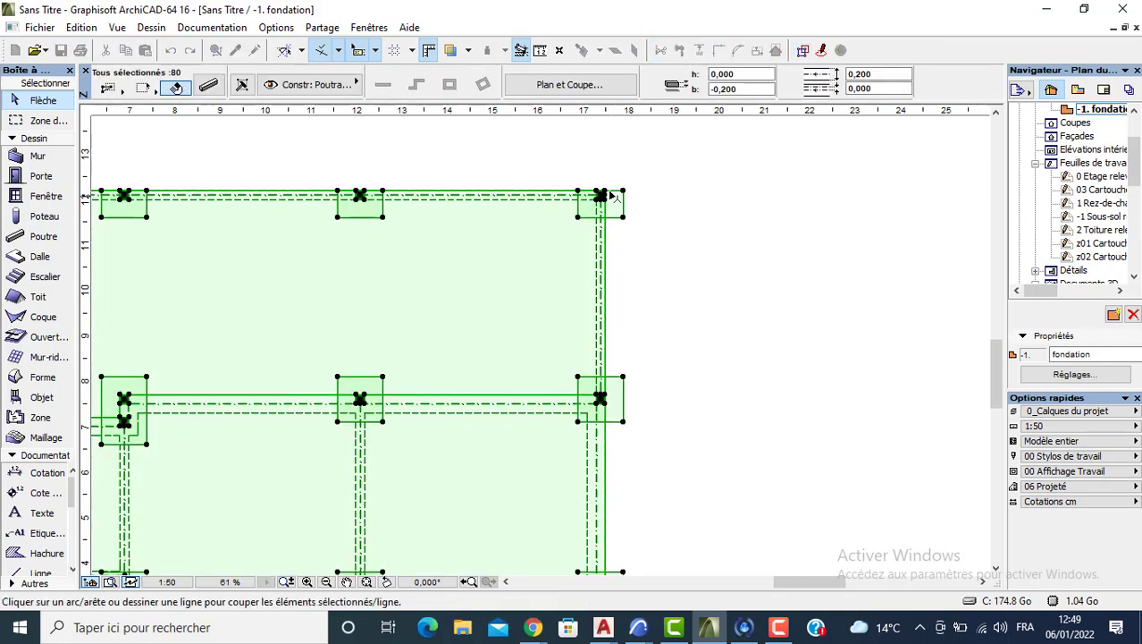
click(604, 191)
click(606, 228)
click(639, 229)
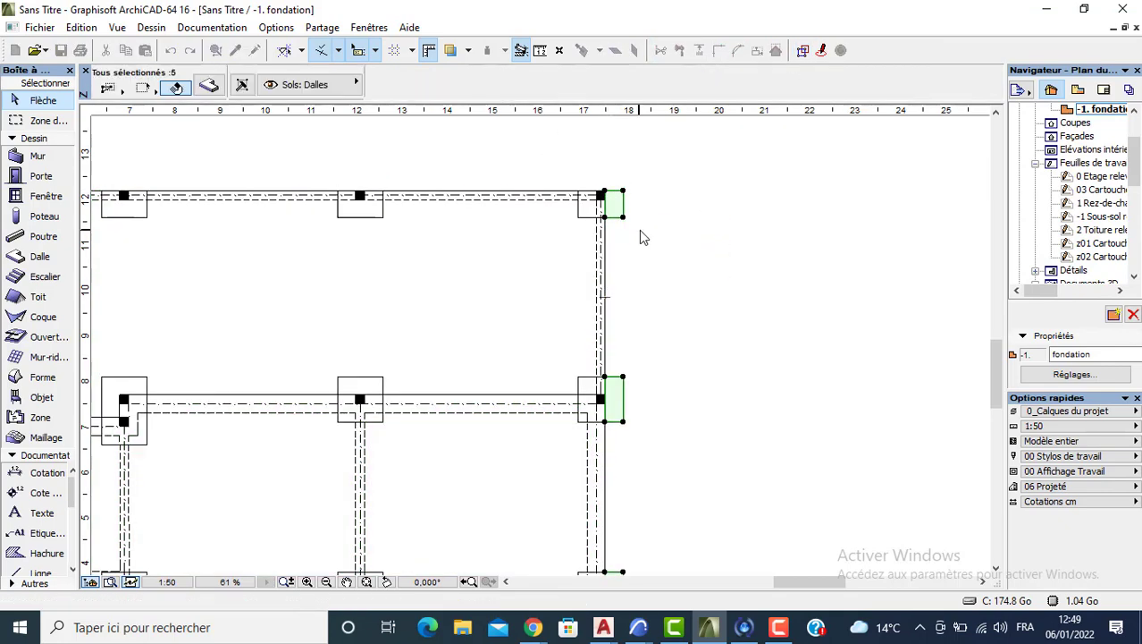
scroll(640, 229, down, 2)
Split all elements along the building's left outer edge and delete the footing parts projecting beyond it
key(ctrl+a)
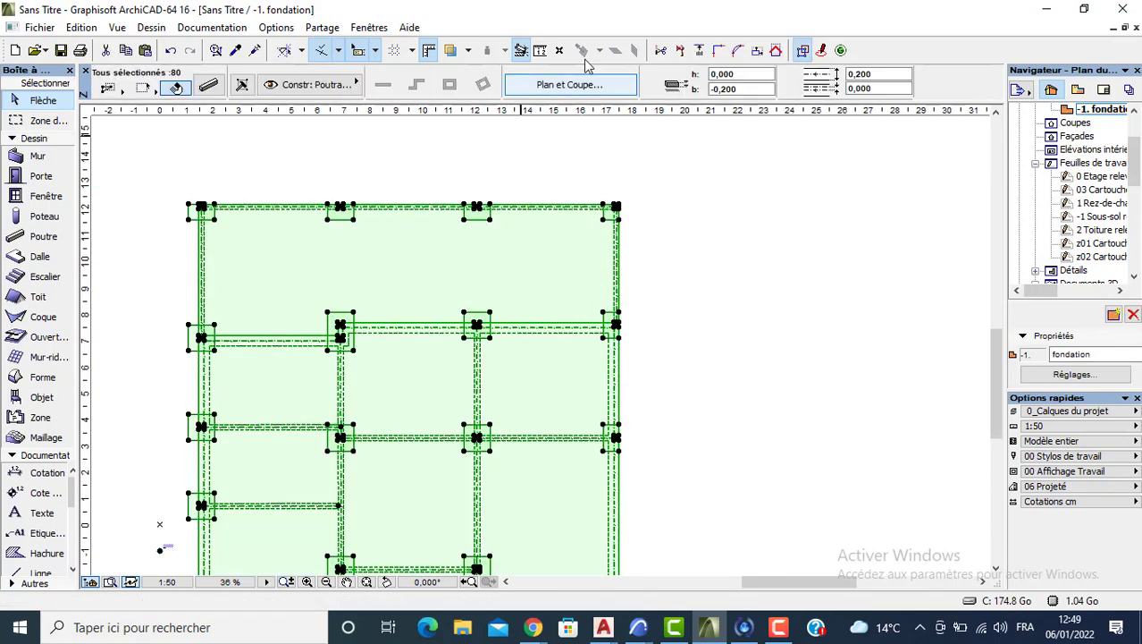
click(681, 51)
scroll(189, 208, up, 3)
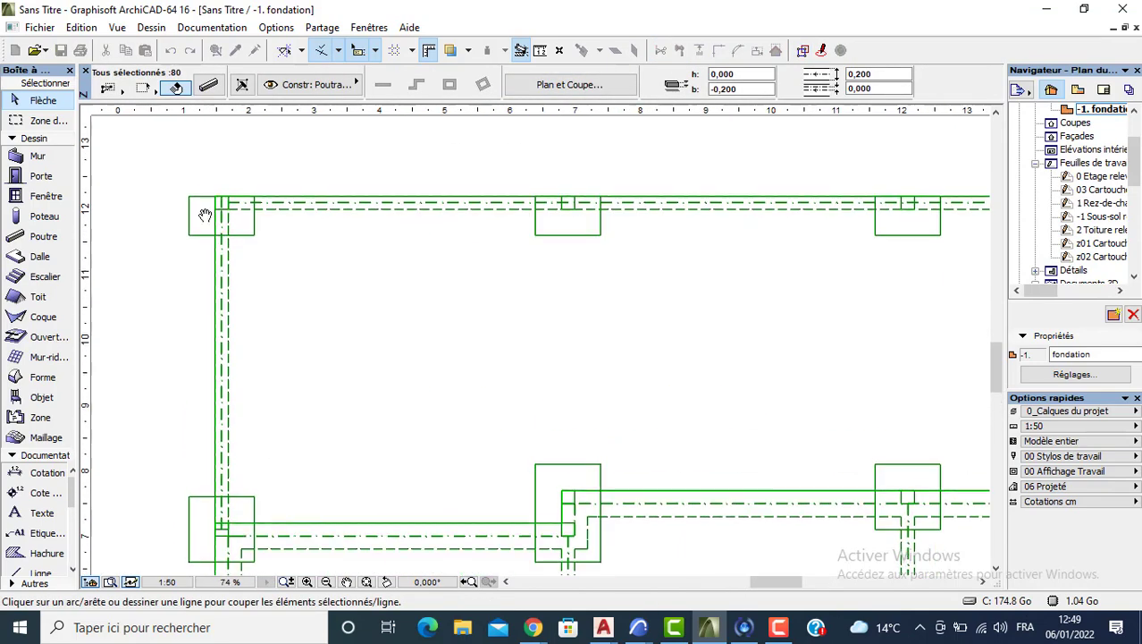
click(222, 198)
click(213, 268)
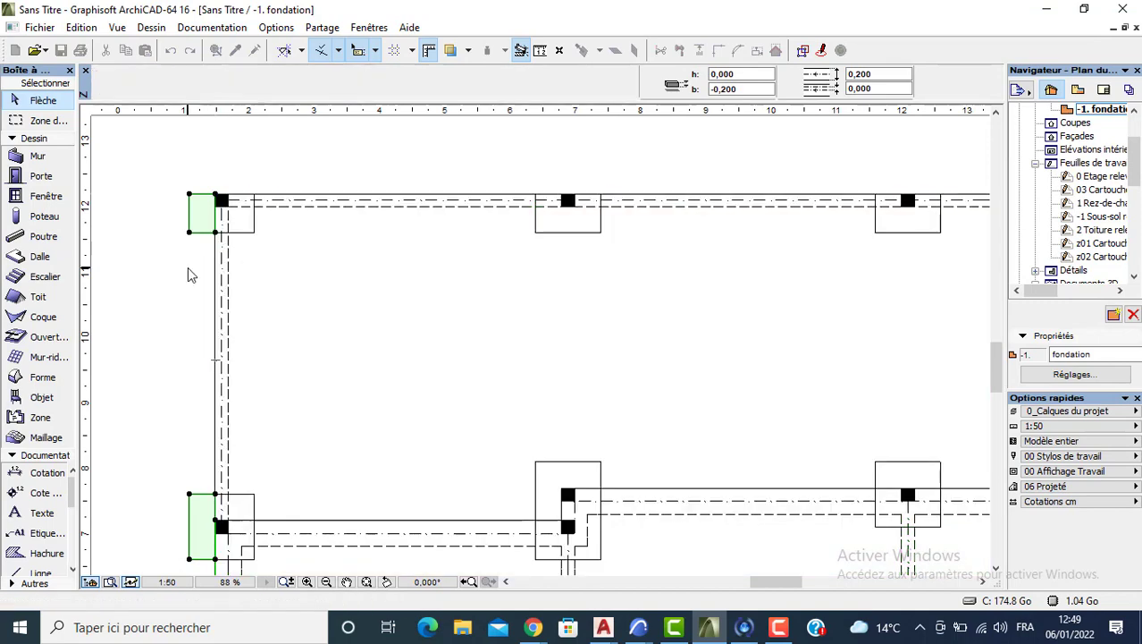
scroll(189, 256, down, 2)
Split all elements along the building's lower outer edge and delete the footing parts projecting beyond it
key(ctrl+a)
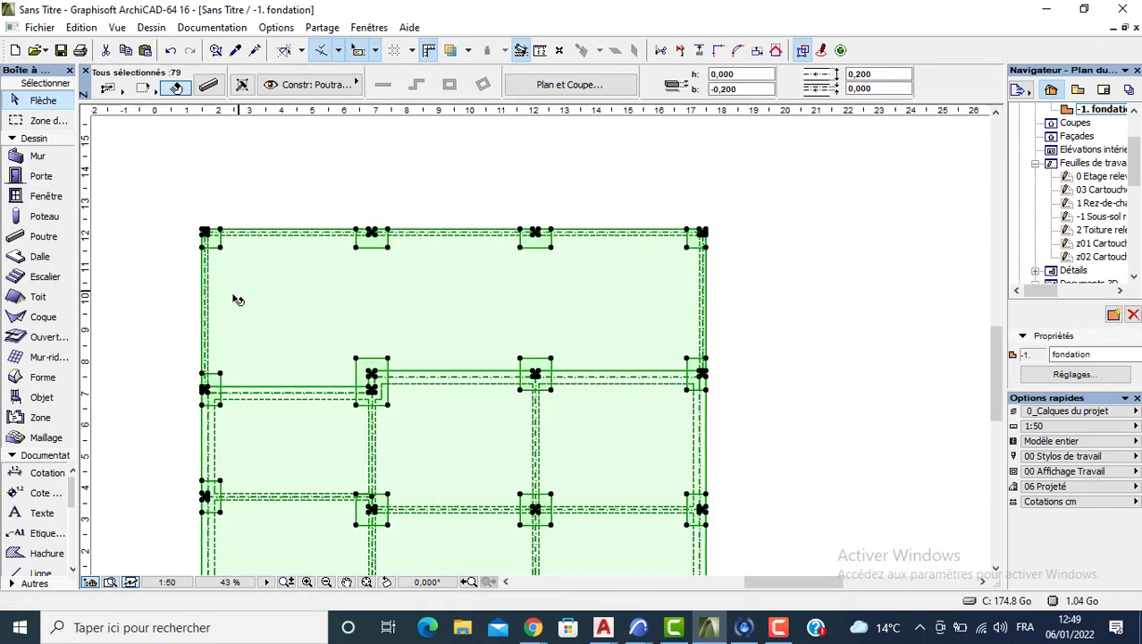
middle_drag(235, 294, 344, 142)
click(680, 53)
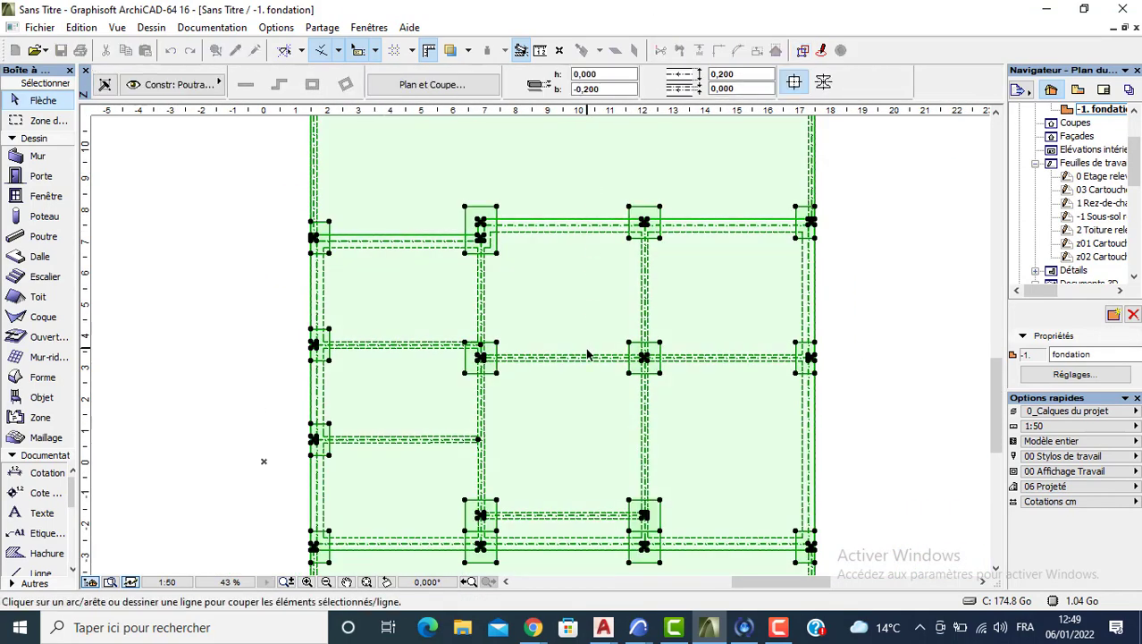
middle_drag(594, 393, 508, 215)
scroll(508, 215, down, 2)
scroll(639, 405, up, 3)
scroll(639, 403, up, 2)
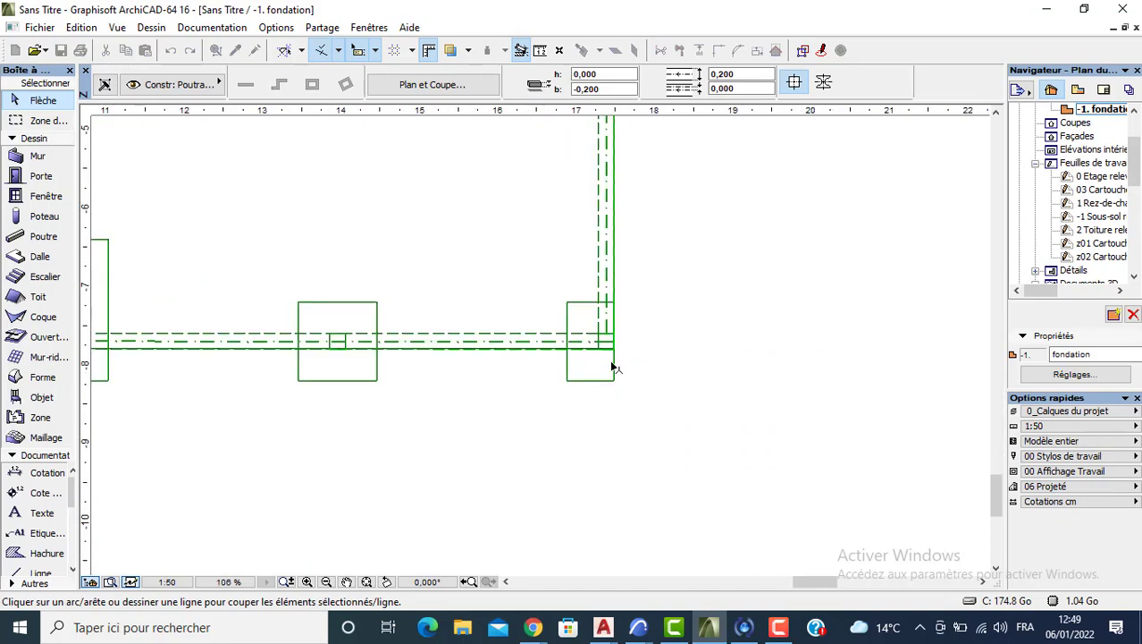
click(611, 345)
click(548, 355)
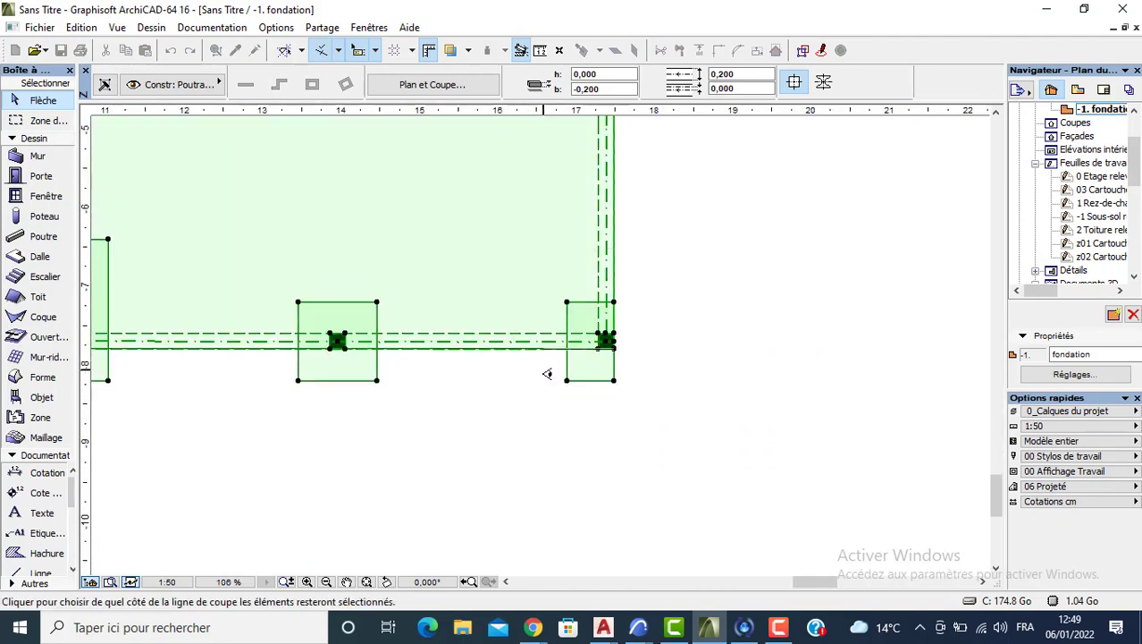
click(544, 376)
scroll(516, 351, down, 3)
scroll(548, 392, down, 4)
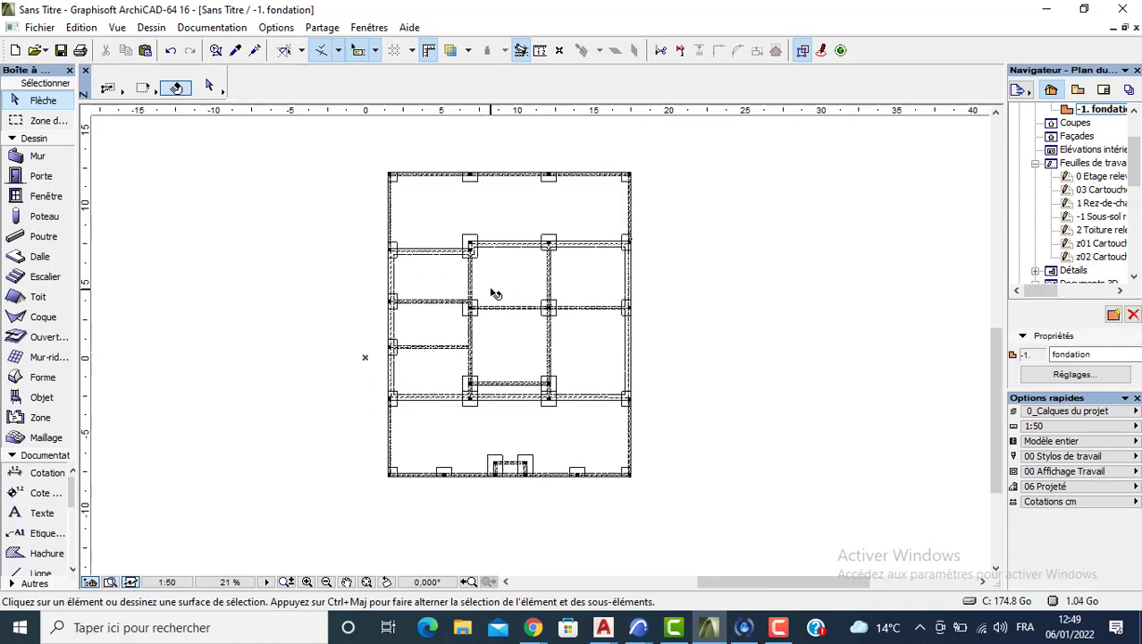
Copy all columns of the foundation storey and paste them at the same positions on the Rez-de-chaussée storey
middle_drag(495, 293, 454, 276)
click(45, 217)
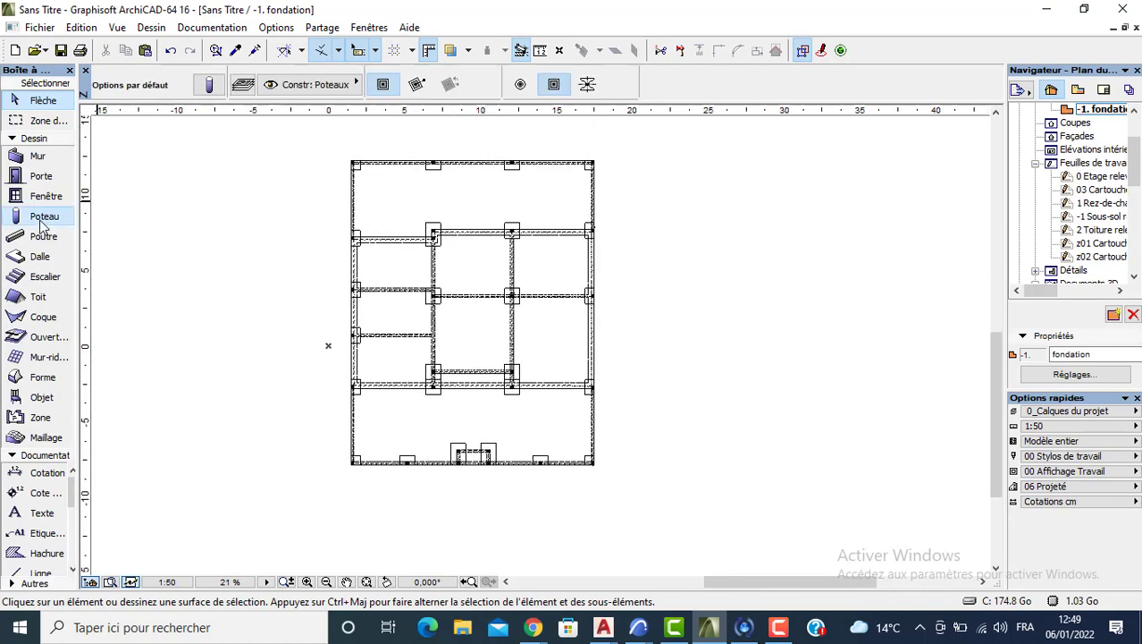
key(ctrl+a)
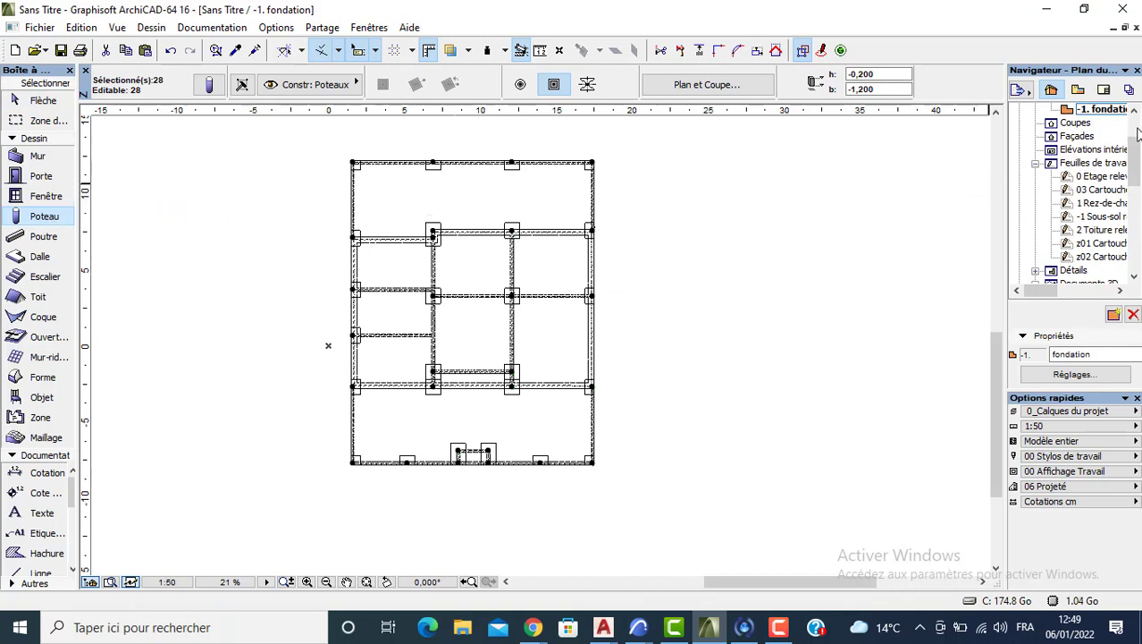
scroll(1130, 123, up, 2)
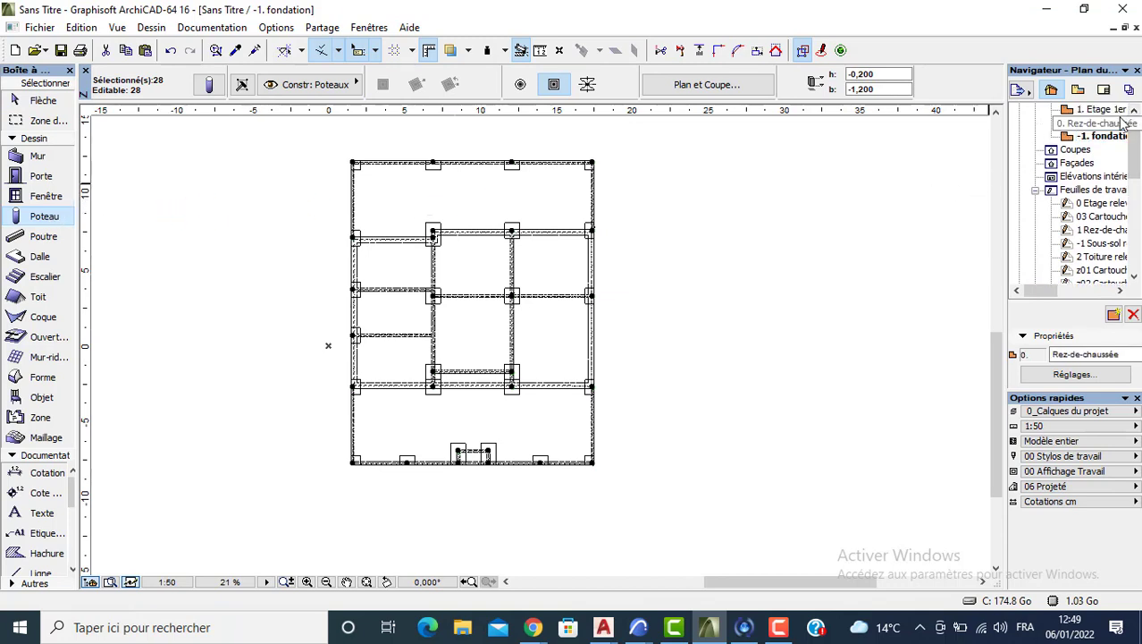
key(Delete)
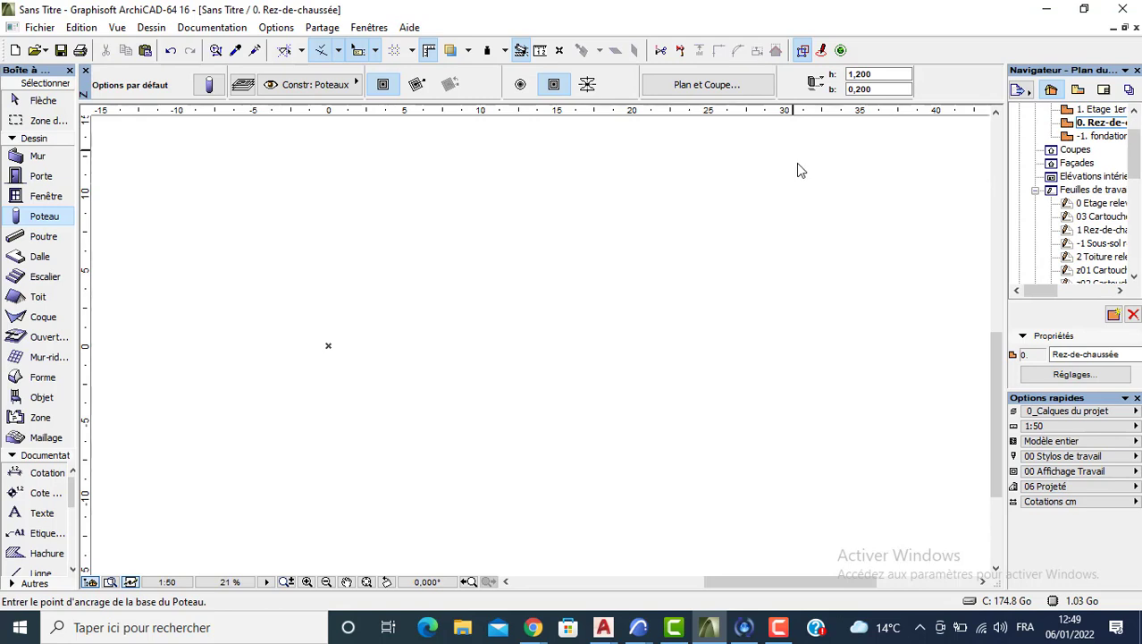
key(ctrl+z)
key(Escape)
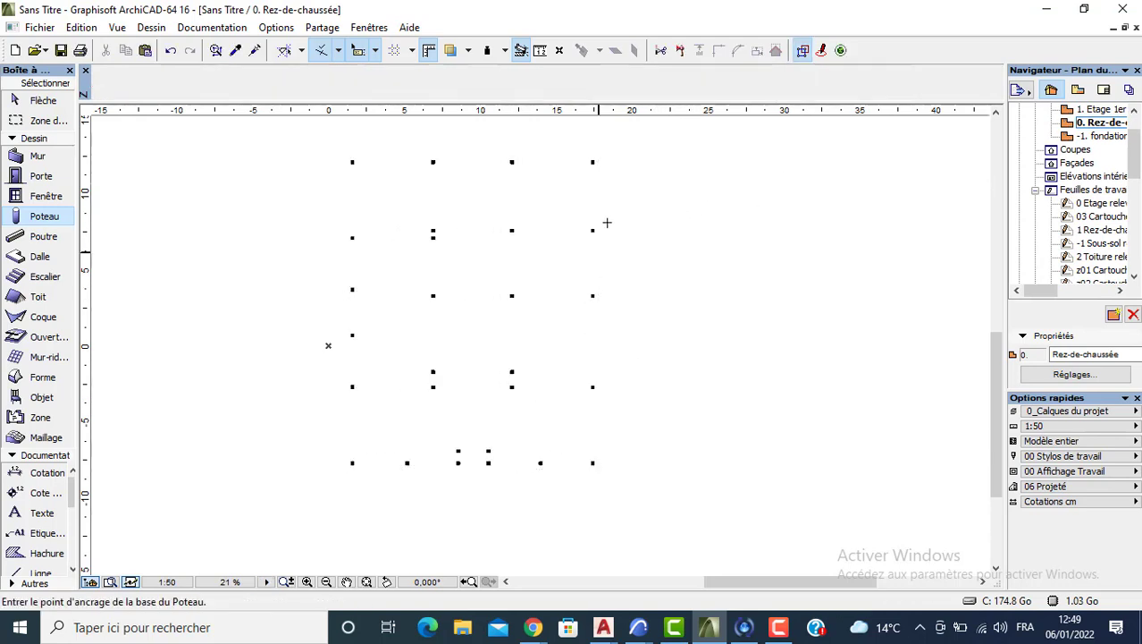
Check the height and base elevation settings of the 16 columns in the middle rows of the ground floor
key(Escape)
drag(612, 216, 327, 399)
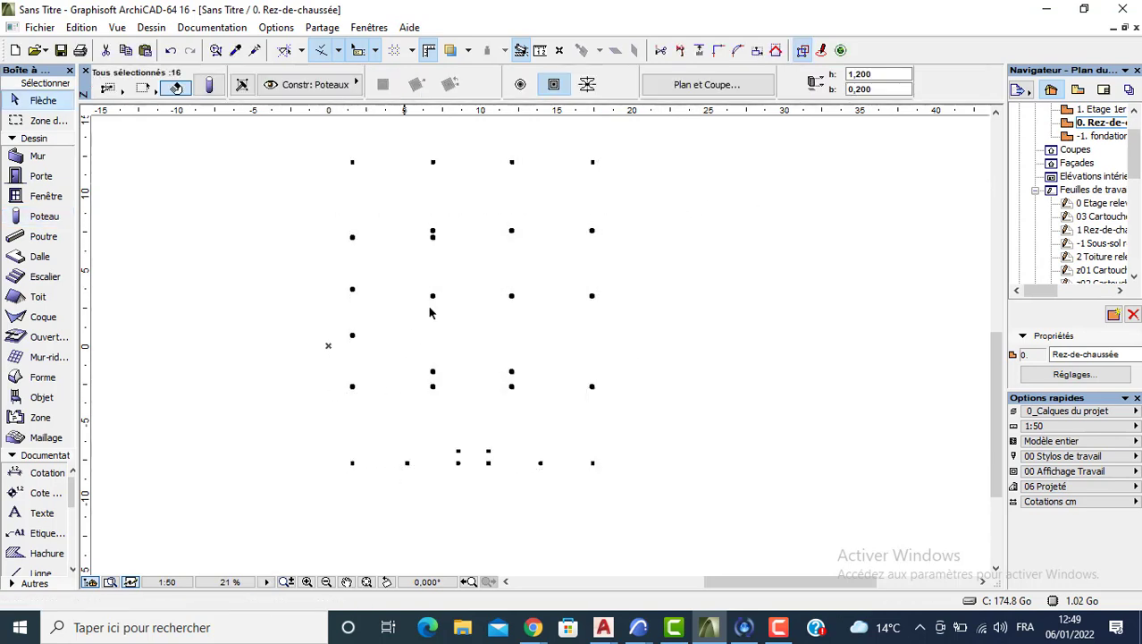
click(243, 86)
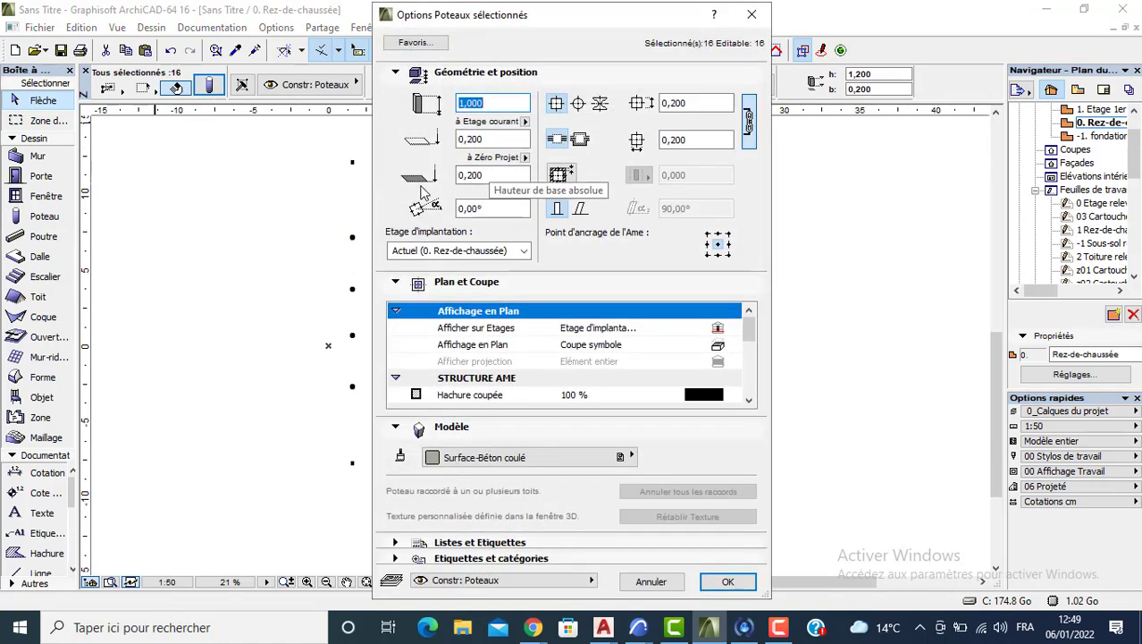
click(726, 582)
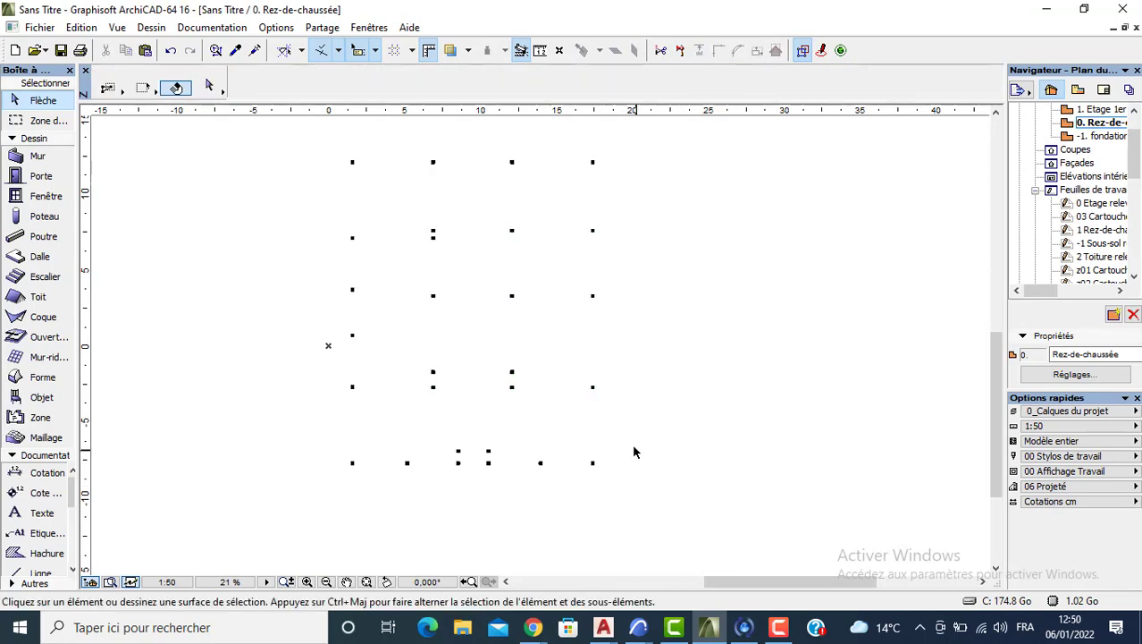
Set the base elevation of the 12 columns in the uppermost row and the lower front rows to 0
drag(634, 444, 299, 515)
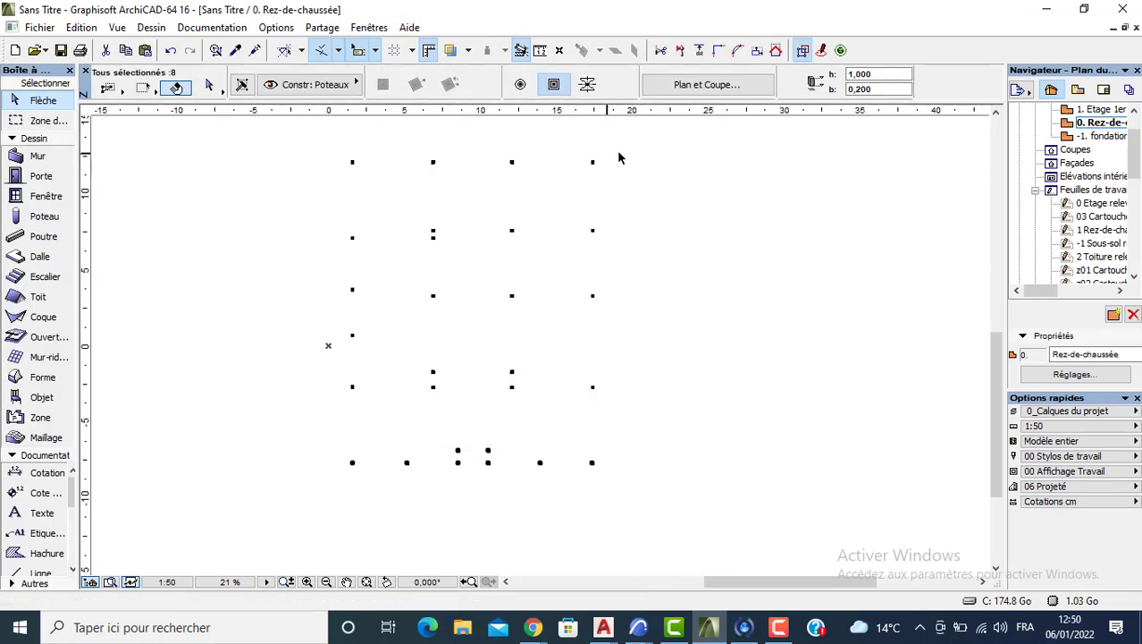
shift+drag(622, 152, 335, 184)
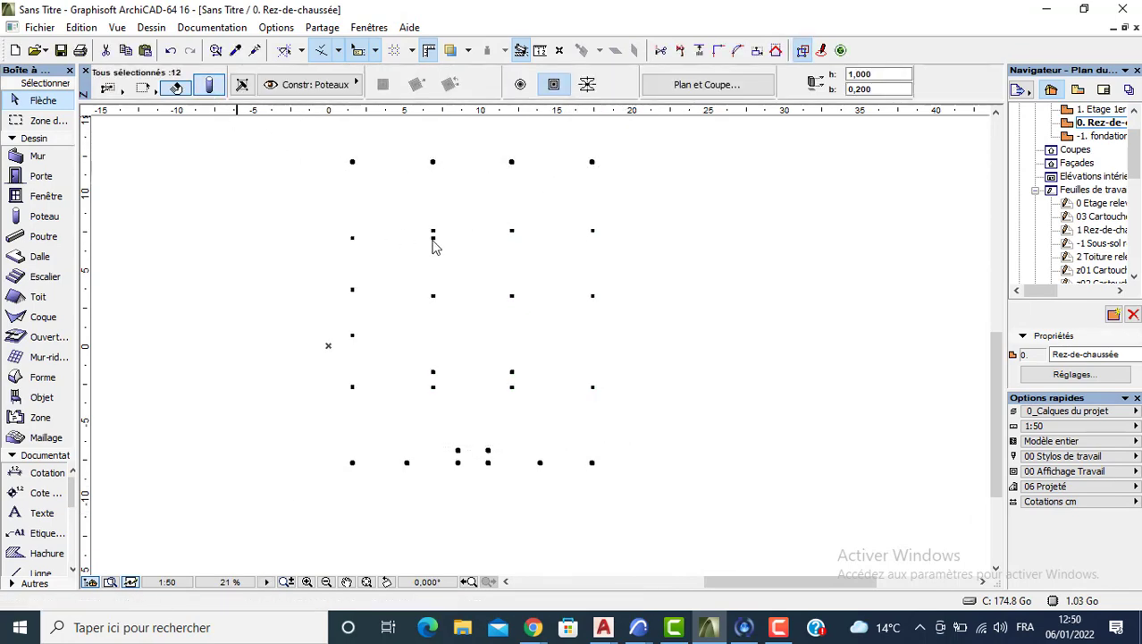
key(ctrl+t)
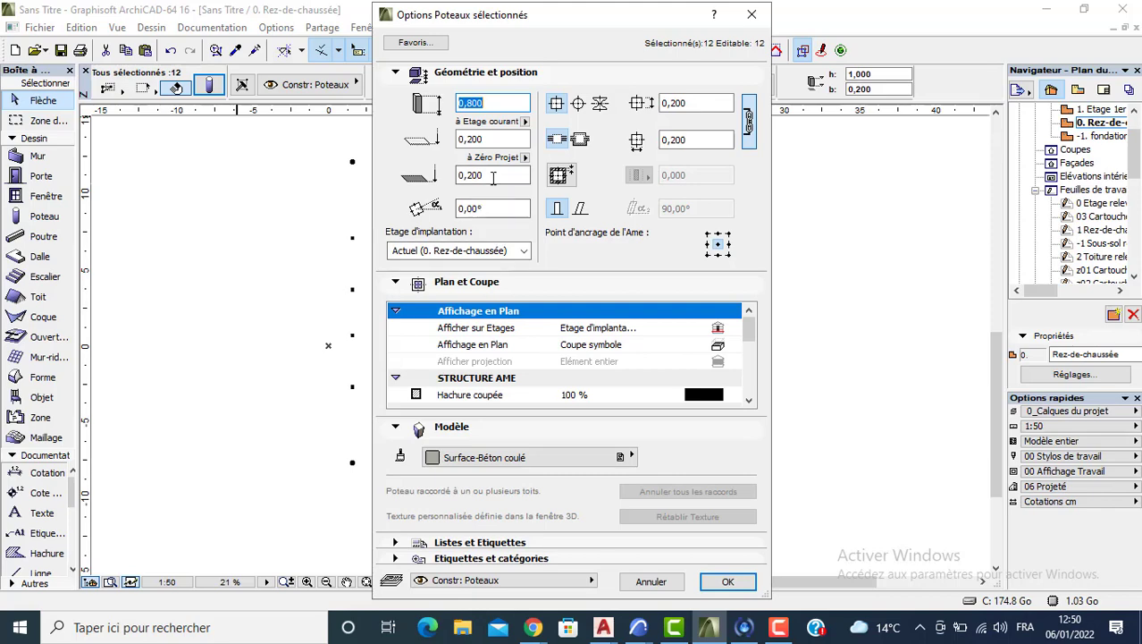
key(Return)
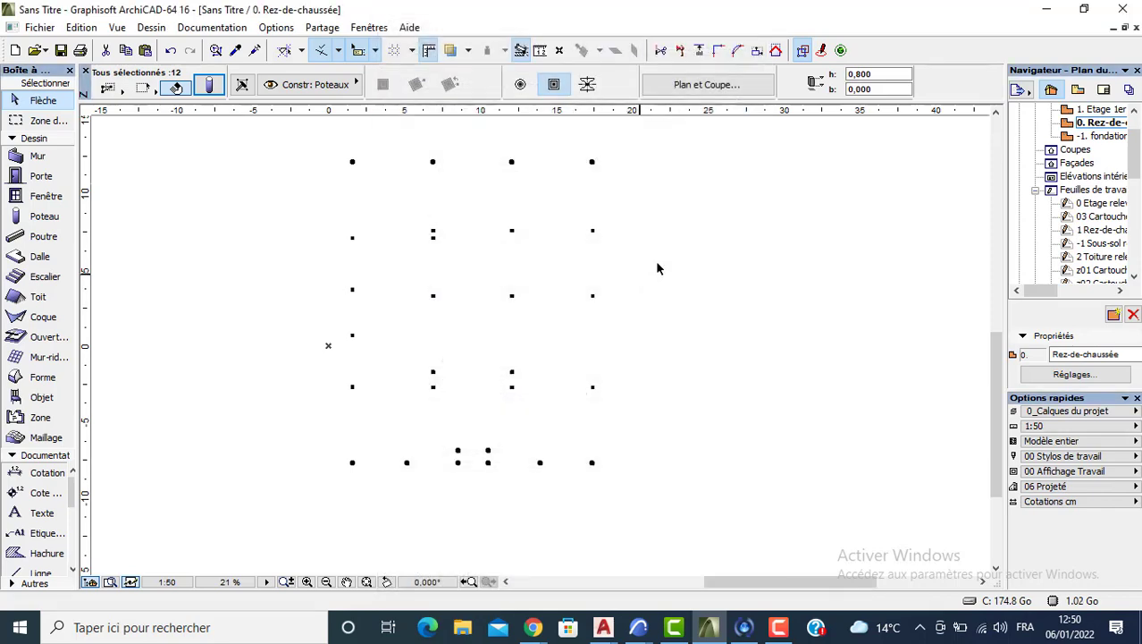
Set the height of the 16 columns in the middle rows to 3.6 m
drag(639, 214, 336, 402)
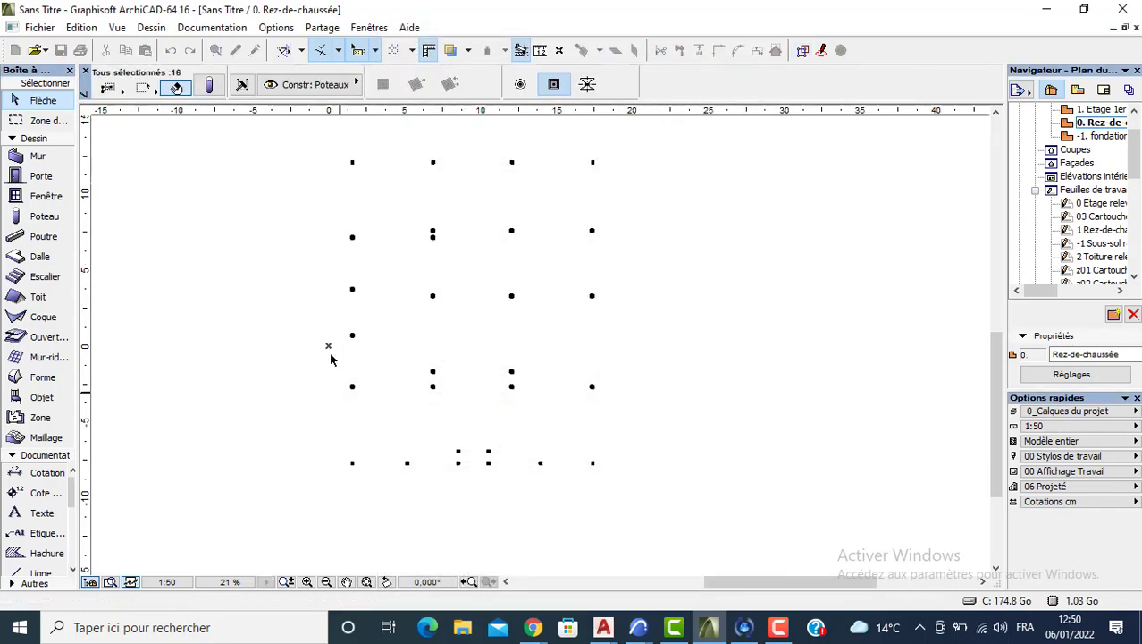
key(ctrl+t)
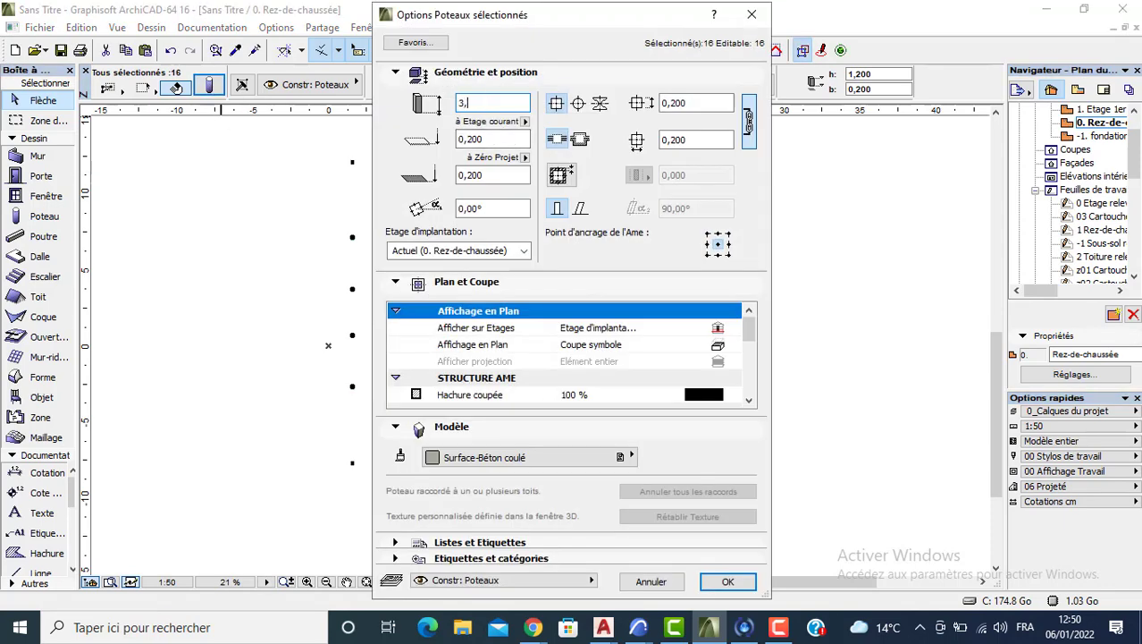
text(3,6)
key(Return)
Set the height of the 12 columns in the uppermost row and the lower front rows to 2 m
drag(608, 436, 331, 515)
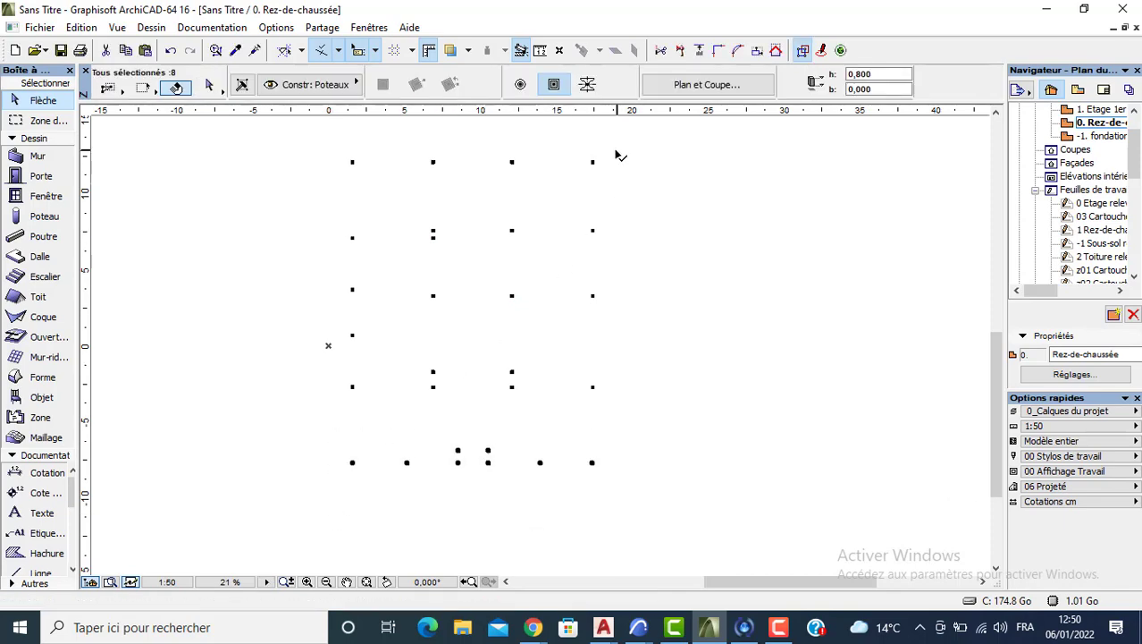
shift+drag(616, 155, 345, 184)
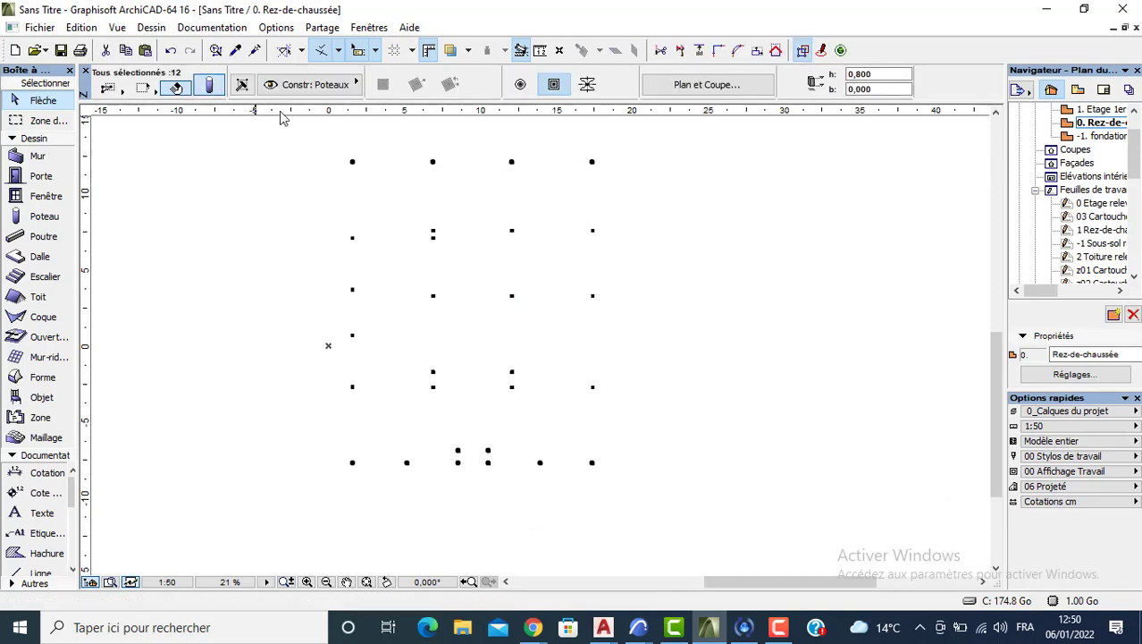
key(ctrl+t)
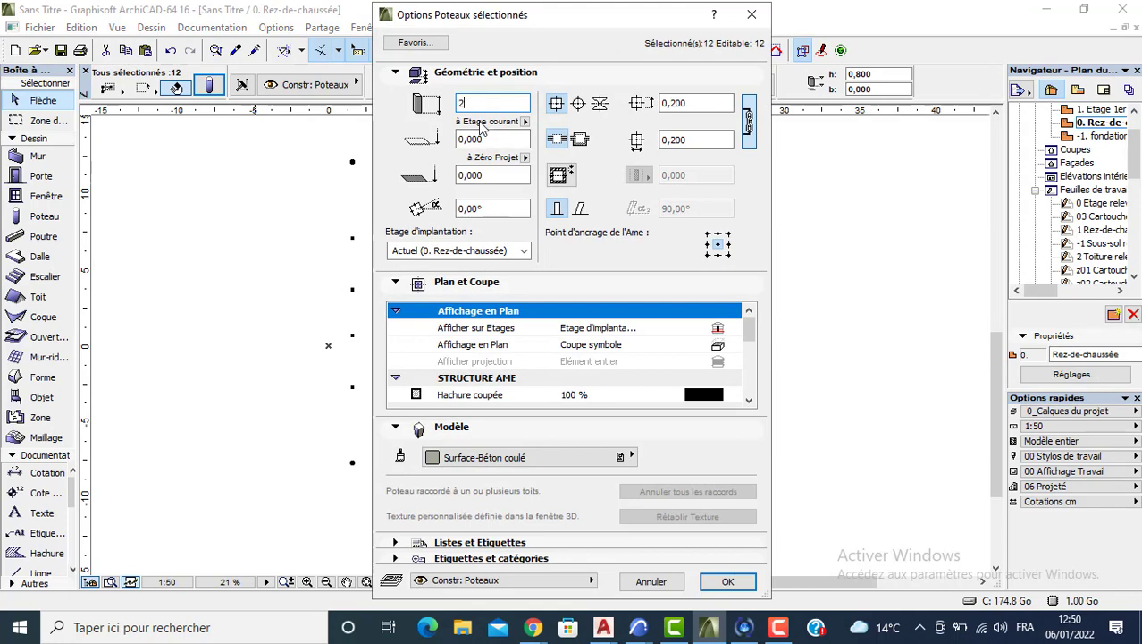
key(Return)
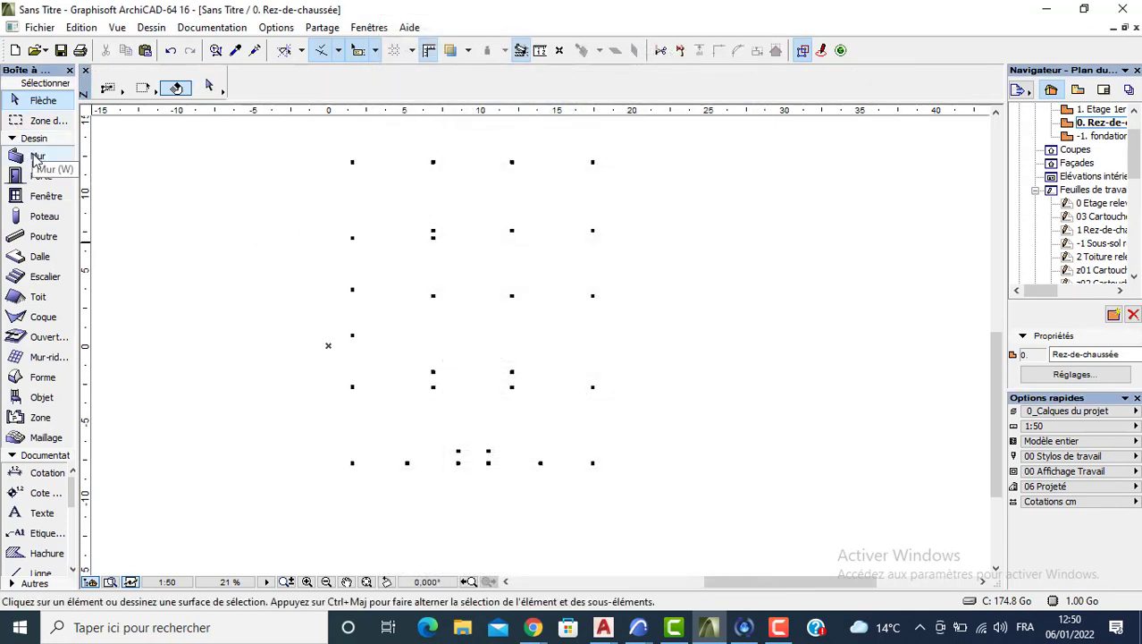
Configure the default wall with a 3.4 m height, a sand-lime brick cut fill (Briques silico-calcaire) and a 0.2 m thickness
click(36, 158)
key(ctrl+t)
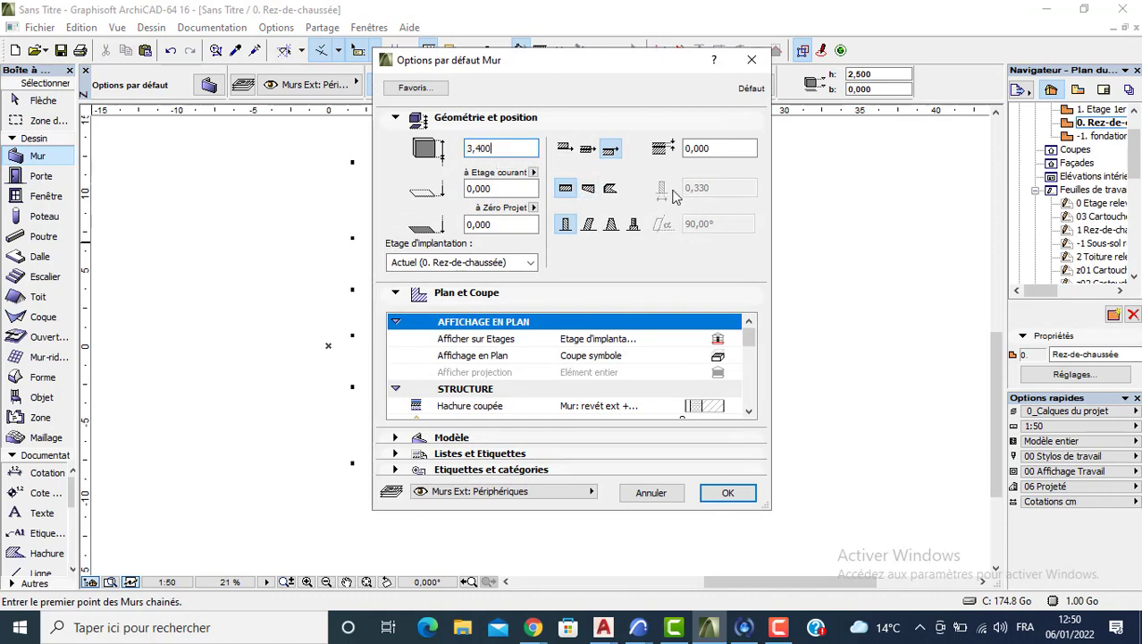
click(706, 411)
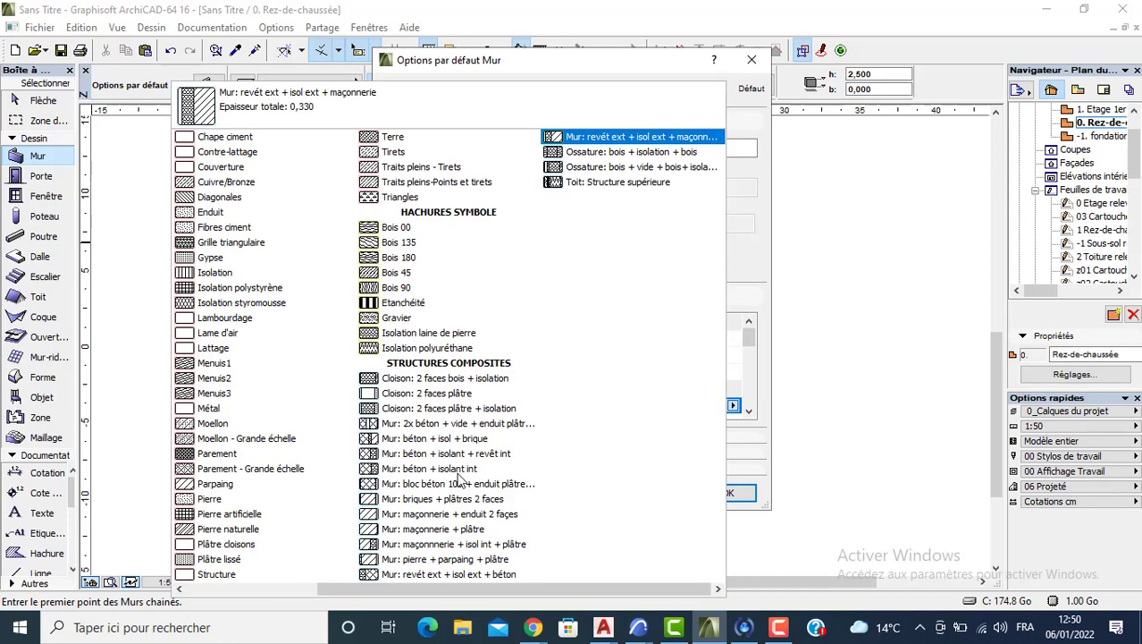
scroll(230, 510, up, 1)
click(245, 556)
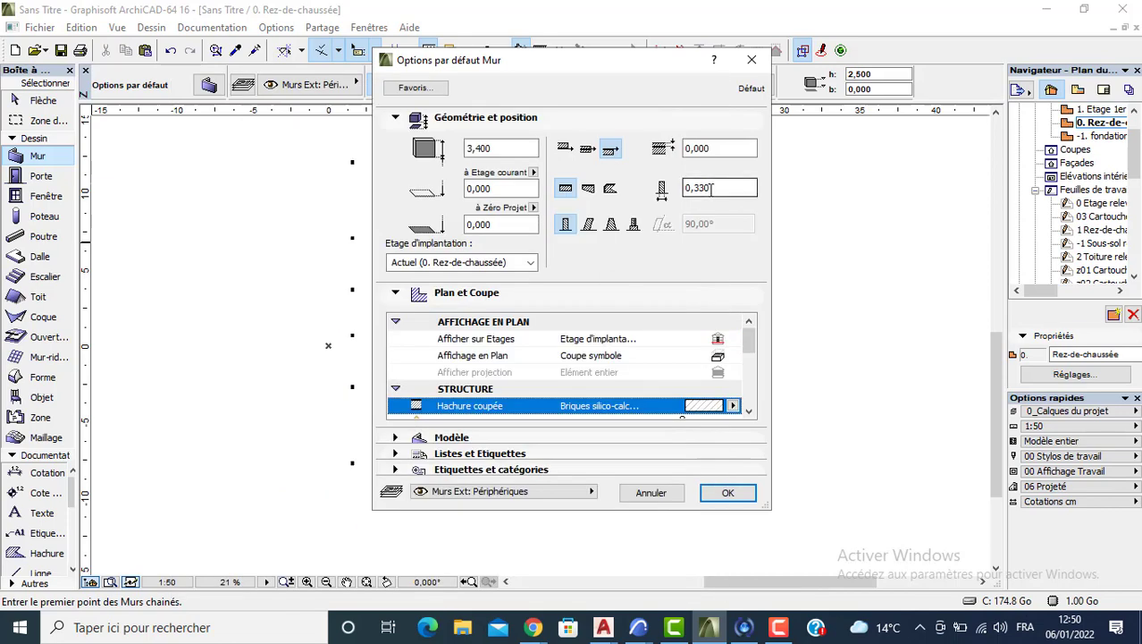
drag(710, 188, 686, 192)
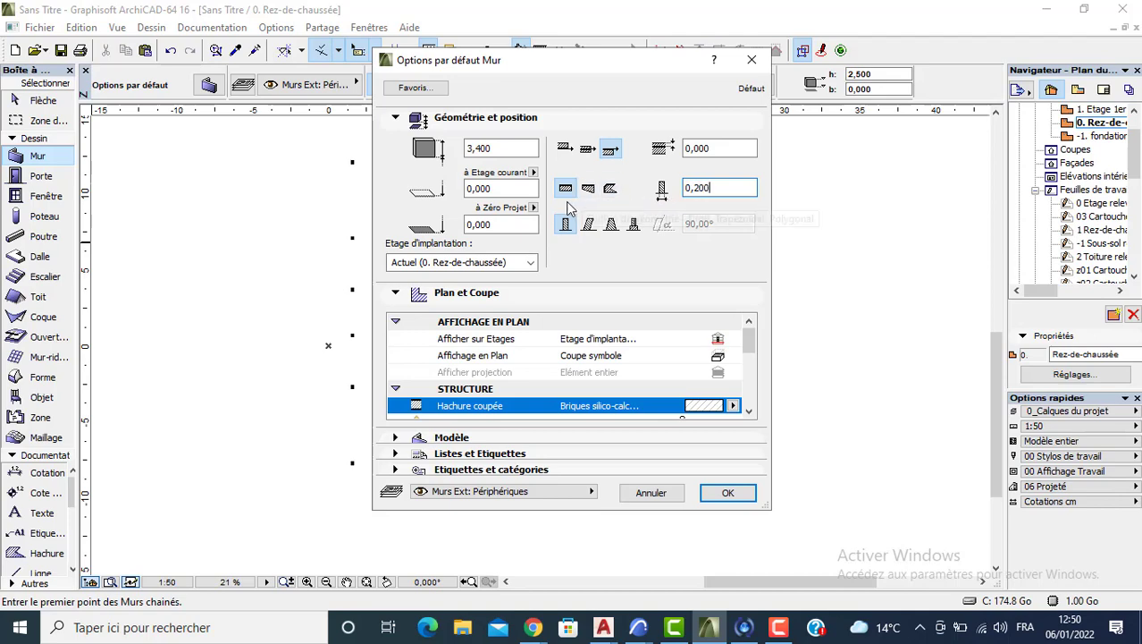
key(Return)
Start a chained exterior wall at the upper-right corner column and run it along the upper side, through the jog, to the upper-left column
scroll(640, 199, up, 5)
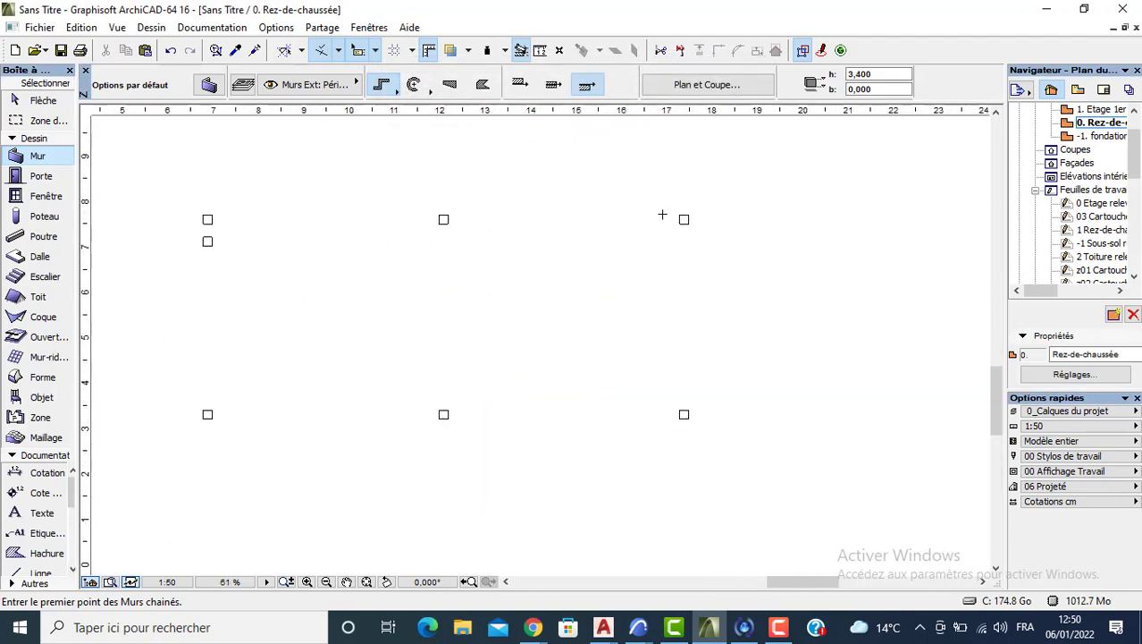
click(689, 221)
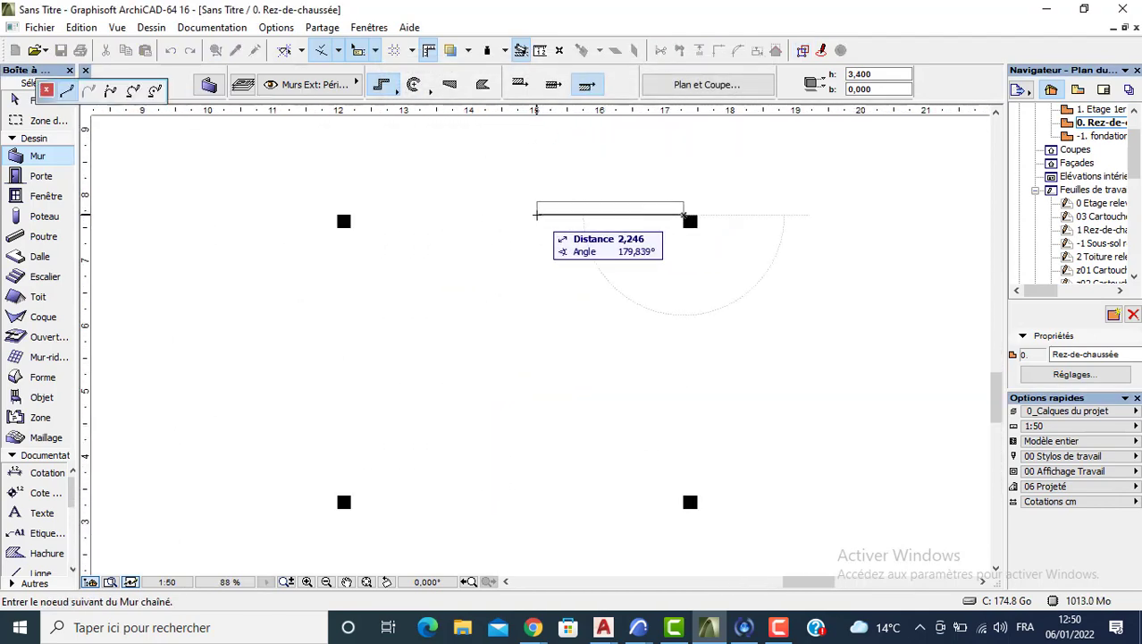
middle_drag(367, 208, 624, 212)
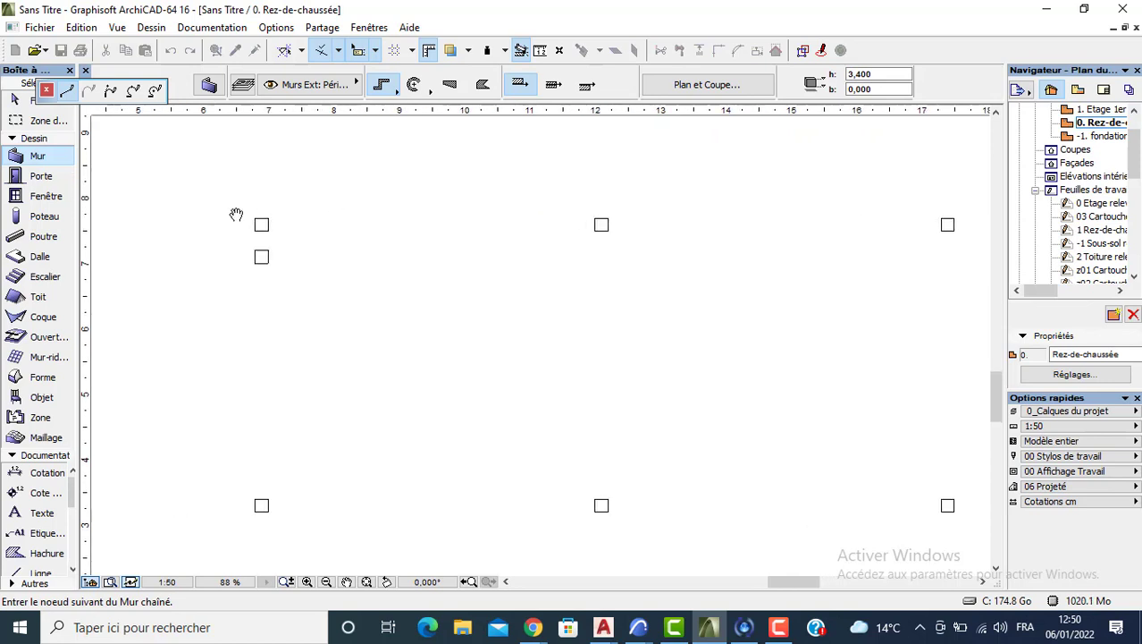
click(256, 218)
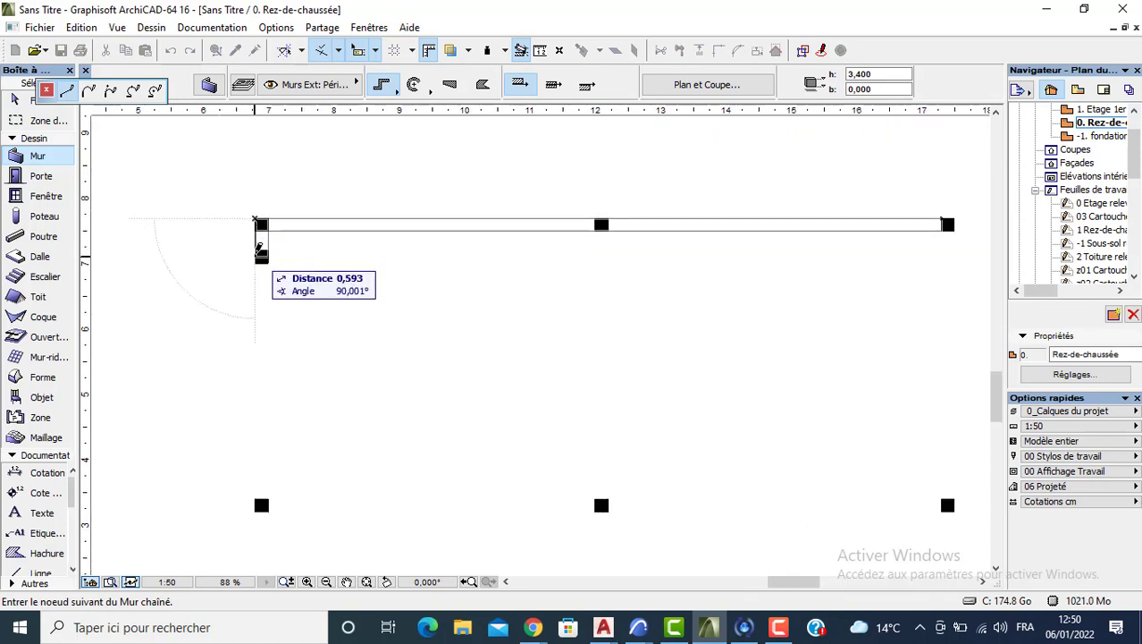
middle_drag(211, 256, 601, 232)
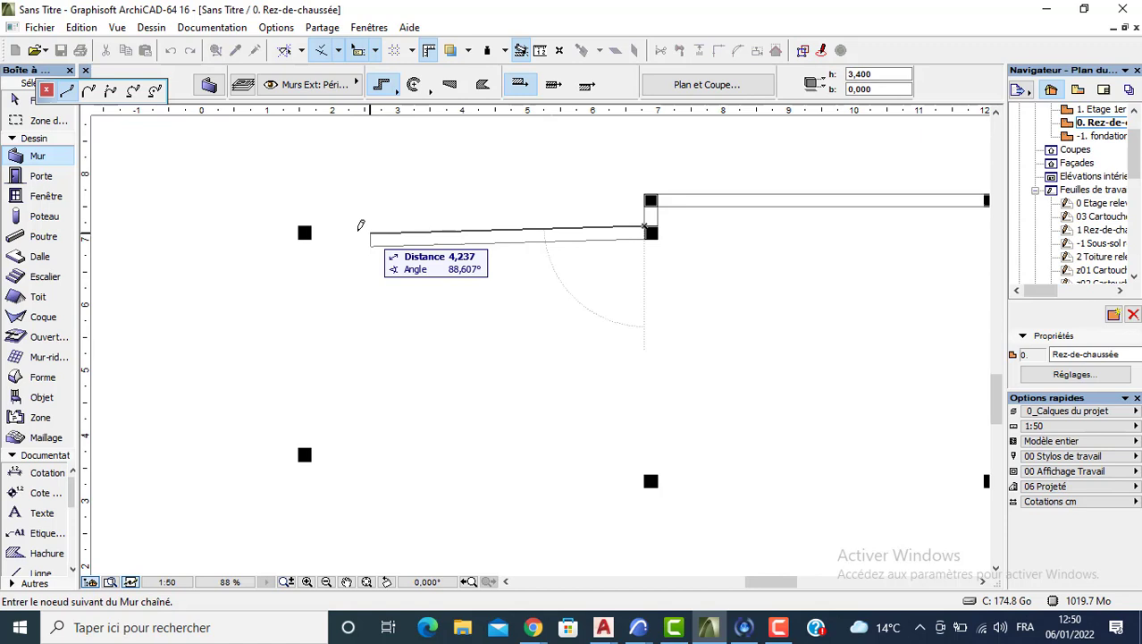
click(302, 231)
Continue the chained wall down the left side to the outer corner of the lower-left column
middle_drag(278, 527, 326, 195)
middle_drag(356, 445, 350, 342)
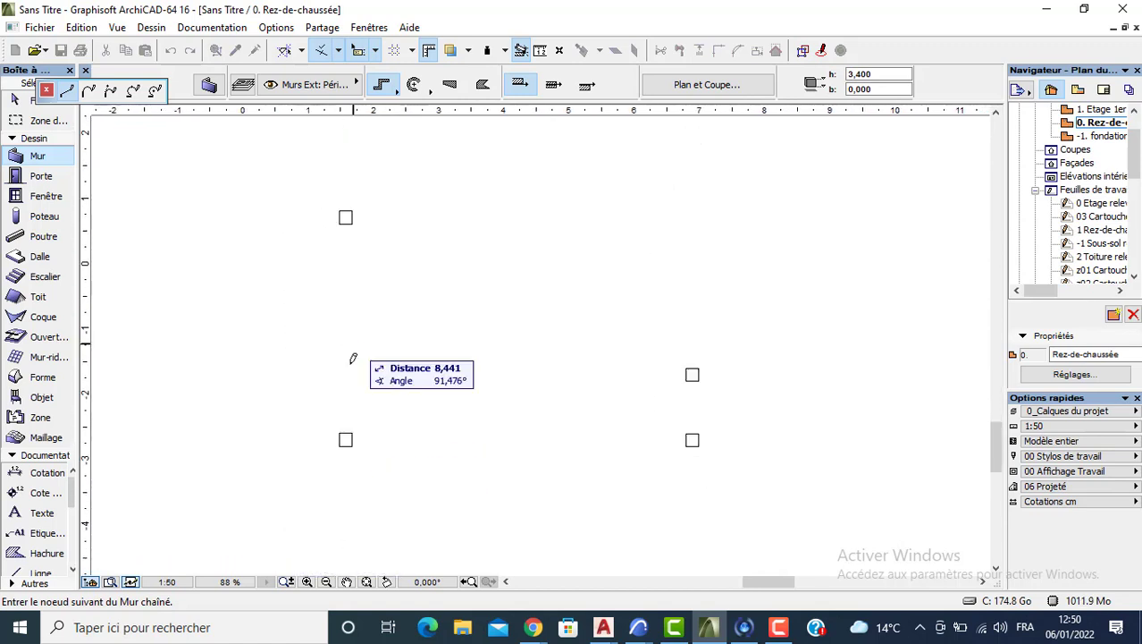
click(345, 438)
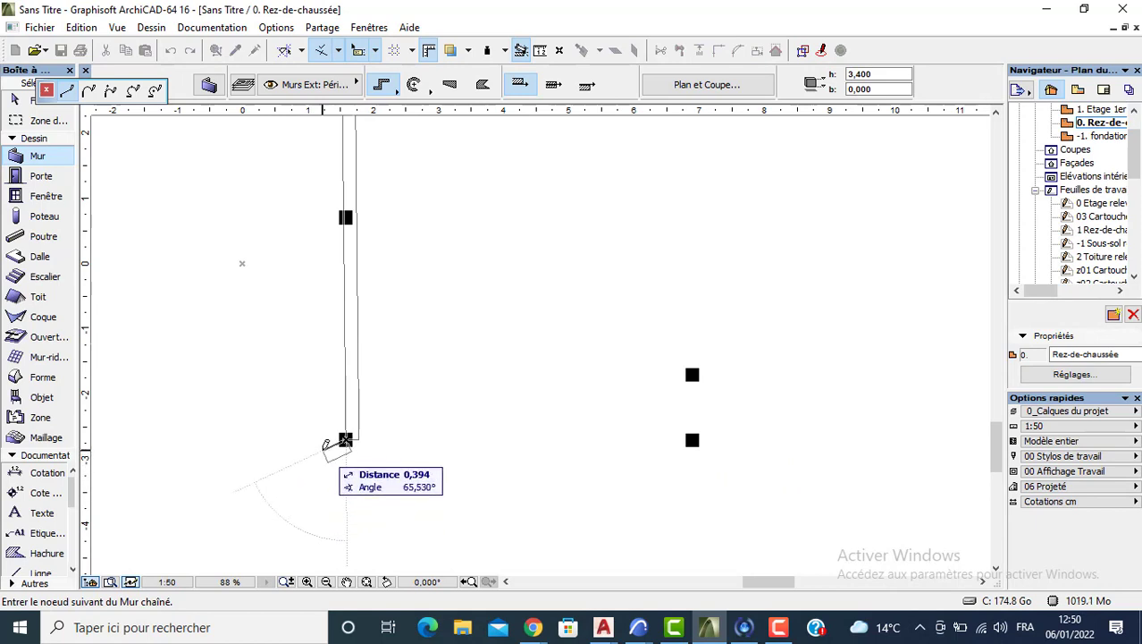
key(BackSpace)
click(345, 439)
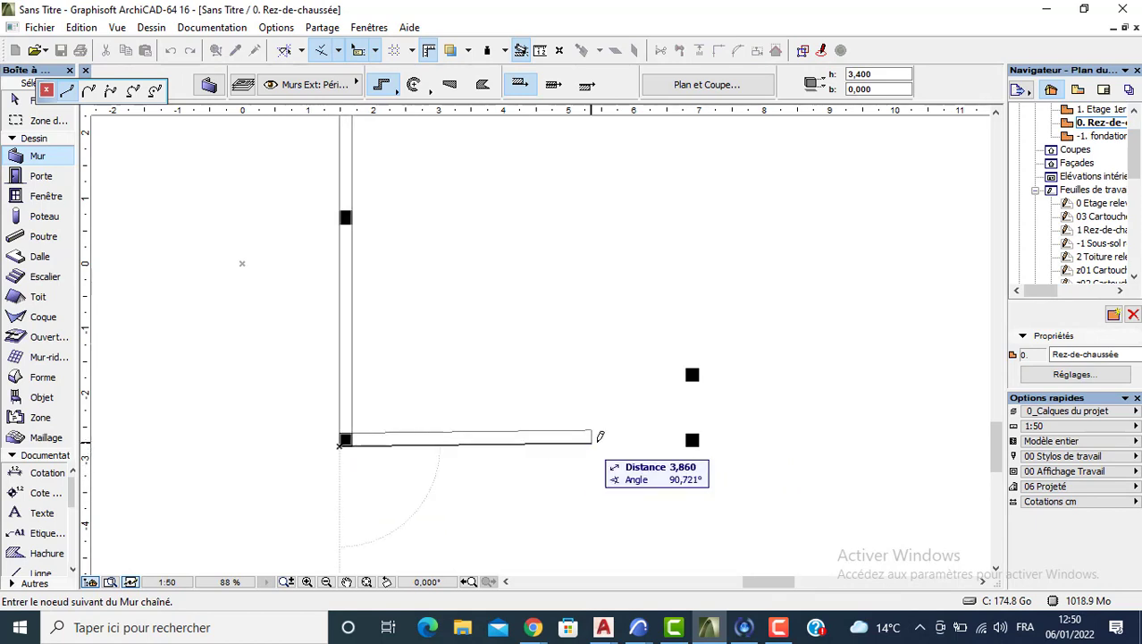
Continue the chained wall about 16 m along the lower side and up the right side, closing it at the starting column
scroll(586, 432, down, 2)
middle_drag(538, 414, 214, 400)
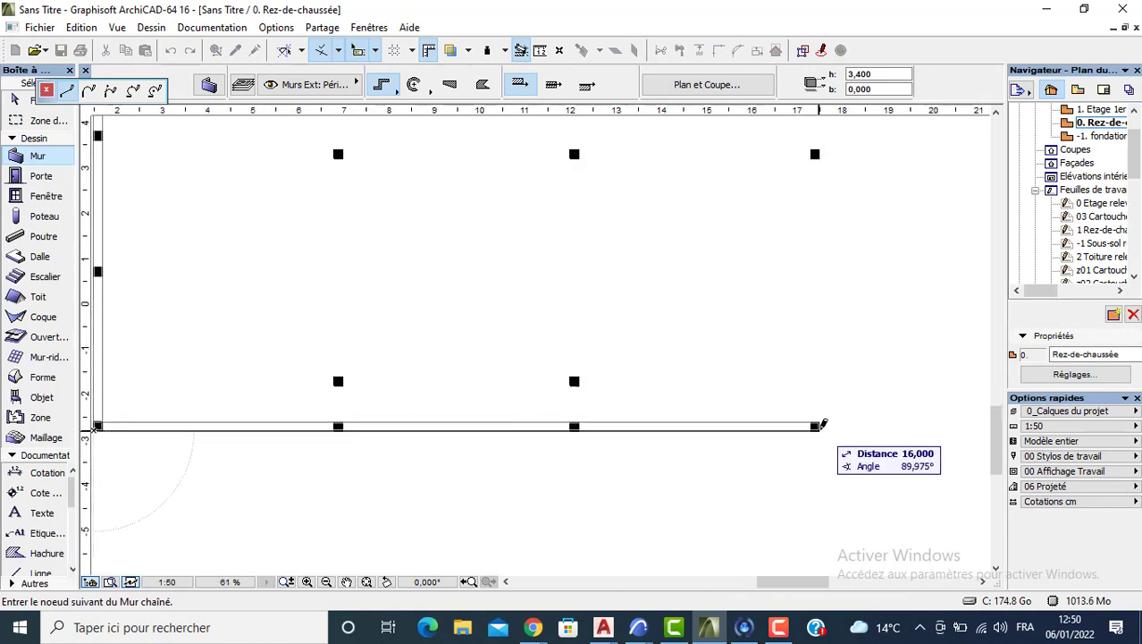
click(815, 426)
scroll(814, 206, down, 1)
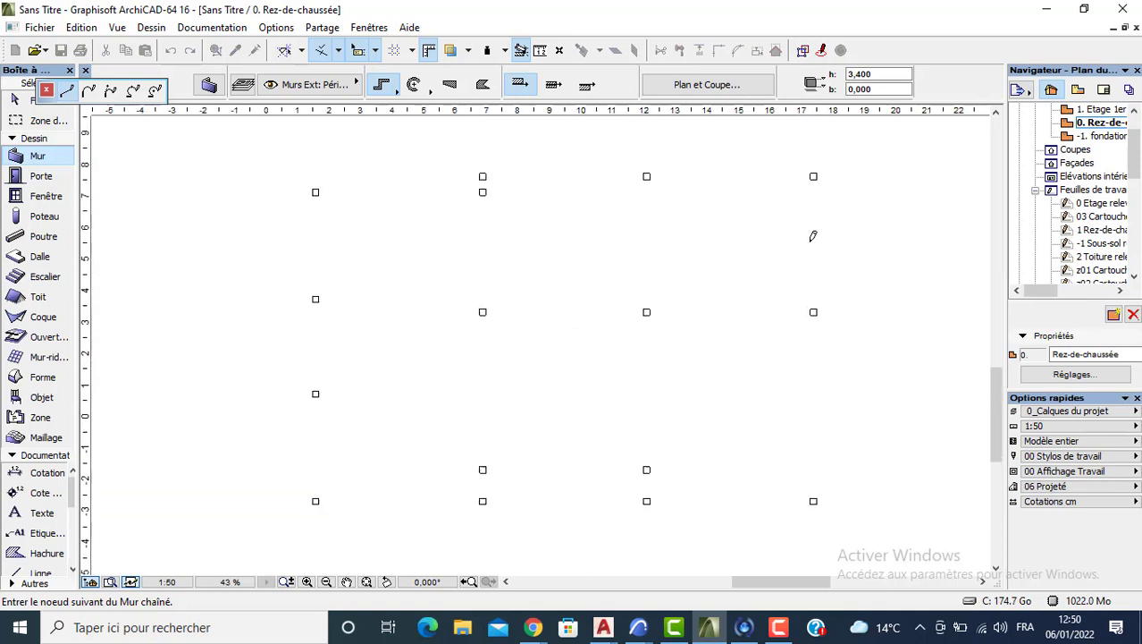
click(814, 163)
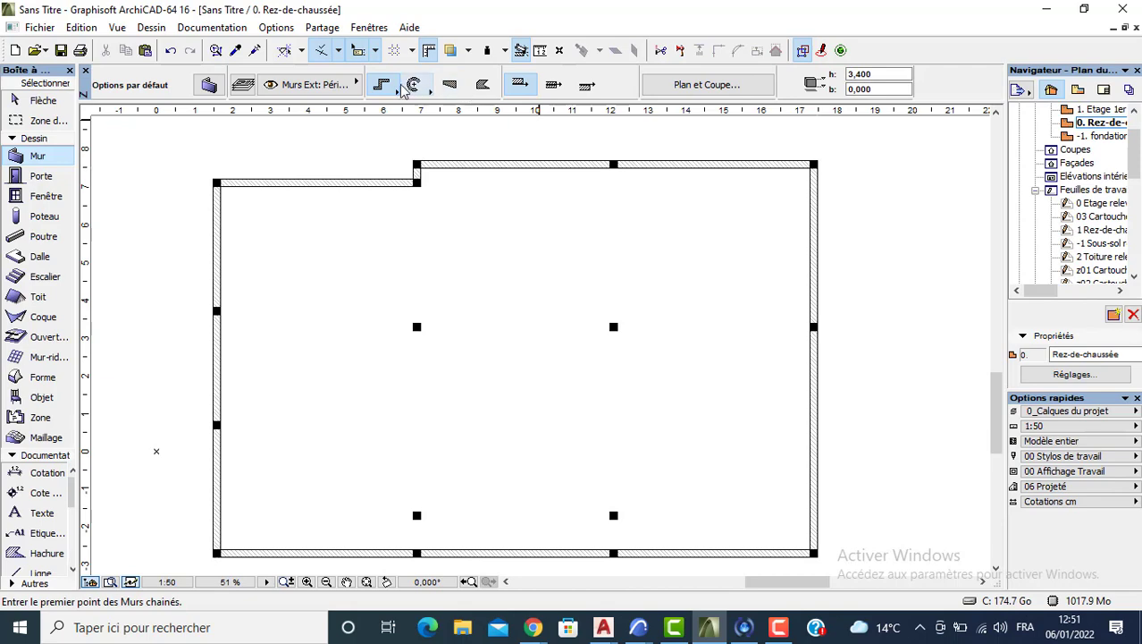
Examine in 3D how the new exterior walls sit on the slab and against the columns
key(F3)
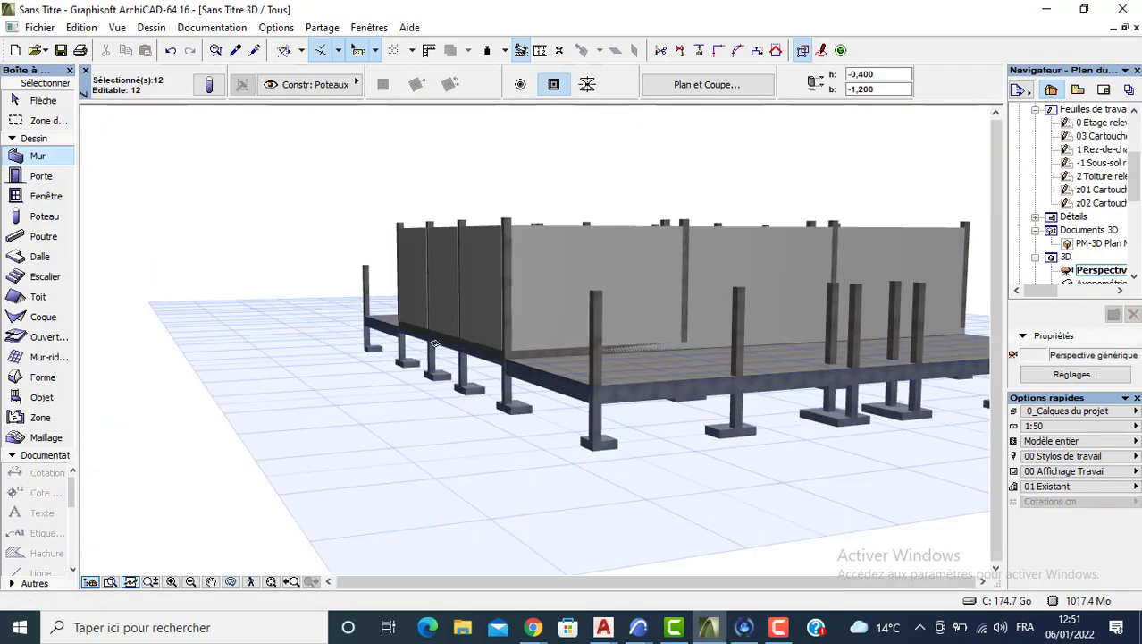
shift+middle_drag(434, 343, 427, 393)
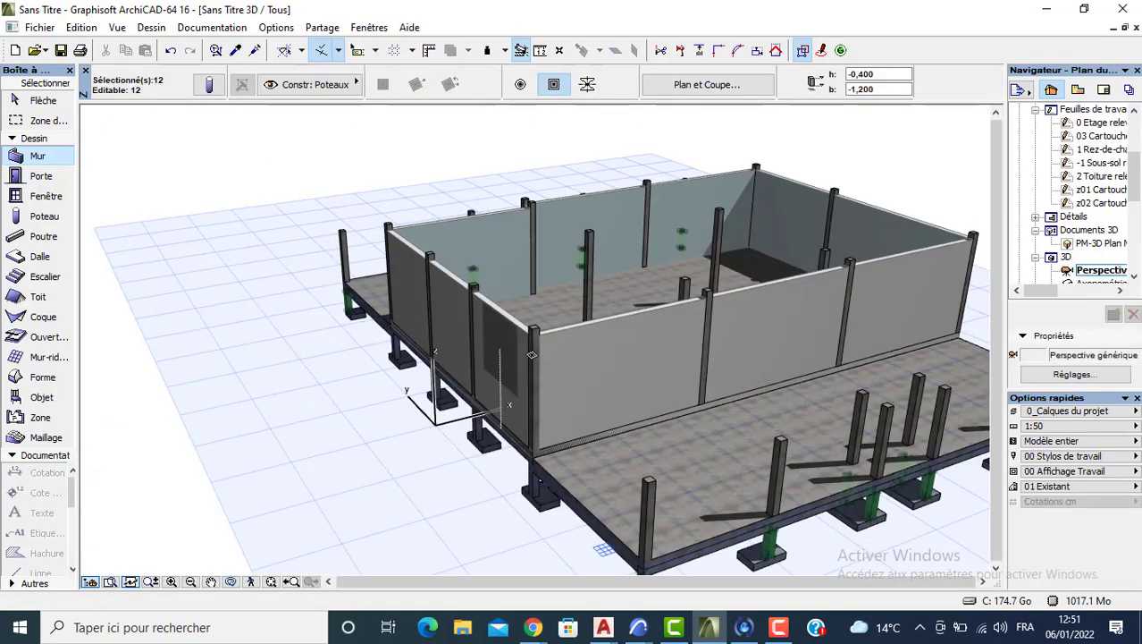
key(Escape)
key(Escape)
shift+middle_drag(569, 402, 598, 376)
click(606, 376)
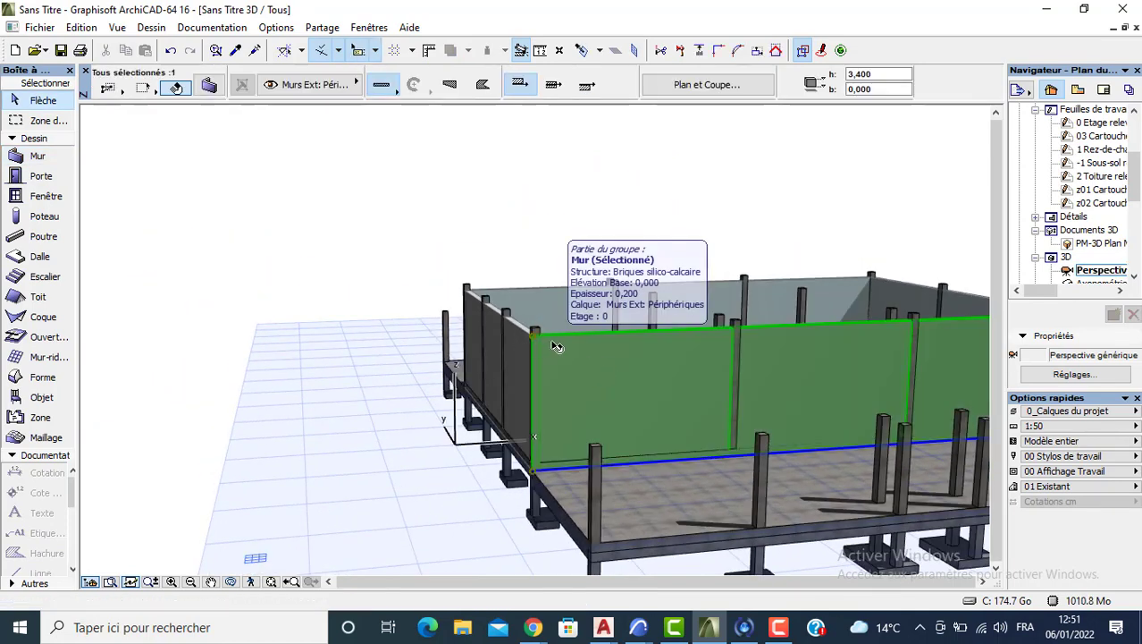
Select all exterior walls in the Rez-de-chaussée plan and set their base elevation to 0.2 m
key(F2)
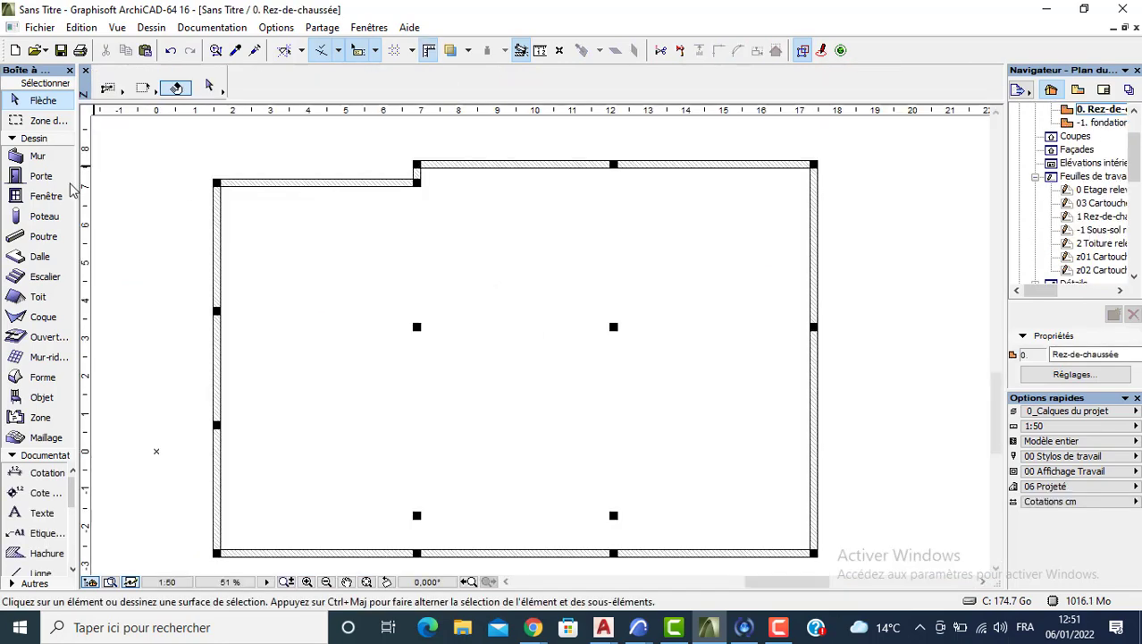
click(45, 159)
key(ctrl+a)
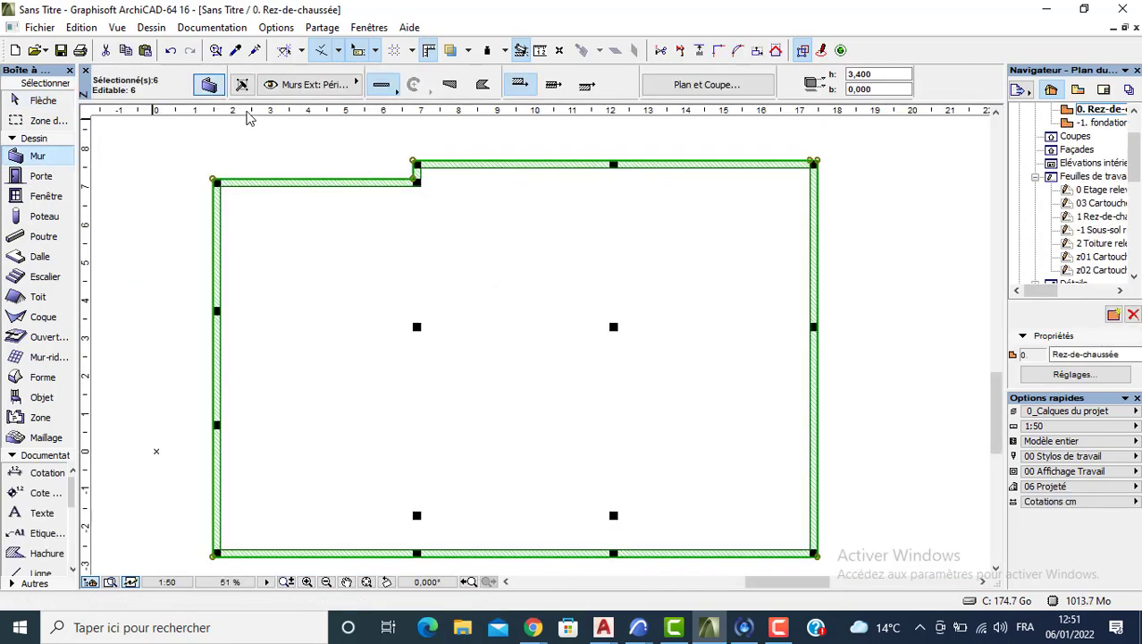
key(ctrl+t)
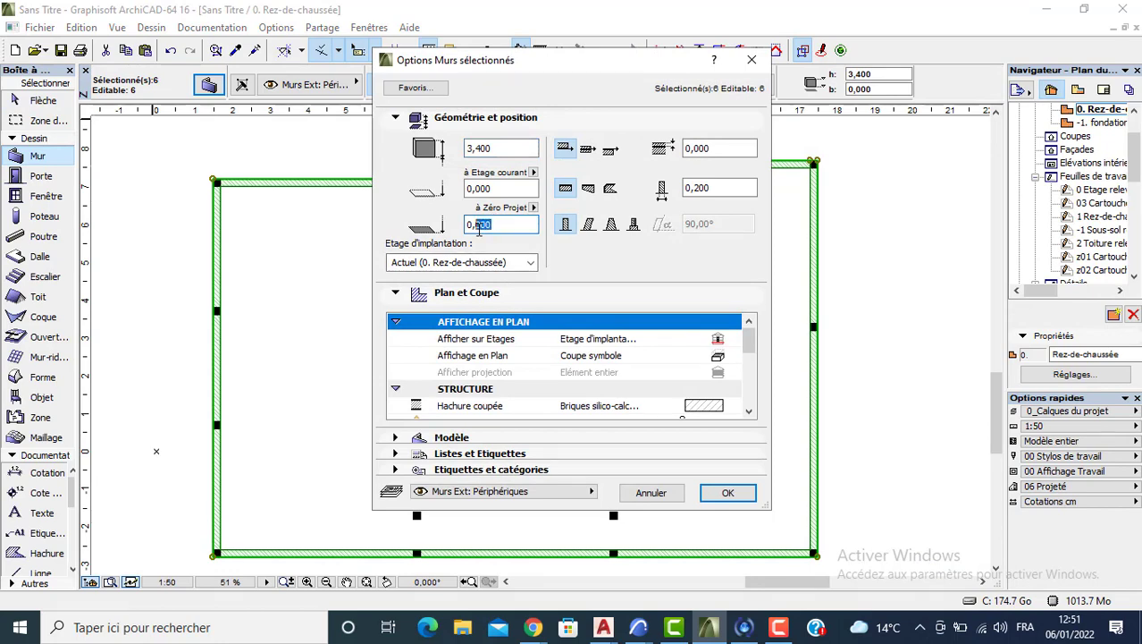
text(2)
key(Return)
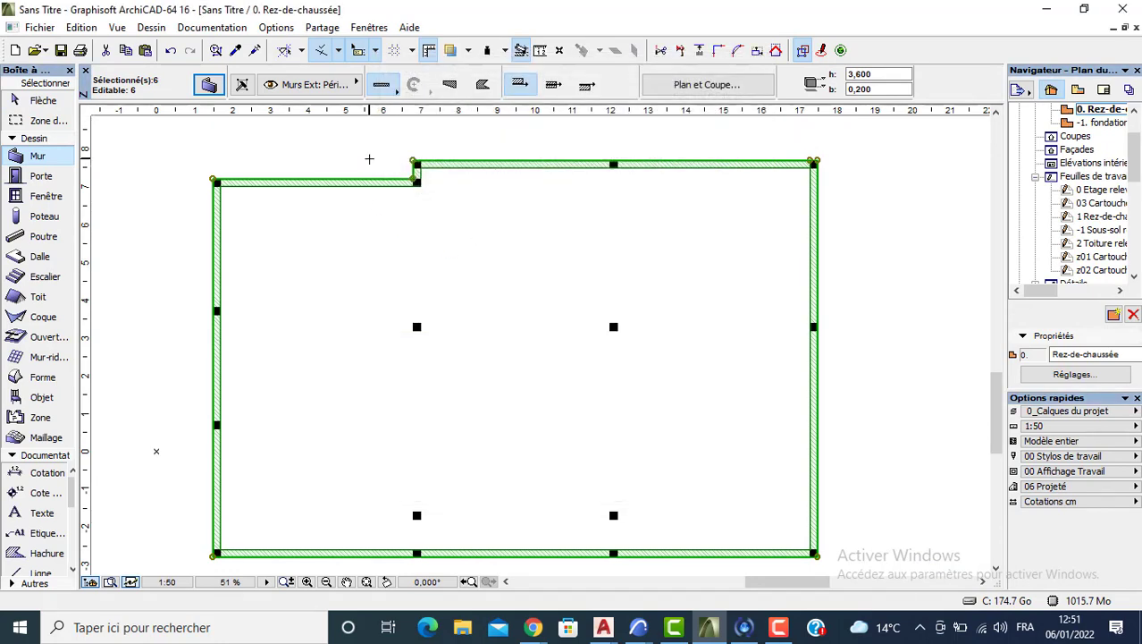
Deselect the exterior walls, check their new position in 3D, and set the Wall tool's default height to 2 m
key(Escape)
key(F3)
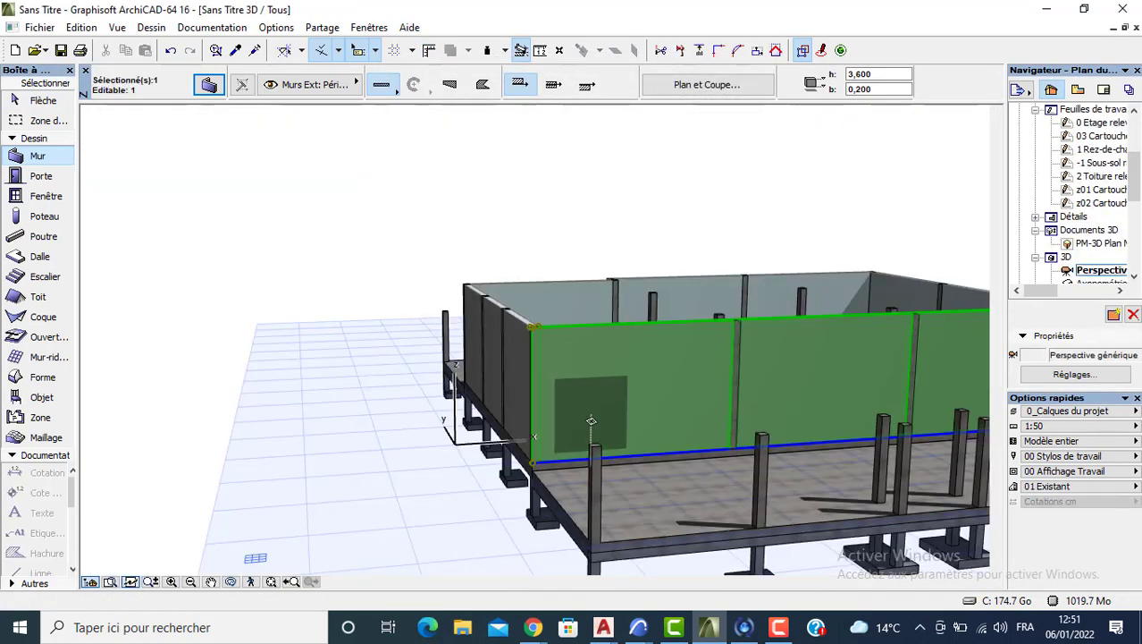
shift+middle_drag(591, 420, 458, 377)
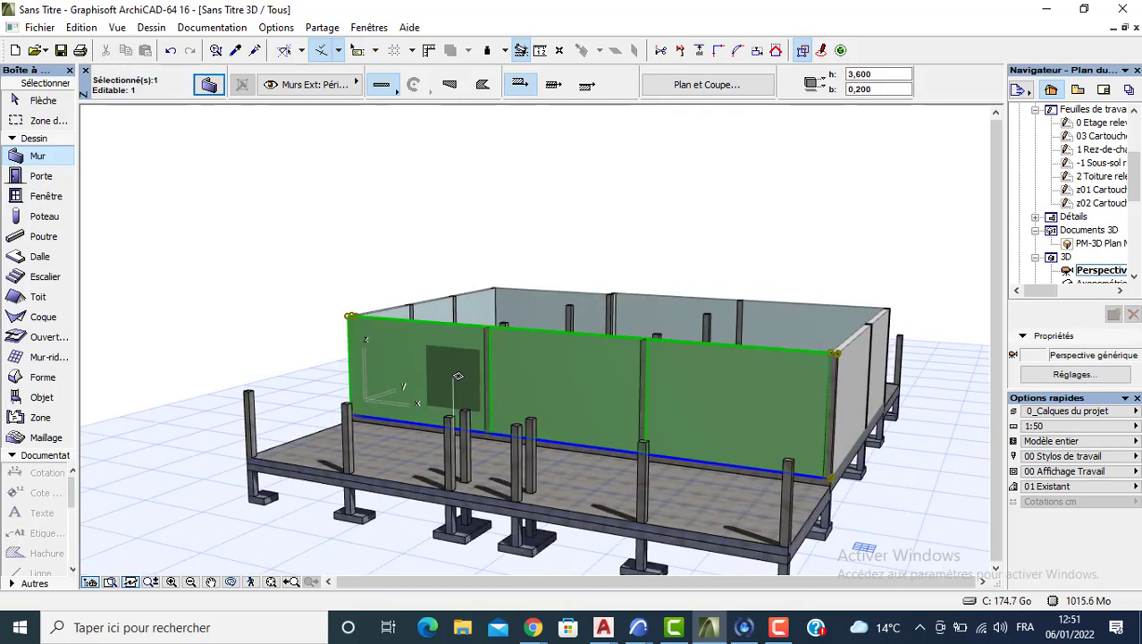
key(F2)
click(37, 156)
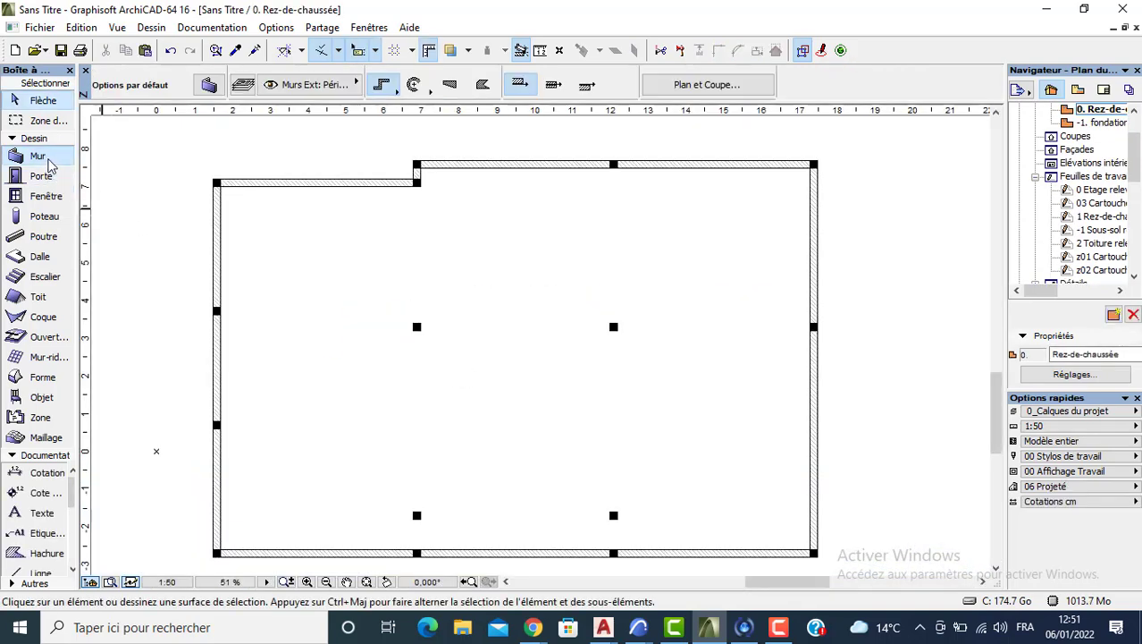
key(ctrl+t)
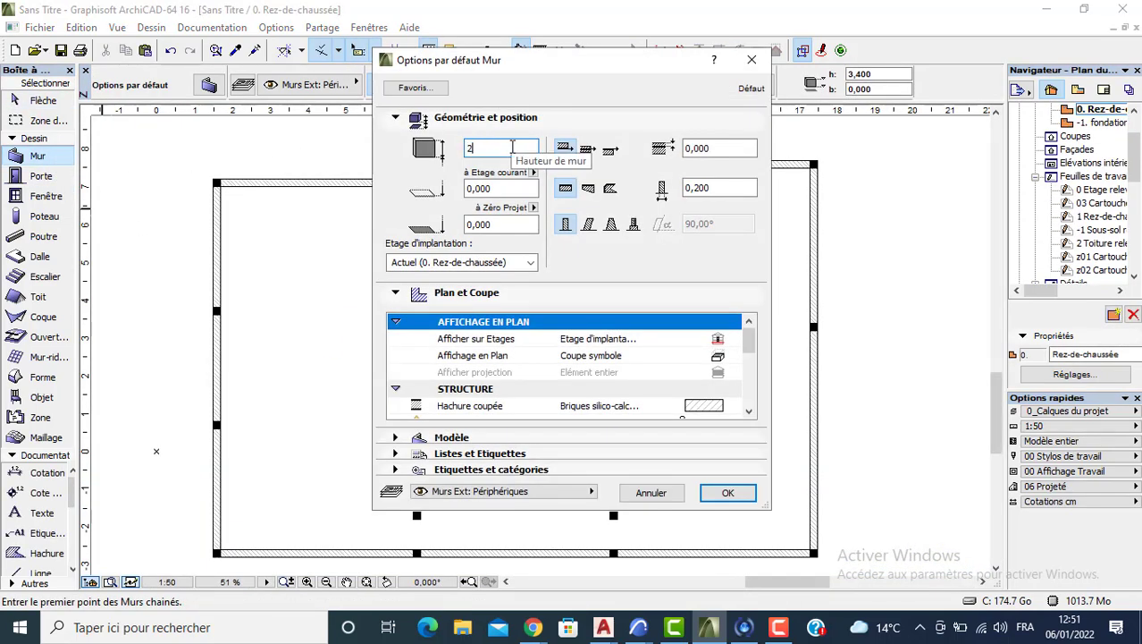
click(728, 493)
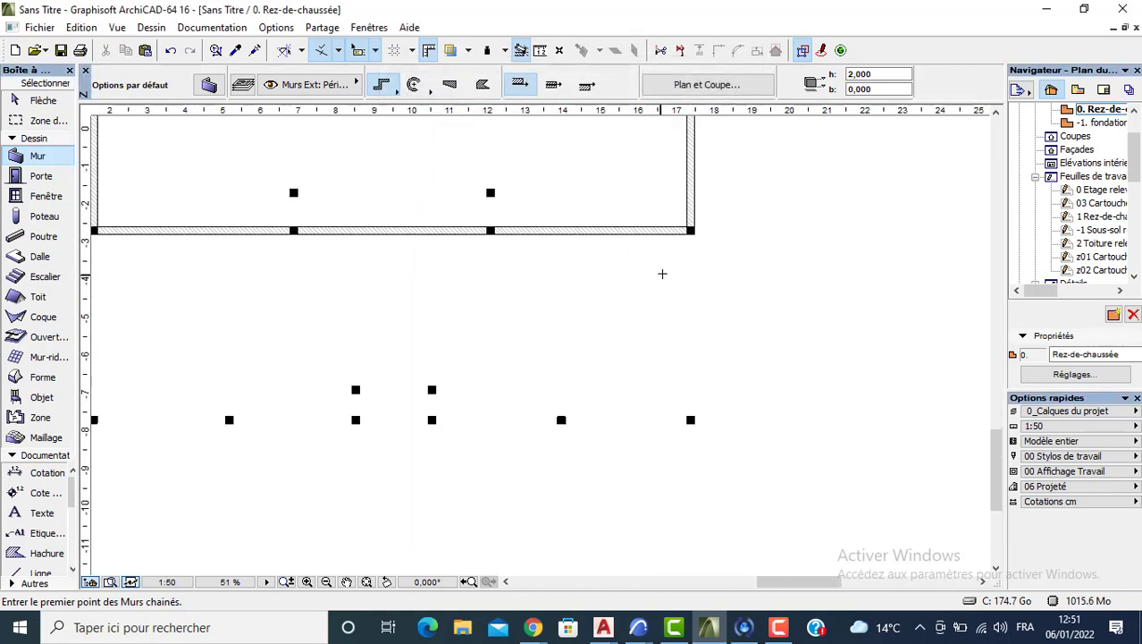
Draw a chained wall from the building's lower-right corner 5 m down, about 16 m along the lowest column row, and up to the lower-left corner
click(694, 232)
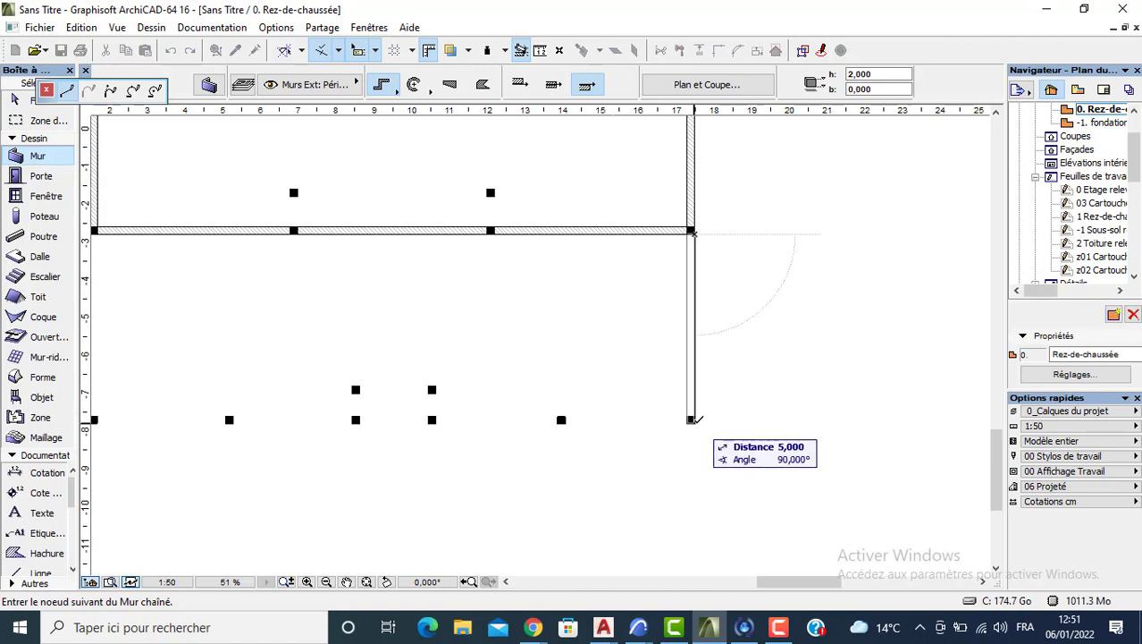
middle_drag(129, 451, 559, 367)
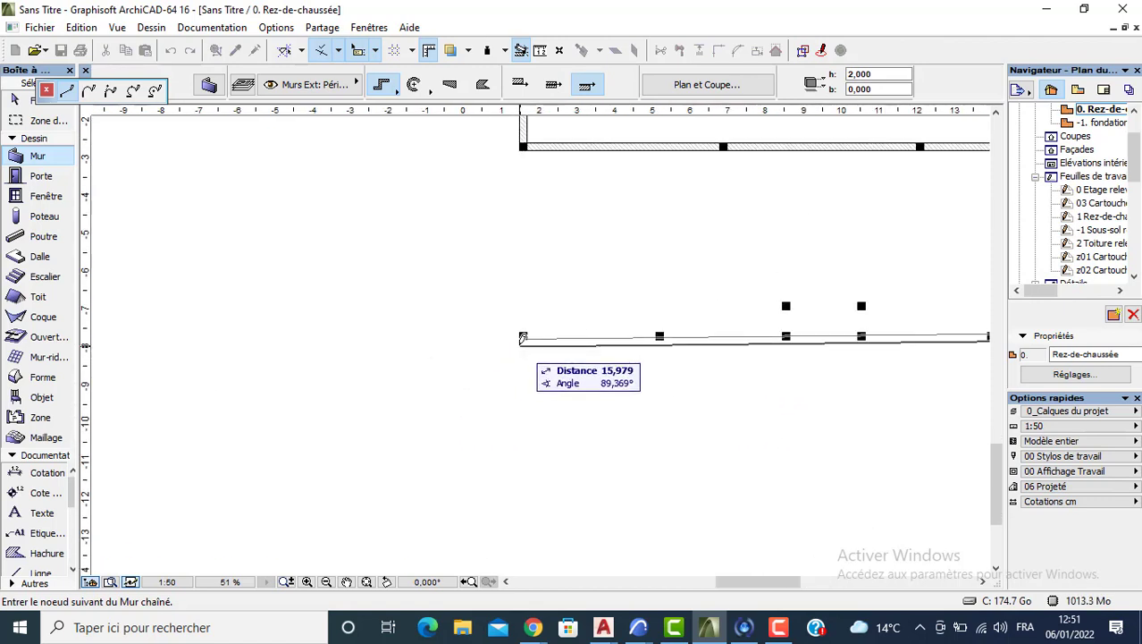
click(523, 335)
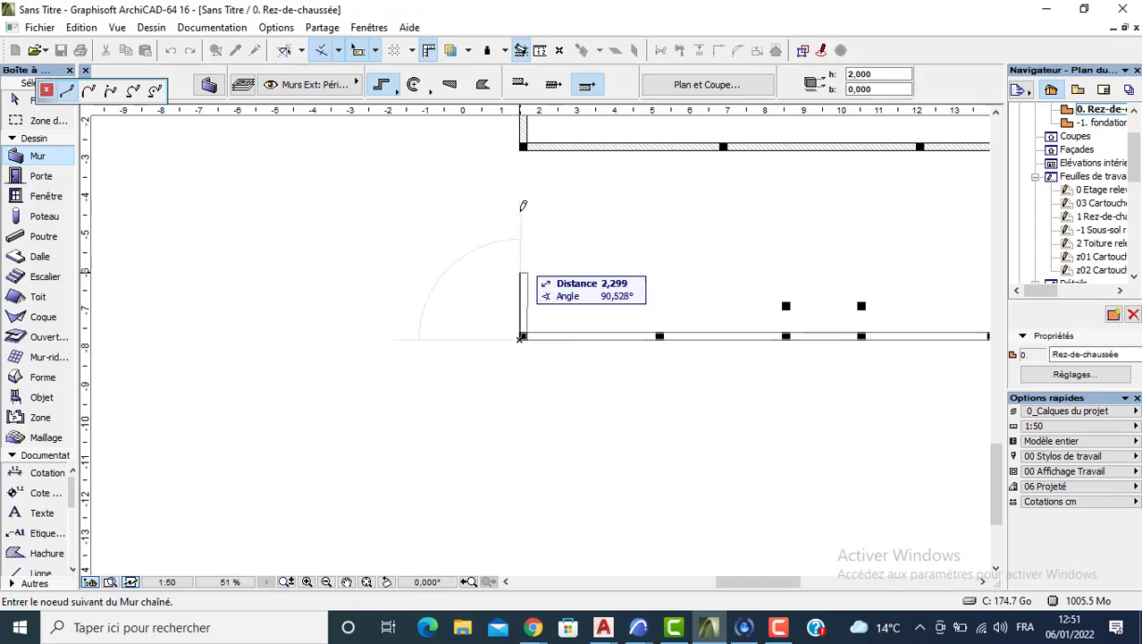
click(524, 144)
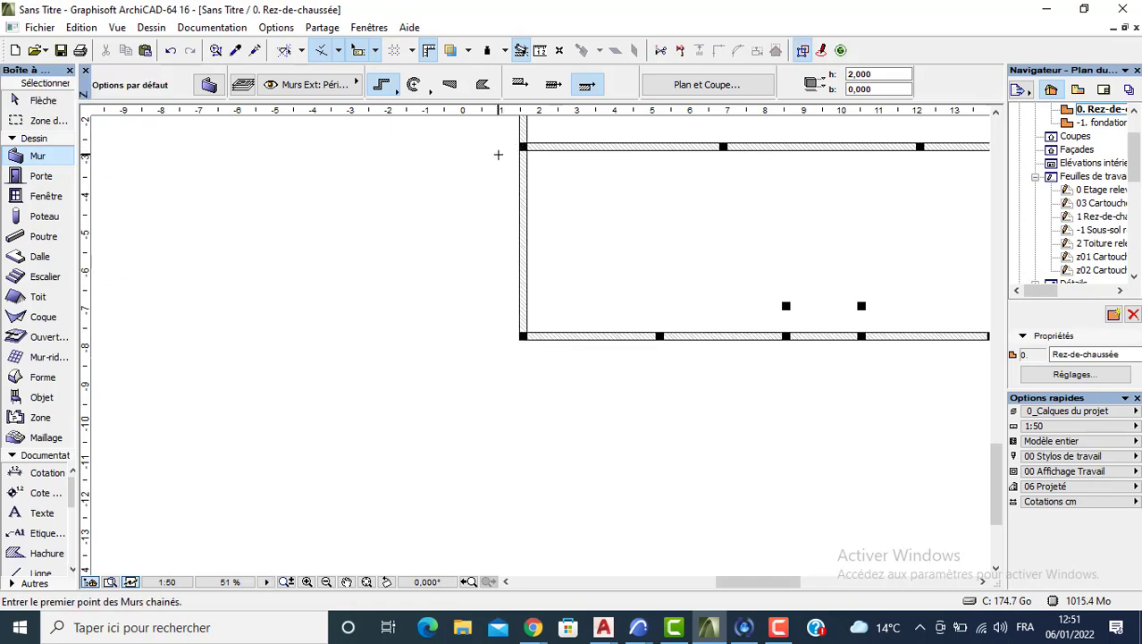
Examine the new lower wall enclosure in 3D and review the whole Rez-de-chaussée plan with its walls and columns
key(F3)
shift+middle_drag(300, 369, 663, 372)
key(F2)
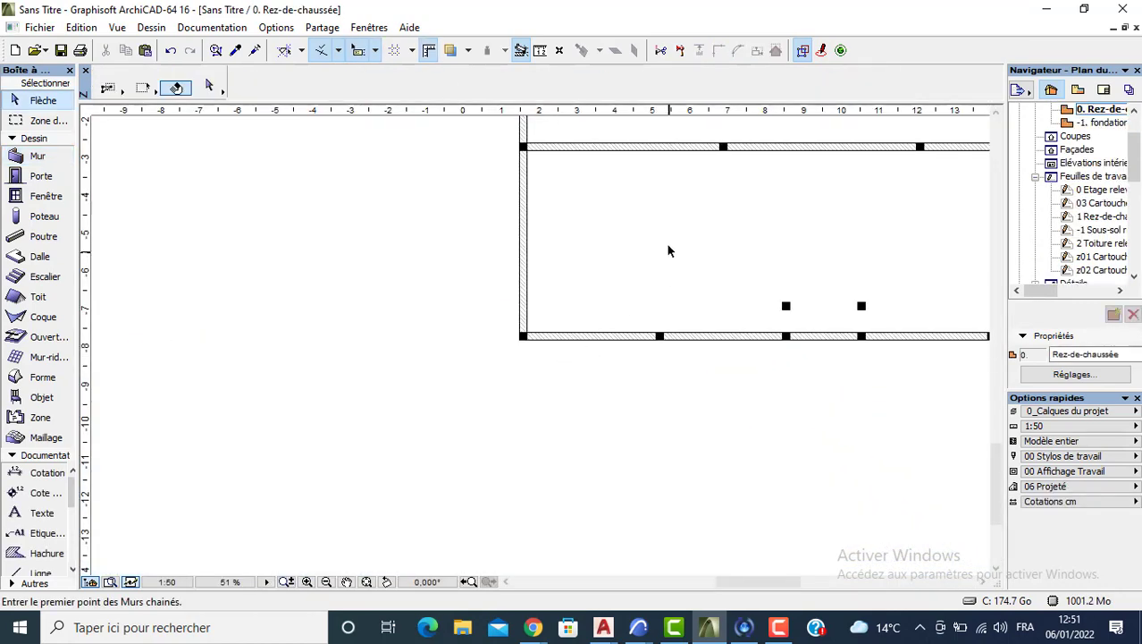
scroll(667, 245, down, 1)
middle_drag(623, 313, 479, 494)
middle_drag(574, 269, 588, 332)
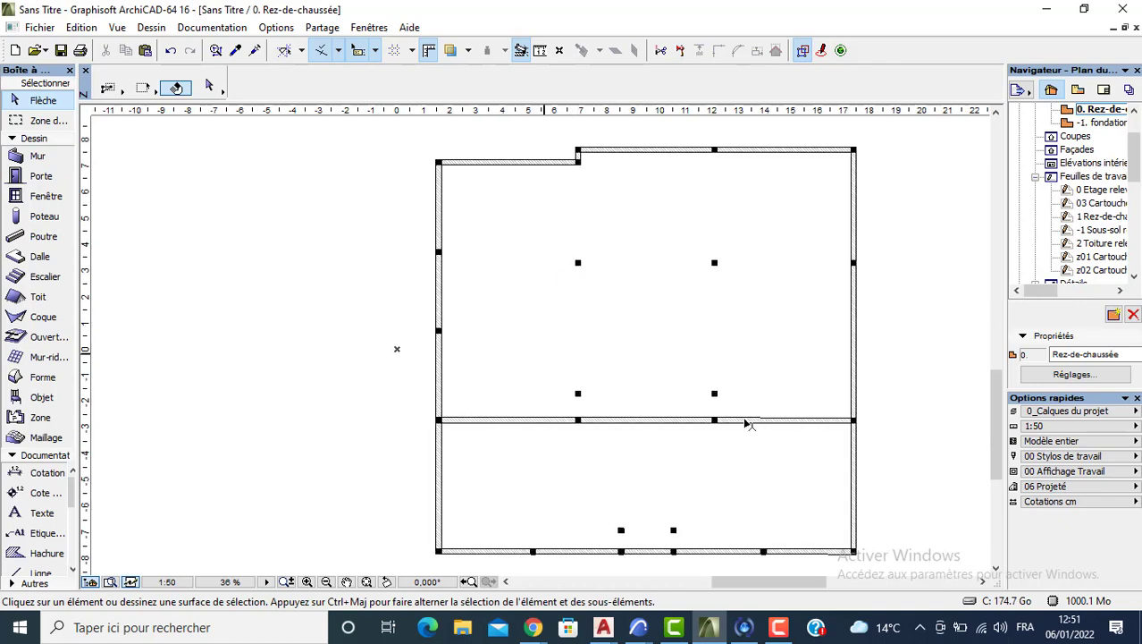
scroll(647, 315, down, 1)
middle_drag(650, 309, 592, 360)
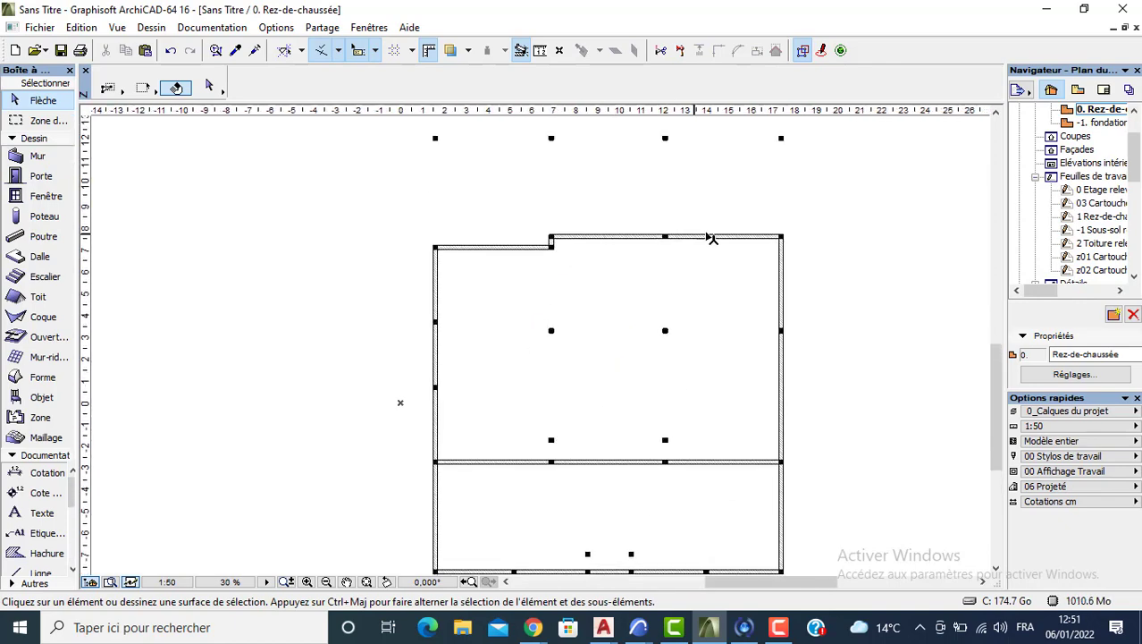
click(787, 628)
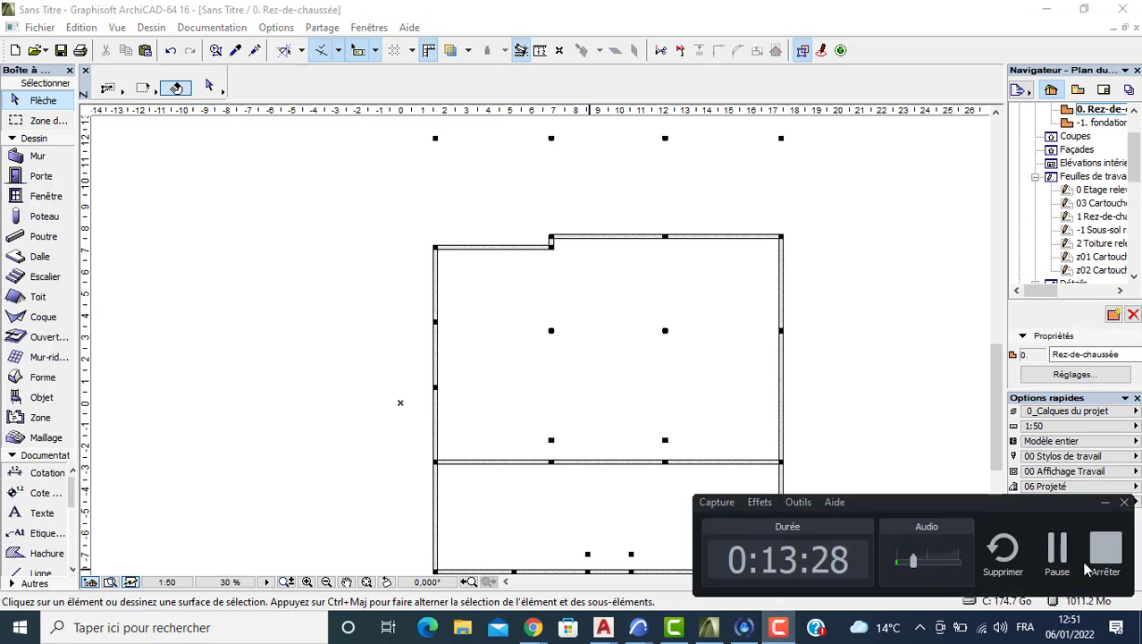